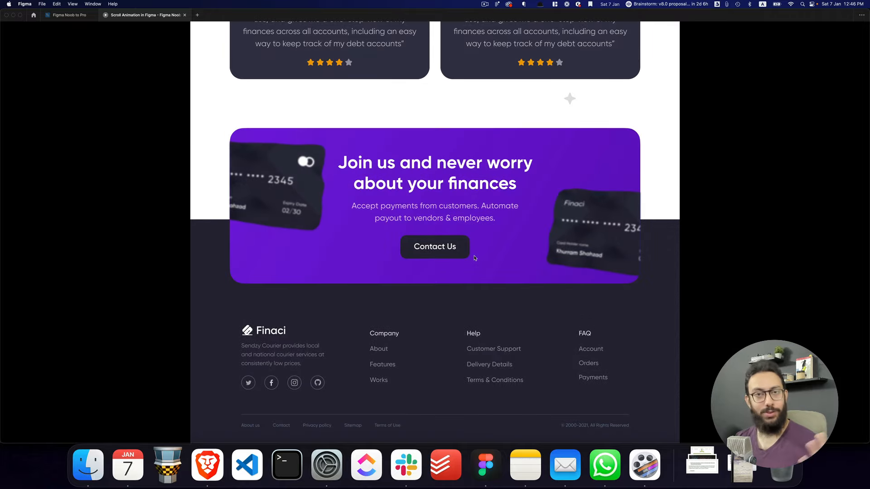
Look over the Finaci landing page in the prototype preview and in its Desktop - 2 design, ending in the design file
{"action": "scroll", "coordinate": [475, 259], "scroll_direction": "up", "scroll_amount": 20}
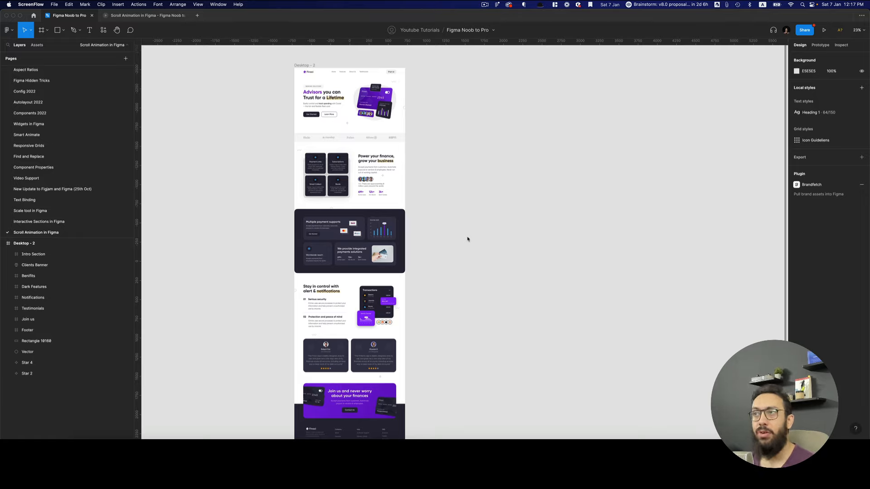
{"action": "scroll", "coordinate": [468, 239], "scroll_direction": "up", "scroll_amount": 4}
{"action": "left_click", "coordinate": [458, 163]}
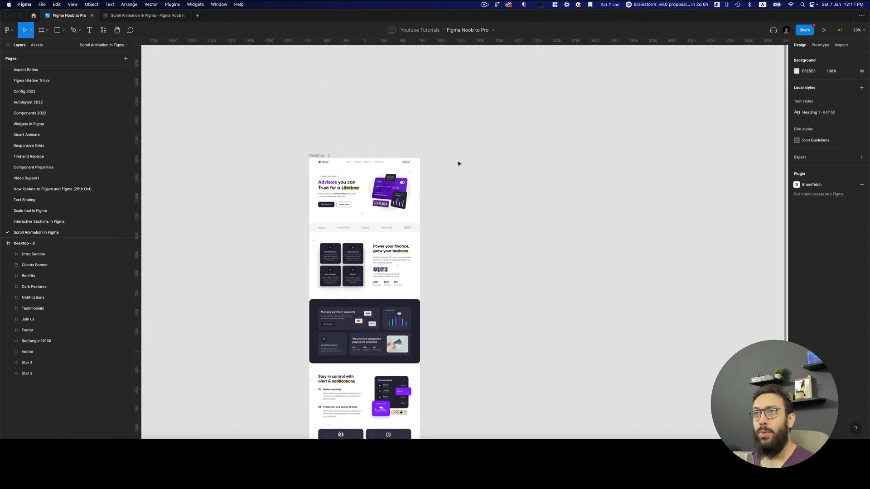
{"action": "key", "text": "super+2"}
{"action": "key", "text": "super+3"}
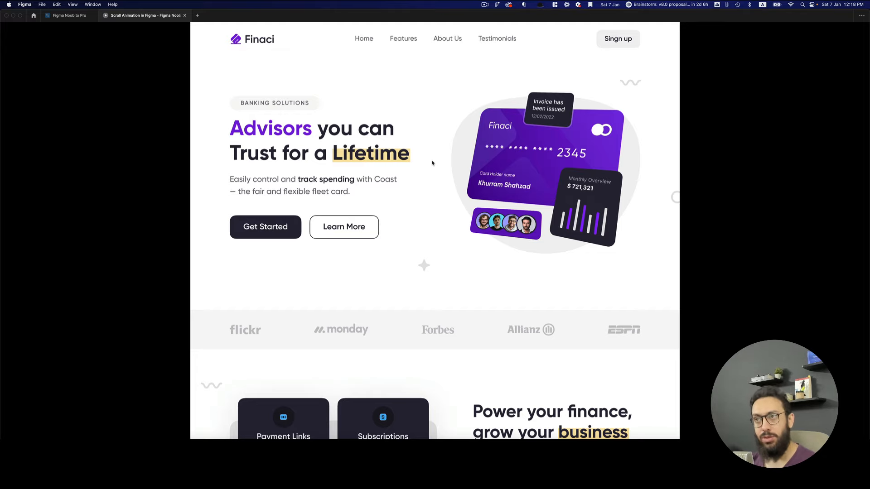
{"action": "key", "text": "super+2"}
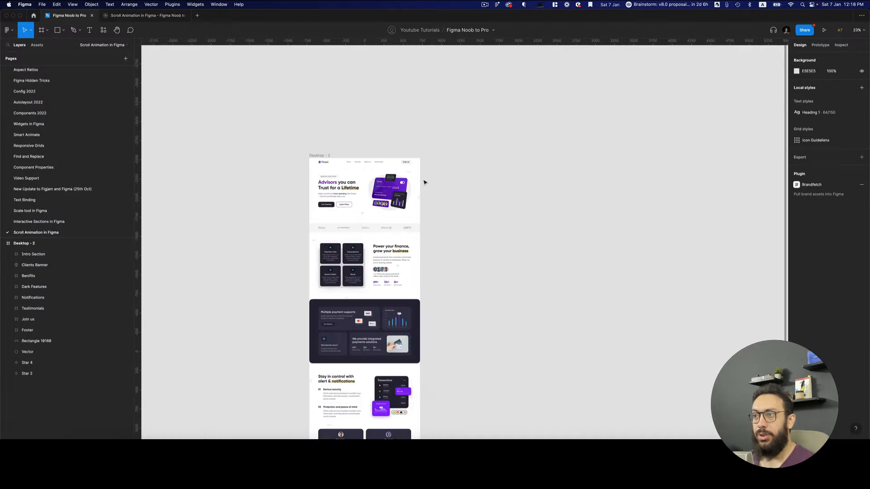
Move the Clients Banner layer into the Intro Section frame of the Desktop - 2 page
{"action": "left_click", "coordinate": [369, 196]}
{"action": "key", "text": "z"}
{"action": "left_click", "coordinate": [369, 197]}
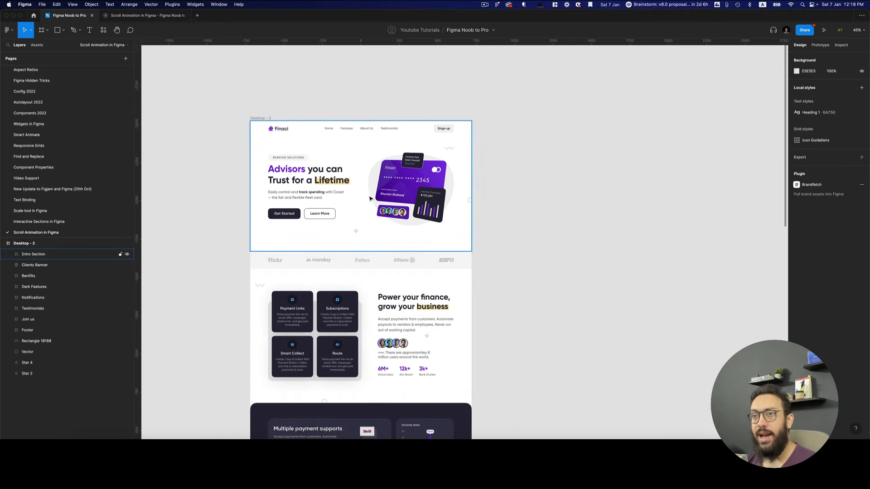
{"action": "left_click", "coordinate": [369, 198]}
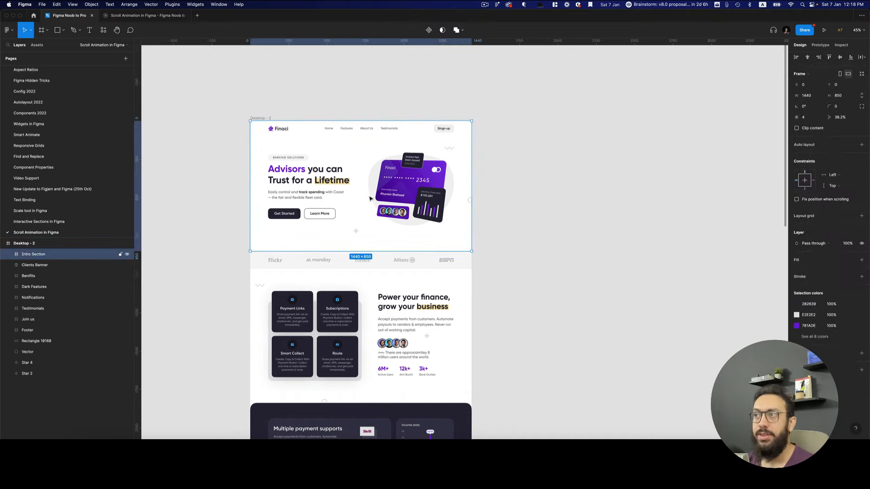
{"action": "left_click", "coordinate": [361, 267], "text": "shift"}
{"action": "left_click", "coordinate": [361, 267], "text": "shift"}
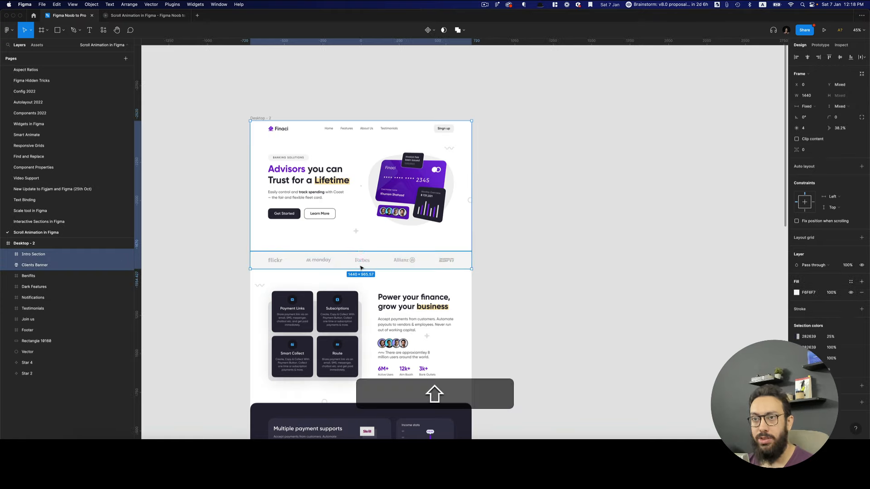
{"action": "left_click", "coordinate": [362, 268]}
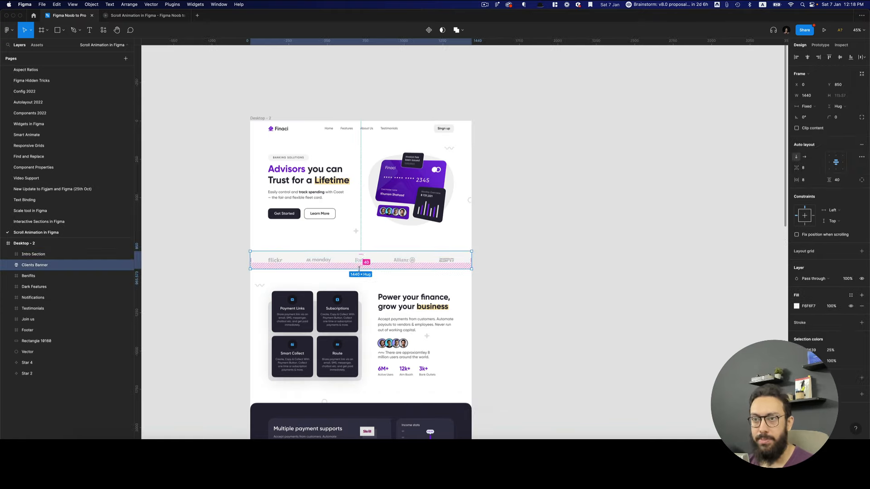
{"action": "left_click", "coordinate": [9, 254]}
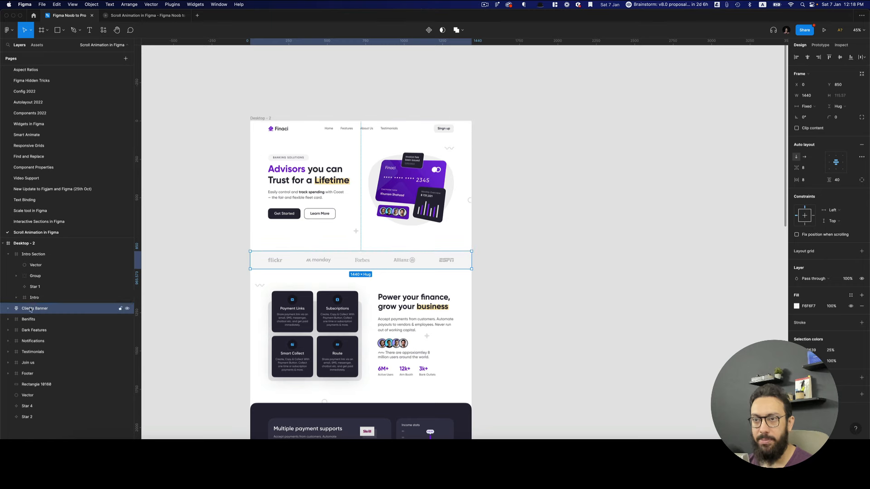
{"action": "left_click_drag", "start_coordinate": [32, 309], "coordinate": [40, 262]}
Extend the lower edge of the Intro Section frame to a height of 966 so it encloses the clients banner
{"action": "left_click", "coordinate": [40, 255]}
{"action": "key", "text": "z"}
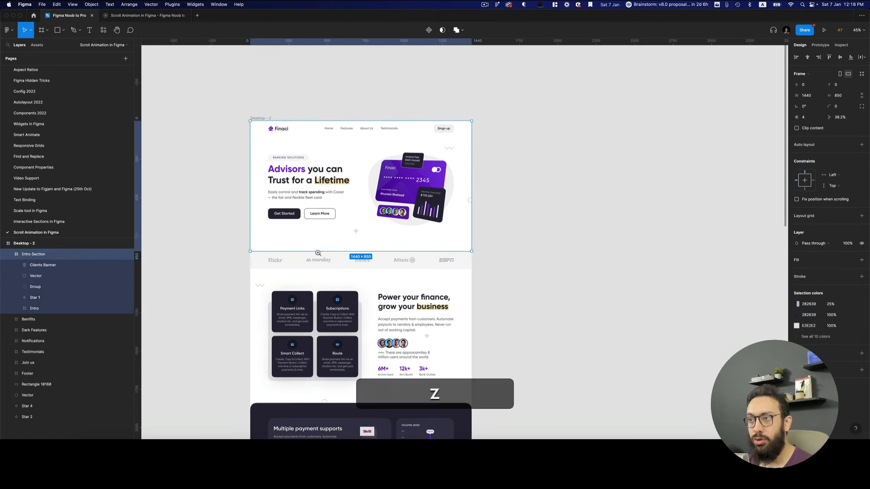
{"action": "left_click", "coordinate": [317, 253]}
{"action": "left_click_drag", "start_coordinate": [319, 250], "coordinate": [317, 284]}
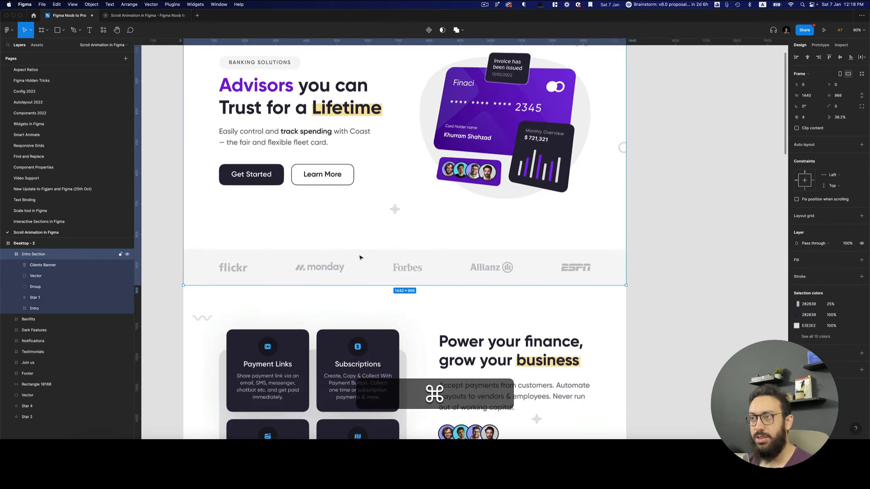
Turn the Intro Section frame into a component and duplicate it in place inside Desktop - 2
{"action": "key", "text": "super+minus"}
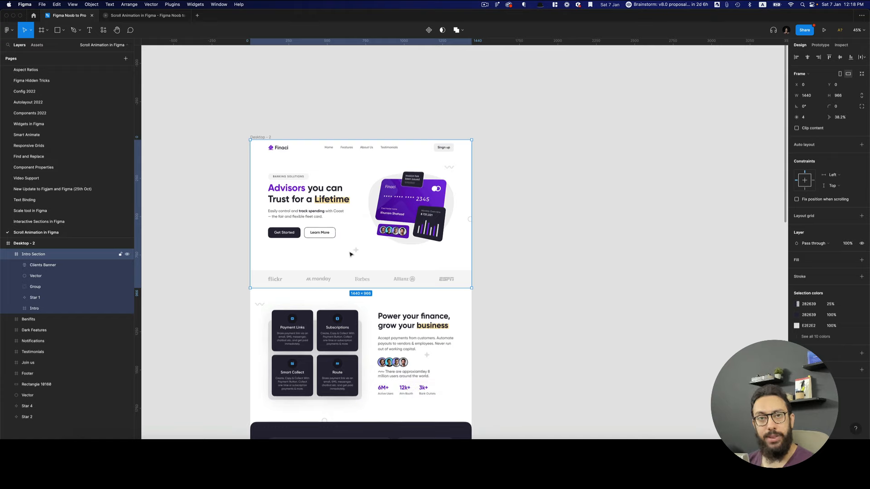
{"action": "key", "text": "alt+super"}
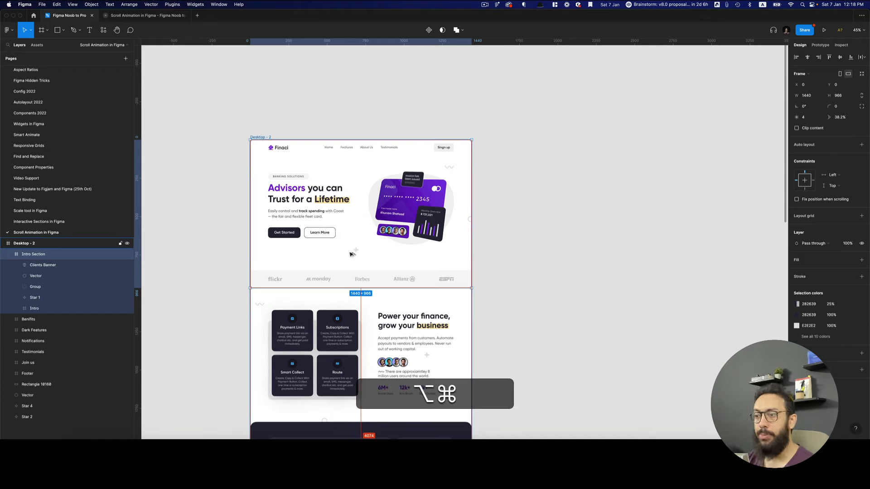
{"action": "key", "text": "alt+super+k"}
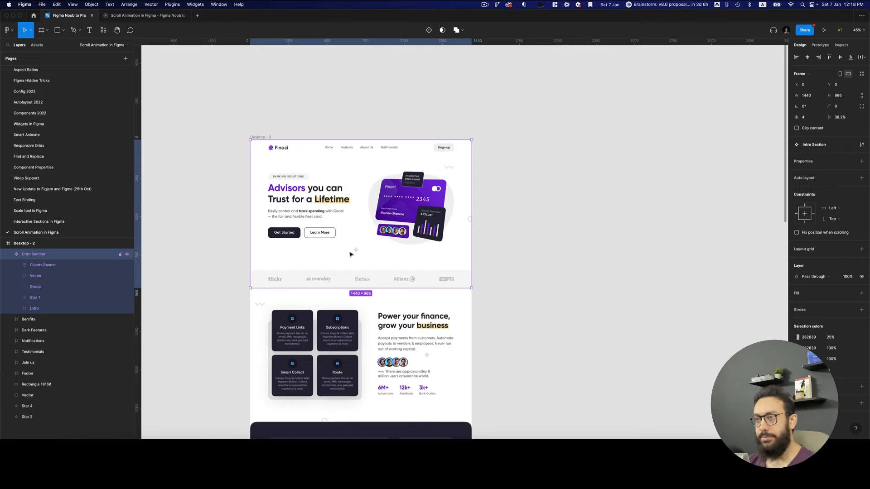
{"action": "left_click", "coordinate": [7, 256], "text": "super"}
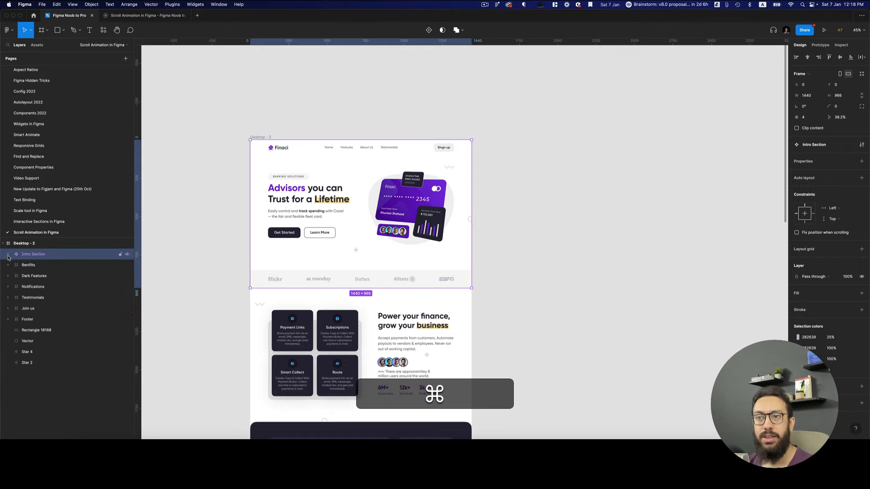
{"action": "key", "text": "super+d"}
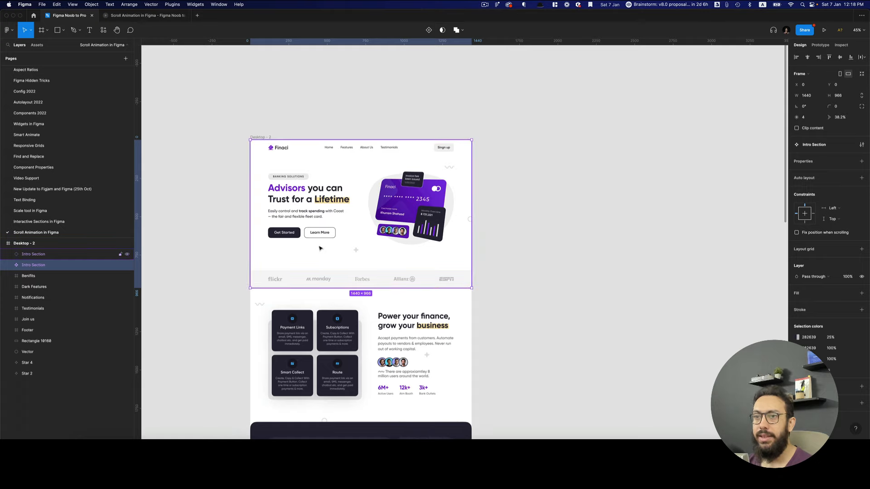
Take the main Intro Section component out of Desktop - 2 and place it on the empty canvas above the page, leaving the instance inside
{"action": "key", "text": "super+x"}
{"action": "left_click_drag", "start_coordinate": [429, 113], "coordinate": [387, 357]}
{"action": "key", "text": "z"}
{"action": "left_click", "coordinate": [308, 185]}
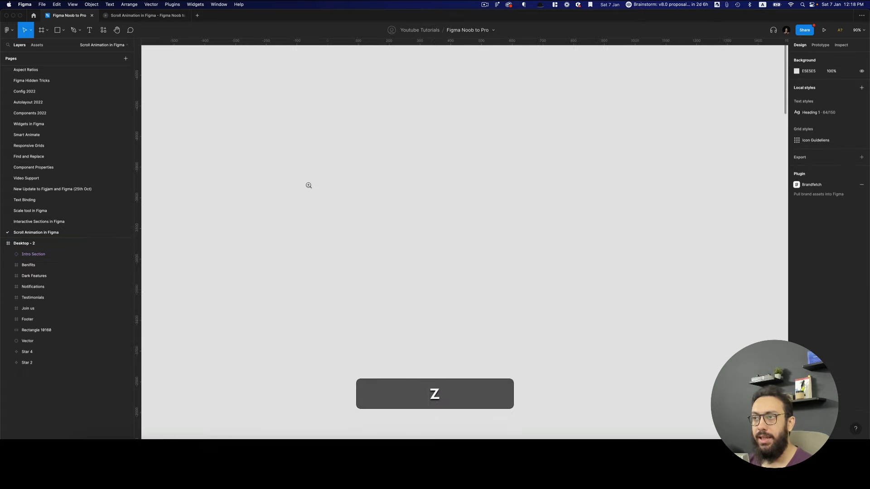
{"action": "key", "text": "super+v"}
{"action": "left_click", "coordinate": [293, 184], "text": "alt"}
{"action": "left_click", "coordinate": [293, 184], "text": "alt"}
{"action": "left_click_drag", "start_coordinate": [337, 196], "coordinate": [305, 195]}
{"action": "key", "text": "z"}
{"action": "left_click", "coordinate": [299, 171]}
{"action": "left_click", "coordinate": [298, 171]}
{"action": "left_click", "coordinate": [299, 171], "text": "alt"}
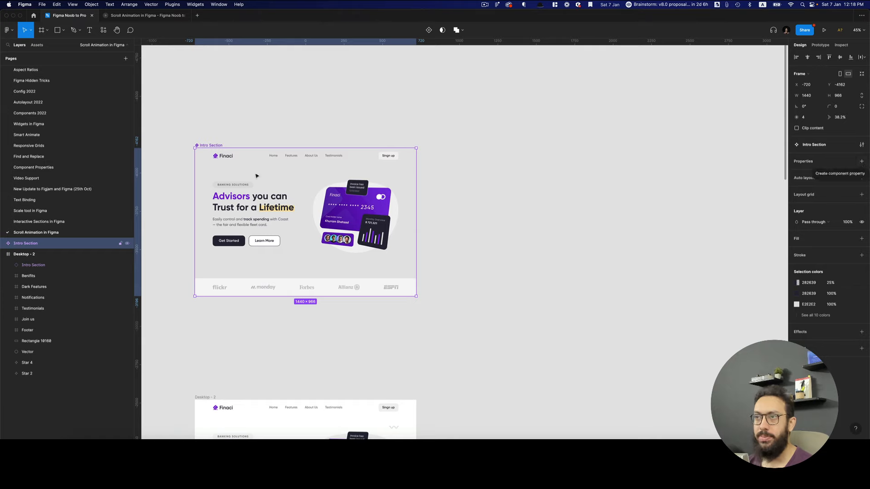
{"action": "double_click", "coordinate": [273, 156]}
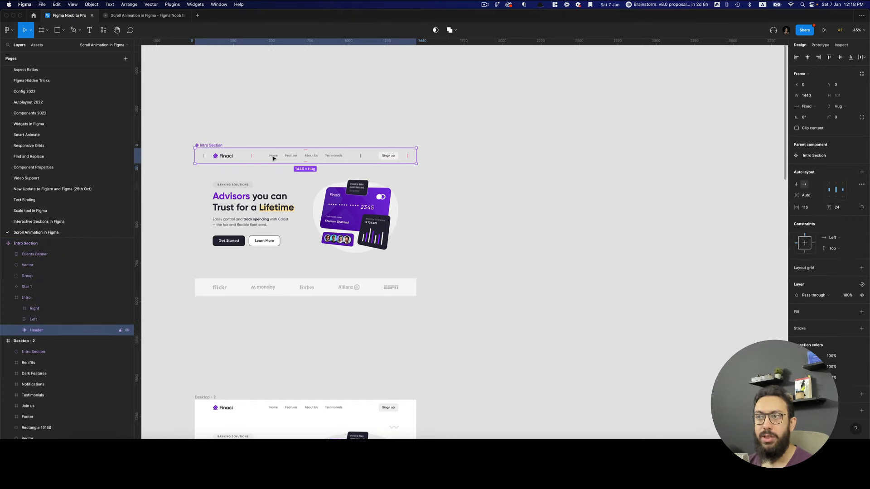
{"action": "left_click", "coordinate": [244, 206]}
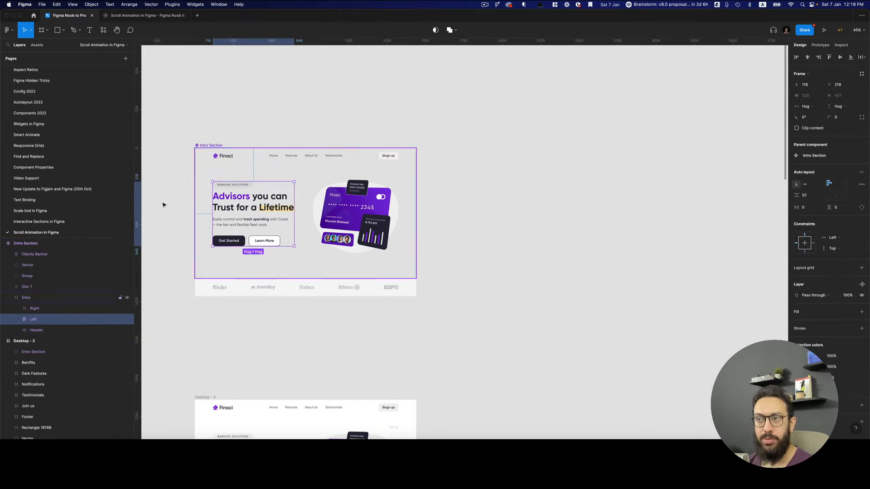
{"action": "left_click", "coordinate": [381, 206]}
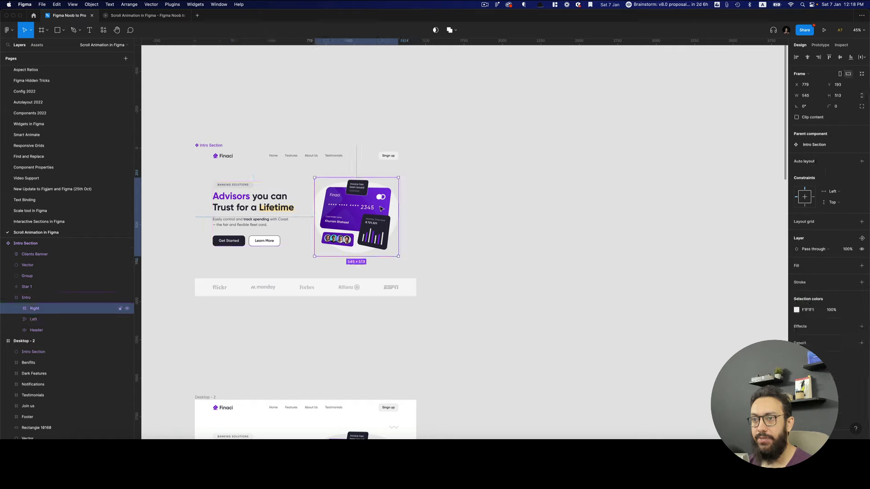
{"action": "left_click", "coordinate": [312, 302]}
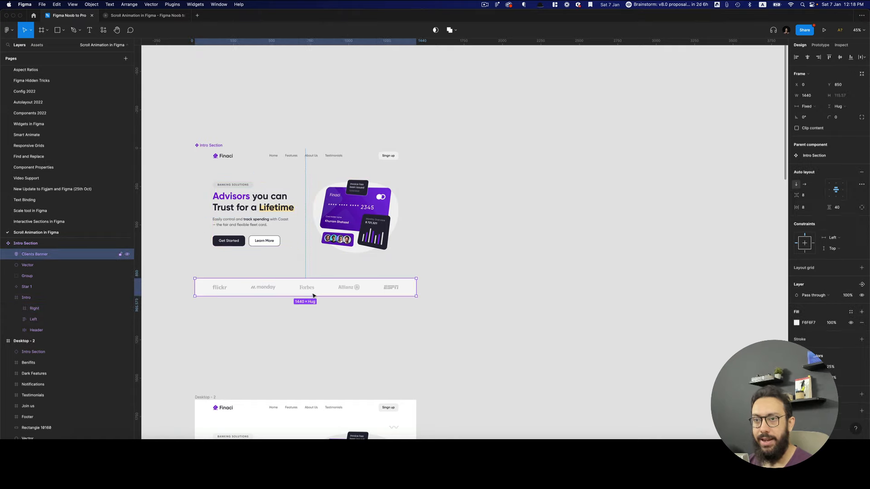
Add a variant property to the main Intro Section component and name the property State
{"action": "left_click", "coordinate": [217, 145]}
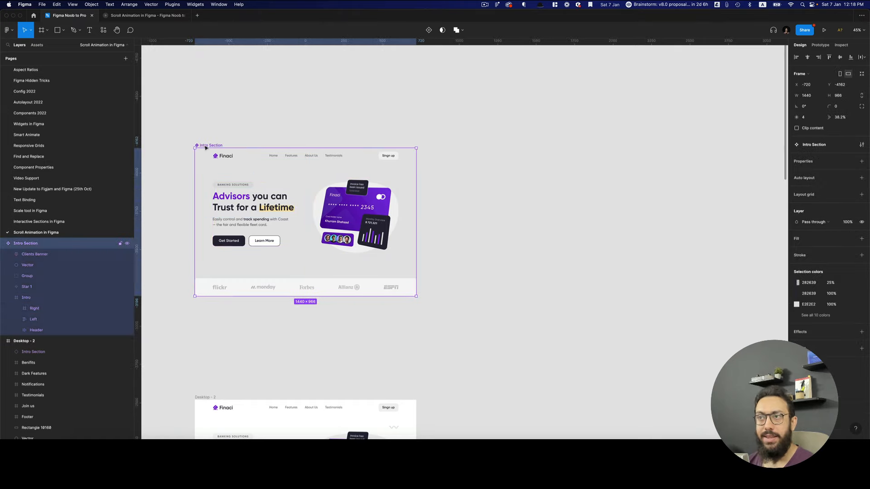
{"action": "left_click", "coordinate": [862, 161]}
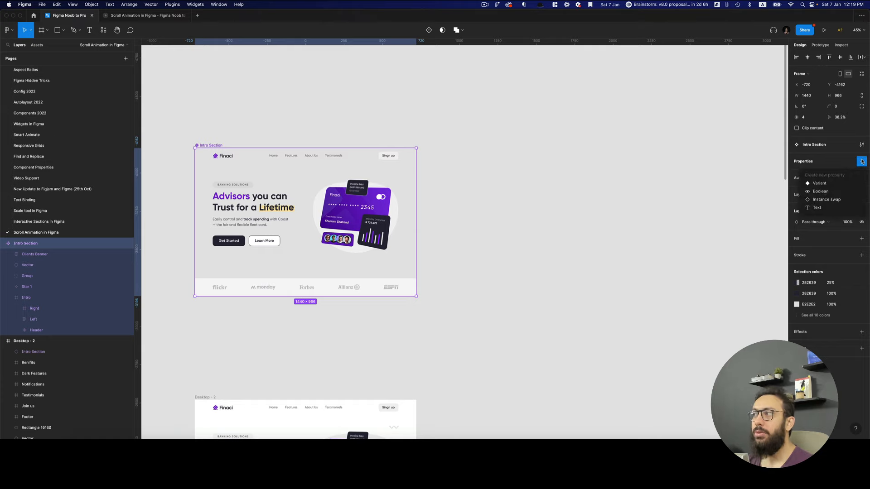
{"action": "left_click", "coordinate": [840, 183]}
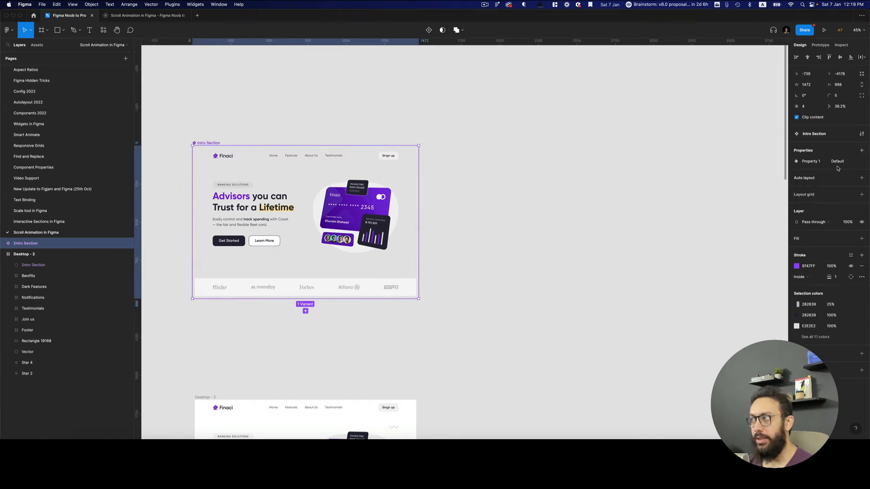
{"action": "key", "text": "shift+f"}
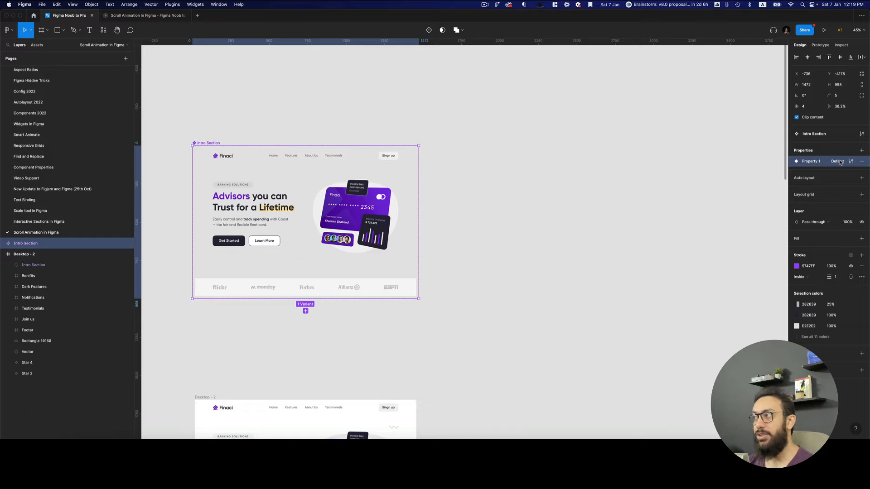
{"action": "double_click", "coordinate": [840, 162]}
{"action": "key", "text": "Escape"}
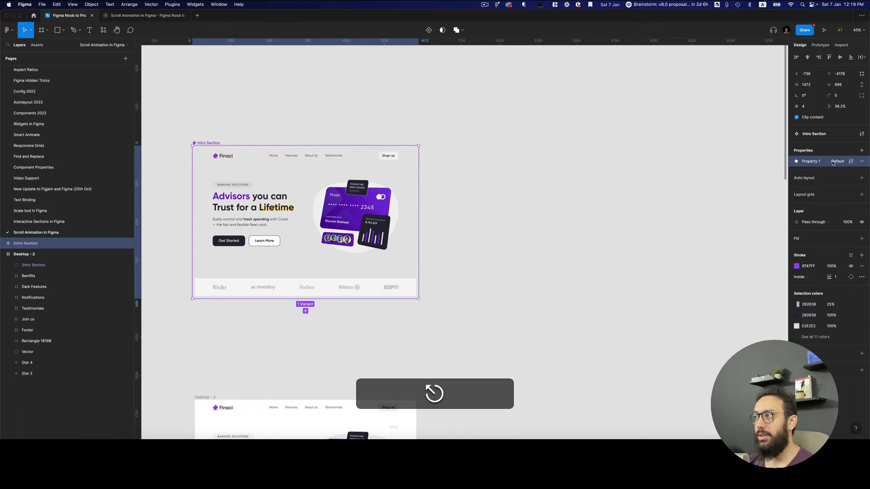
{"action": "double_click", "coordinate": [818, 163]}
{"action": "type", "text": "State"}
{"action": "key", "text": "Return"}
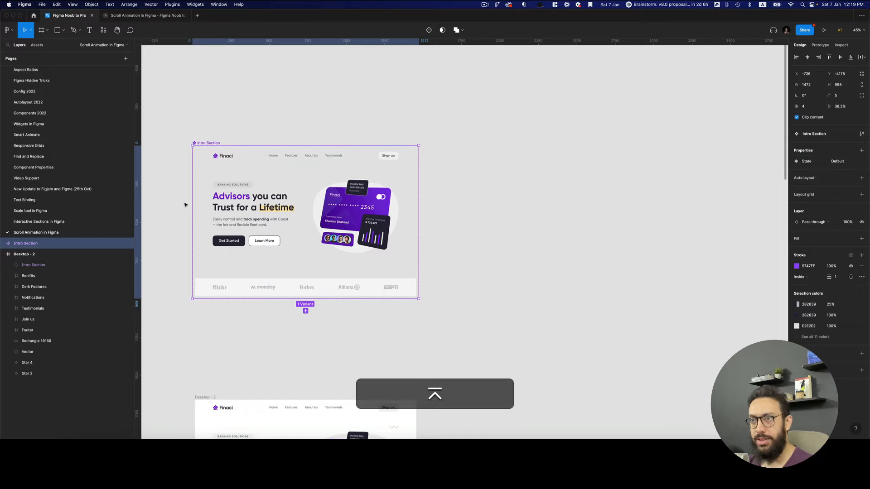
Set the State value of the Intro Section's existing variant to Final
{"action": "left_click", "coordinate": [235, 200]}
{"action": "key", "text": "shift+super+r"}
{"action": "key", "text": "Escape"}
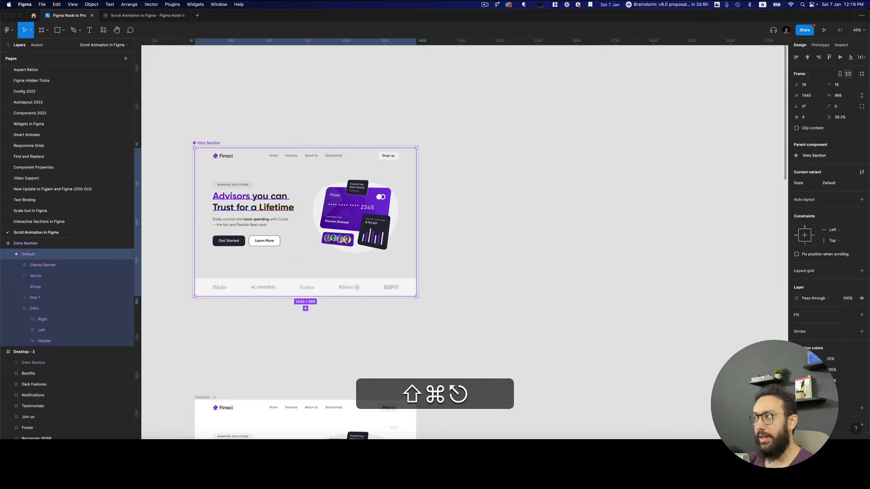
{"action": "left_click", "coordinate": [835, 183]}
{"action": "type", "text": "Final"}
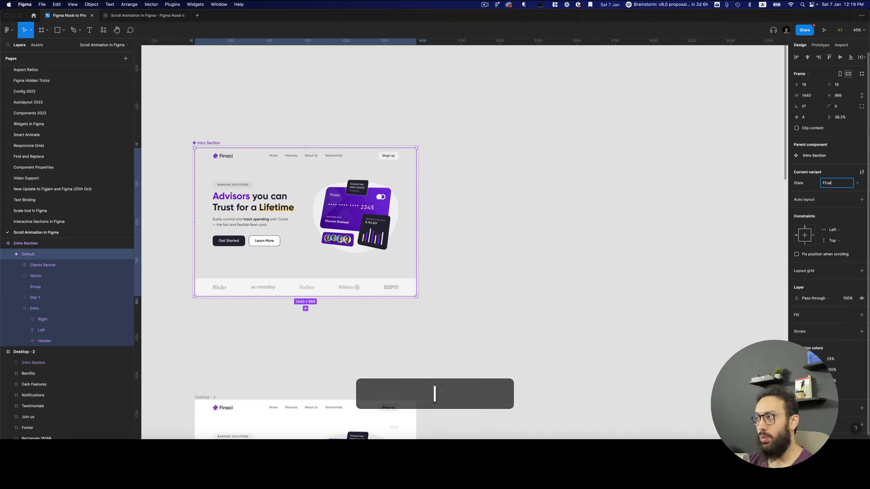
{"action": "key", "text": "Return"}
{"action": "key", "text": "super+Return"}
{"action": "key", "text": "super+d"}
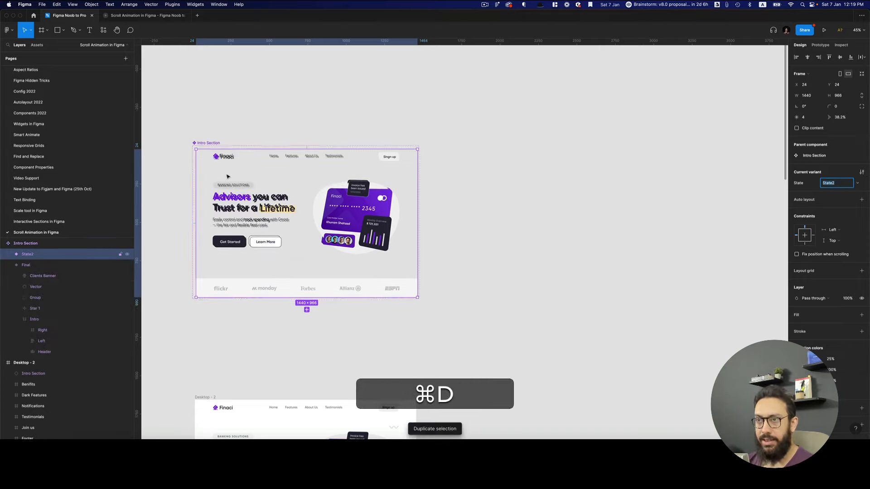
{"action": "key", "text": "super+z"}
Add auto layout to the Intro Section component set with 80 horizontal and vertical padding and 200 spacing between items
{"action": "left_click", "coordinate": [207, 143]}
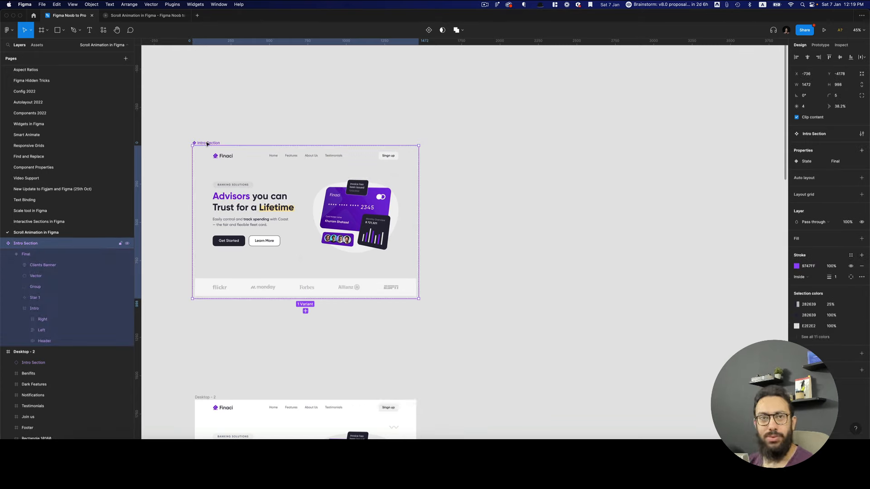
{"action": "key", "text": "shift+a"}
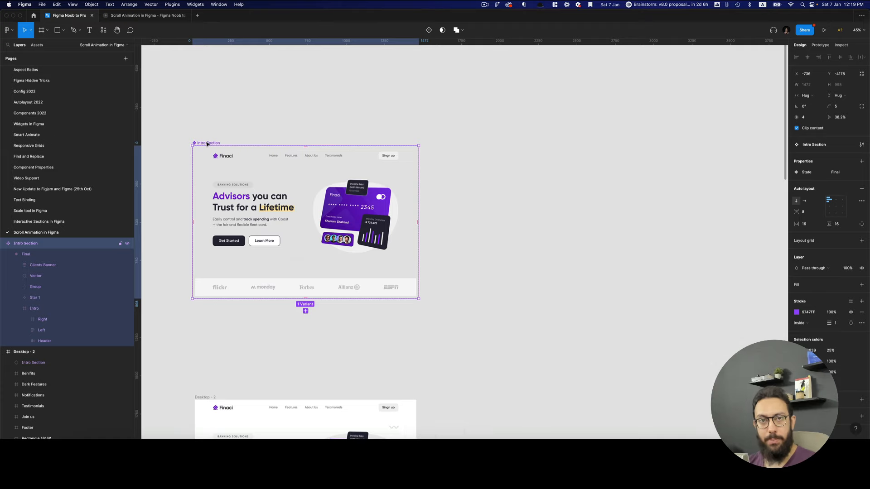
{"action": "left_click", "coordinate": [814, 225]}
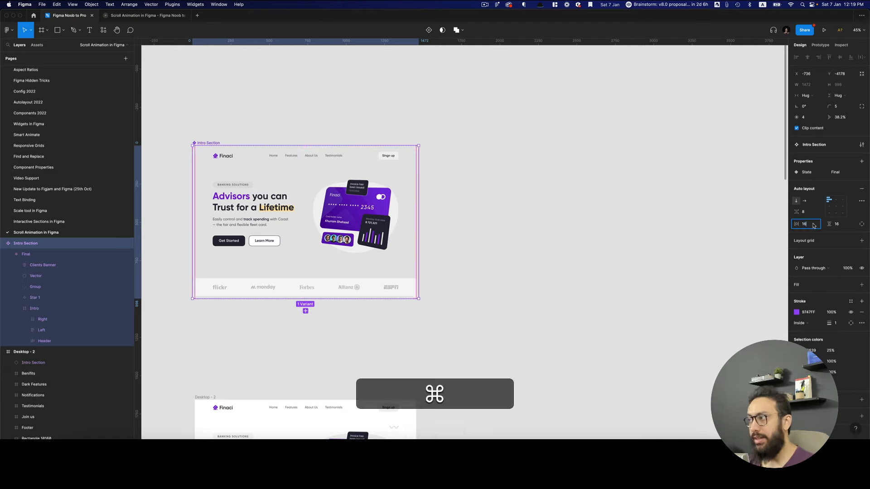
{"action": "key", "text": "ctrl+8"}
{"action": "type", "text": "0"}
{"action": "key", "text": "Return"}
{"action": "left_click", "coordinate": [807, 211]}
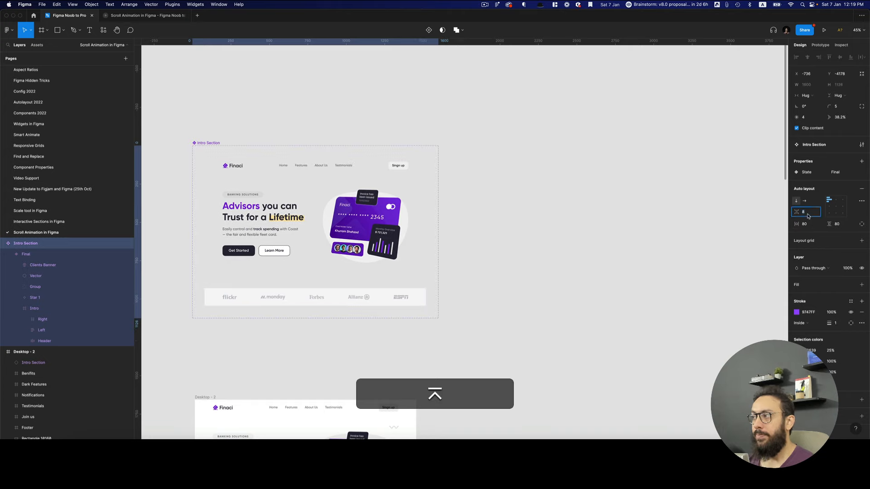
{"action": "type", "text": "1440"}
{"action": "key", "text": "Return"}
Duplicate the Final variant and set the Intro Section component set's auto layout direction to horizontal
{"action": "left_click", "coordinate": [387, 271]}
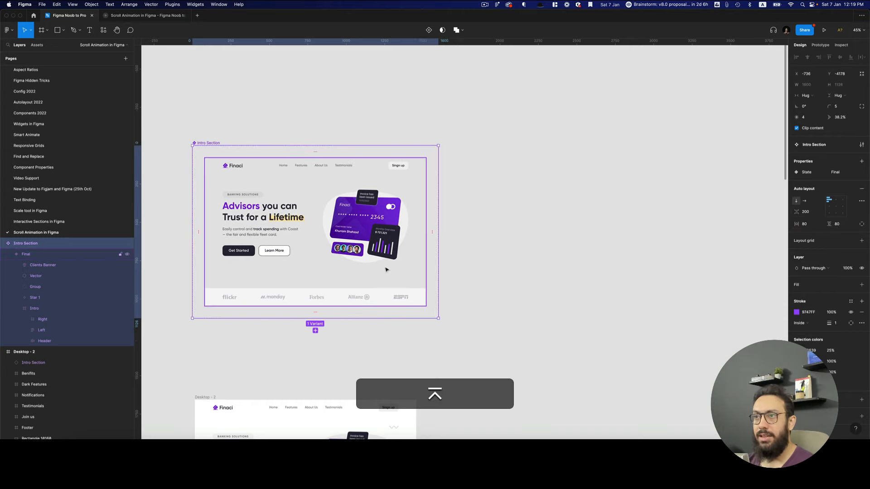
{"action": "key", "text": "super+d"}
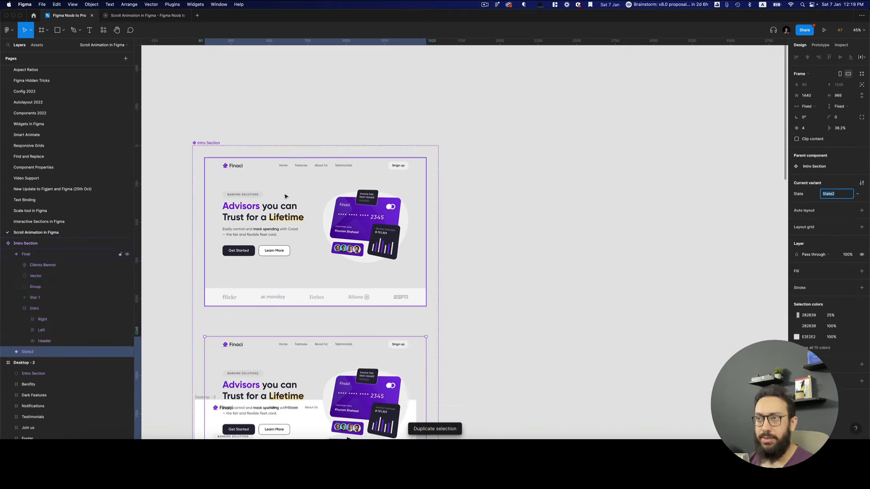
{"action": "left_click", "coordinate": [202, 146]}
{"action": "left_click", "coordinate": [804, 201]}
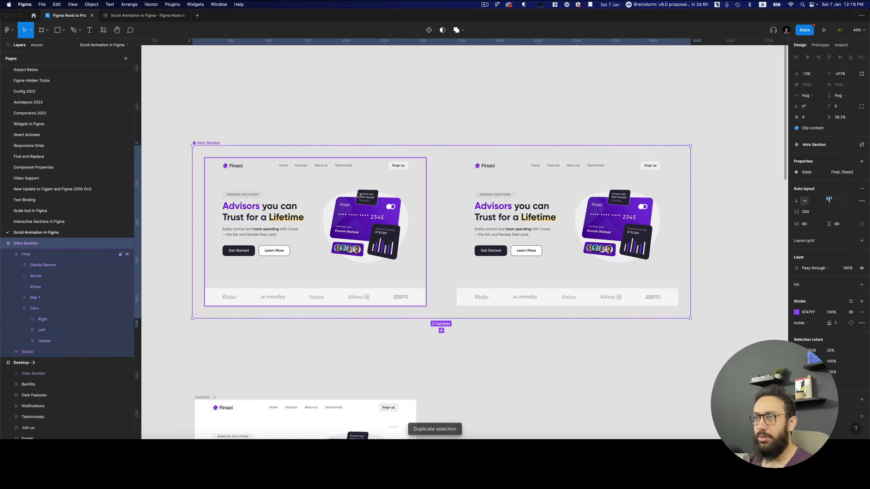
Set the State value of the duplicated Intro Section variant on the right to Final
{"action": "left_click", "coordinate": [351, 196]}
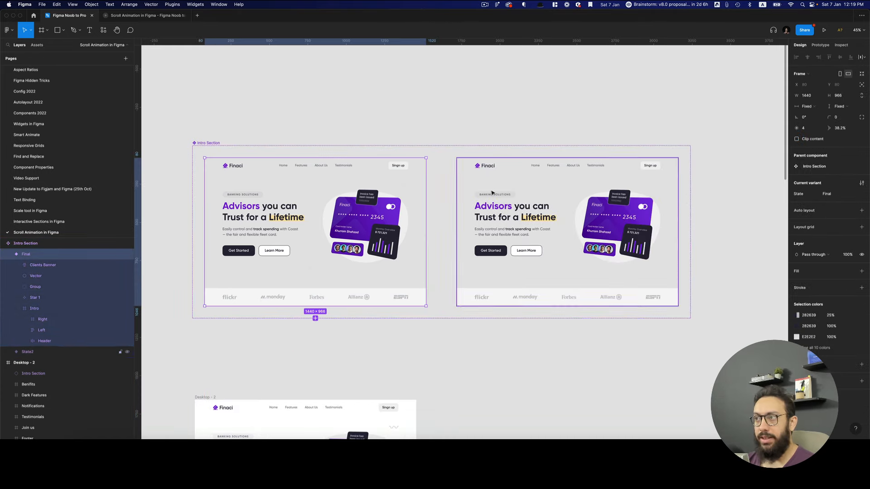
{"action": "left_click", "coordinate": [652, 195]}
{"action": "left_click", "coordinate": [833, 195]}
{"action": "type", "text": "Final"}
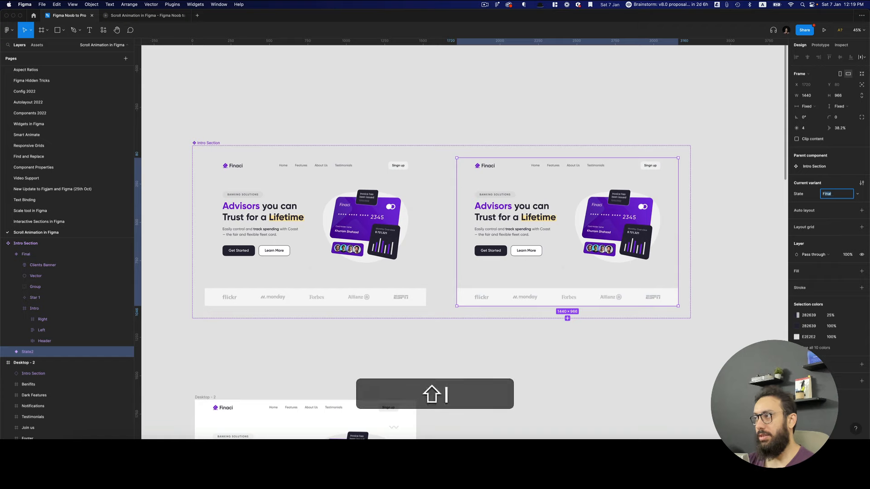
{"action": "key", "text": "Return"}
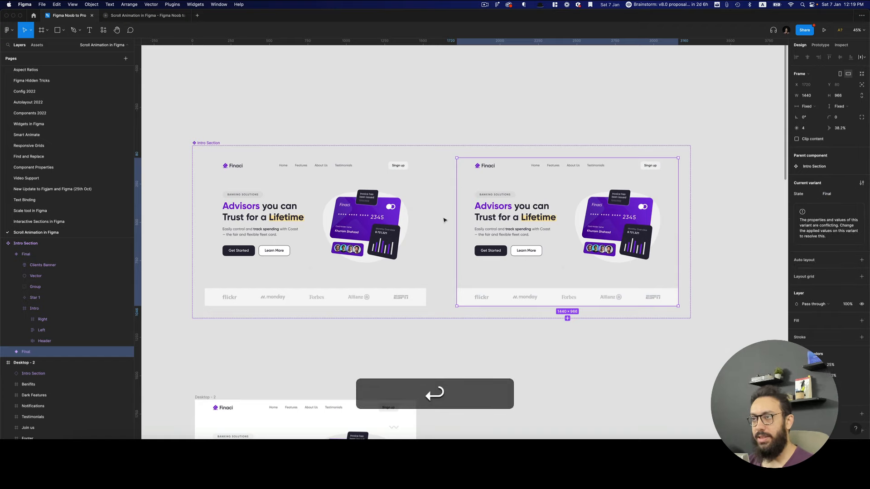
Set the State value of the original Intro Section variant on the left to Start
{"action": "left_click", "coordinate": [402, 219]}
{"action": "left_click", "coordinate": [847, 195]}
{"action": "type", "text": "Start"}
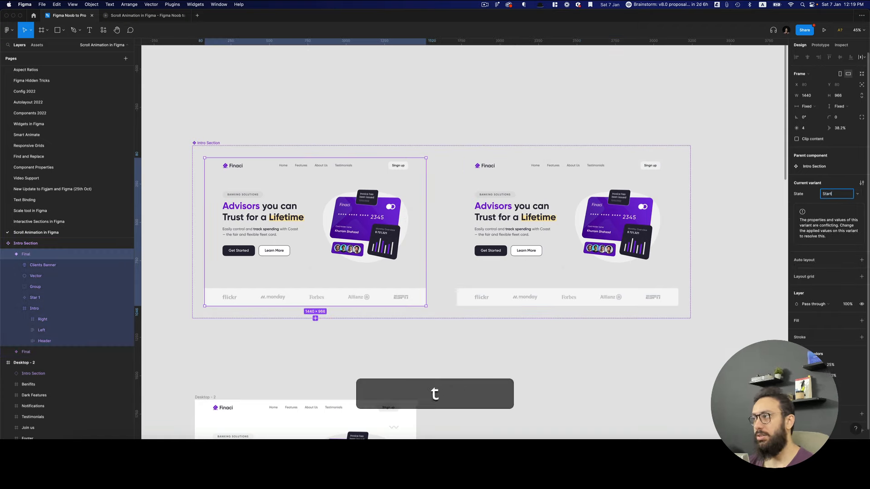
{"action": "key", "text": "Return"}
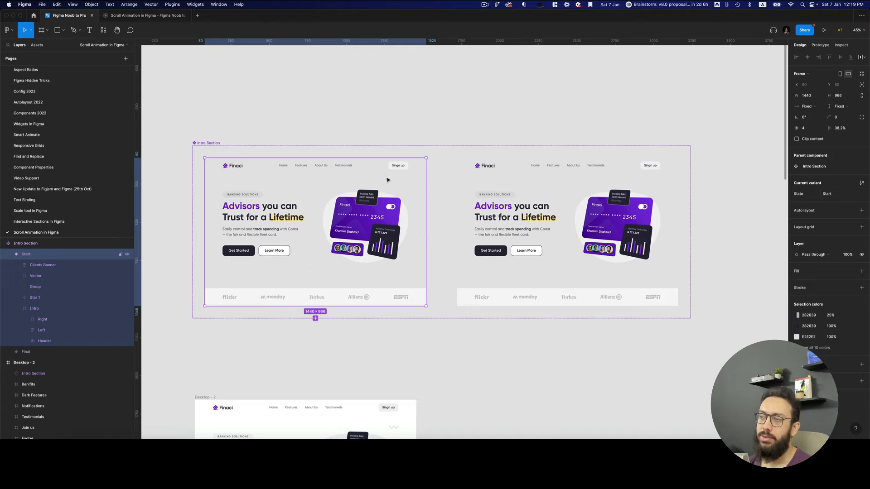
{"action": "left_click", "coordinate": [363, 169]}
{"action": "left_click", "coordinate": [363, 168]}
{"action": "key", "text": "z"}
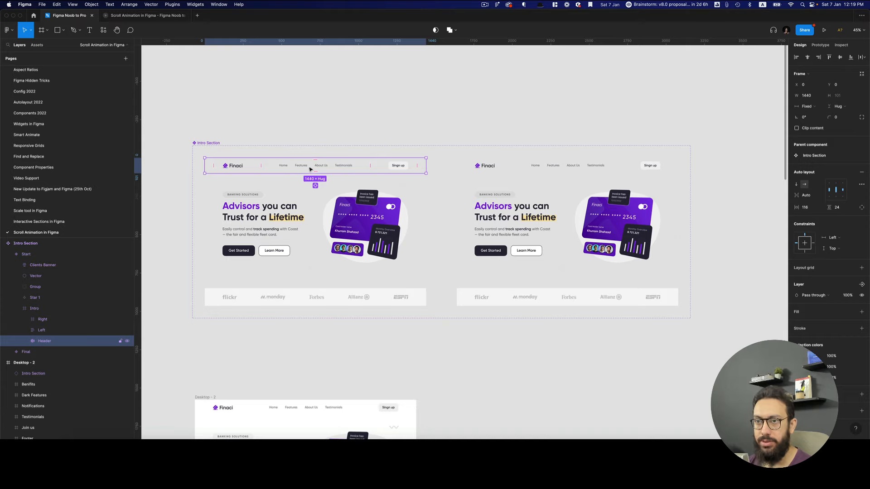
{"action": "left_click", "coordinate": [34, 254]}
{"action": "left_click", "coordinate": [516, 376]}
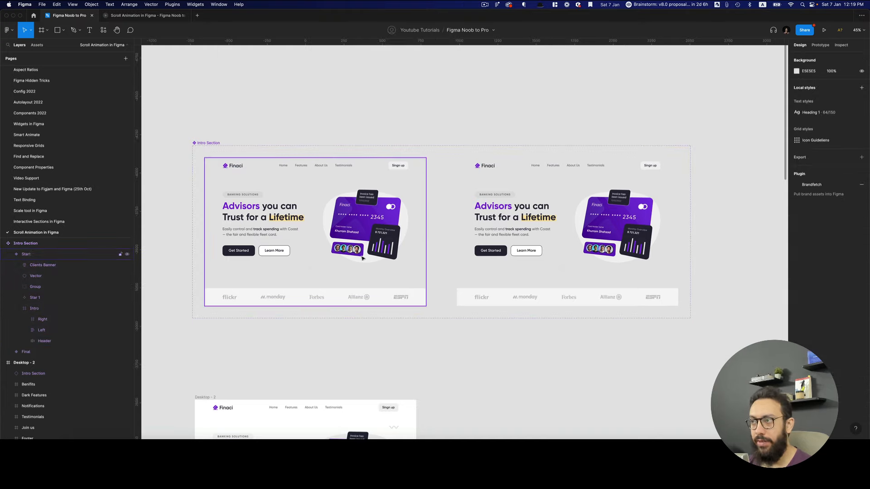
Turn on Clip content for both the Start and Final variants of the Intro Section
{"action": "left_click", "coordinate": [362, 258]}
{"action": "left_click", "coordinate": [539, 231], "text": "shift"}
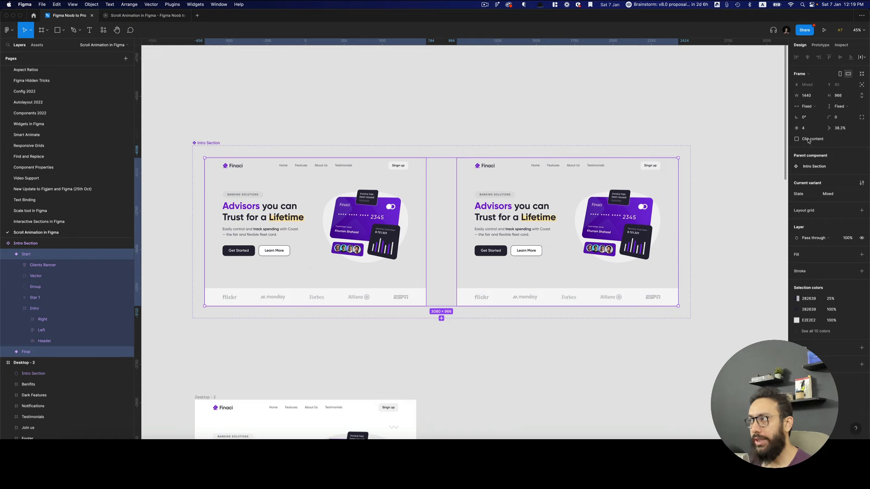
{"action": "left_click", "coordinate": [384, 101]}
Inspect the Start variant's Header layer and check the Clip content setting on the Start and Final variants
{"action": "key", "text": "z"}
{"action": "left_click", "coordinate": [260, 169]}
{"action": "double_click", "coordinate": [261, 168]}
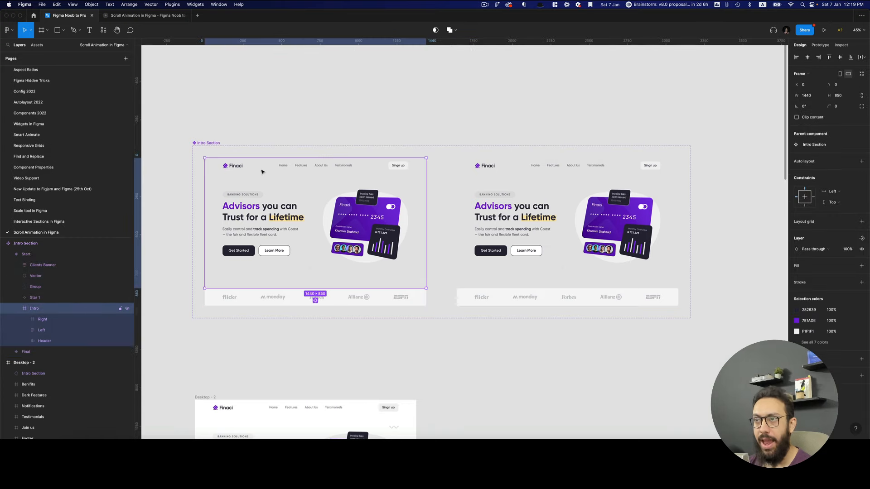
{"action": "double_click", "coordinate": [261, 168]}
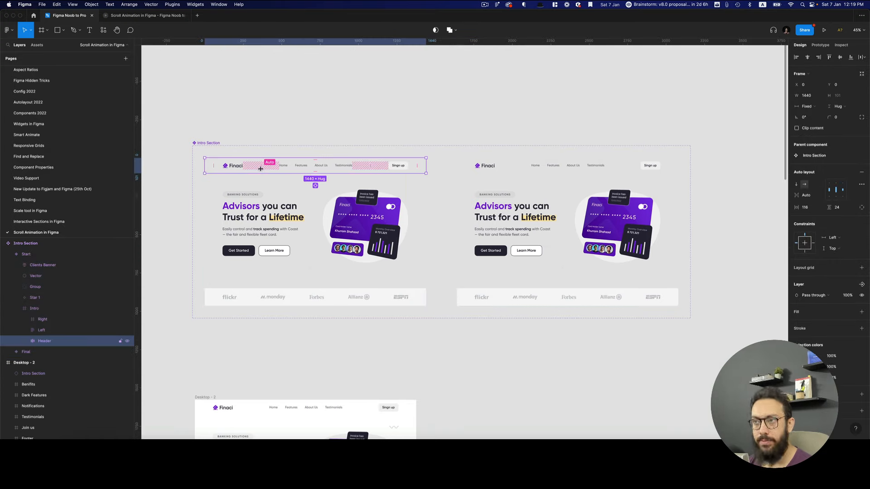
{"action": "left_click", "coordinate": [295, 131]}
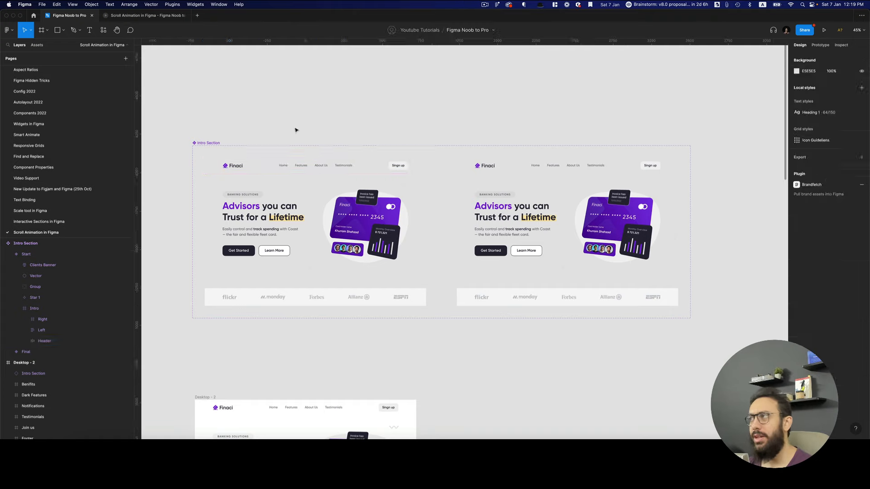
{"action": "key", "text": "super+z"}
{"action": "key", "text": "super+z"}
{"action": "left_click", "coordinate": [561, 214]}
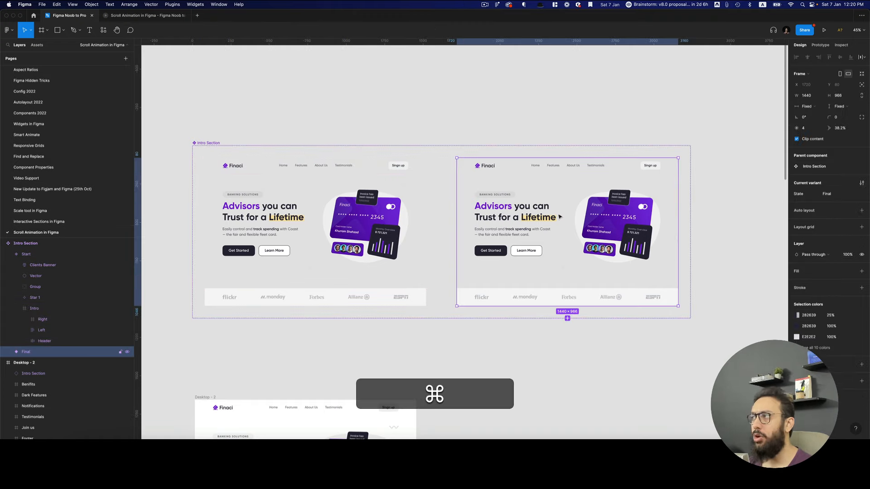
{"action": "left_click", "coordinate": [358, 205]}
{"action": "left_click", "coordinate": [551, 195]}
{"action": "left_click", "coordinate": [423, 174], "text": "shift"}
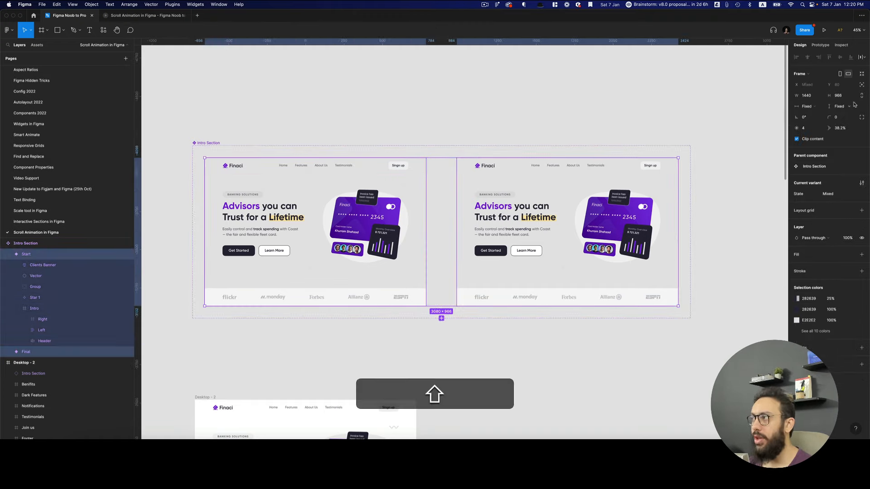
{"action": "left_click", "coordinate": [428, 95]}
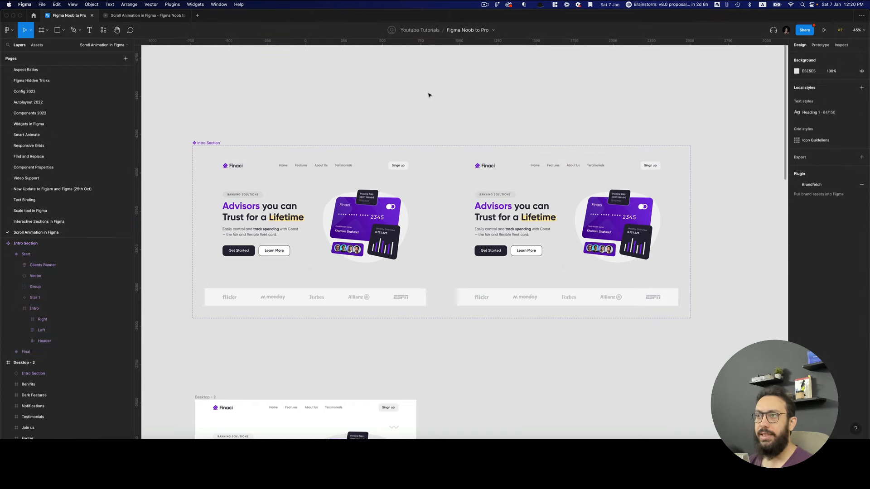
Move the Header in the Start variant straight up until it sits fully above the Intro frame, at Y -101
{"action": "double_click", "coordinate": [304, 172]}
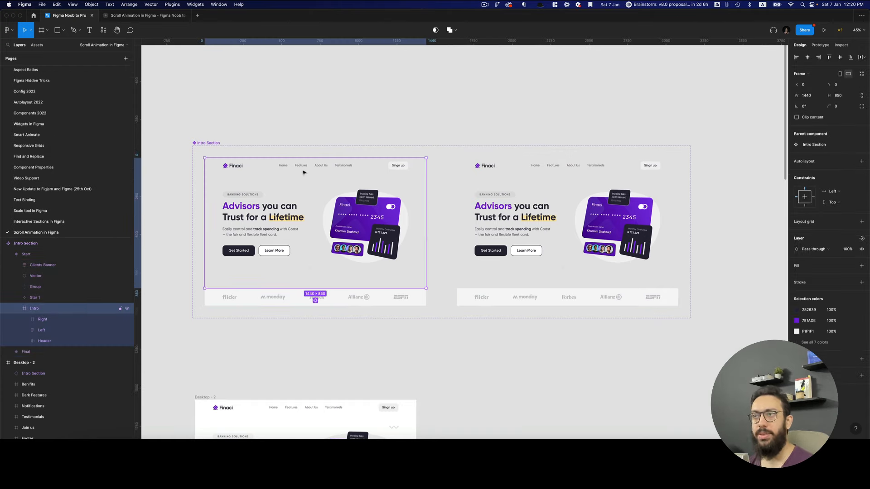
{"action": "double_click", "coordinate": [303, 173]}
{"action": "key", "text": "z"}
{"action": "left_click", "coordinate": [244, 164]}
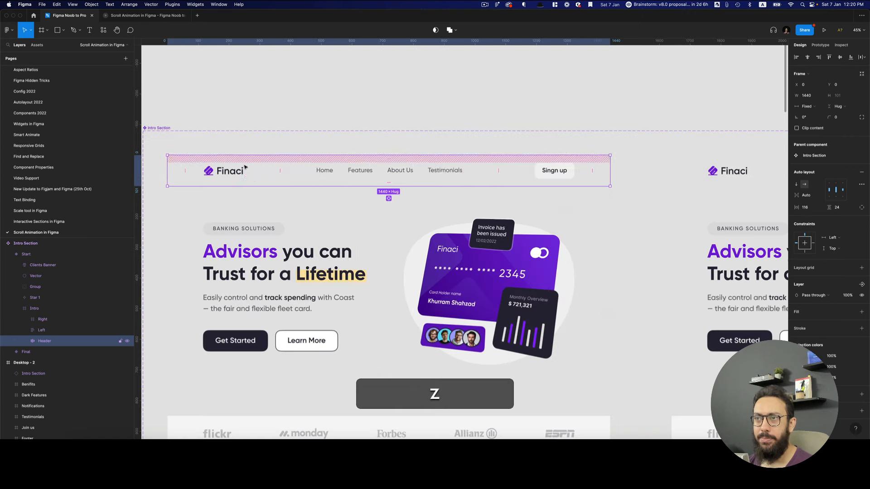
{"action": "left_click_drag", "start_coordinate": [255, 175], "coordinate": [255, 149]}
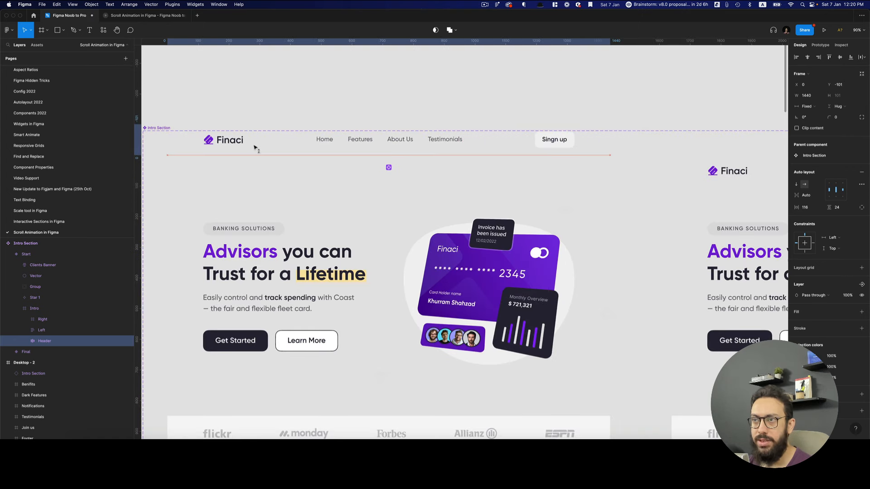
Add a white FFFFFF fill to the Intro frames of both the Start and Final variants
{"action": "left_click", "coordinate": [223, 164]}
{"action": "left_click", "coordinate": [687, 169], "text": "shift"}
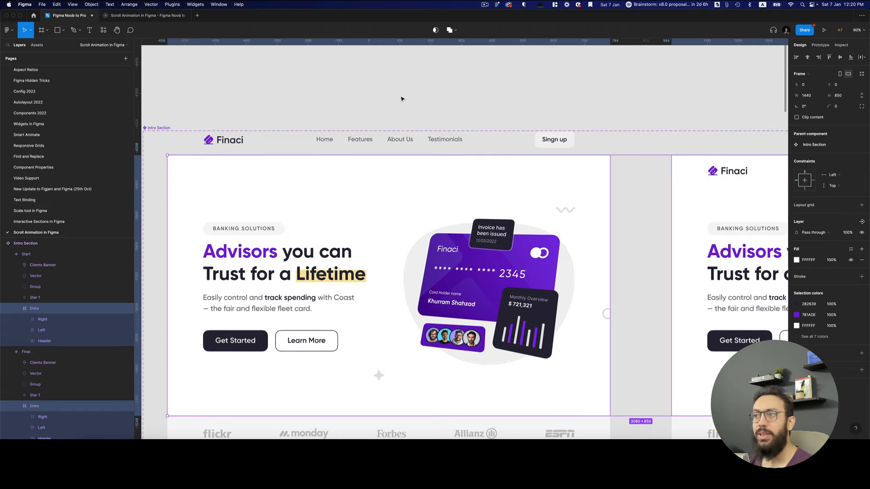
{"action": "left_click", "coordinate": [447, 69]}
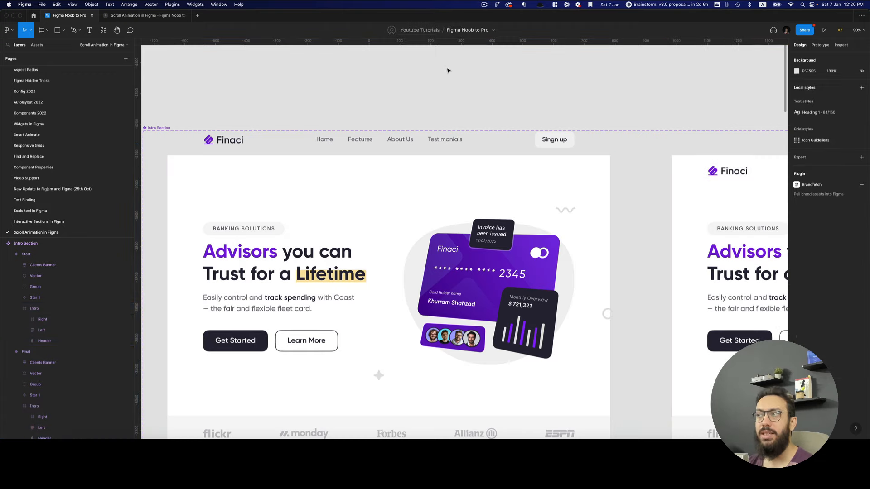
Move the Left text block of the Start variant horizontally out past the frame's left edge, to about X -566
{"action": "double_click", "coordinate": [287, 255]}
{"action": "left_click_drag", "start_coordinate": [287, 255], "coordinate": [337, 216]}
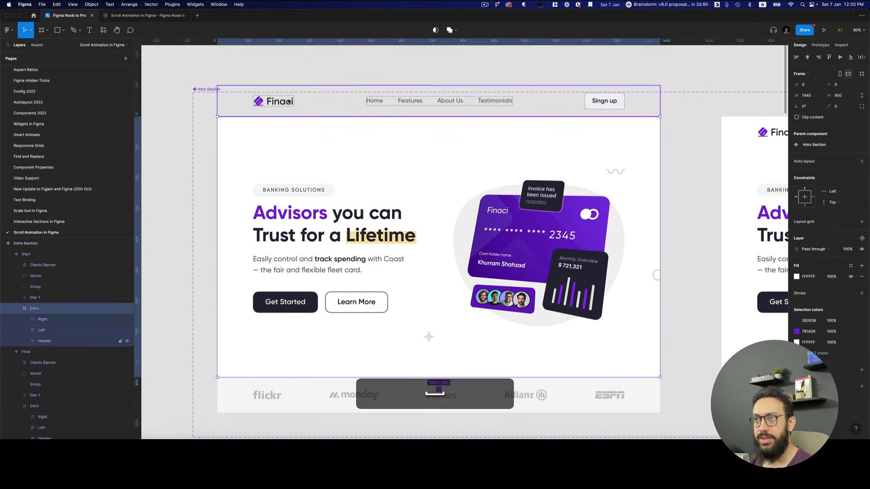
{"action": "double_click", "coordinate": [268, 256]}
{"action": "key", "text": "shift+Return"}
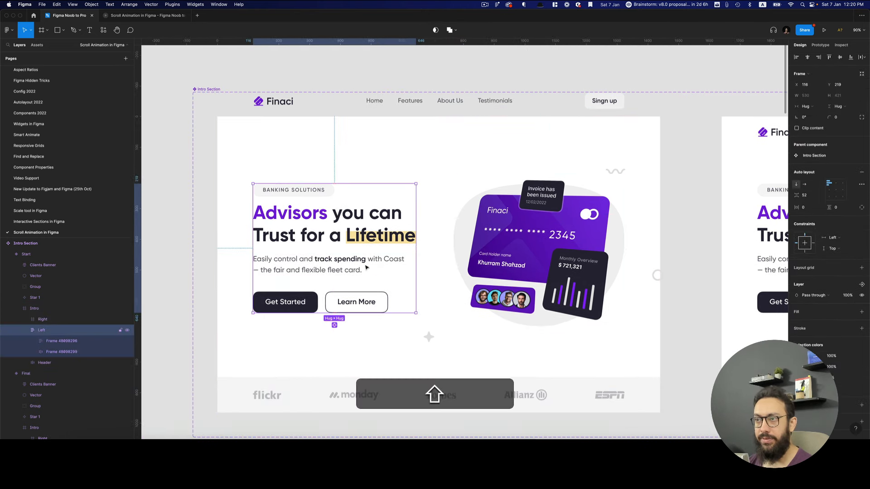
{"action": "left_click_drag", "start_coordinate": [367, 269], "coordinate": [164, 268]}
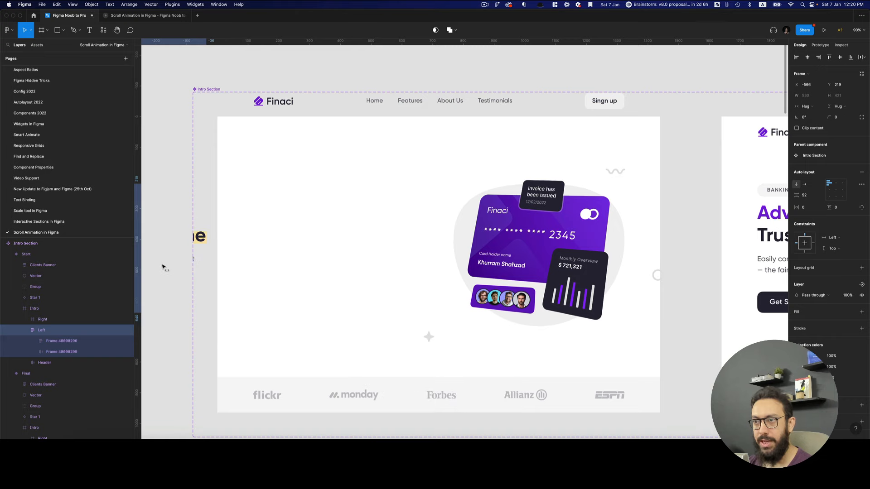
{"action": "left_click", "coordinate": [526, 238]}
{"action": "left_click_drag", "start_coordinate": [525, 238], "coordinate": [652, 238]}
{"action": "key", "text": "super+z"}
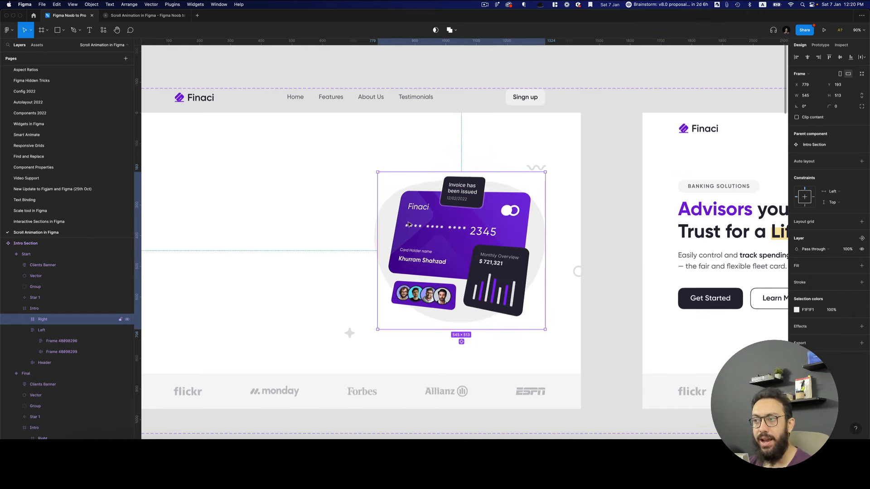
{"action": "left_click_drag", "start_coordinate": [405, 229], "coordinate": [627, 232]}
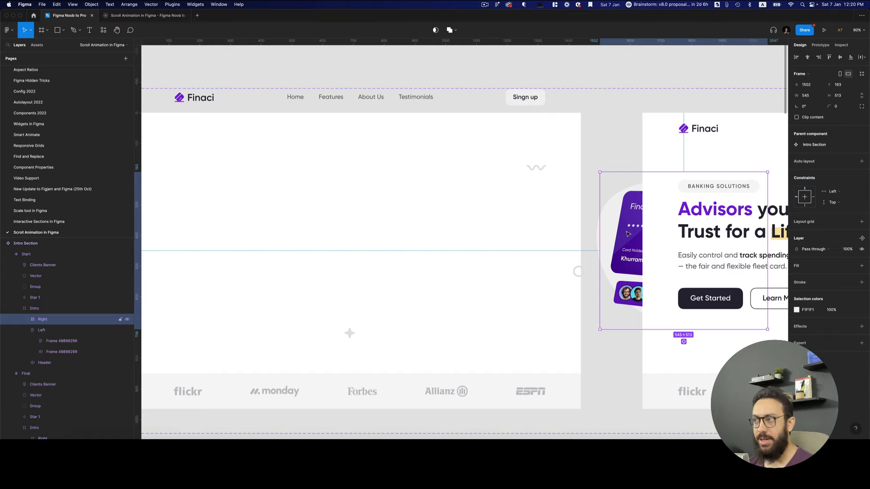
{"action": "key", "text": "super+z"}
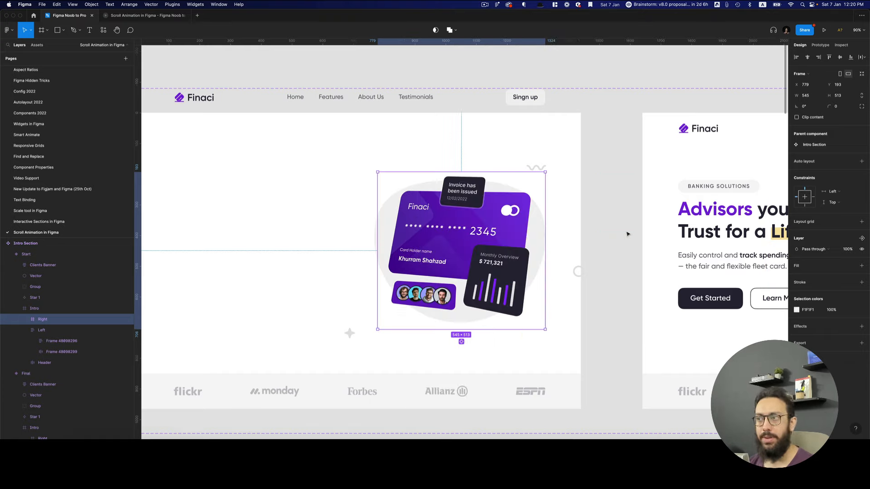
{"action": "left_click_drag", "start_coordinate": [523, 232], "coordinate": [481, 249]}
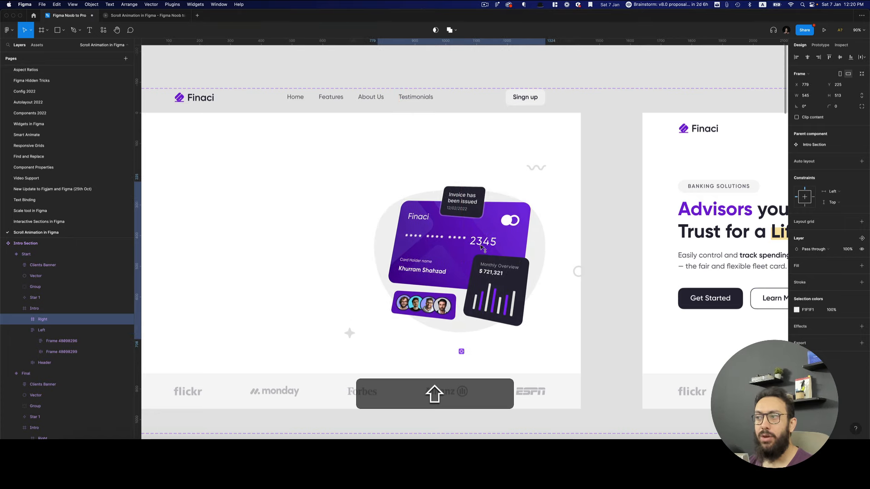
{"action": "key", "text": "super+shift+z"}
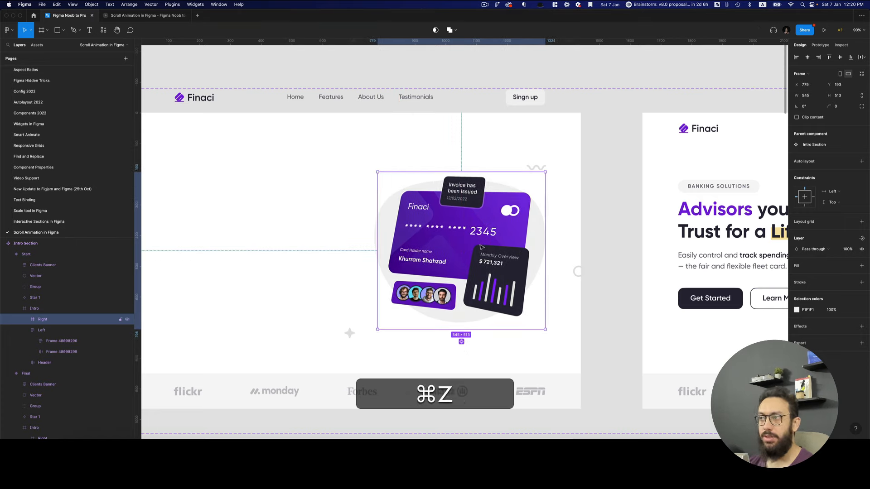
{"action": "left_click_drag", "start_coordinate": [442, 239], "coordinate": [678, 240]}
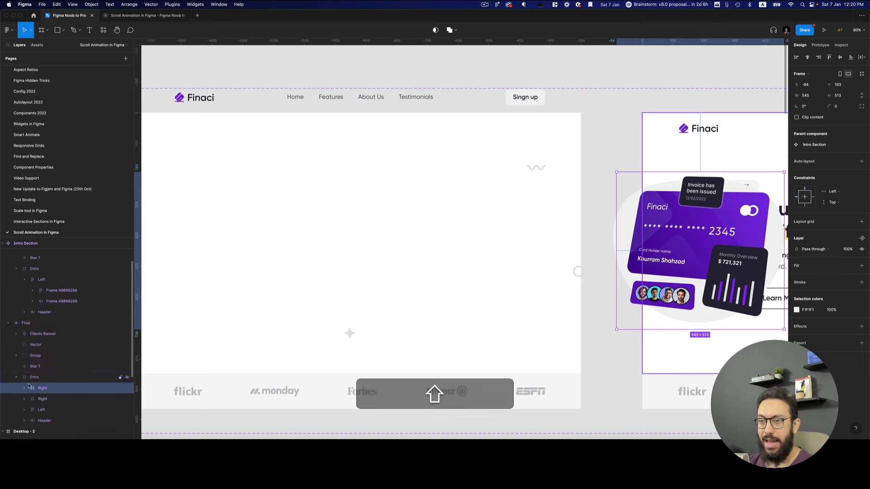
{"action": "scroll", "coordinate": [590, 231], "scroll_direction": "right", "scroll_amount": 3}
{"action": "scroll", "coordinate": [590, 232], "scroll_direction": "right", "scroll_amount": 3}
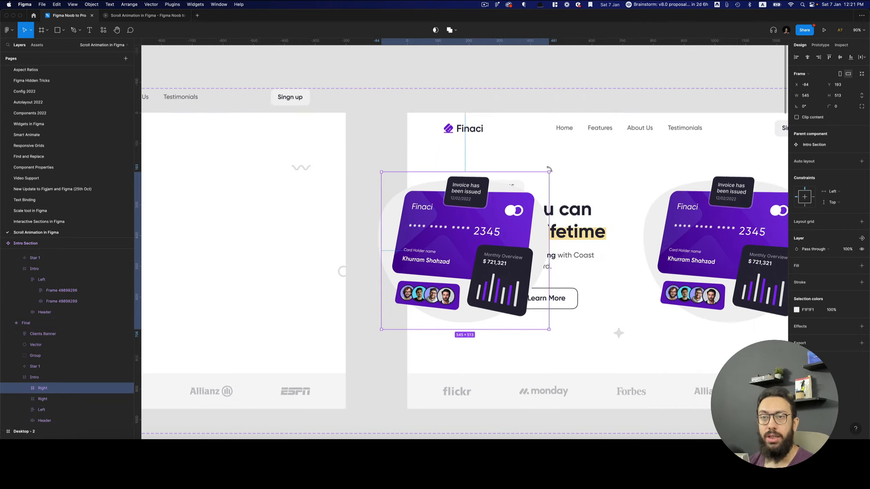
{"action": "key", "text": "cmd+z"}
Move the Right card illustration of the Start variant horizontally out past the Intro frame's right edge, to about X 1483
{"action": "scroll", "coordinate": [325, 229], "scroll_direction": "left", "scroll_amount": 4}
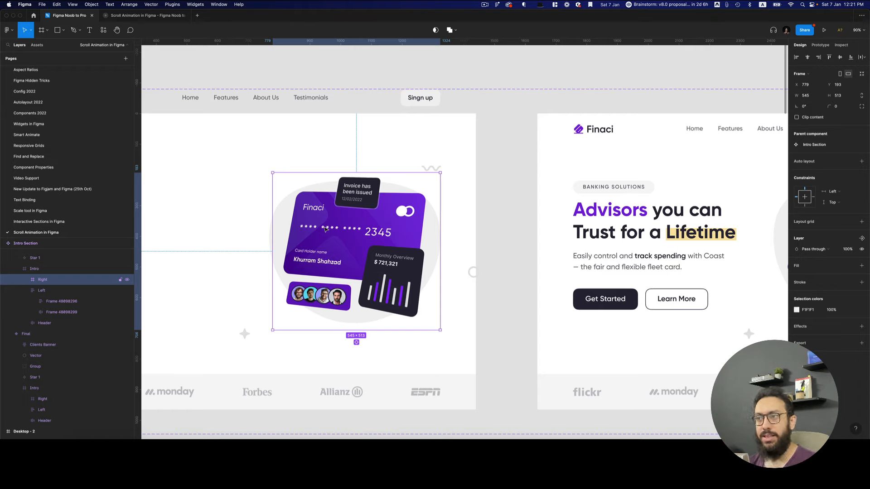
{"action": "key", "text": "shift"}
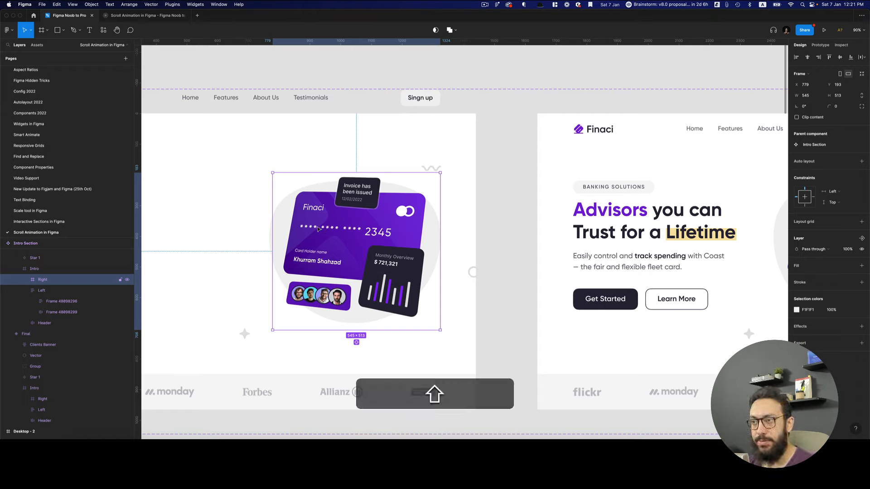
{"action": "left_click_drag", "start_coordinate": [318, 229], "coordinate": [534, 220]}
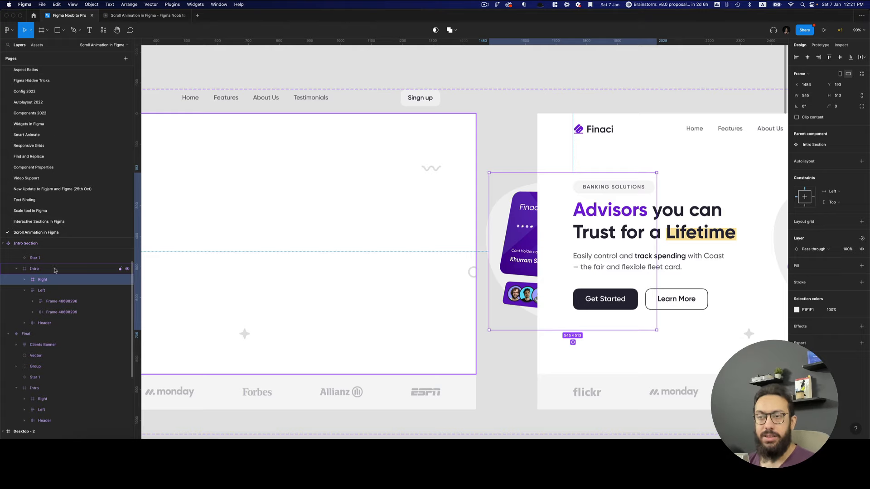
Move the Start variant's Clients Banner straight down, clear of the Intro frame and below the variant's edge, to Y 966
{"action": "scroll", "coordinate": [375, 199], "scroll_direction": "left", "scroll_amount": 5}
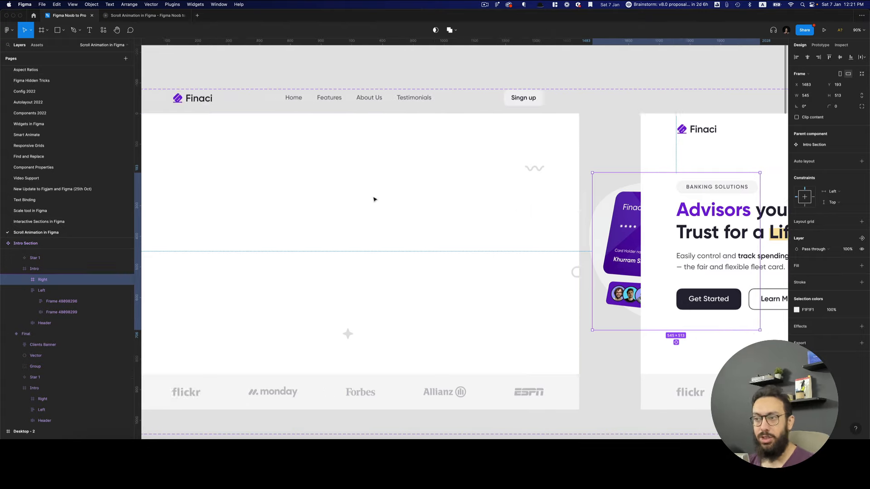
{"action": "key", "text": "z"}
{"action": "left_click", "coordinate": [373, 198], "text": "alt"}
{"action": "key", "text": "space"}
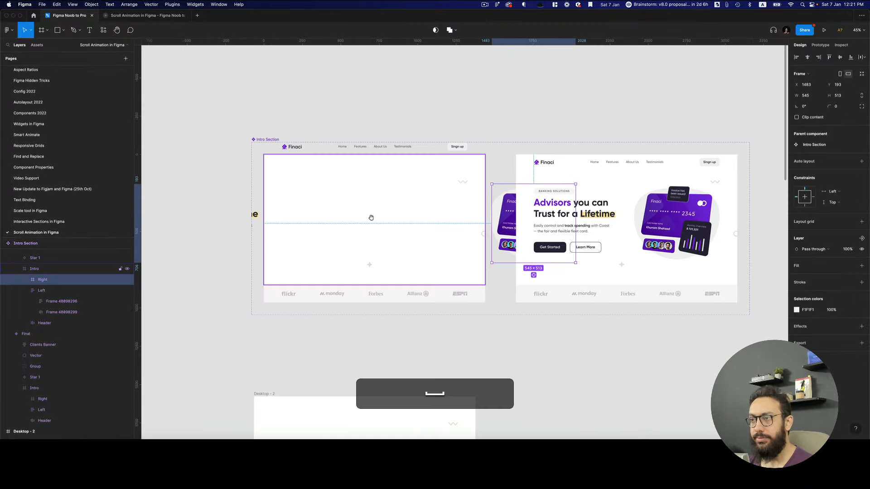
{"action": "left_click_drag", "start_coordinate": [371, 218], "coordinate": [366, 143]}
{"action": "left_click", "coordinate": [354, 223]}
{"action": "key", "text": "z"}
{"action": "left_click", "coordinate": [354, 222]}
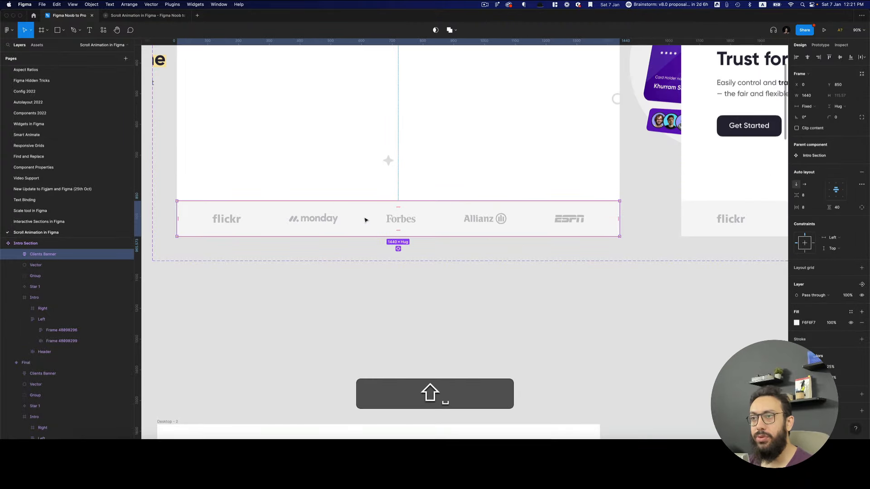
{"action": "left_click_drag", "start_coordinate": [366, 220], "coordinate": [361, 260]}
{"action": "key", "text": "super+z"}
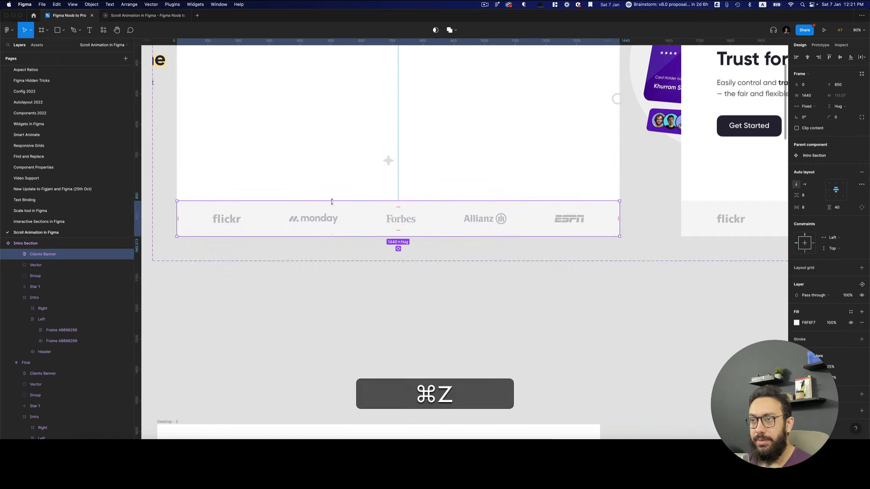
{"action": "key", "text": "super+shift+z"}
{"action": "left_click_drag", "start_coordinate": [332, 222], "coordinate": [330, 259]}
{"action": "key", "text": "space"}
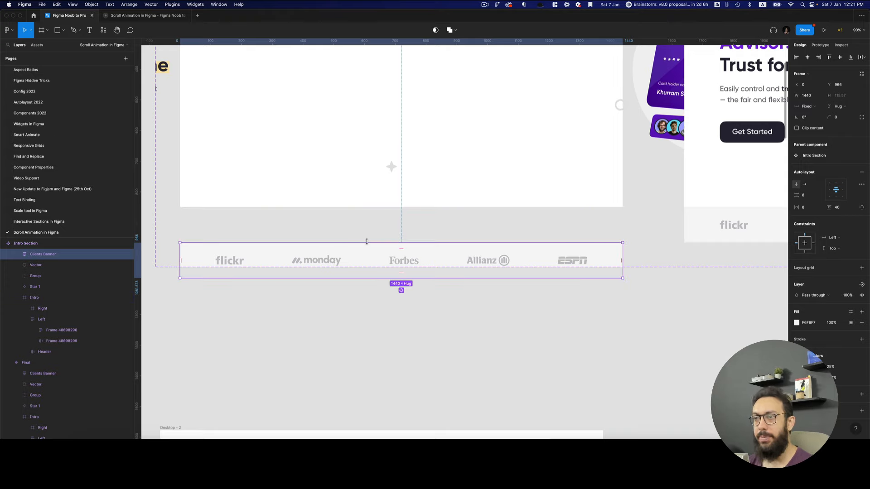
Set the opacity of the Start variant's Header, Left, Right and Clients Banner layers to 0%
{"action": "scroll", "coordinate": [375, 211], "scroll_direction": "up", "scroll_amount": 1}
{"action": "key", "text": "alt+z"}
{"action": "left_click", "coordinate": [380, 211], "text": "alt"}
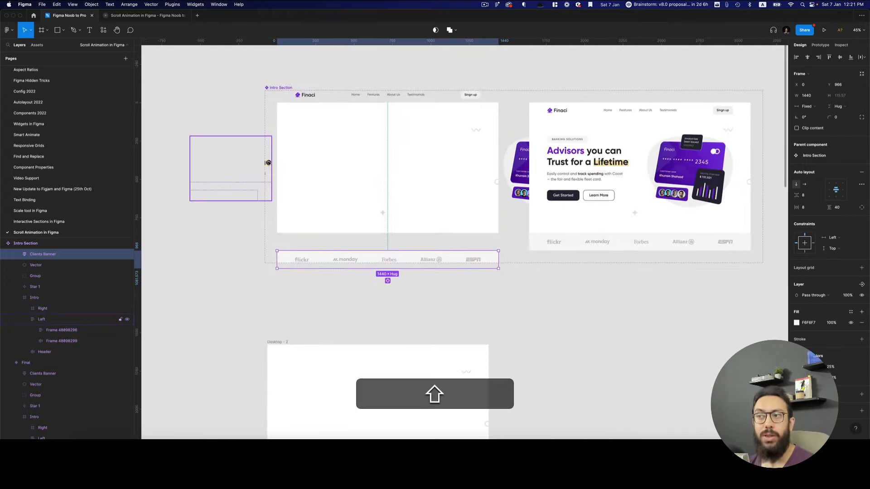
{"action": "left_click", "coordinate": [362, 63]}
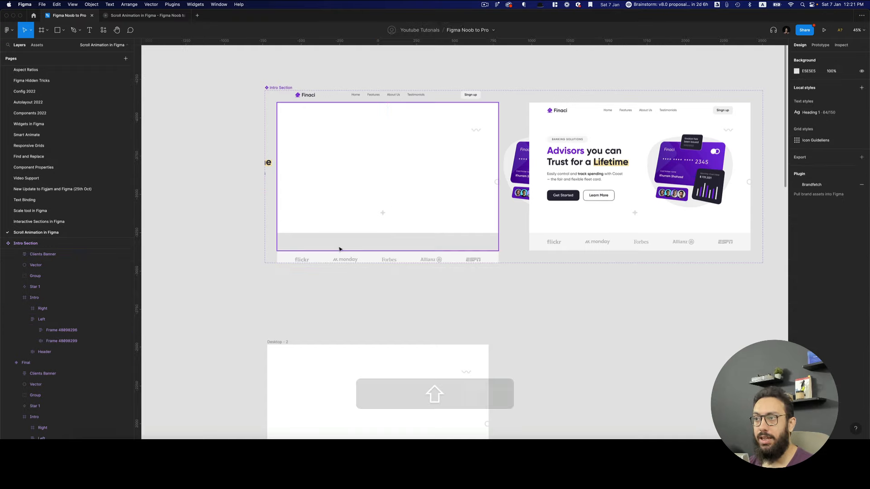
{"action": "left_click", "coordinate": [340, 265]}
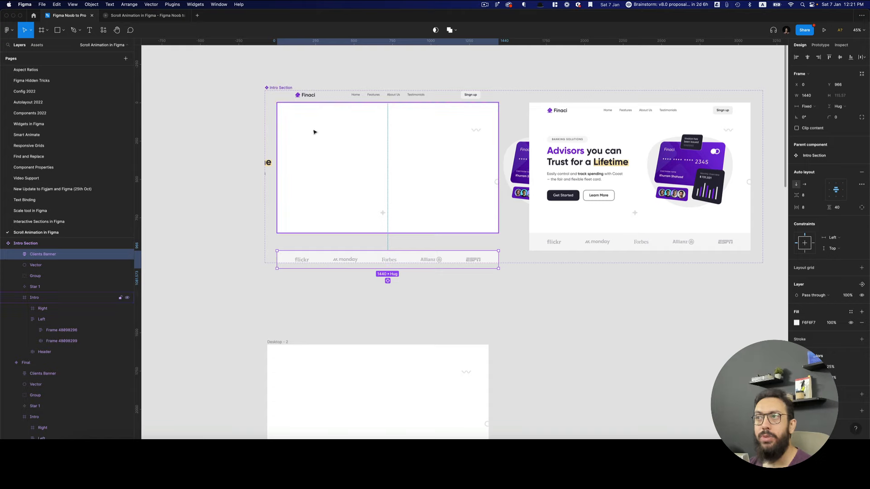
{"action": "left_click", "coordinate": [337, 99]}
{"action": "left_click", "coordinate": [269, 163], "text": "shift"}
{"action": "left_click", "coordinate": [334, 254], "text": "shift"}
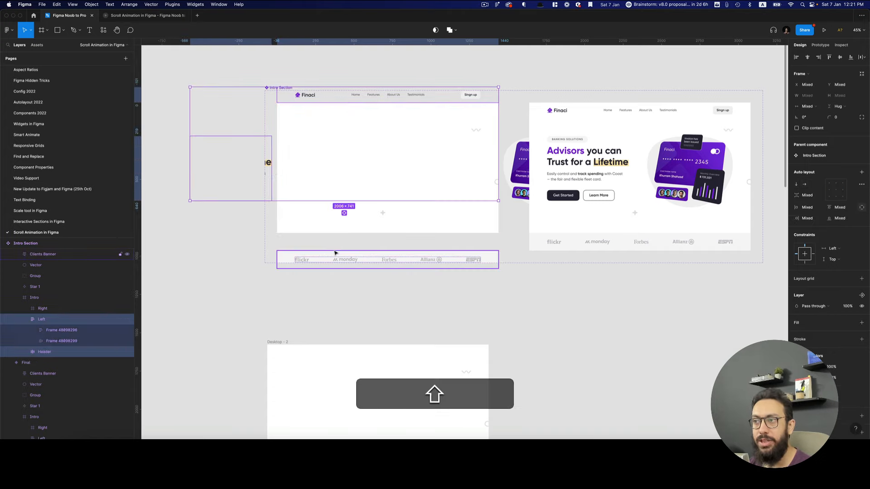
{"action": "left_click", "coordinate": [519, 170], "text": "shift"}
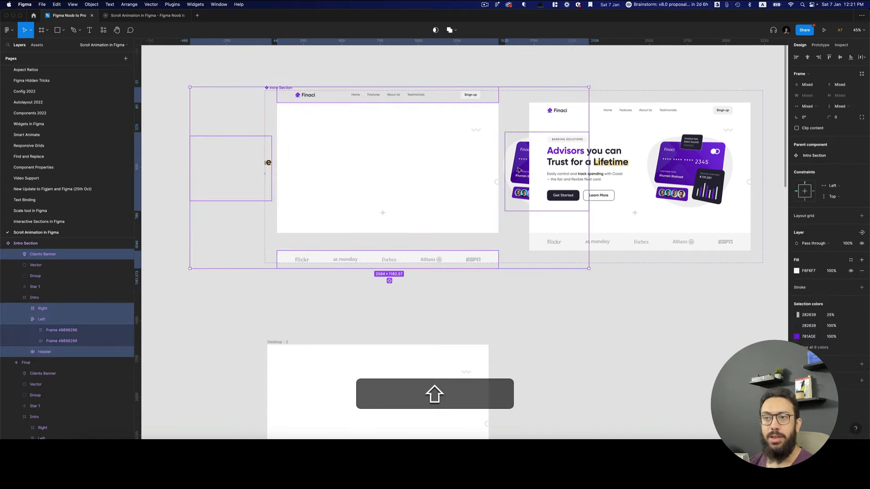
{"action": "key", "text": "0"}
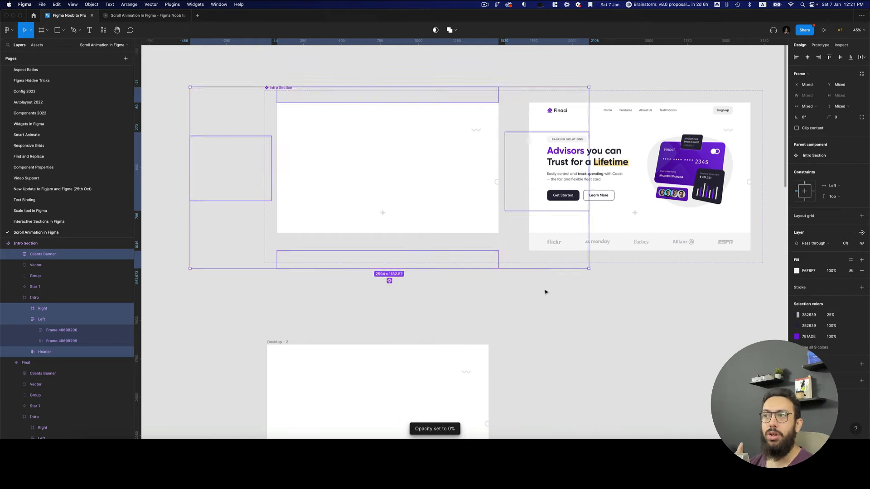
{"action": "left_click", "coordinate": [544, 290]}
Add a prototype interaction that leads from the Start variant to the Final variant
{"action": "scroll", "coordinate": [521, 246], "scroll_direction": "right", "scroll_amount": 5}
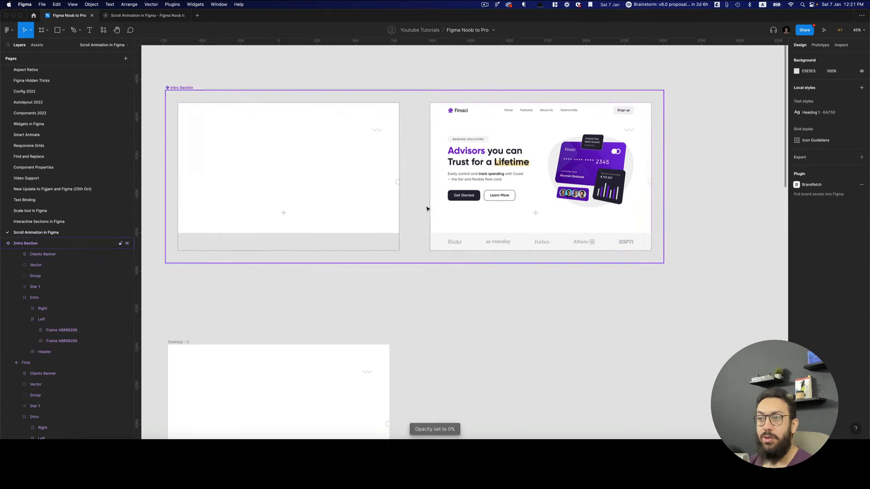
{"action": "scroll", "coordinate": [426, 206], "scroll_direction": "left", "scroll_amount": 3}
{"action": "scroll", "coordinate": [426, 207], "scroll_direction": "down", "scroll_amount": 3}
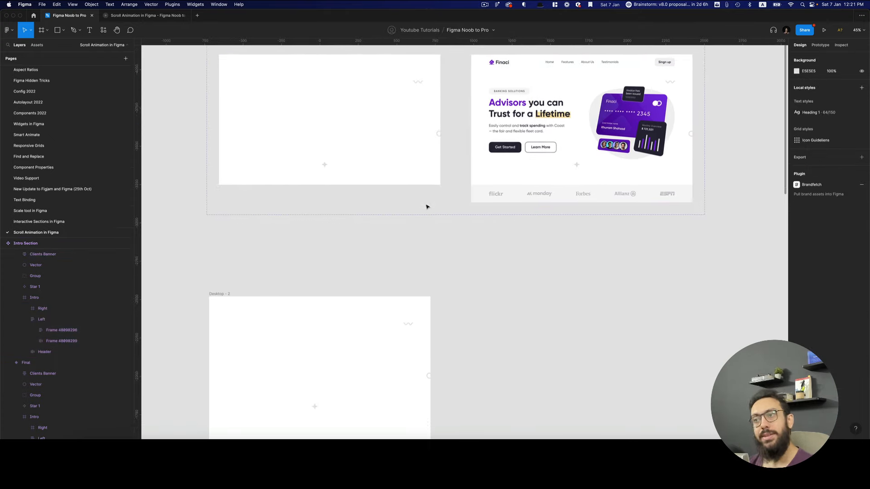
{"action": "left_click", "coordinate": [414, 200]}
{"action": "scroll", "coordinate": [463, 196], "scroll_direction": "up", "scroll_amount": 7}
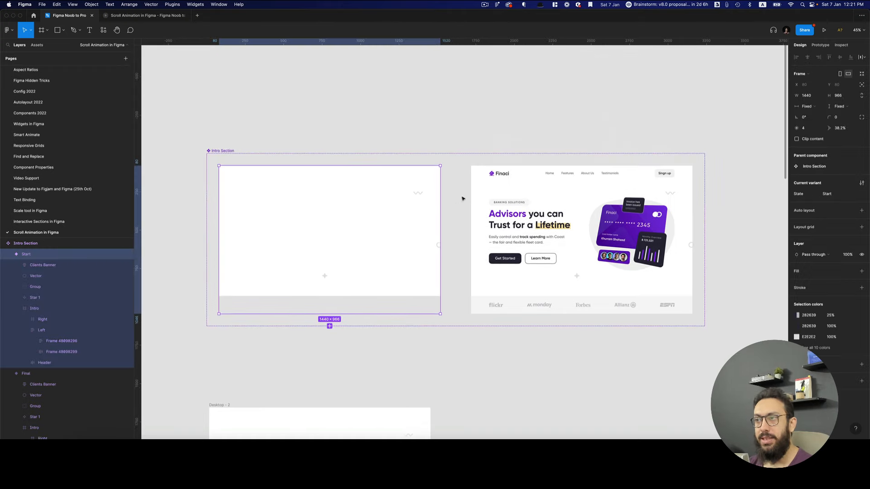
{"action": "key", "text": "shift"}
{"action": "key", "text": "shift+e"}
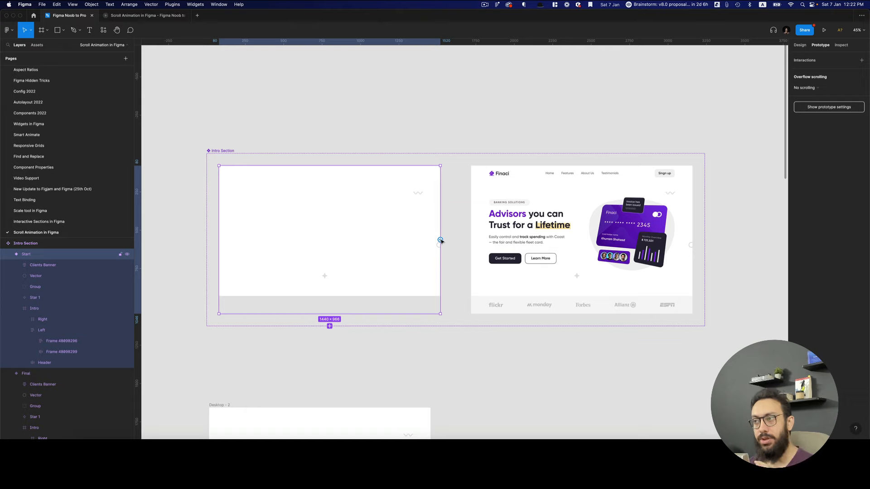
{"action": "left_click_drag", "start_coordinate": [441, 240], "coordinate": [488, 239]}
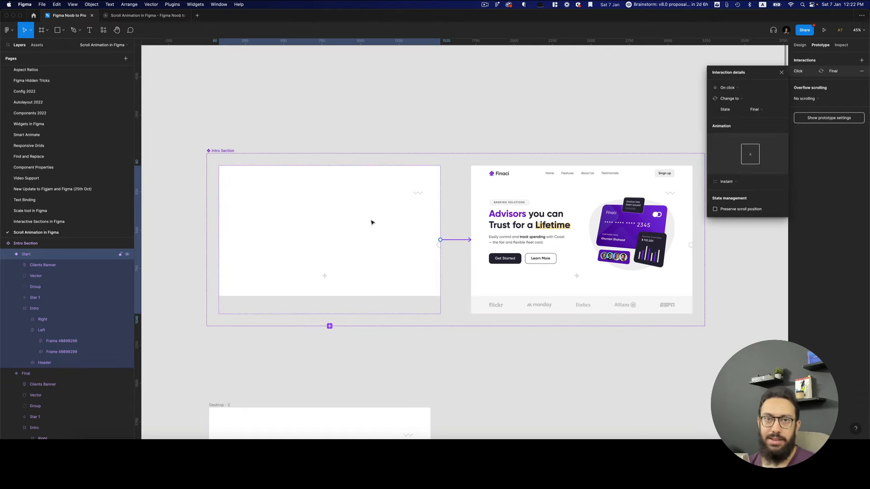
Trigger the Start-to-Final interaction after a delay of 1000 ms and set its animation to Smart animate
{"action": "left_click", "coordinate": [732, 90]}
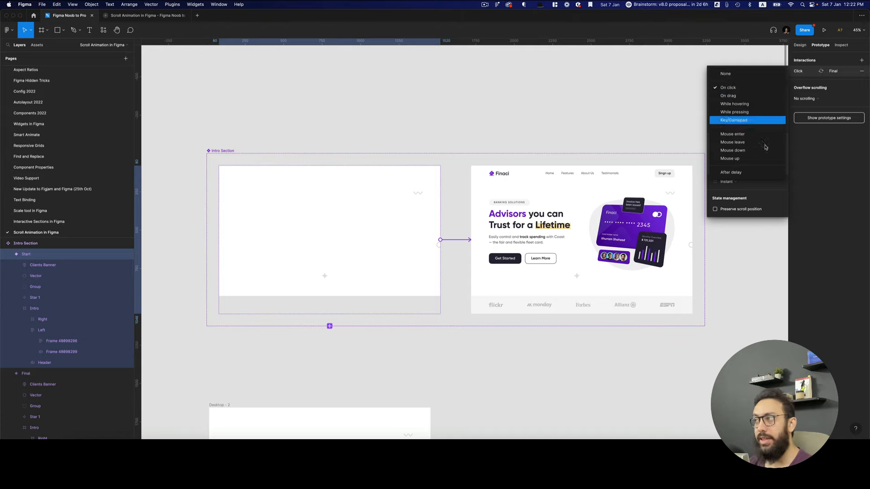
{"action": "left_click", "coordinate": [757, 173]}
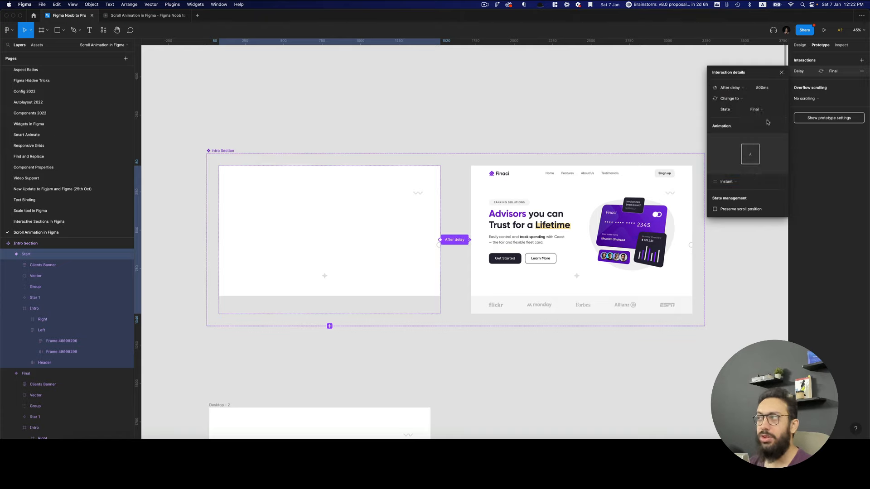
{"action": "left_click", "coordinate": [765, 89]}
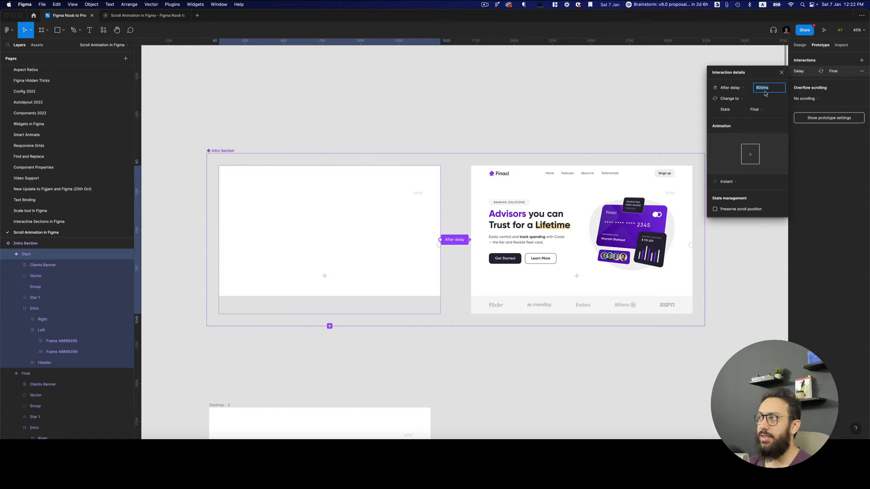
{"action": "type", "text": "100"}
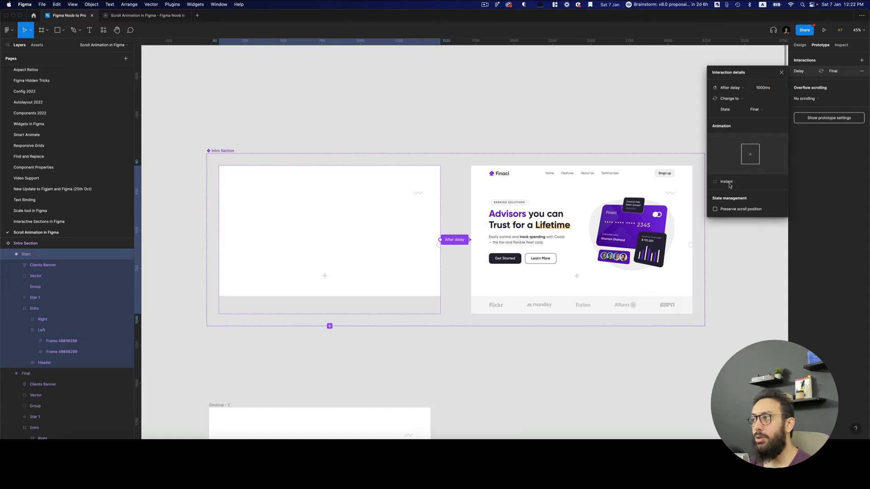
{"action": "left_click", "coordinate": [727, 185]}
{"action": "left_click", "coordinate": [729, 195]}
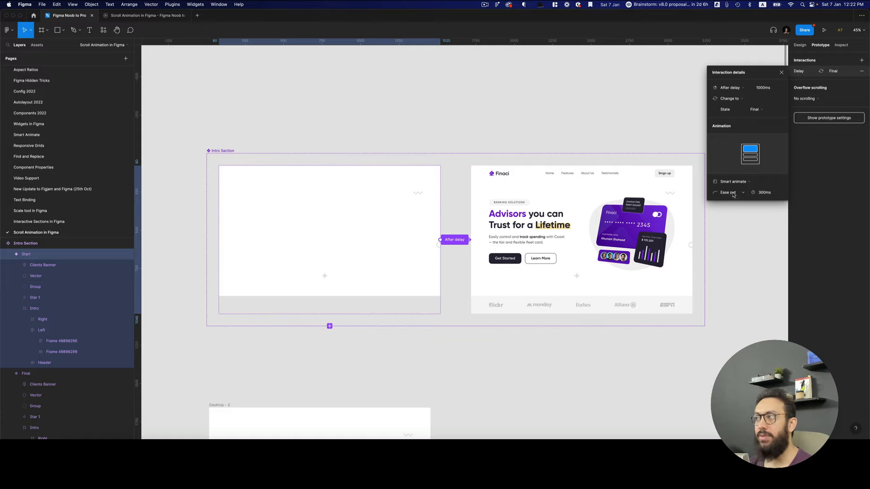
Switch to the prototype preview and restart it to check the intro animation
{"action": "key", "text": "alt+super+Return"}
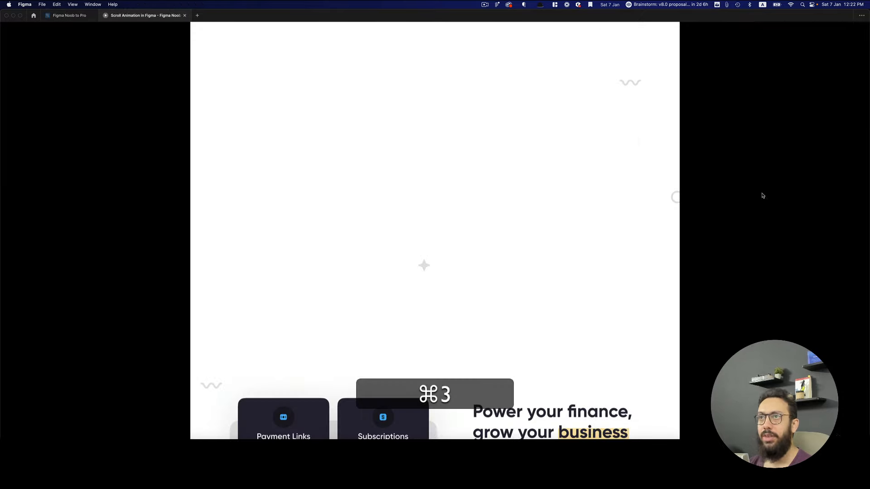
{"action": "key", "text": "r"}
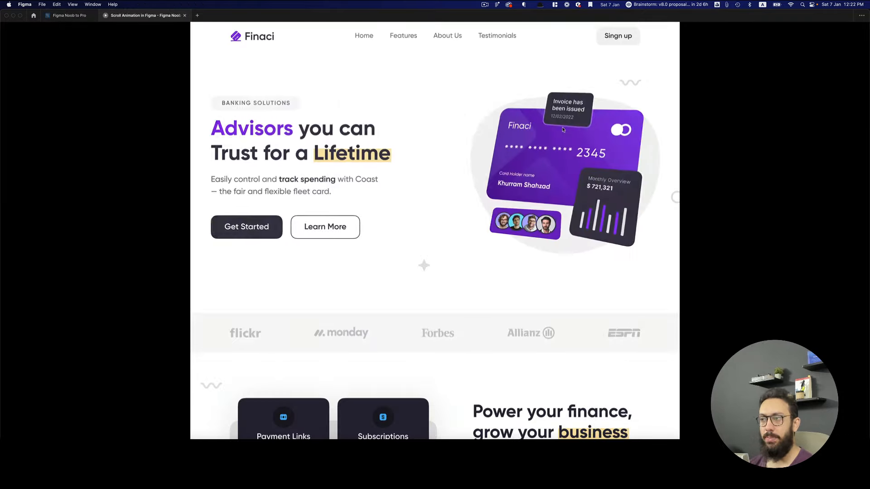
{"action": "key", "text": "r"}
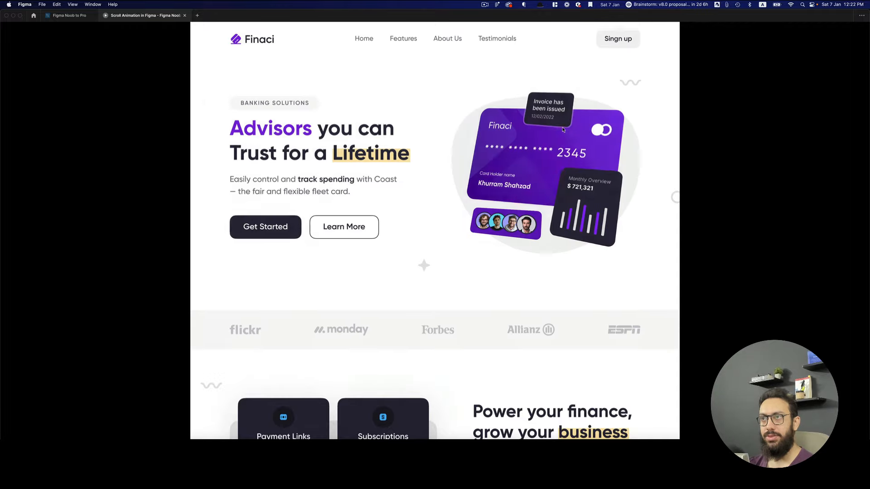
Set the Smart animate duration of the Start-to-Final interaction to 1000 ms and replay the intro in the prototype preview
{"action": "key", "text": "super+2"}
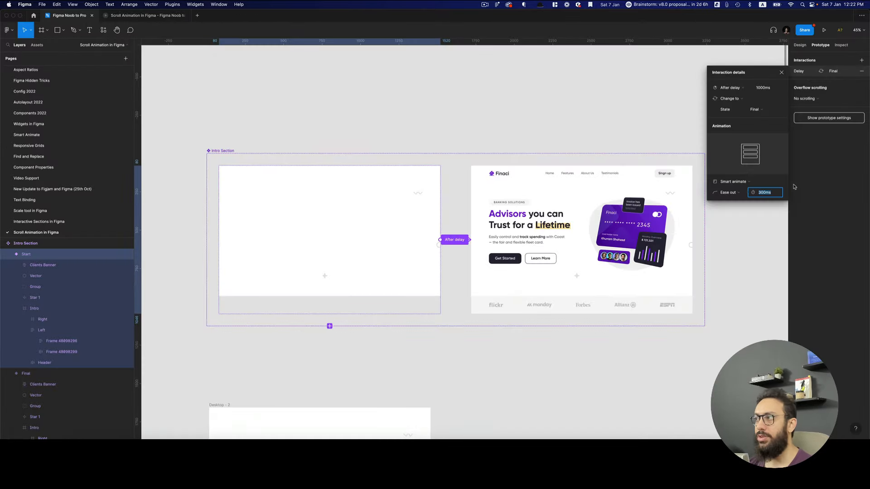
{"action": "type", "text": "5"}
{"action": "key", "text": "super+a"}
{"action": "type", "text": "1000"}
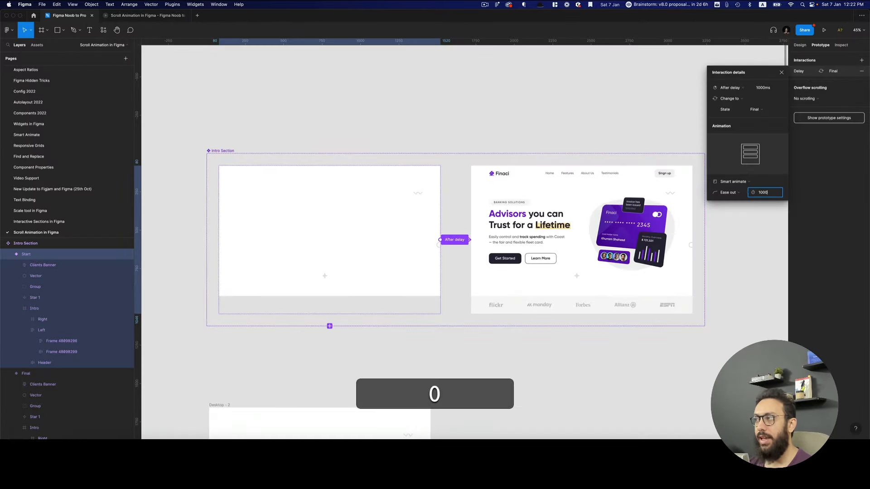
{"action": "key", "text": "super+3"}
{"action": "key", "text": "super+r"}
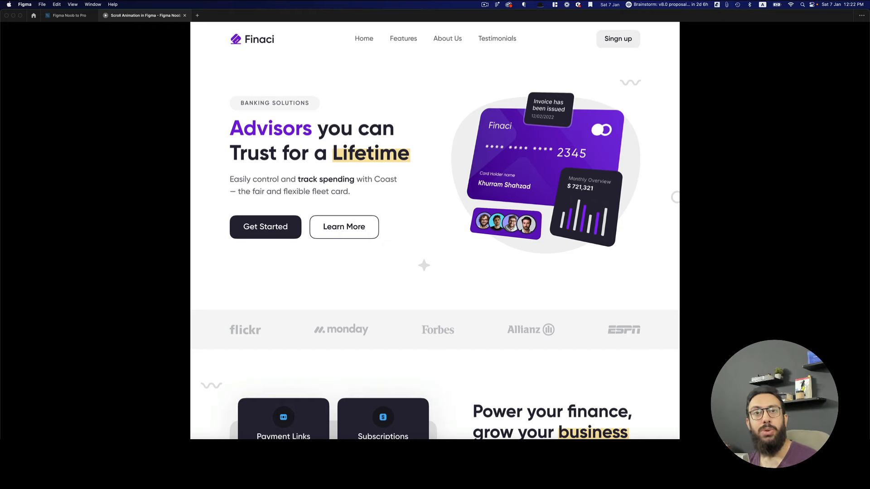
Switch back to the design file and duplicate the Final variant inside the Intro Section component set
{"action": "key", "text": "super+2"}
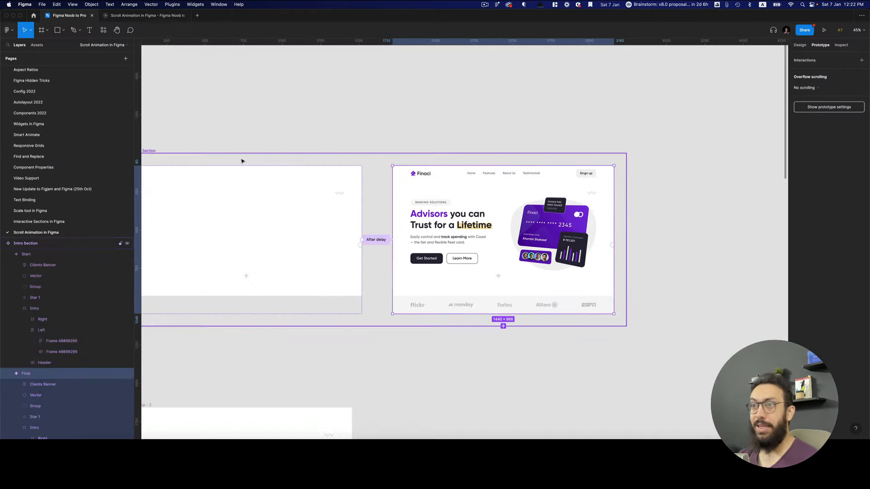
{"action": "key", "text": "super+d"}
{"action": "scroll", "coordinate": [274, 173], "scroll_direction": "down", "scroll_amount": 1}
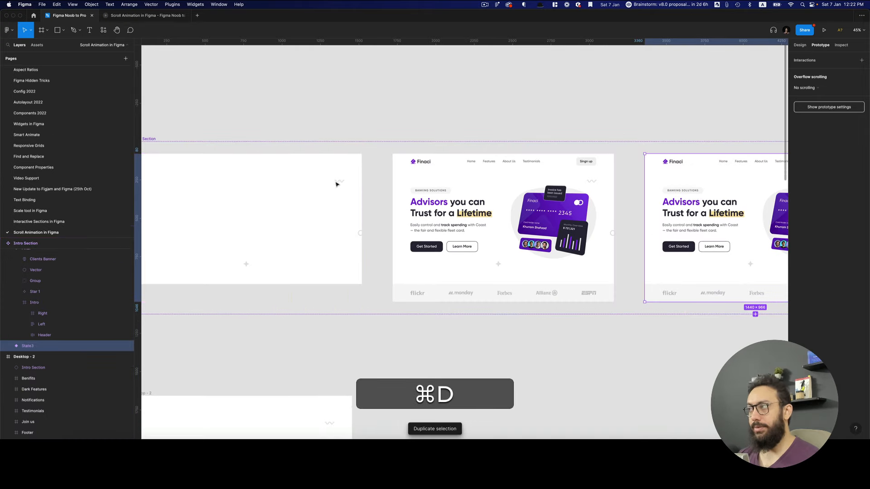
{"action": "key", "text": "shift+e"}
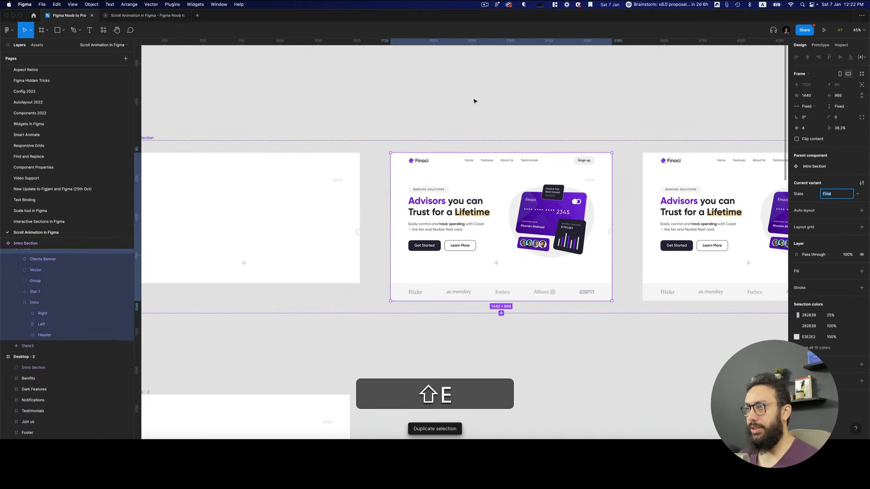
{"action": "left_click", "coordinate": [326, 194]}
{"action": "key", "text": "shift+e"}
{"action": "left_click", "coordinate": [381, 132]}
{"action": "scroll", "coordinate": [380, 145], "scroll_direction": "down", "scroll_amount": 1}
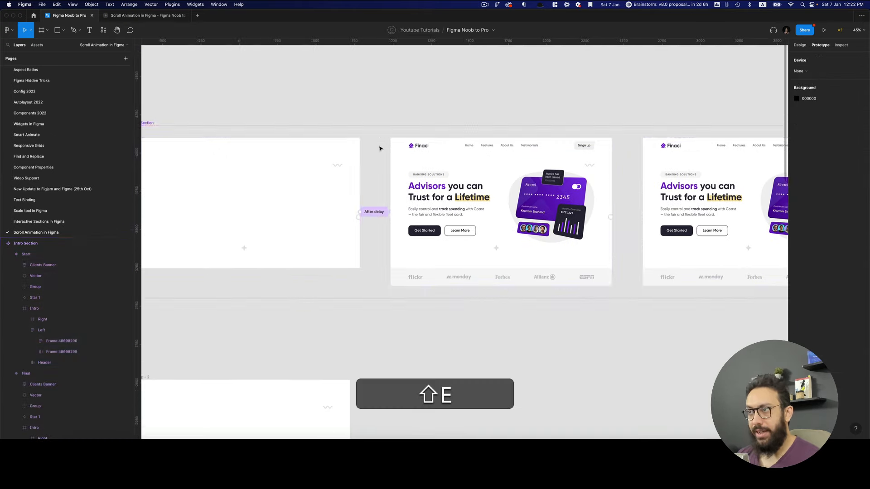
{"action": "scroll", "coordinate": [380, 148], "scroll_direction": "down", "scroll_amount": 1}
Add a prototype interaction that leads from the Final variant to its duplicate
{"action": "left_click", "coordinate": [452, 184]}
{"action": "key", "text": "Right"}
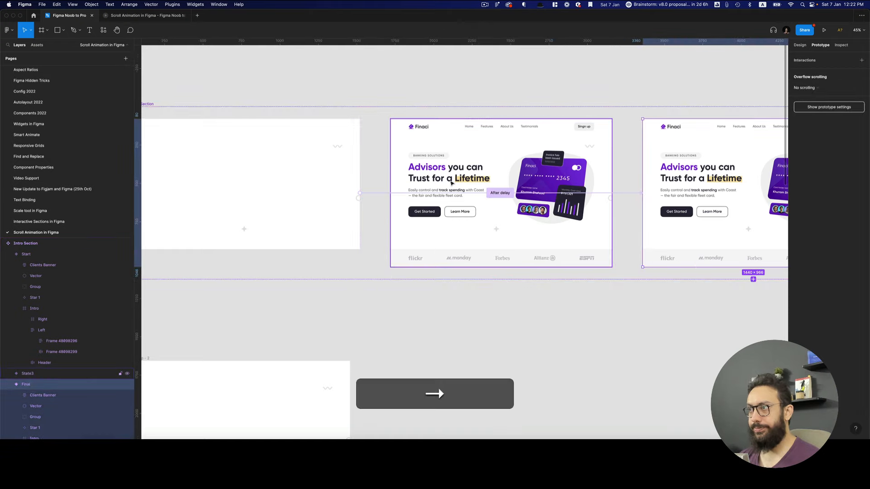
{"action": "key", "text": "Left"}
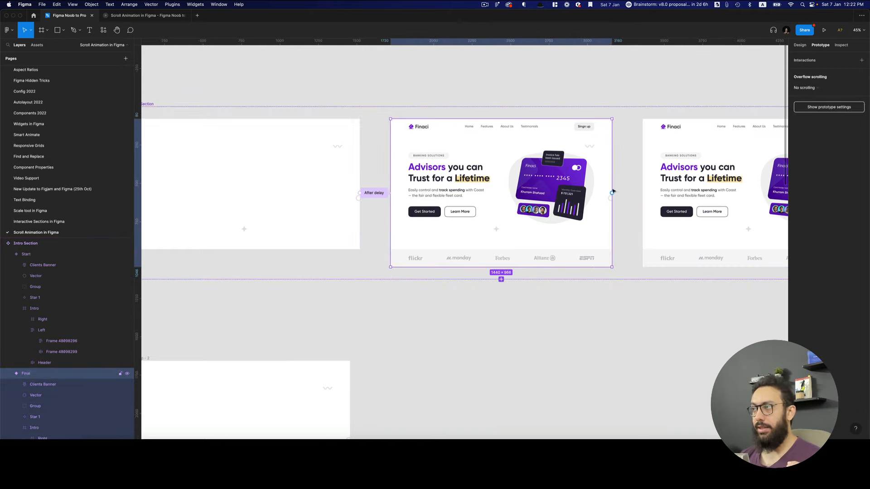
{"action": "left_click_drag", "start_coordinate": [611, 198], "coordinate": [644, 192]}
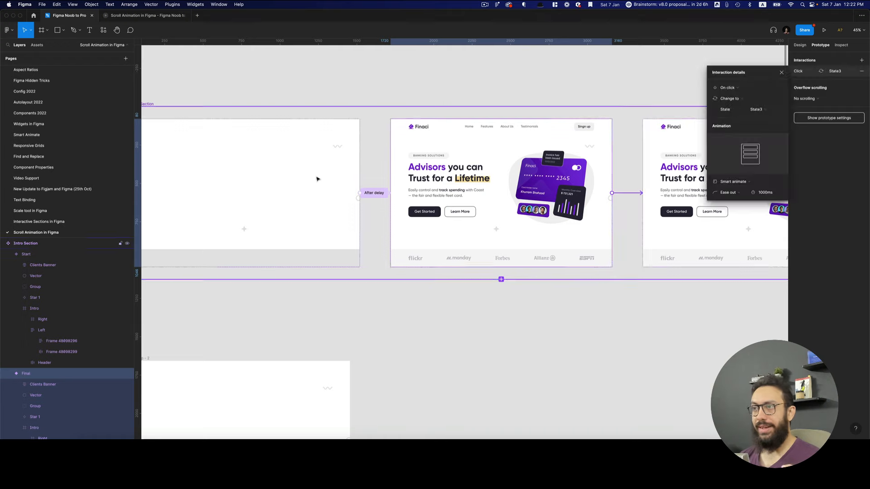
Delete the original Final variant, keeping only its duplicate next to the Start variant
{"action": "scroll", "coordinate": [324, 178], "scroll_direction": "left", "scroll_amount": 3}
{"action": "left_click", "coordinate": [332, 176]}
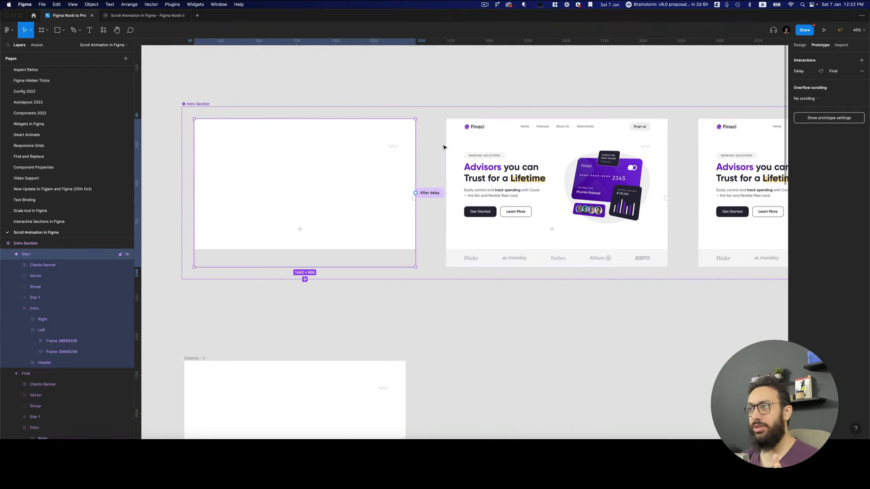
{"action": "left_click", "coordinate": [543, 169]}
{"action": "scroll", "coordinate": [538, 168], "scroll_direction": "right", "scroll_amount": 5}
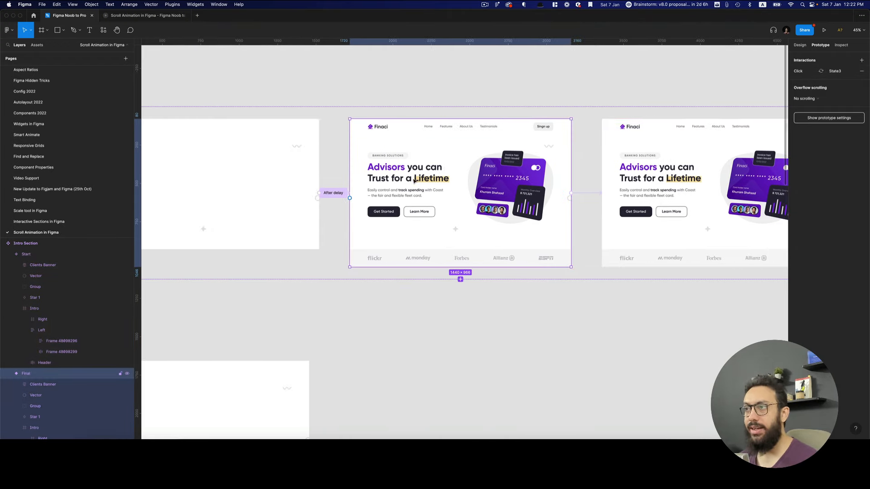
{"action": "left_click", "coordinate": [413, 180]}
{"action": "left_click", "coordinate": [414, 180]}
{"action": "left_click", "coordinate": [571, 96]}
{"action": "left_click", "coordinate": [455, 169]}
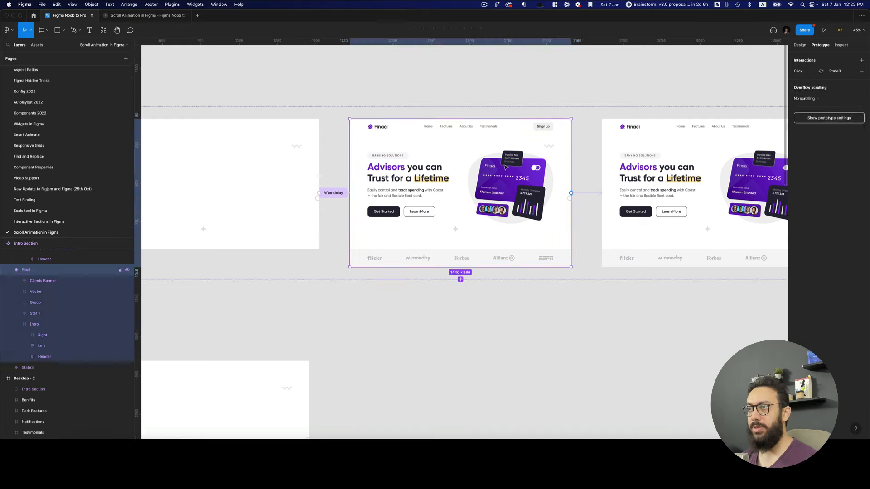
{"action": "key", "text": "BackSpace"}
{"action": "scroll", "coordinate": [311, 165], "scroll_direction": "left", "scroll_amount": 3}
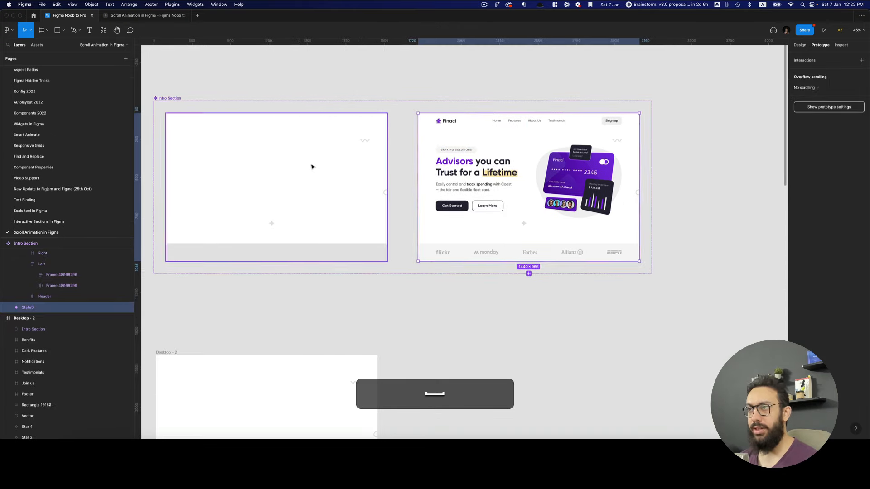
Duplicate the Start variant to create an intermediate variant between Start and the finished layout
{"action": "left_click", "coordinate": [312, 165]}
{"action": "key", "text": "super+d"}
{"action": "scroll", "coordinate": [494, 174], "scroll_direction": "right", "scroll_amount": 1}
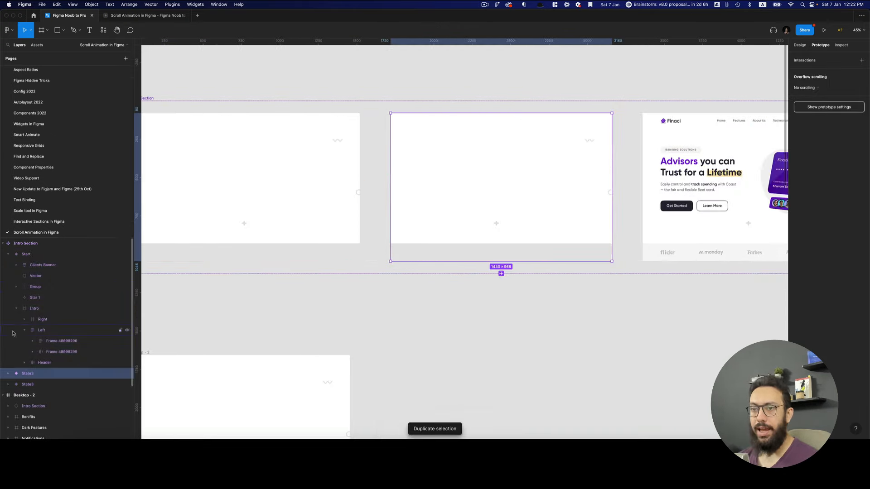
Delete the off-frame Header and Clients Banner from the intermediate variant
{"action": "left_click", "coordinate": [39, 364]}
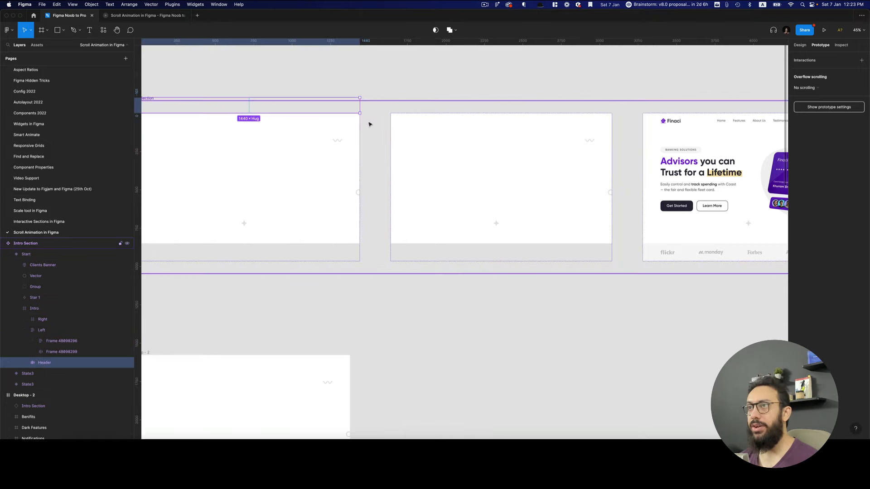
{"action": "left_click", "coordinate": [485, 153]}
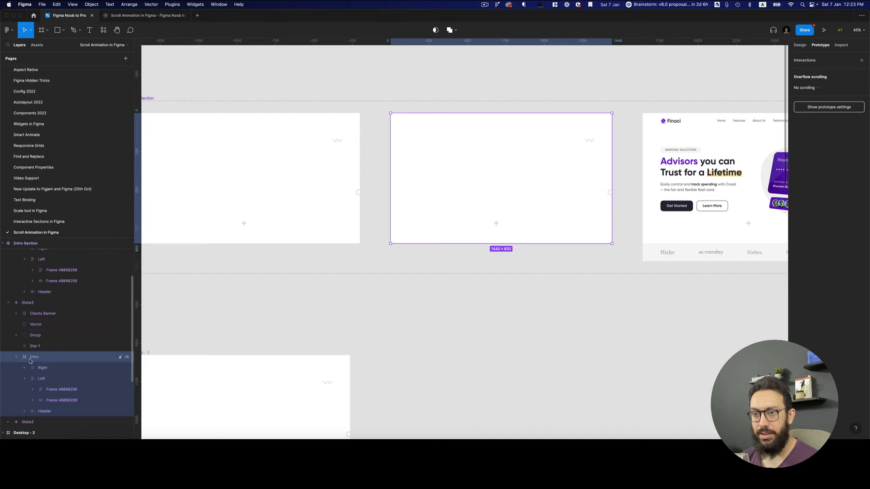
{"action": "left_click", "coordinate": [45, 411]}
{"action": "scroll", "coordinate": [476, 215], "scroll_direction": "right", "scroll_amount": 3}
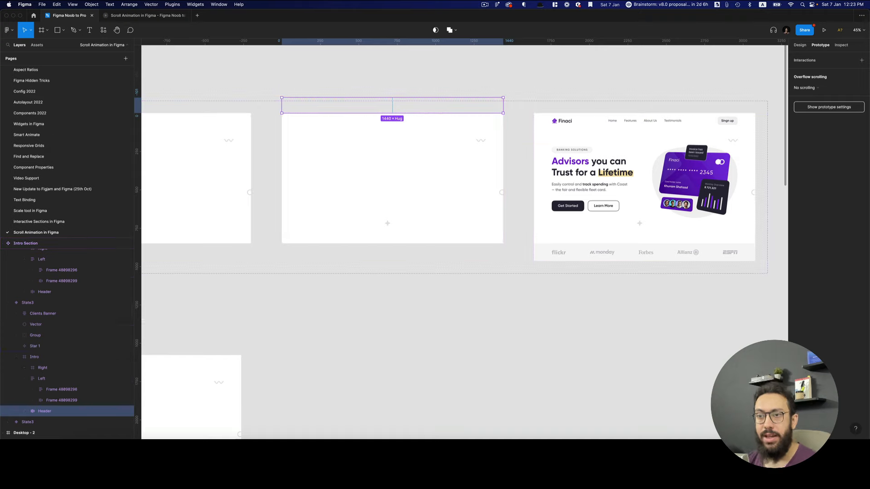
{"action": "key", "text": "BackSpace"}
{"action": "left_click", "coordinate": [52, 313]}
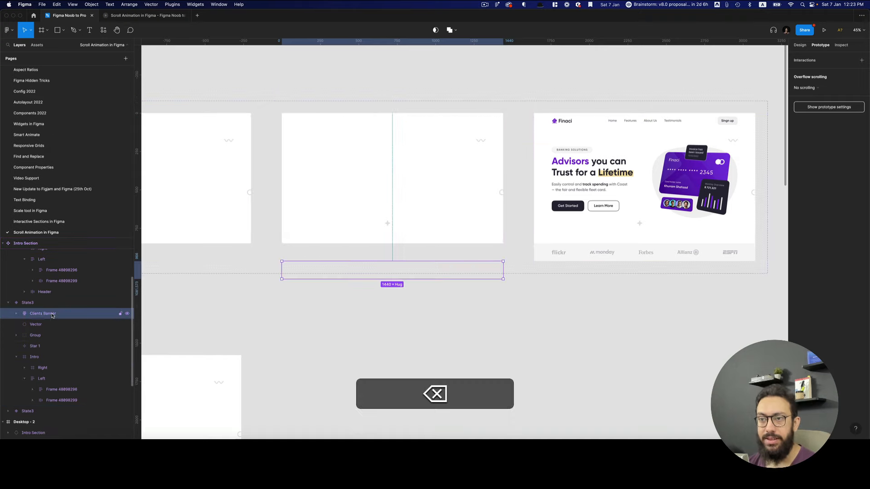
{"action": "key", "text": "BackSpace"}
Copy the Clients Banner from the last variant and paste it in place into the intermediate variant
{"action": "left_click", "coordinate": [646, 270]}
{"action": "left_click", "coordinate": [639, 256]}
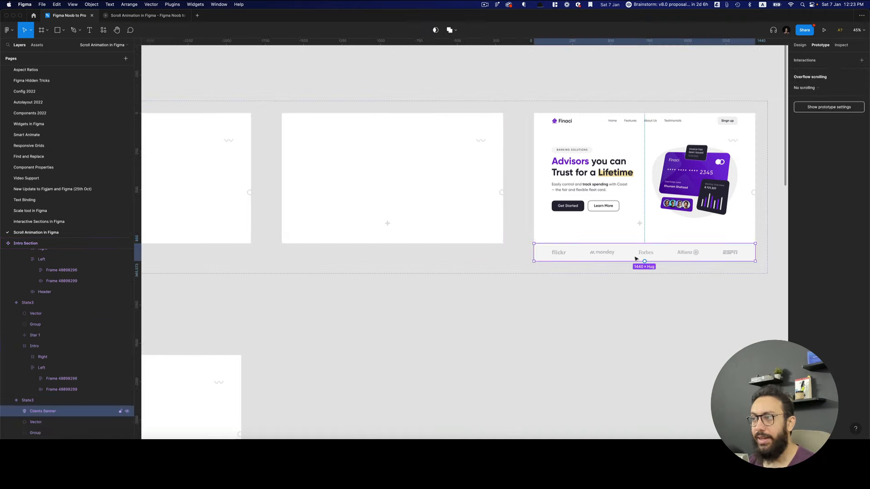
{"action": "key", "text": "super+c"}
{"action": "left_click", "coordinate": [359, 221]}
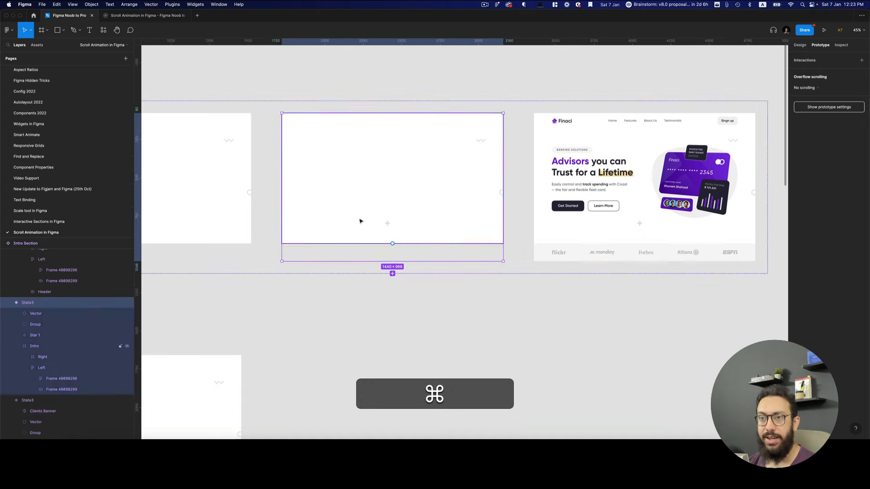
{"action": "key", "text": "super+v"}
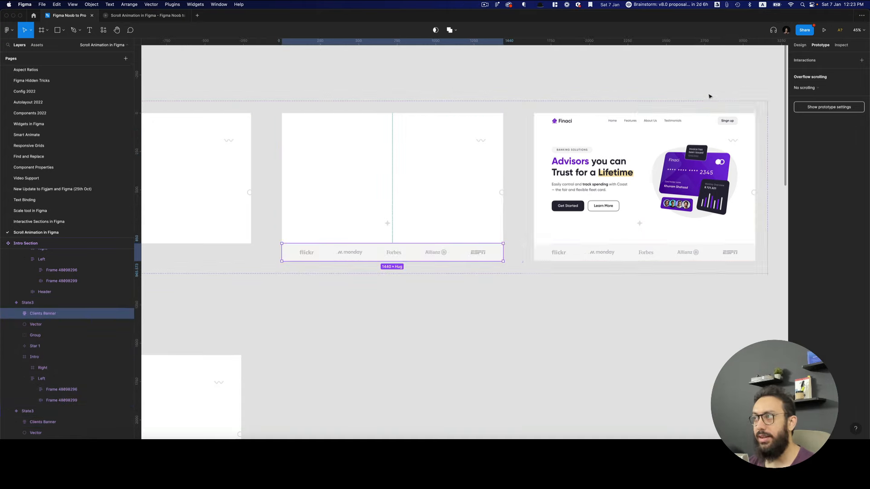
Copy the Header from the last variant and paste it in place into the intermediate variant
{"action": "left_click", "coordinate": [652, 121]}
{"action": "double_click", "coordinate": [652, 121]}
{"action": "key", "text": "super+c"}
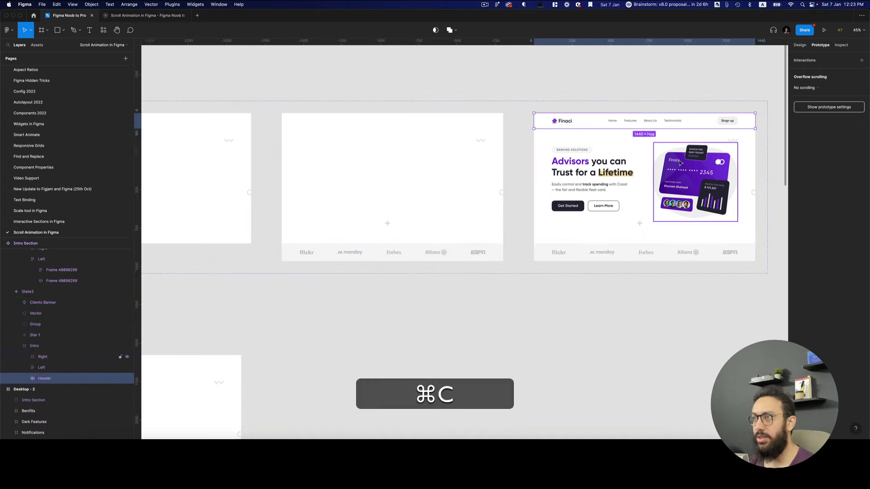
{"action": "left_click", "coordinate": [369, 123]}
{"action": "key", "text": "super+v"}
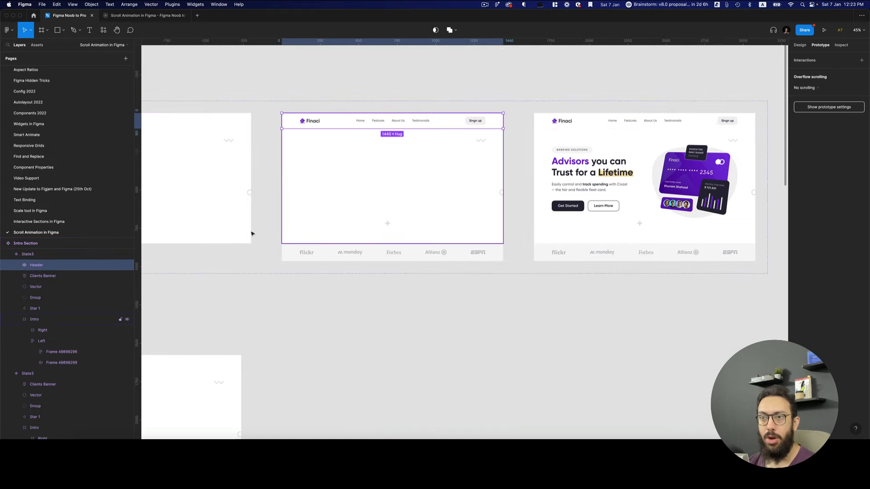
Move the pasted Header layer into the Intro frame of the intermediate variant, below the Left layer
{"action": "left_click_drag", "start_coordinate": [79, 360], "coordinate": [65, 329]}
{"action": "key", "text": "super+alt+l"}
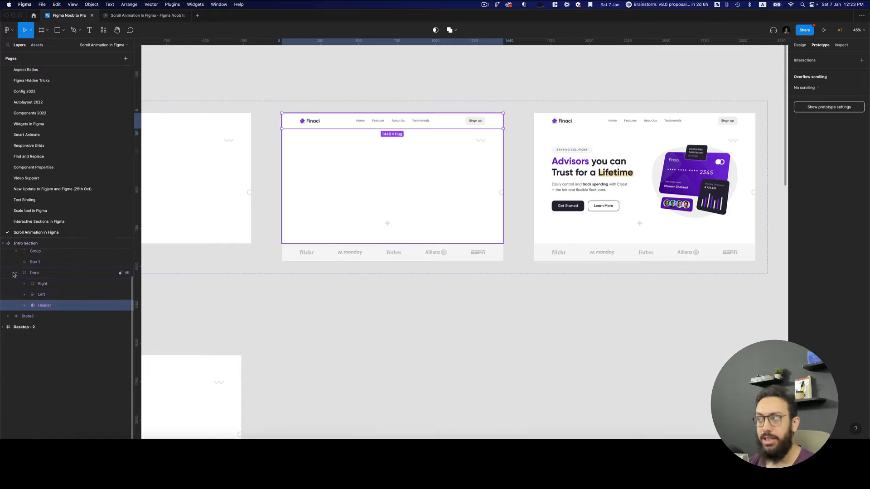
{"action": "left_click", "coordinate": [21, 274]}
Add a prototype interaction that leads from the Start variant to the intermediate variant
{"action": "left_click", "coordinate": [482, 311]}
{"action": "key", "text": "space"}
{"action": "left_click_drag", "start_coordinate": [455, 300], "coordinate": [608, 323]}
{"action": "left_click", "coordinate": [305, 221]}
{"action": "key", "text": "shift+e"}
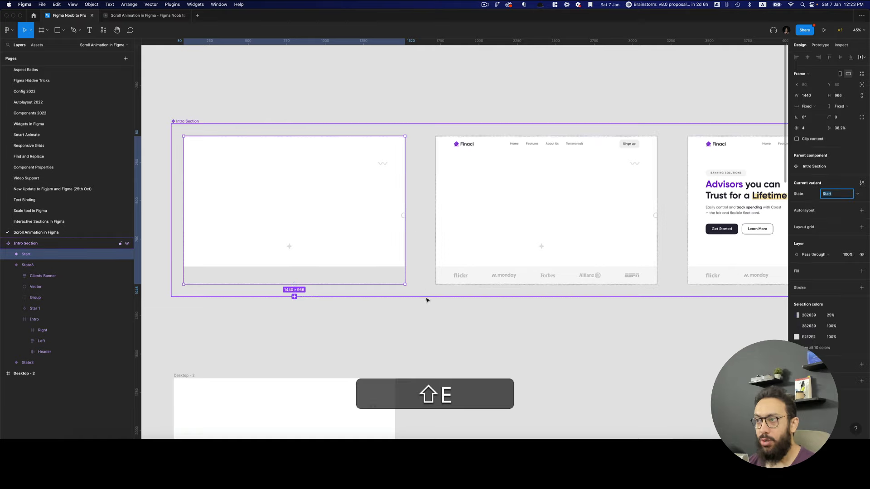
{"action": "key", "text": "shift+e"}
{"action": "left_click_drag", "start_coordinate": [405, 210], "coordinate": [449, 212]}
Trigger the interaction from Start to the intermediate variant after a delay of 1 s
{"action": "left_click", "coordinate": [738, 88]}
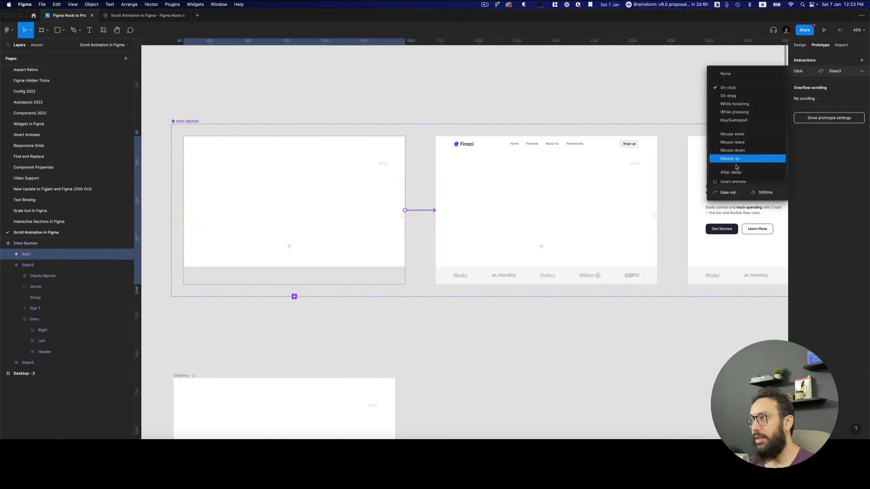
{"action": "left_click", "coordinate": [737, 171]}
{"action": "type", "text": "1s"}
{"action": "key", "text": "Return"}
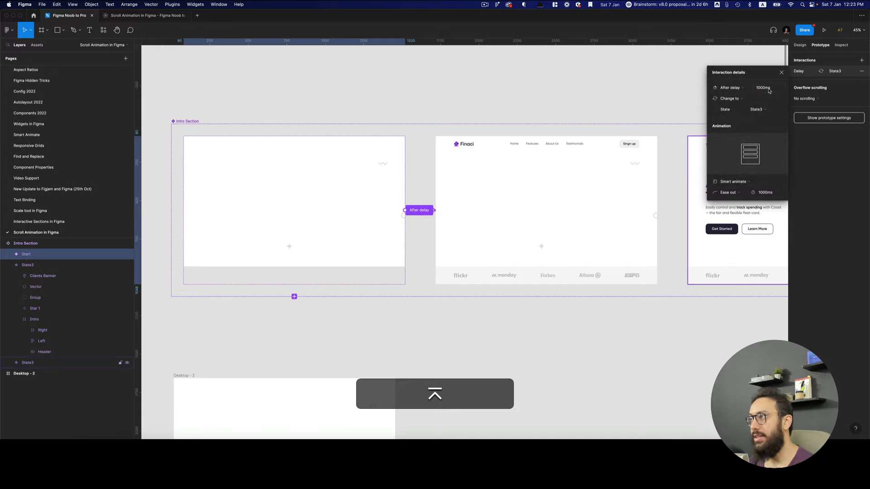
Connect the intermediate variant to the last variant with an interaction triggered after a delay of 1 s
{"action": "scroll", "coordinate": [588, 312], "scroll_direction": "right", "scroll_amount": 5}
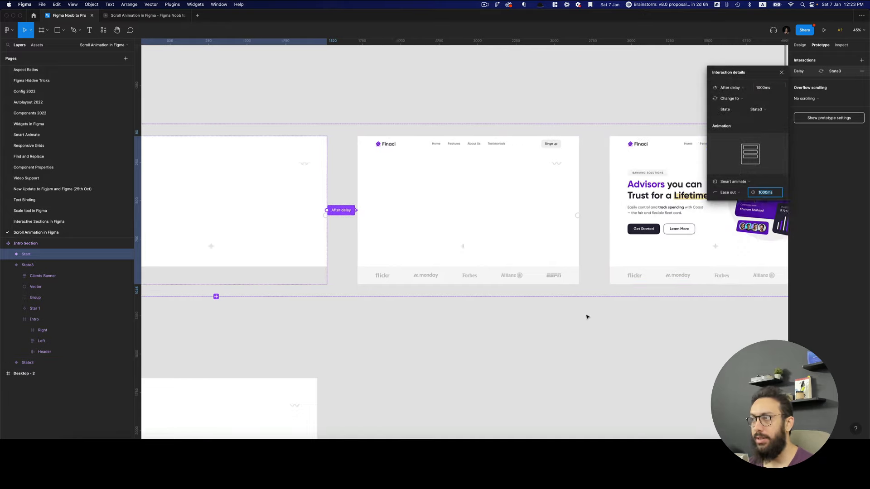
{"action": "left_click", "coordinate": [587, 314]}
{"action": "left_click", "coordinate": [449, 227]}
{"action": "left_click_drag", "start_coordinate": [522, 210], "coordinate": [580, 211]}
{"action": "left_click", "coordinate": [753, 90]}
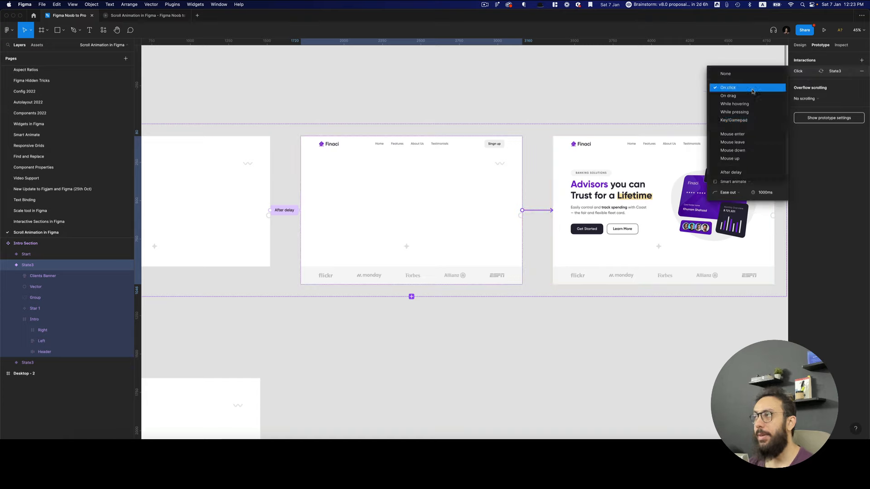
{"action": "left_click", "coordinate": [740, 174]}
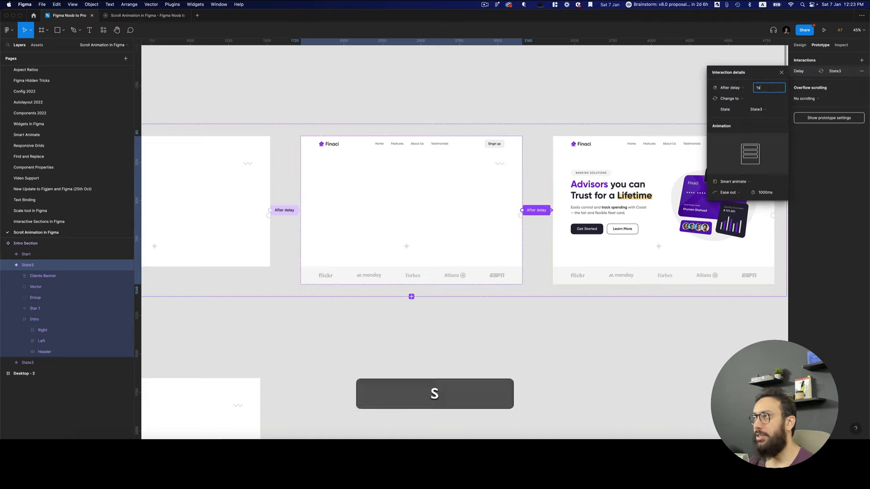
Switch to the prototype preview and restart it to check the staged intro animation
{"action": "key", "text": "super+3"}
{"action": "key", "text": "super+r"}
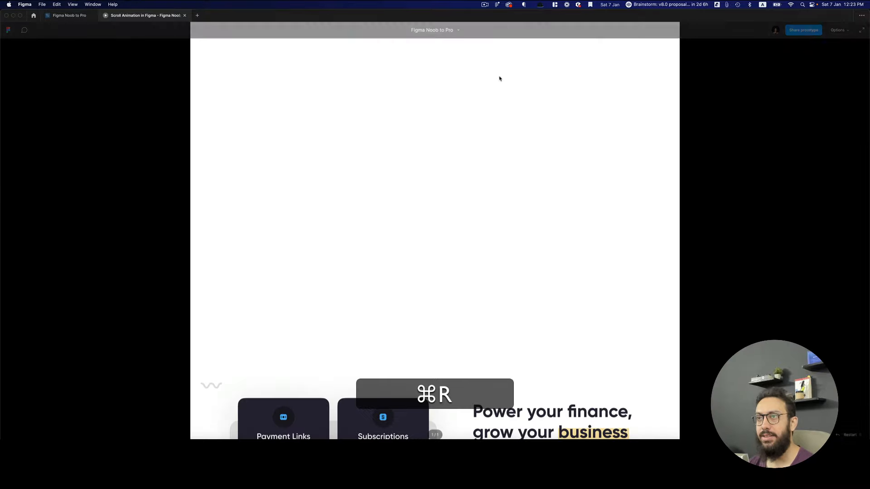
{"action": "key", "text": "r"}
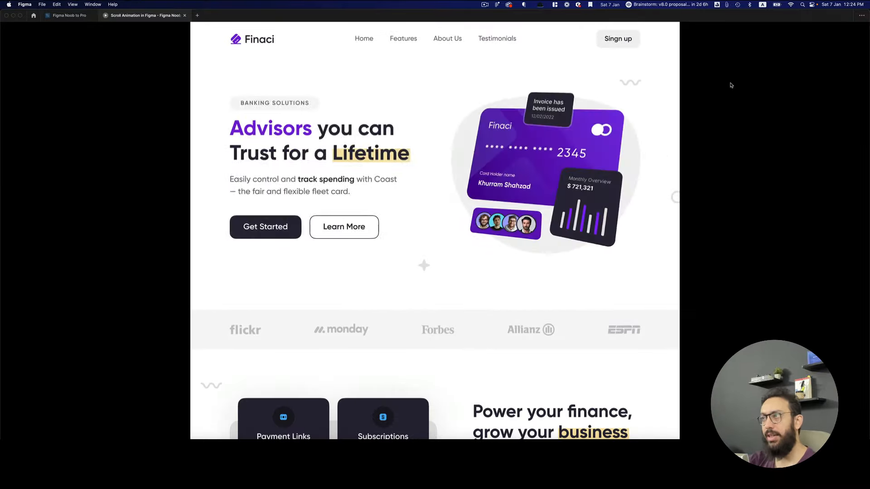
Edit the delay of the interaction between the intermediate and last variants, and replay the intro in the prototype preview
{"action": "key", "text": "super+2"}
{"action": "left_click", "coordinate": [765, 89]}
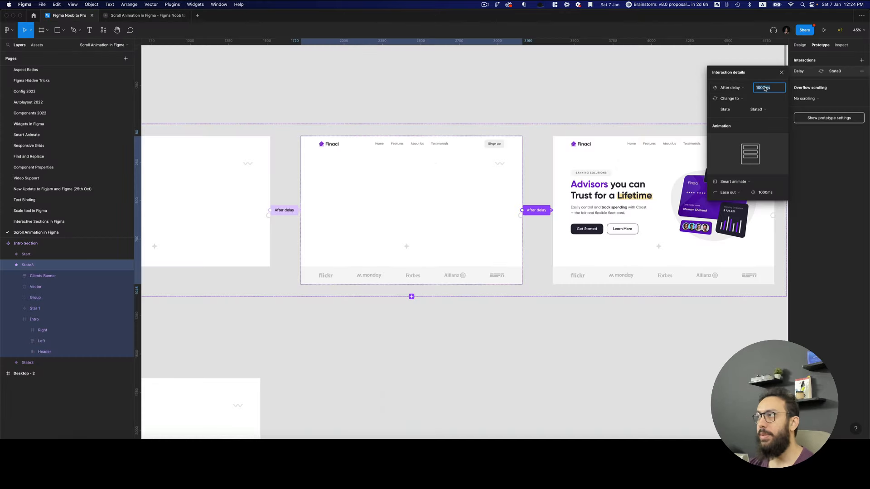
{"action": "key", "text": "Return"}
{"action": "key", "text": "super+3"}
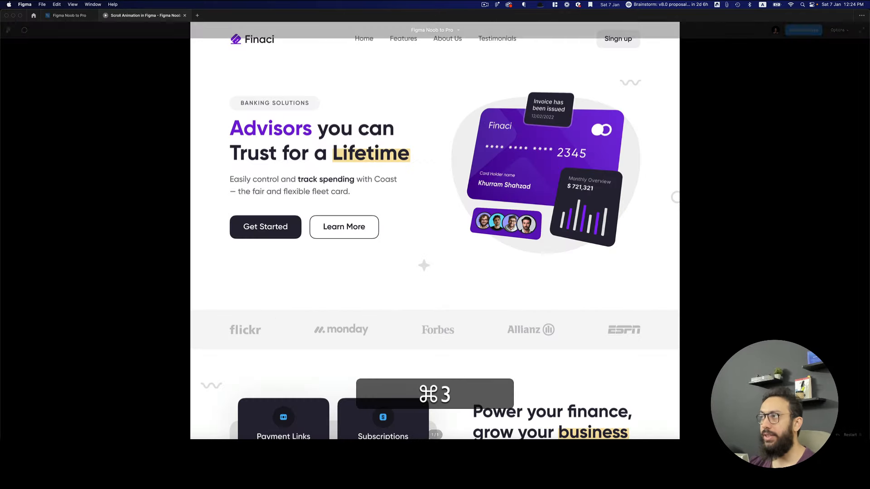
{"action": "key", "text": "super+r"}
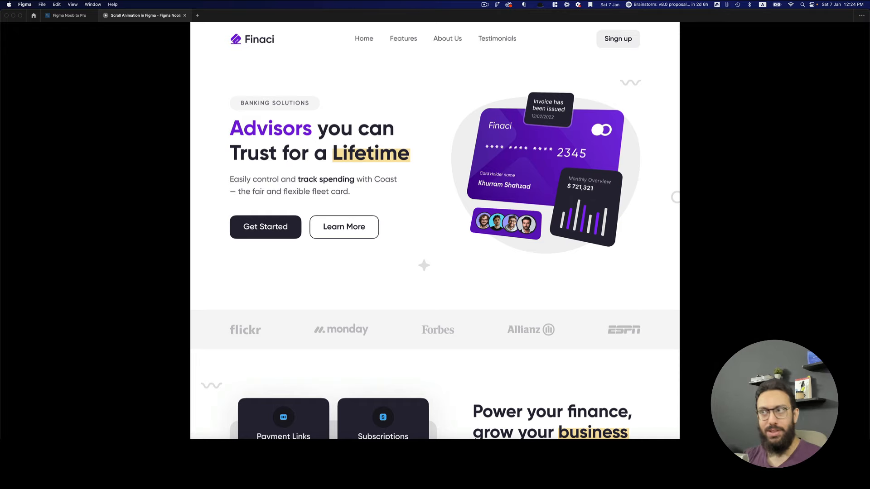
Switch back to the design file and locate the "Power your finance, grow your business" section of the Desktop - 2 frame
{"action": "key", "text": "super+2"}
{"action": "scroll", "coordinate": [446, 119], "scroll_direction": "left", "scroll_amount": 1}
{"action": "left_click", "coordinate": [446, 118]}
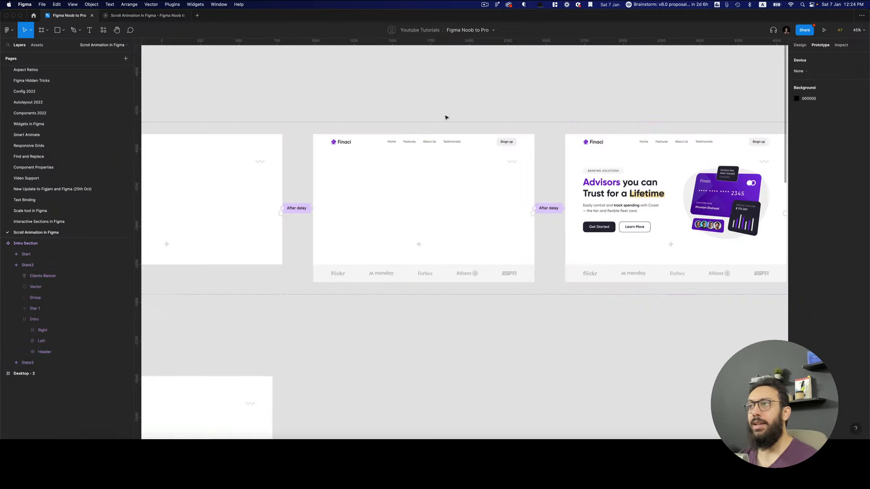
{"action": "scroll", "coordinate": [447, 117], "scroll_direction": "down", "scroll_amount": 3}
{"action": "key", "text": "z"}
{"action": "left_click", "coordinate": [446, 118], "text": "alt"}
{"action": "key", "text": "space"}
{"action": "left_click_drag", "start_coordinate": [430, 209], "coordinate": [447, 122]}
{"action": "key", "text": "z"}
{"action": "left_click", "coordinate": [294, 215]}
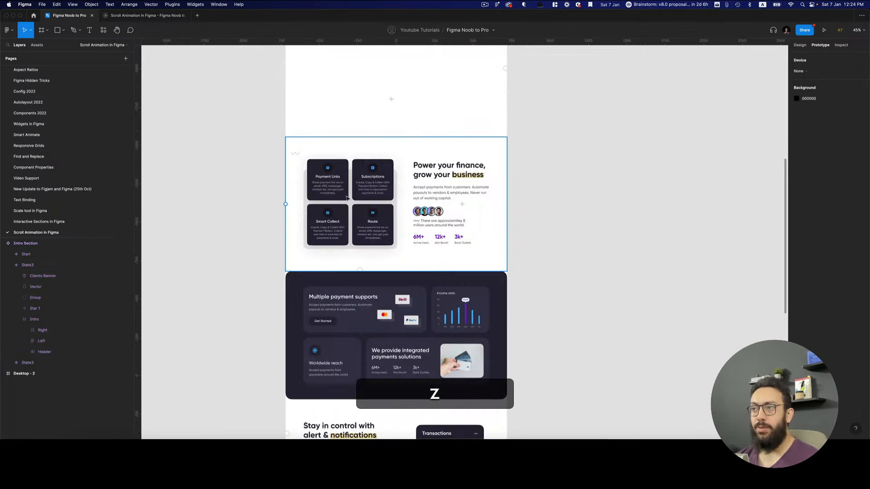
Turn the Benfits section with the "Power your finance, grow your business" heading in Desktop - 2 into a component
{"action": "left_click", "coordinate": [401, 185]}
{"action": "key", "text": "space"}
{"action": "left_click_drag", "start_coordinate": [401, 186], "coordinate": [374, 216]}
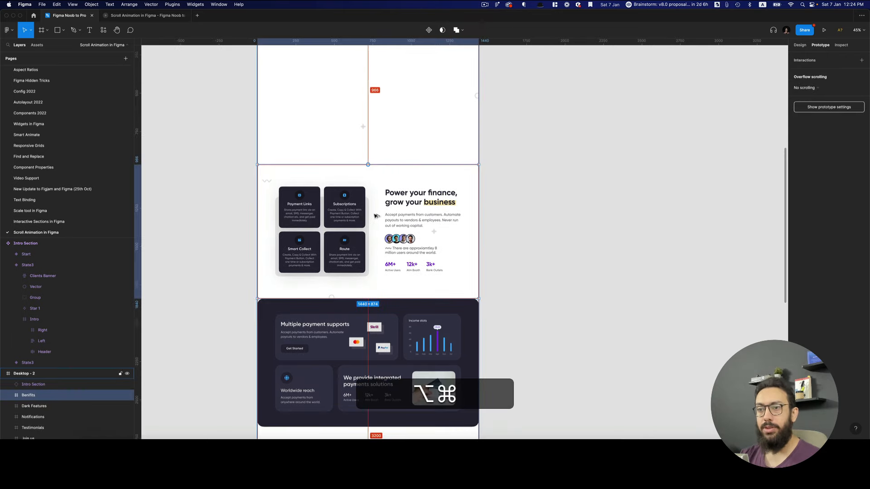
{"action": "key", "text": "super+alt+k"}
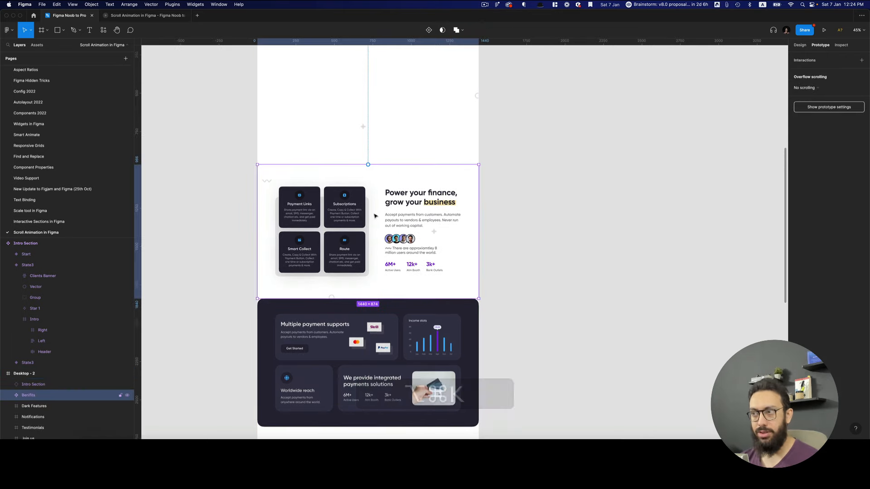
Duplicate the Benfits component and move the main component out of Desktop - 2, placing it above the Intro Section component set, left-aligned
{"action": "key", "text": "super+d"}
{"action": "key", "text": "super+x"}
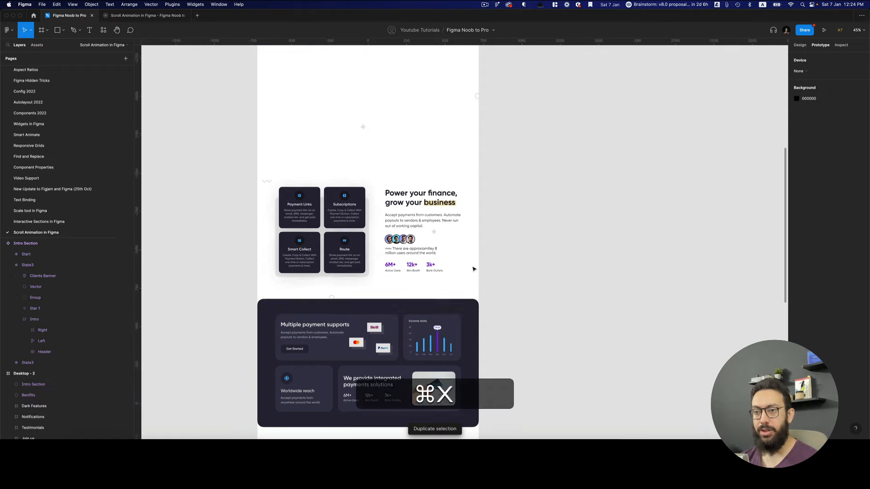
{"action": "scroll", "coordinate": [472, 269], "scroll_direction": "up", "scroll_amount": 5}
{"action": "scroll", "coordinate": [473, 269], "scroll_direction": "up", "scroll_amount": 10}
{"action": "key", "text": "super+z"}
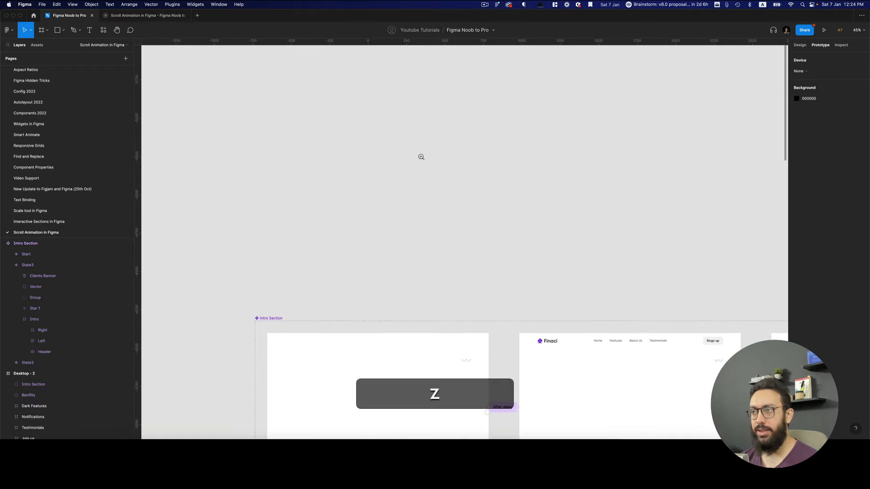
{"action": "scroll", "coordinate": [377, 174], "scroll_direction": "down", "scroll_amount": 5}
{"action": "key", "text": "alt"}
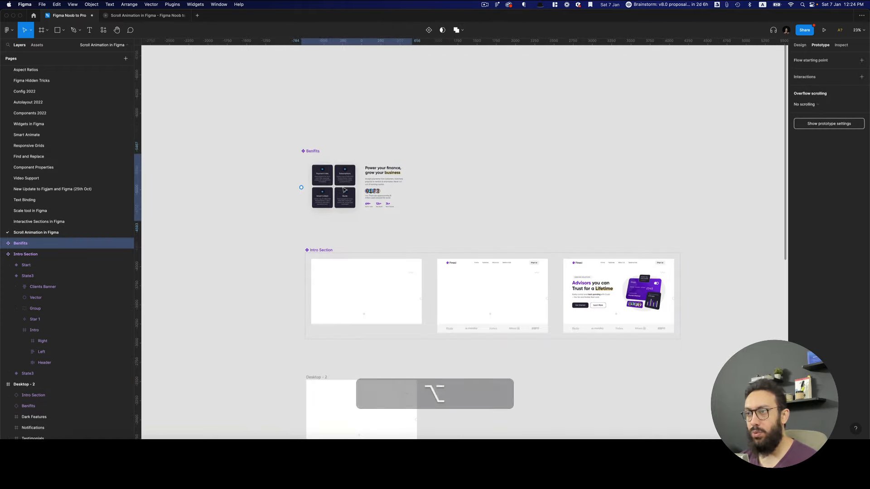
{"action": "left_click_drag", "start_coordinate": [348, 187], "coordinate": [346, 188]}
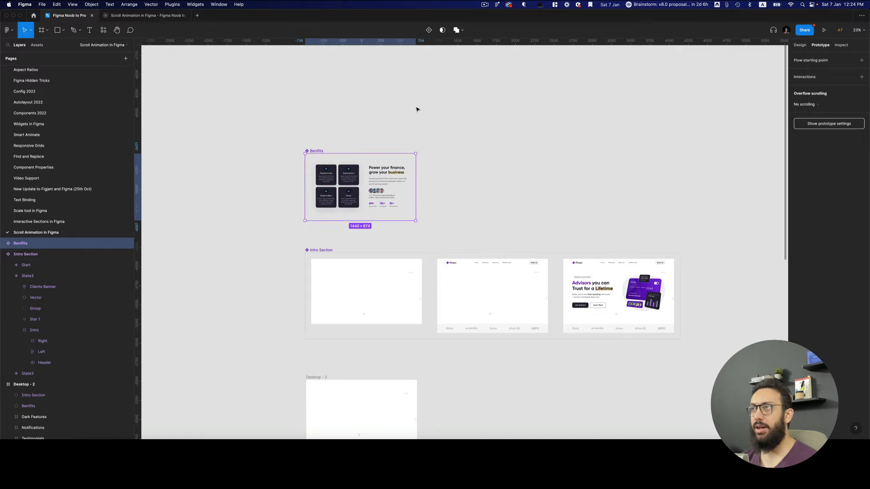
Add a variant property to the Benfits component above the Intro Section set
{"action": "key", "text": "shift+e"}
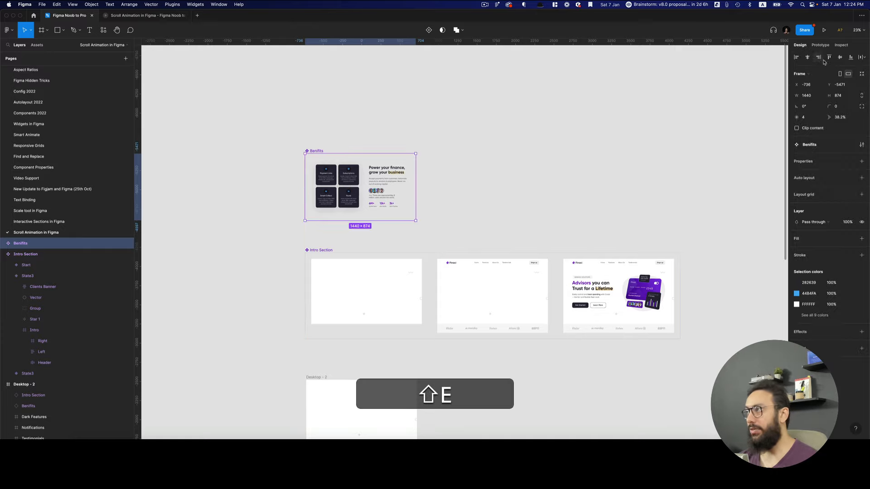
{"action": "left_click", "coordinate": [862, 161]}
{"action": "left_click", "coordinate": [836, 183]}
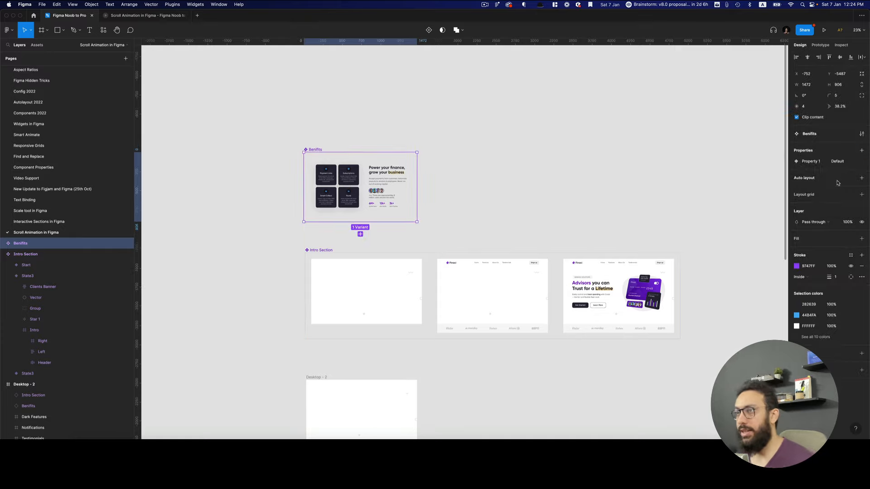
Apply horizontal auto layout to the Benfits component set with 50 padding on all sides and 200 spacing between items
{"action": "key", "text": "shift+a"}
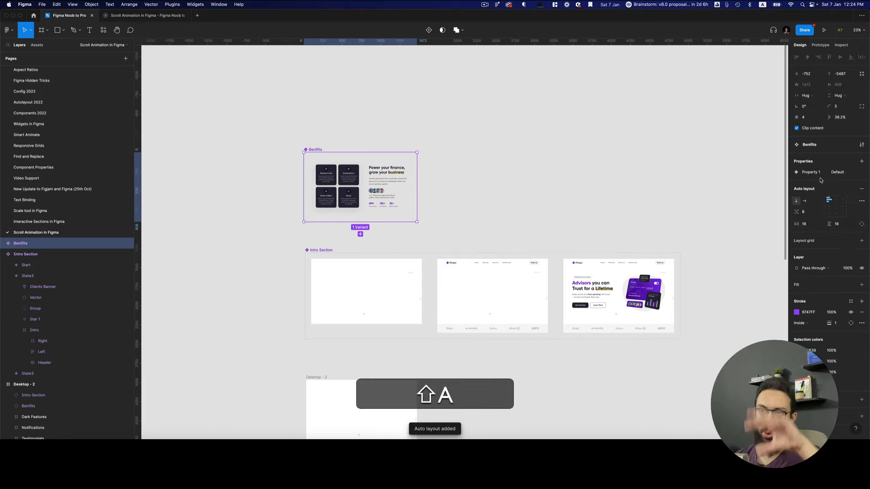
{"action": "left_click", "coordinate": [811, 226]}
{"action": "type", "text": "50"}
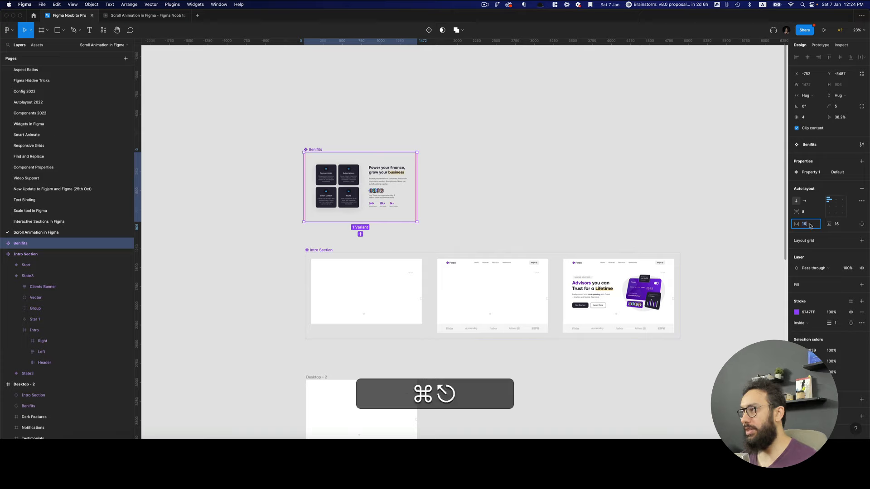
{"action": "key", "text": "Return"}
{"action": "left_click", "coordinate": [811, 216]}
{"action": "type", "text": "200"}
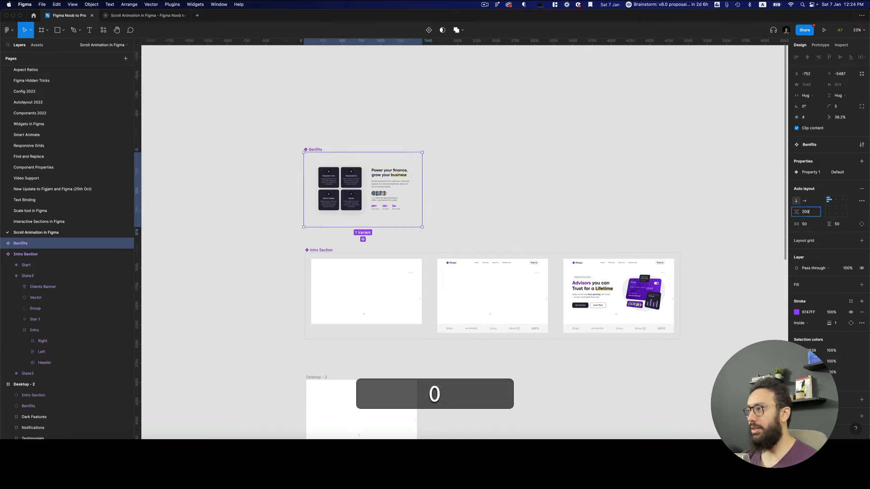
{"action": "key", "text": "Return"}
{"action": "left_click", "coordinate": [804, 201]}
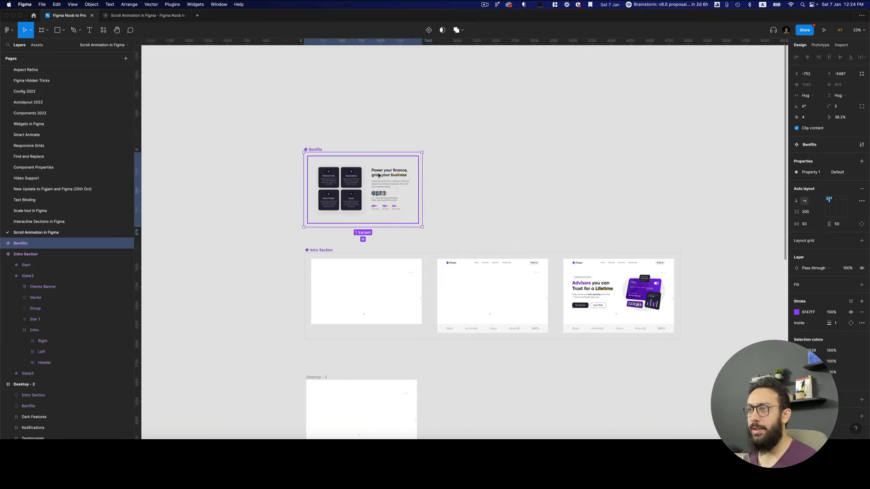
Duplicate the Benfits variant, naming the copy Final and the original Start
{"action": "left_click", "coordinate": [403, 175]}
{"action": "key", "text": "super+d"}
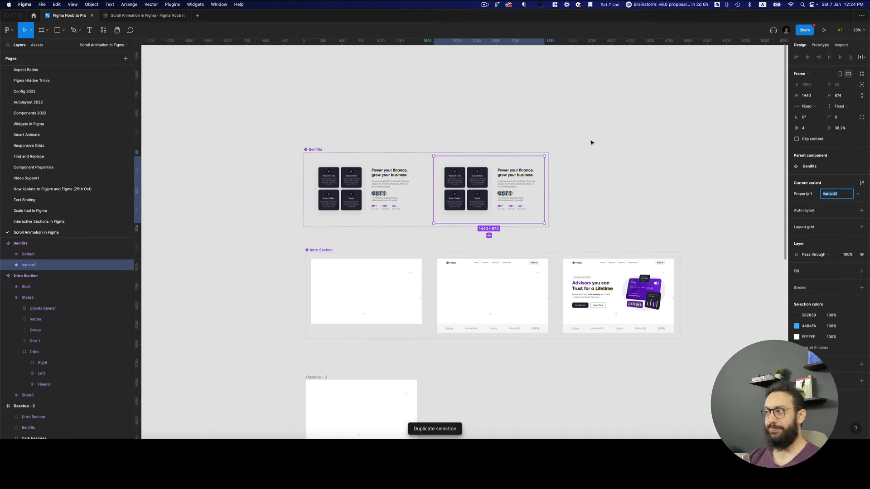
{"action": "type", "text": "Final"}
{"action": "key", "text": "Return"}
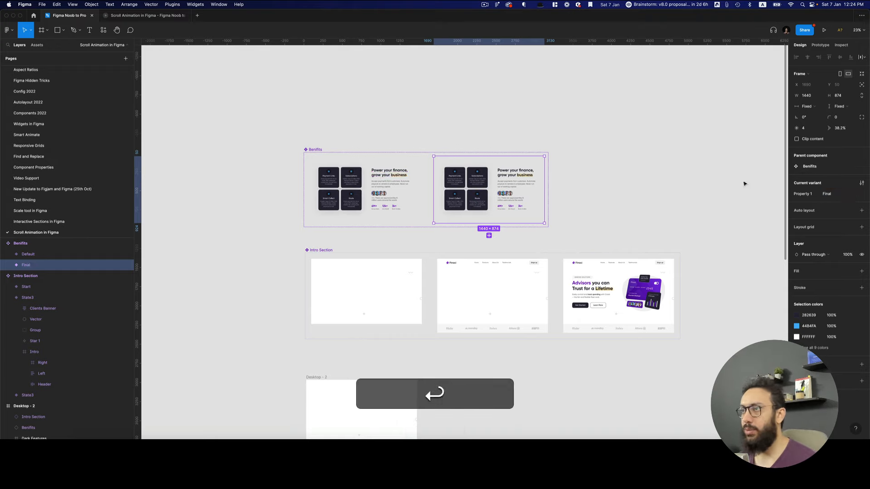
{"action": "left_click", "coordinate": [834, 197]}
{"action": "type", "text": "Start"}
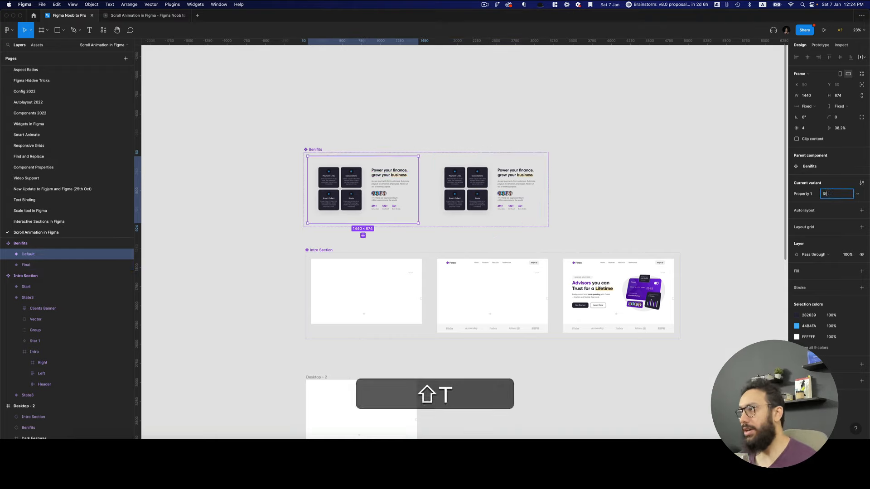
{"action": "key", "text": "Return"}
In the Benfits Start variant, move the Left frame with the four cards outside the variant to about X -713 and set its opacity to 0%
{"action": "key", "text": "z"}
{"action": "left_click", "coordinate": [429, 194]}
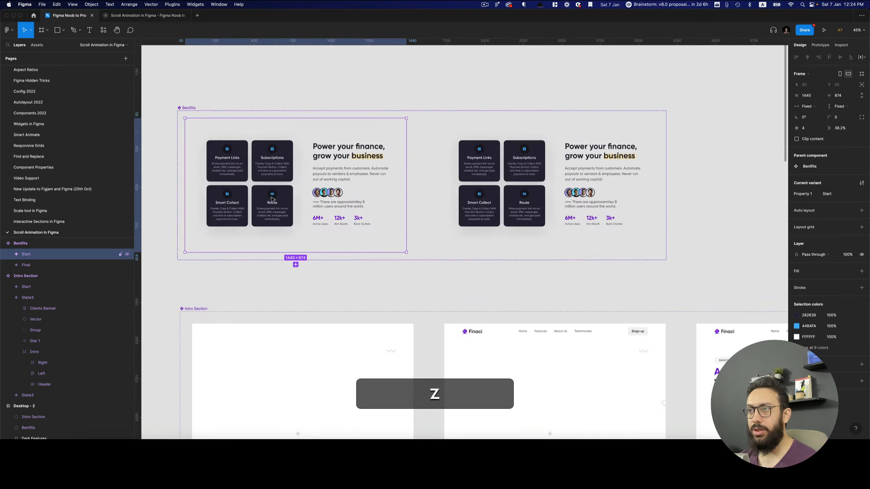
{"action": "double_click", "coordinate": [272, 198]}
{"action": "key", "text": "space"}
{"action": "left_click_drag", "start_coordinate": [272, 199], "coordinate": [233, 196]}
{"action": "key", "text": "0"}
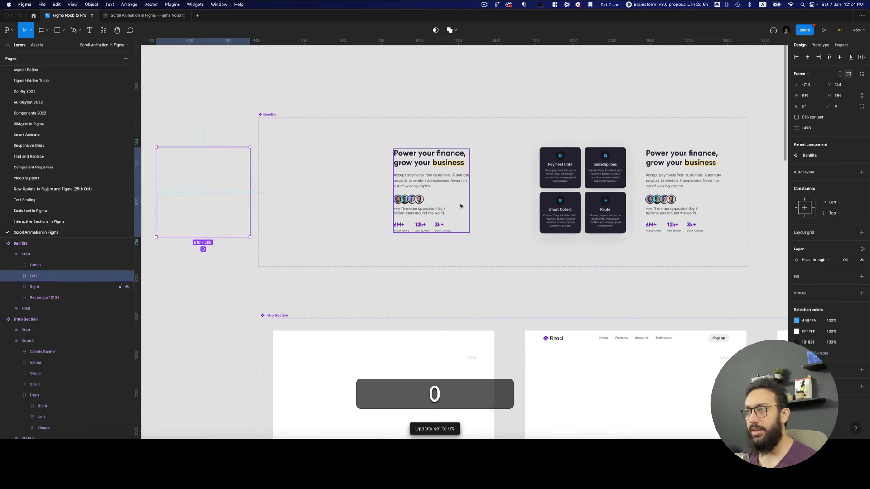
Move the Start variant's Right text frame outside the variant to about X 1607 and set its opacity to 0%
{"action": "left_click", "coordinate": [415, 205]}
{"action": "key", "text": "space"}
{"action": "left_click_drag", "start_coordinate": [410, 205], "coordinate": [548, 200]}
{"action": "key", "text": "0"}
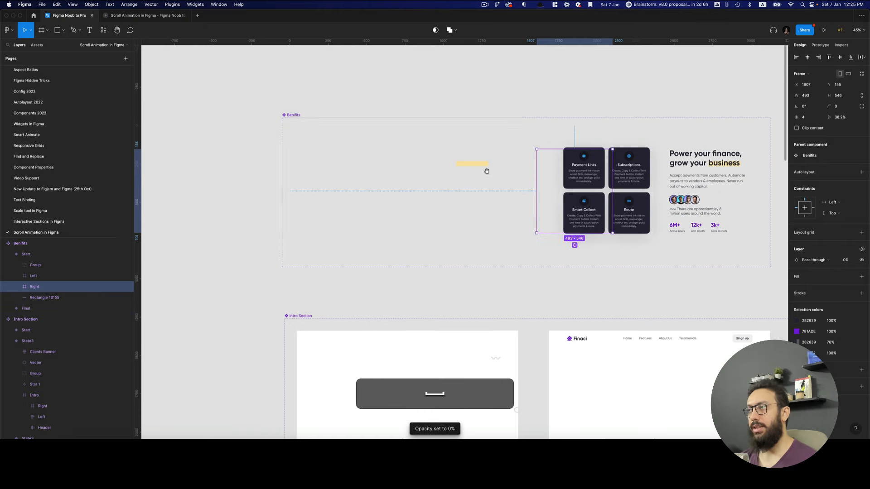
Set the opacity of the yellow highlight rectangle in the Benfits Start variant to 0%
{"action": "key", "text": "space"}
{"action": "left_click_drag", "start_coordinate": [485, 171], "coordinate": [404, 178]}
{"action": "left_click", "coordinate": [399, 178], "text": "super"}
{"action": "key", "text": "shift+super+z"}
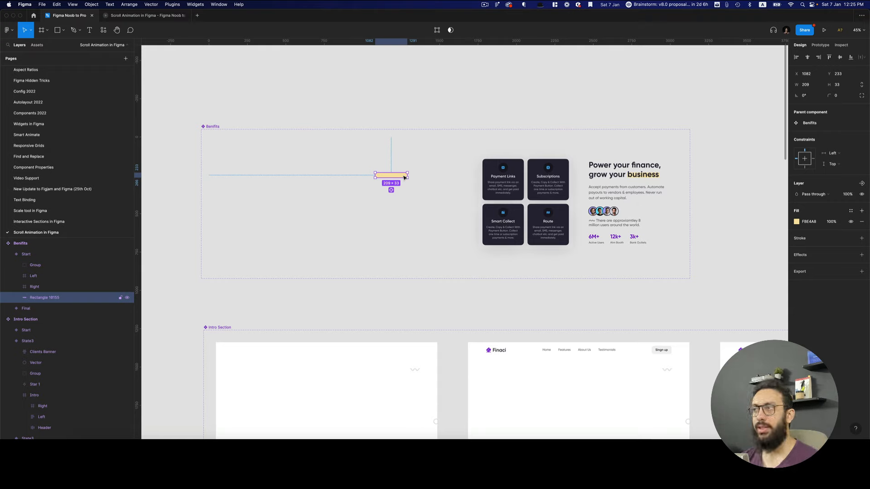
{"action": "key", "text": "0"}
Connect the Benfits Start variant to the Final variant with a Change to interaction triggered on Mouse enter
{"action": "left_click", "coordinate": [299, 194]}
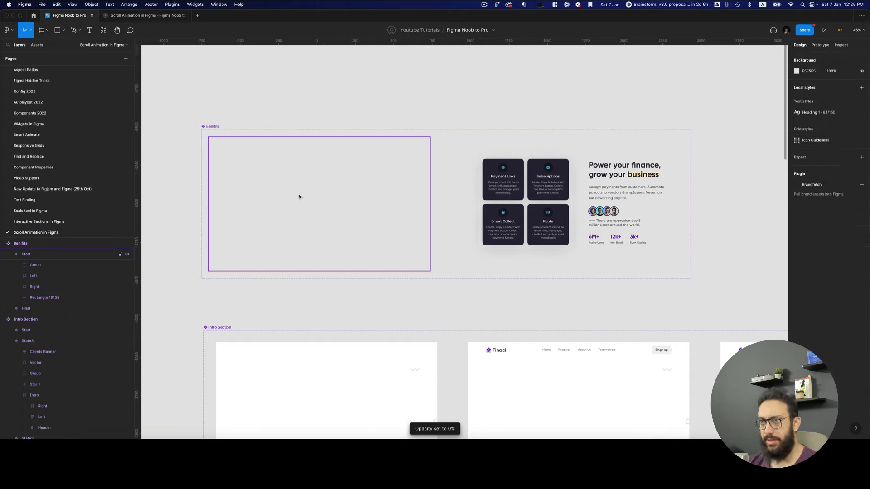
{"action": "key", "text": "shift+e"}
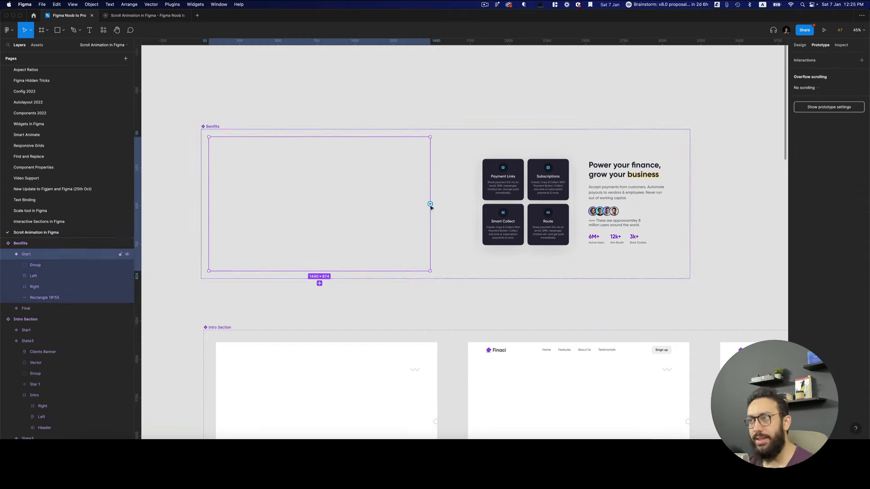
{"action": "left_click_drag", "start_coordinate": [430, 204], "coordinate": [698, 142]}
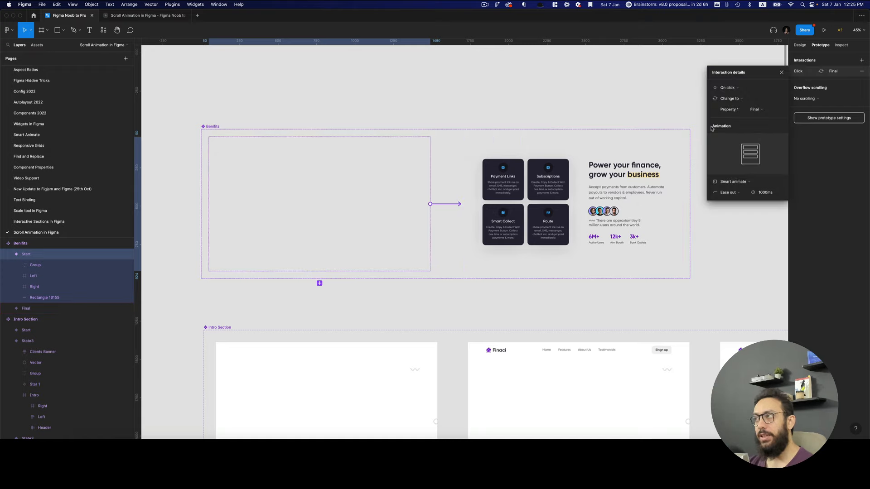
{"action": "left_click", "coordinate": [730, 88]}
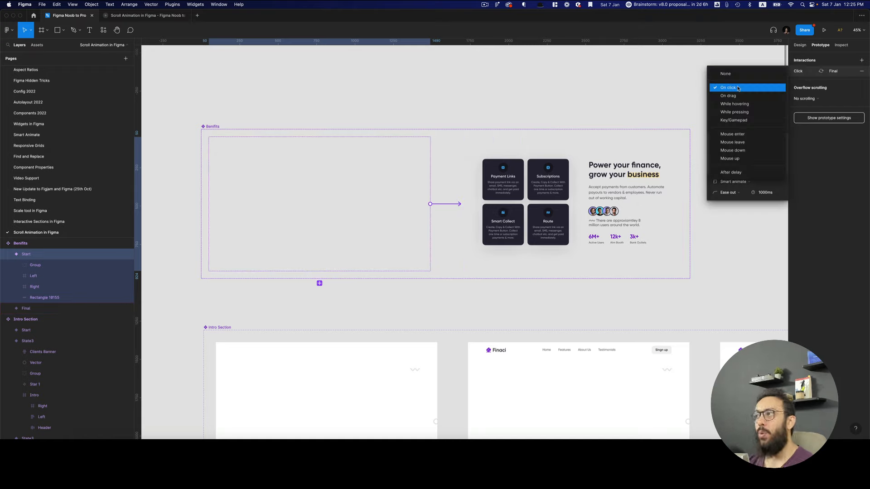
{"action": "left_click", "coordinate": [733, 134]}
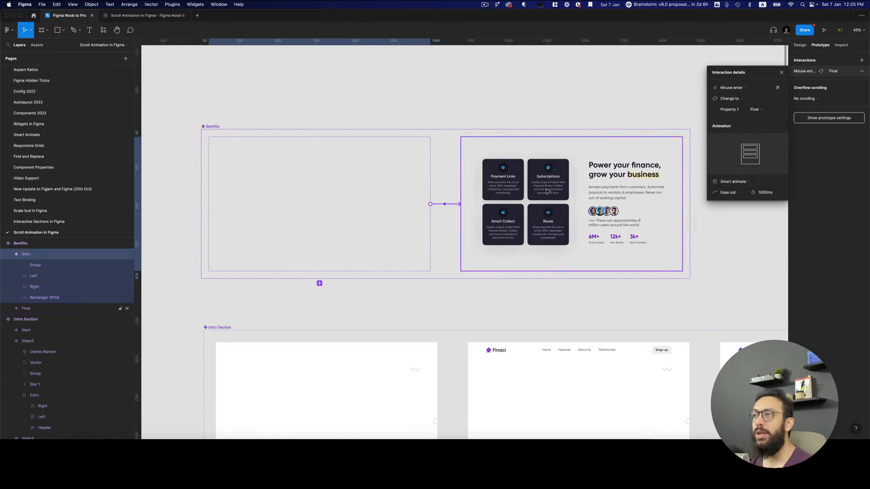
Restart the prototype preview, check the Benfits reveal by scrolling down the landing page, and return to the design file
{"action": "key", "text": "super+3"}
{"action": "key", "text": "super+r"}
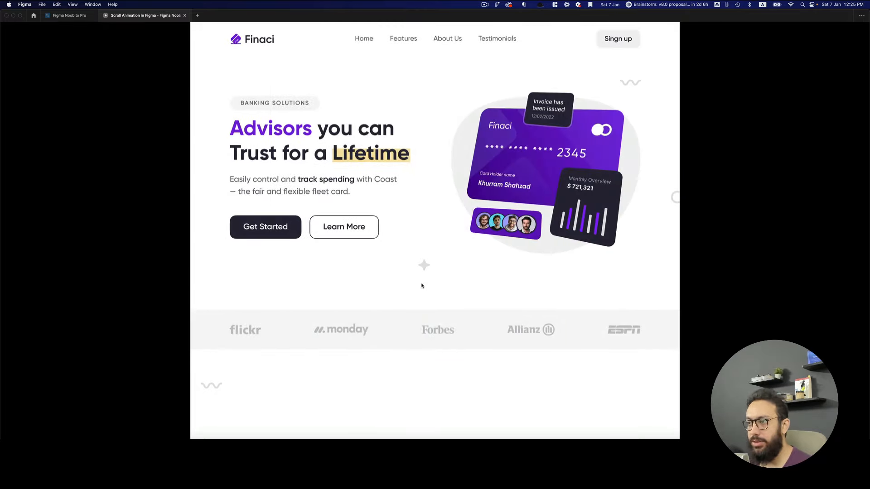
{"action": "scroll", "coordinate": [422, 285], "scroll_direction": "down", "scroll_amount": 5}
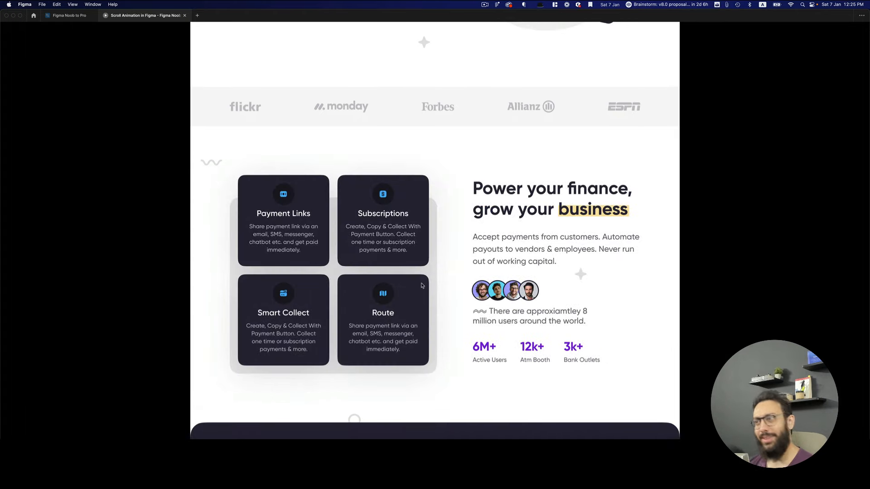
{"action": "scroll", "coordinate": [422, 286], "scroll_direction": "up", "scroll_amount": 5}
{"action": "key", "text": "r"}
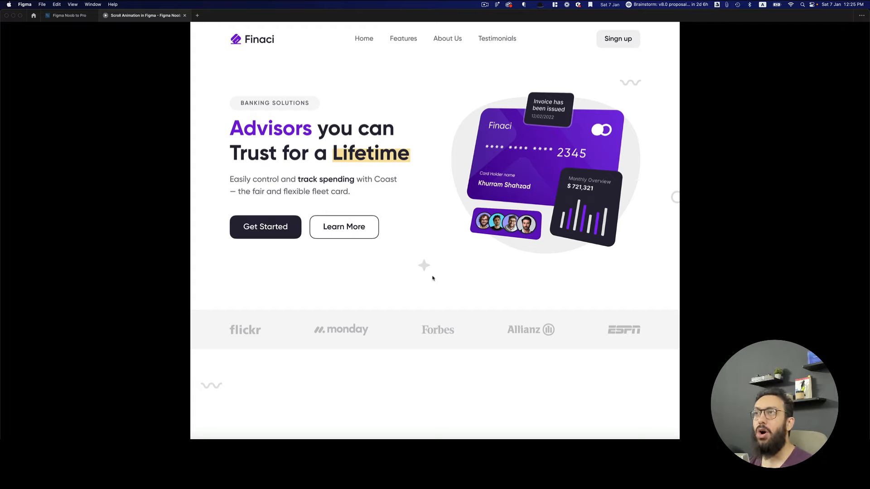
{"action": "scroll", "coordinate": [433, 278], "scroll_direction": "down", "scroll_amount": 5}
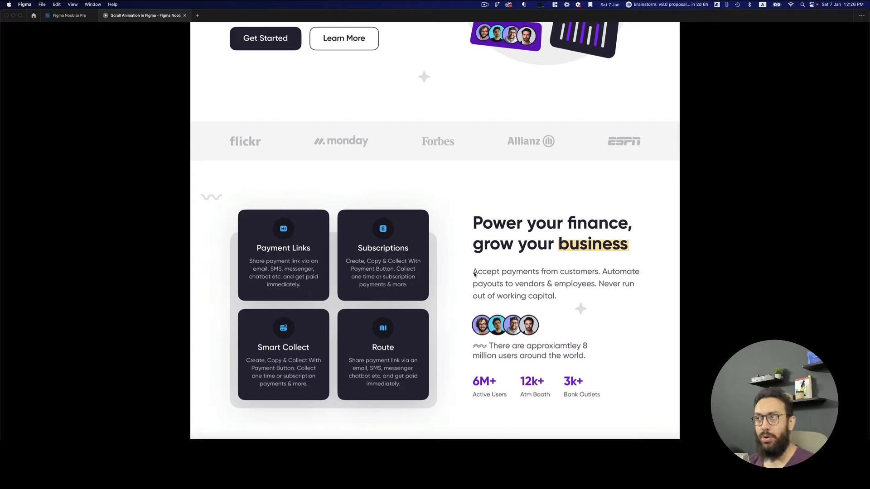
{"action": "scroll", "coordinate": [474, 274], "scroll_direction": "up", "scroll_amount": 5}
{"action": "key", "text": "super+2"}
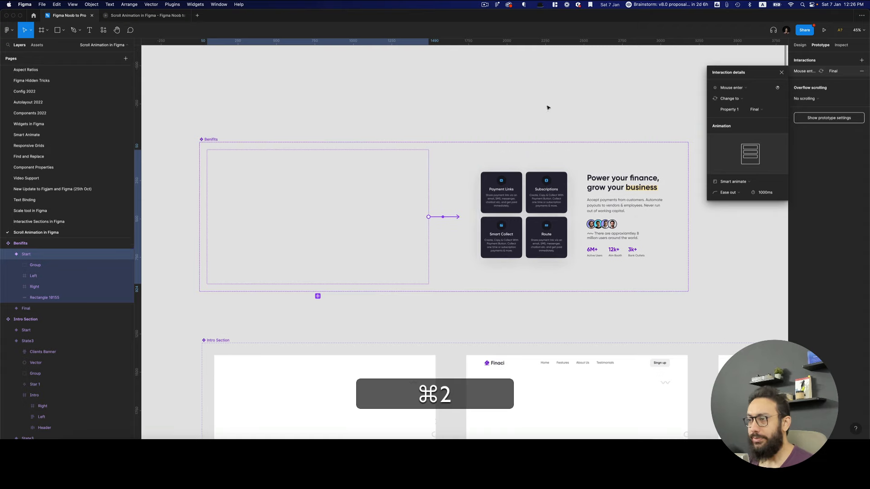
{"action": "scroll", "coordinate": [548, 107], "scroll_direction": "down", "scroll_amount": 5}
{"action": "scroll", "coordinate": [522, 144], "scroll_direction": "right", "scroll_amount": 5}
{"action": "left_click", "coordinate": [482, 144], "text": "super"}
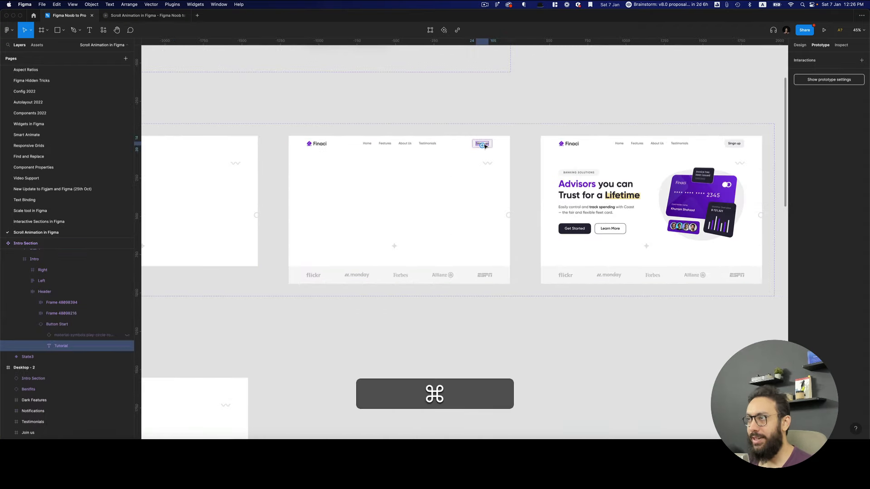
{"action": "key", "text": "shift+super+s"}
{"action": "key", "text": "shift+v"}
{"action": "key", "text": "shift+s"}
{"action": "key", "text": "shift+Escape"}
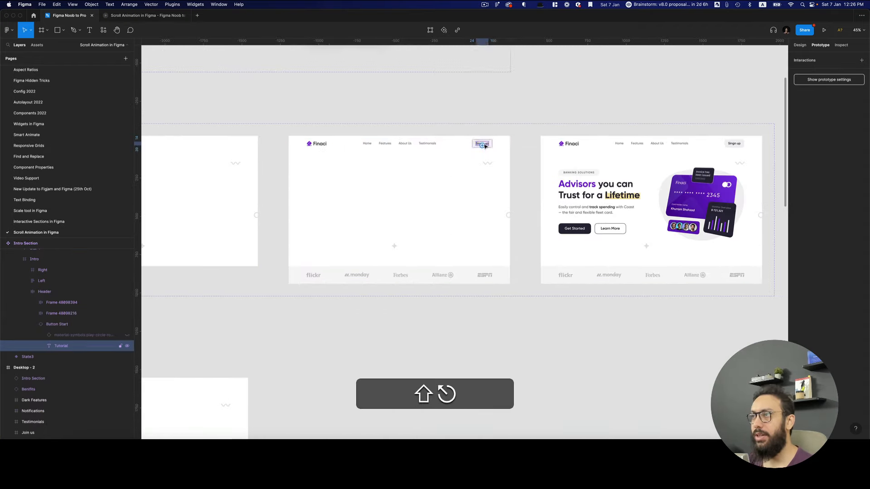
{"action": "key", "text": "shift+Escape"}
{"action": "key", "text": "z"}
{"action": "scroll", "coordinate": [483, 145], "scroll_direction": "left", "scroll_amount": 2}
{"action": "scroll", "coordinate": [483, 145], "scroll_direction": "right", "scroll_amount": 2}
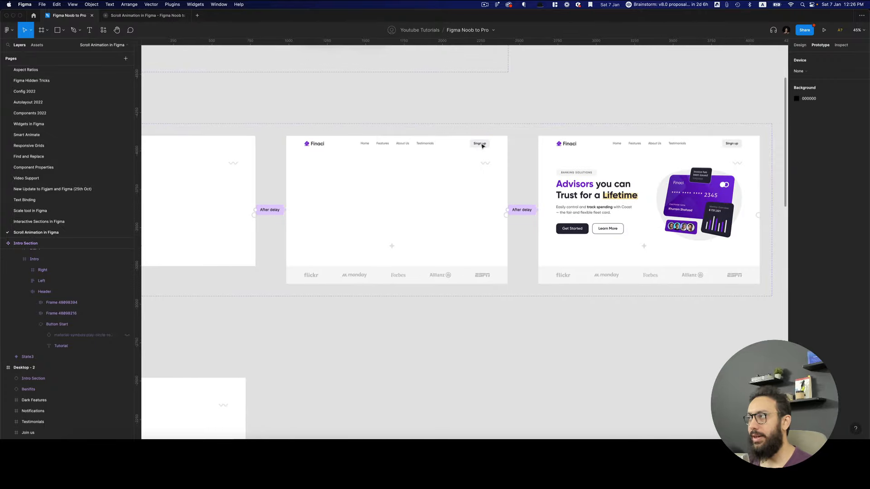
Turn the Dark Features section of the landing page into a component
{"action": "scroll", "coordinate": [483, 146], "scroll_direction": "left", "scroll_amount": 5}
{"action": "scroll", "coordinate": [483, 145], "scroll_direction": "down", "scroll_amount": 15}
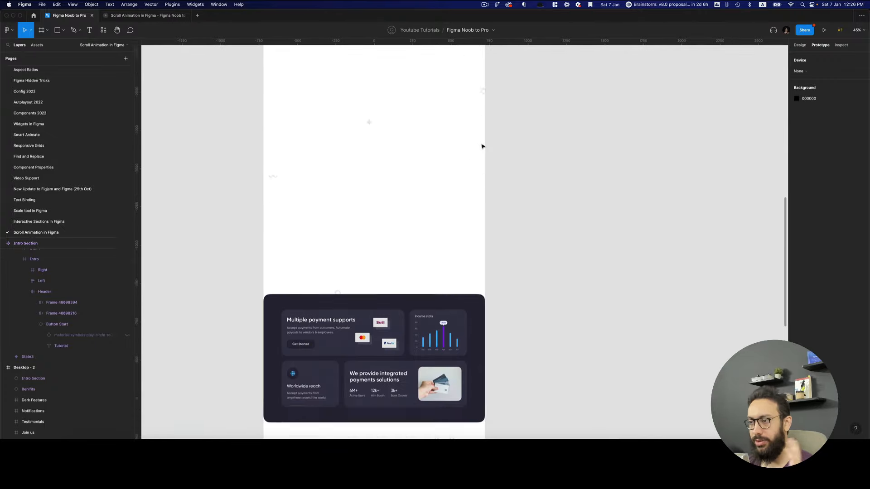
{"action": "scroll", "coordinate": [482, 146], "scroll_direction": "down", "scroll_amount": 5}
{"action": "scroll", "coordinate": [435, 172], "scroll_direction": "up", "scroll_amount": 3}
{"action": "left_click", "coordinate": [424, 182]}
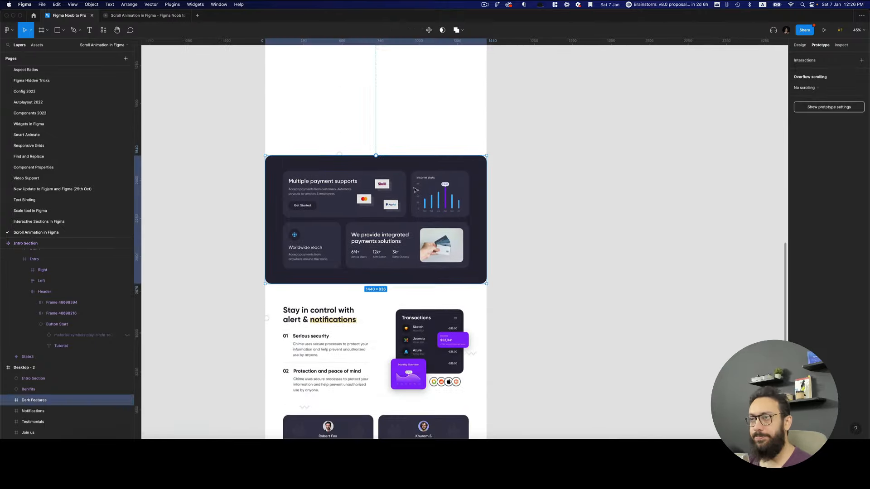
{"action": "scroll", "coordinate": [424, 182], "scroll_direction": "up", "scroll_amount": 2}
{"action": "scroll", "coordinate": [424, 182], "scroll_direction": "left", "scroll_amount": 1}
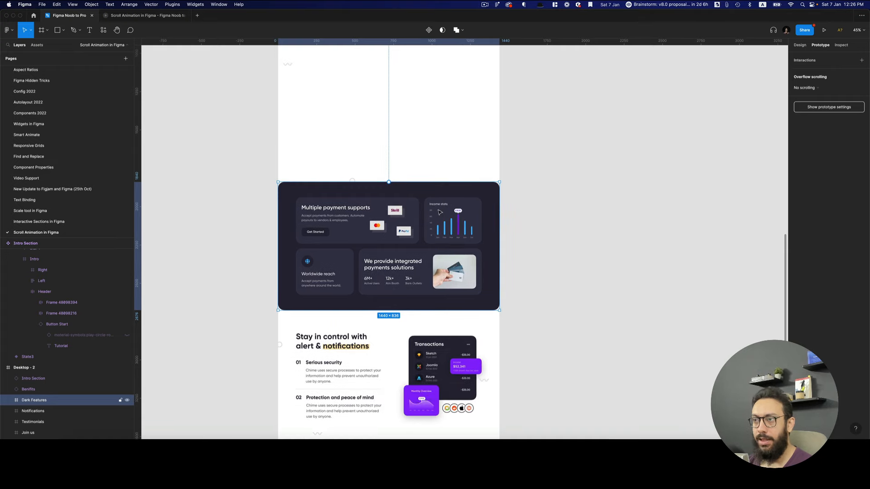
{"action": "key", "text": "alt+super+k"}
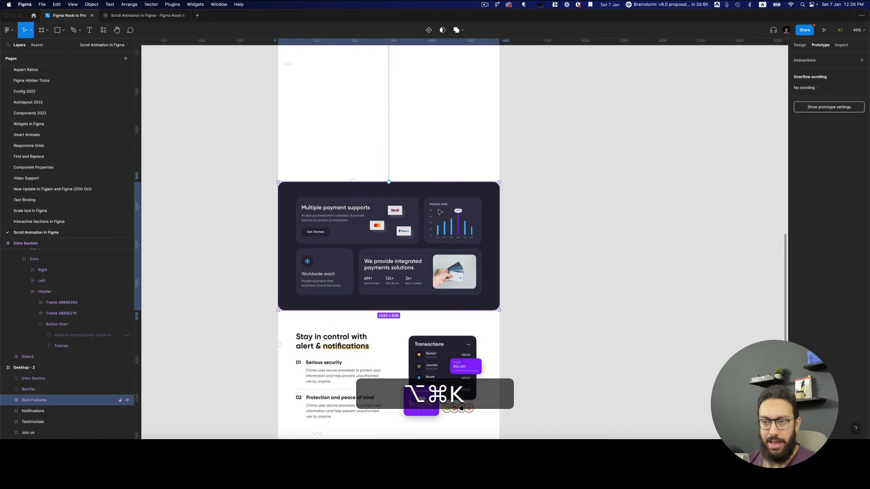
Duplicate Dark Features to leave an instance in the landing page, and move the main component above the Benfits component set, left-aligned with it
{"action": "key", "text": "super+d"}
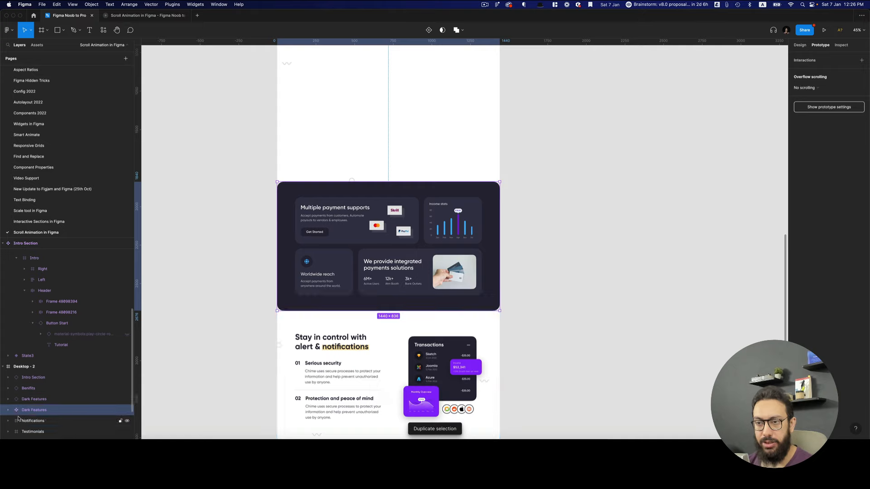
{"action": "key", "text": "super+x"}
{"action": "scroll", "coordinate": [447, 223], "scroll_direction": "up", "scroll_amount": 20}
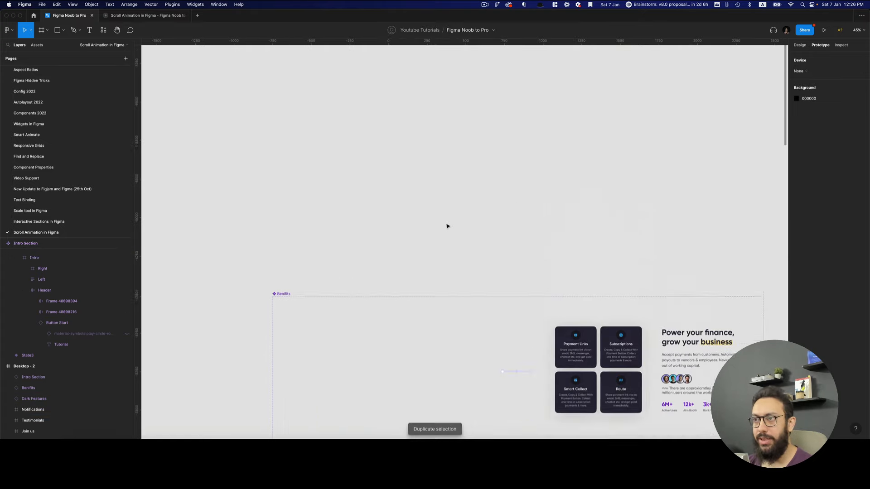
{"action": "key", "text": "z"}
{"action": "left_click", "coordinate": [447, 223]}
{"action": "key", "text": "super+v"}
{"action": "key", "text": "z"}
{"action": "left_click", "coordinate": [395, 222], "text": "alt"}
{"action": "left_click", "coordinate": [395, 222], "text": "alt"}
{"action": "left_click_drag", "start_coordinate": [403, 228], "coordinate": [368, 228]}
Add a second variant to the Dark Features component and give the component set auto layout with 50 padding on all sides
{"action": "key", "text": "shift+e"}
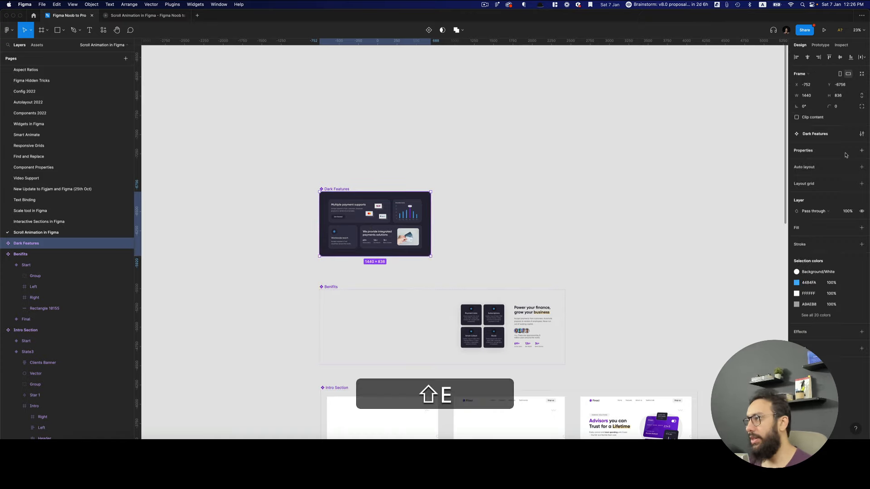
{"action": "left_click", "coordinate": [427, 31]}
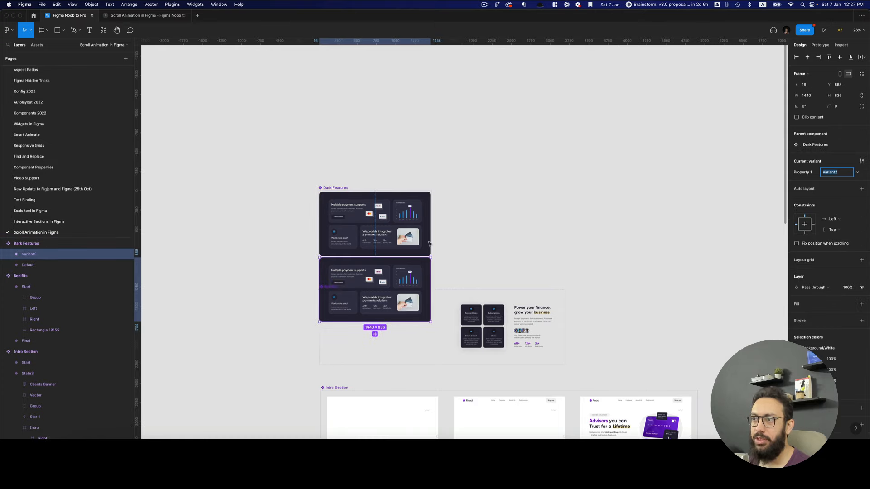
{"action": "left_click", "coordinate": [339, 188]}
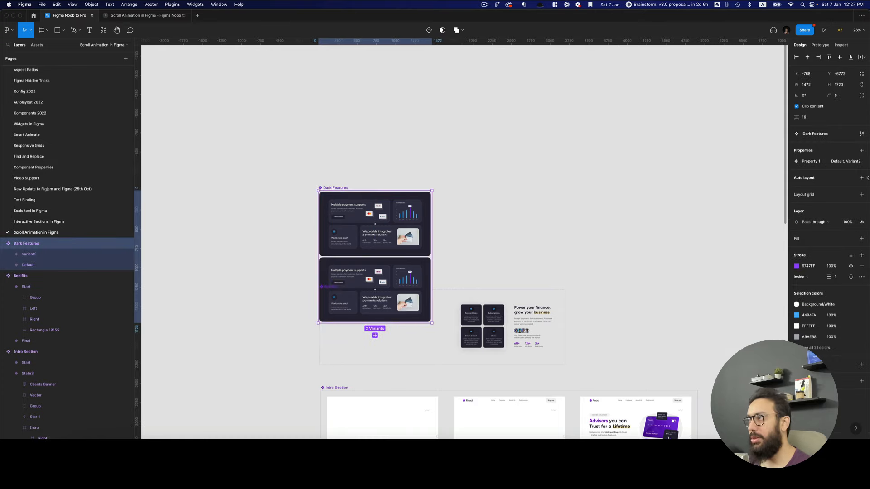
{"action": "key", "text": "shift+a"}
{"action": "left_click", "coordinate": [810, 213], "text": "super"}
{"action": "type", "text": "50"}
{"action": "key", "text": "Return"}
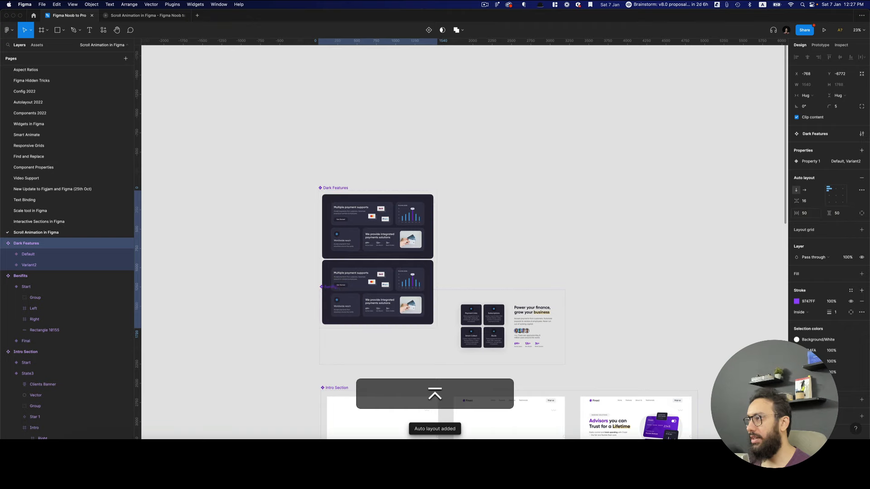
Set the Dark Features component set's auto layout to horizontal with 200 spacing between variants
{"action": "left_click", "coordinate": [804, 189]}
{"action": "left_click", "coordinate": [806, 201]}
{"action": "type", "text": "200"}
{"action": "key", "text": "Return"}
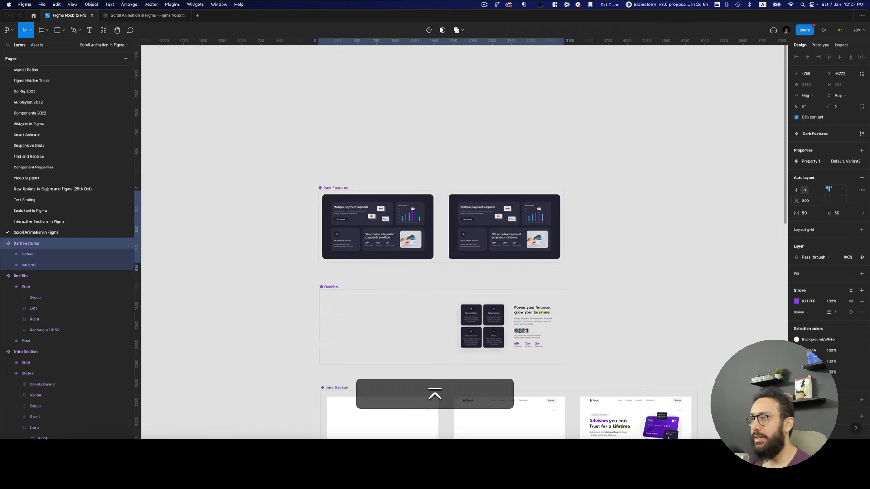
Remove Variant2 from the Dark Features component set, leaving only the Default variant
{"action": "key", "text": "shift+2"}
{"action": "left_click", "coordinate": [368, 216]}
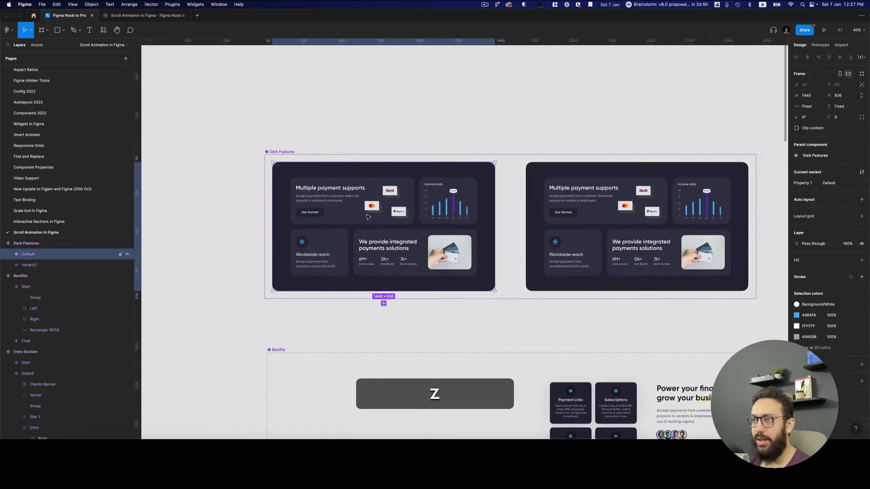
{"action": "left_click", "coordinate": [368, 216]}
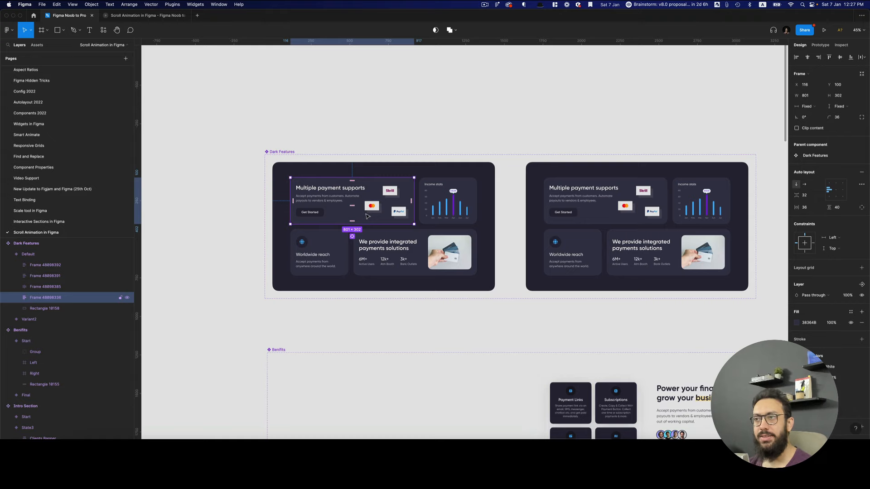
{"action": "key", "text": "super"}
{"action": "left_click", "coordinate": [566, 204]}
{"action": "key", "text": "super+x"}
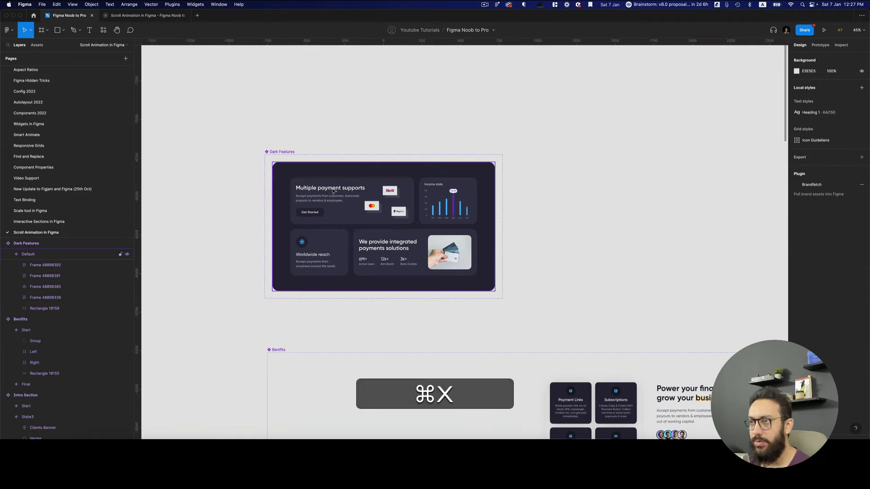
Rename the Multiple payment supports card frame in the Default variant to Multiple payment
{"action": "double_click", "coordinate": [333, 191]}
{"action": "left_click", "coordinate": [333, 191]}
{"action": "key", "text": "shift+Return"}
{"action": "key", "text": "shift+super+r"}
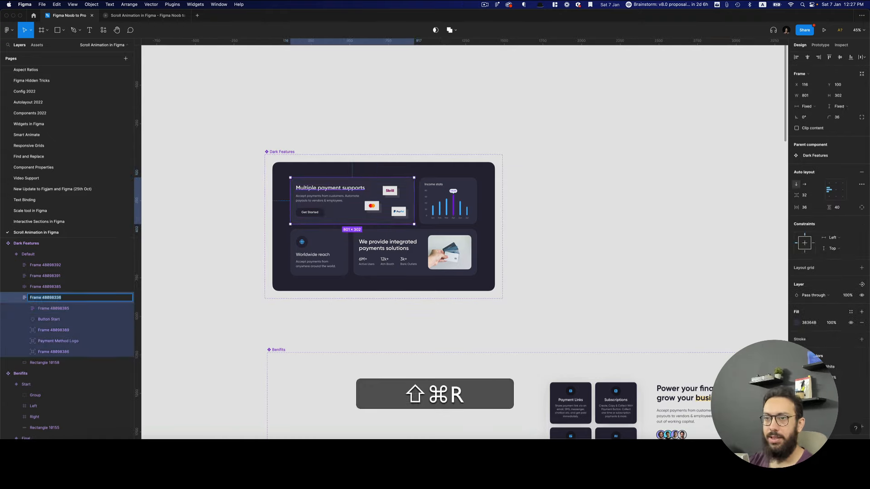
{"action": "type", "text": "Multi"}
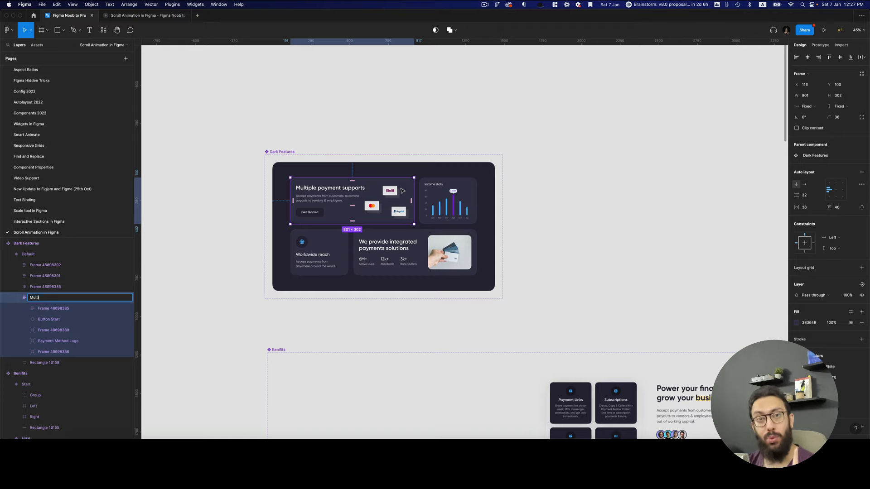
{"action": "type", "text": "ple payment"}
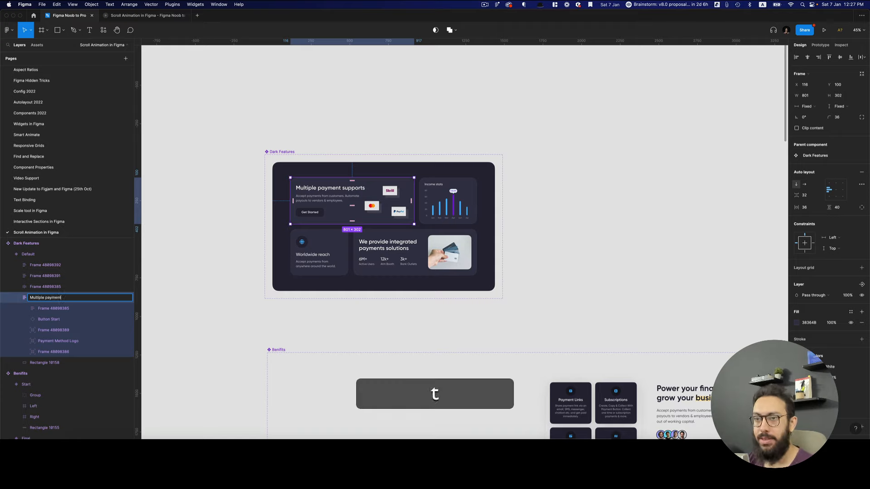
{"action": "key", "text": "Return"}
Rename the bar chart card frame to Income stats
{"action": "left_click", "coordinate": [421, 183]}
{"action": "key", "text": "super+r"}
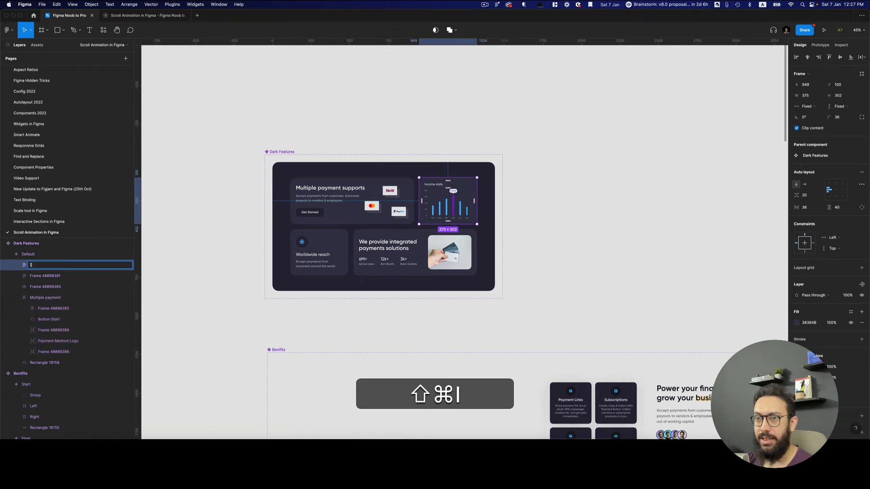
{"action": "type", "text": "Income stats"}
{"action": "key", "text": "Return"}
Rename the Worldwide reach card frame to WWW Reach
{"action": "left_click", "coordinate": [302, 248]}
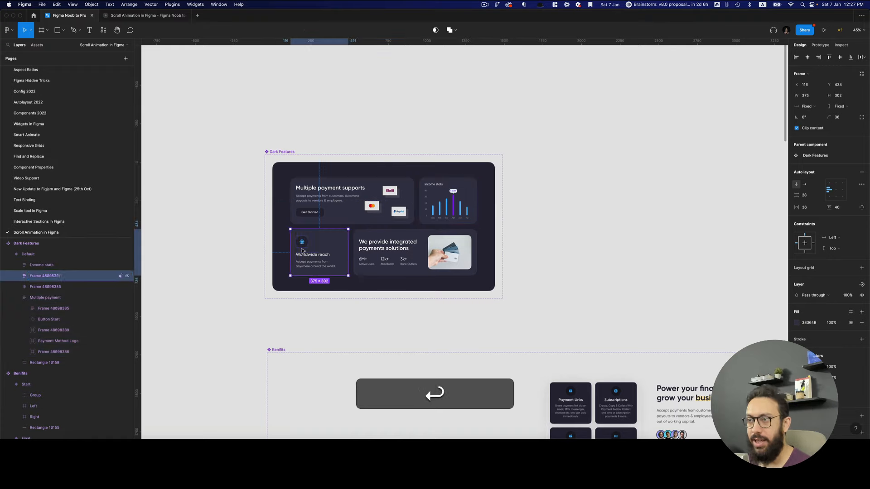
{"action": "key", "text": "super+r"}
{"action": "type", "text": "WWW search"}
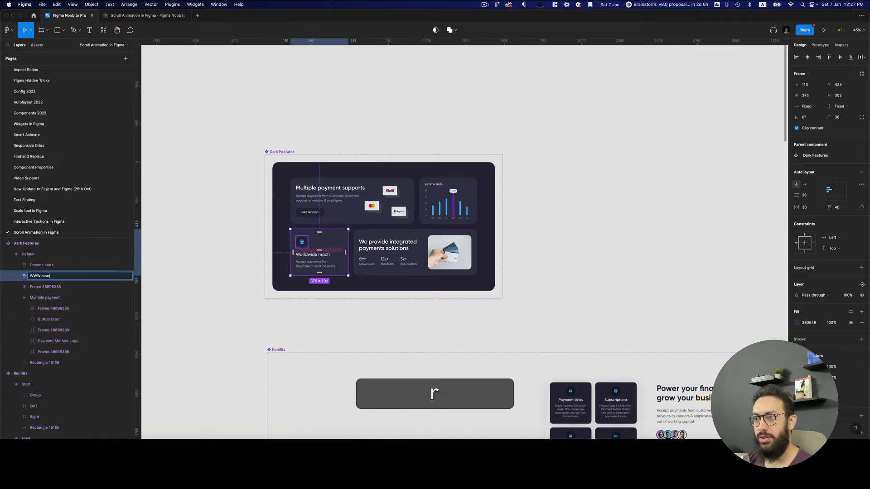
{"action": "key", "text": "Return"}
{"action": "key", "text": "super+r"}
{"action": "key", "text": "alt+shift+Left"}
{"action": "type", "text": "R"}
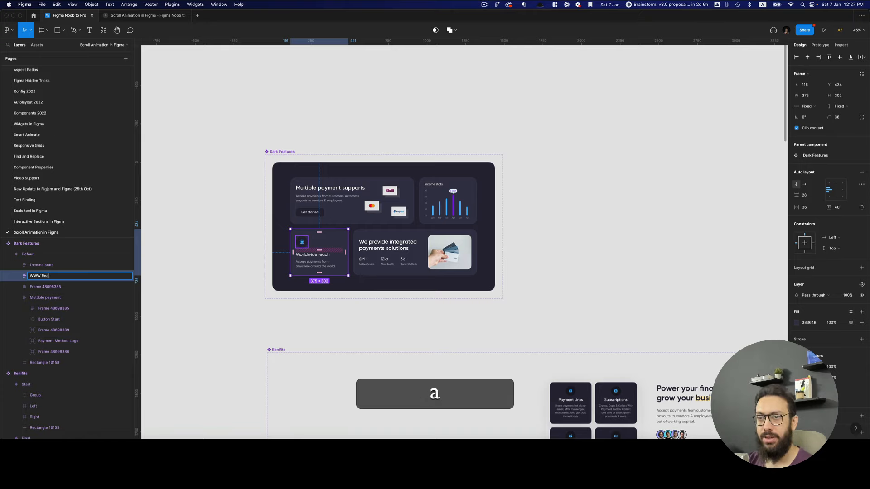
{"action": "key", "text": "Return"}
Rename the integrated payments solutions card frame to Integrated and collapse all layers
{"action": "left_click", "coordinate": [393, 251]}
{"action": "key", "text": "super+r"}
{"action": "key", "text": "shift+super+r"}
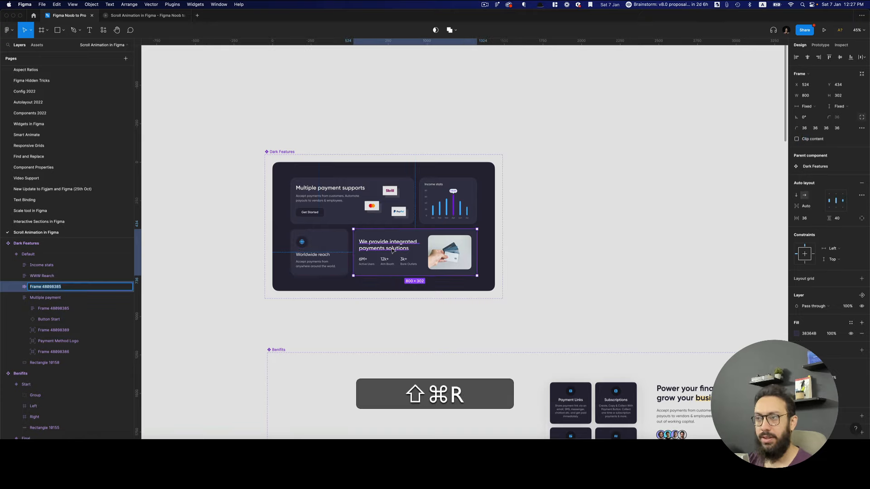
{"action": "type", "text": "Integrated"}
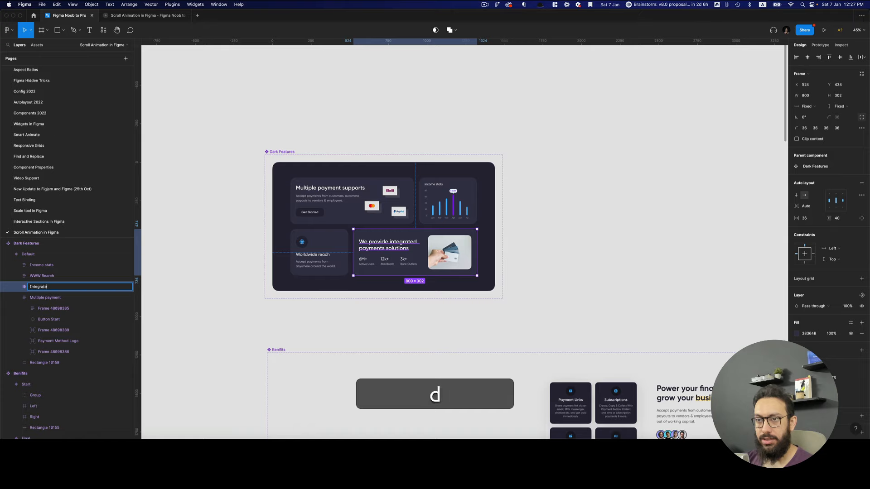
{"action": "key", "text": "alt+Return"}
{"action": "key", "text": "alt+l"}
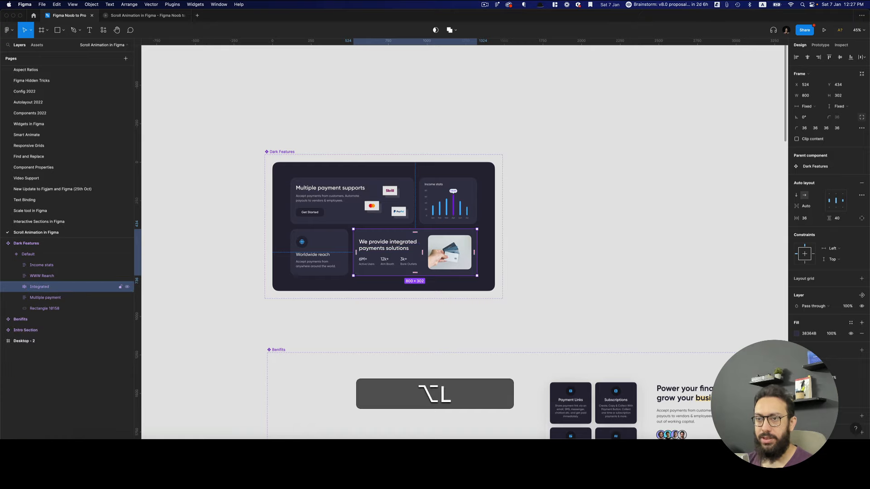
Check the background rectangle's corner radius in the Default variant as one combined value
{"action": "left_click", "coordinate": [51, 309]}
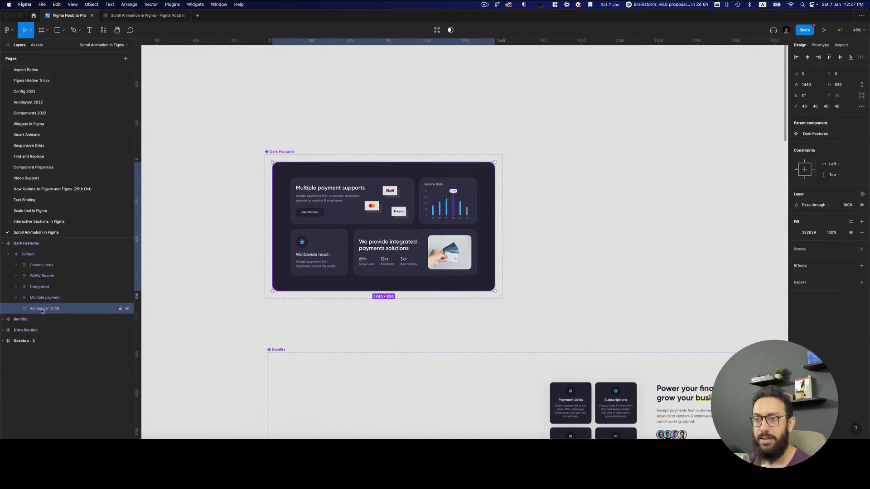
{"action": "key", "text": "alt+super"}
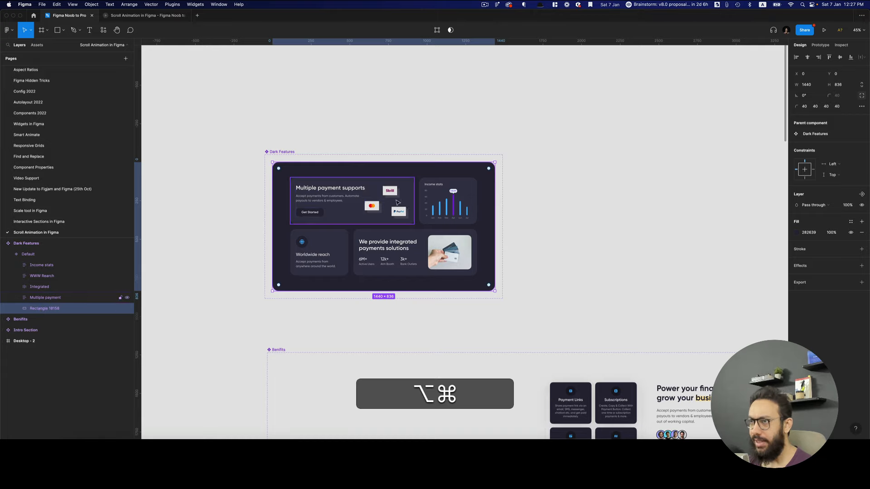
{"action": "left_click", "coordinate": [326, 123]}
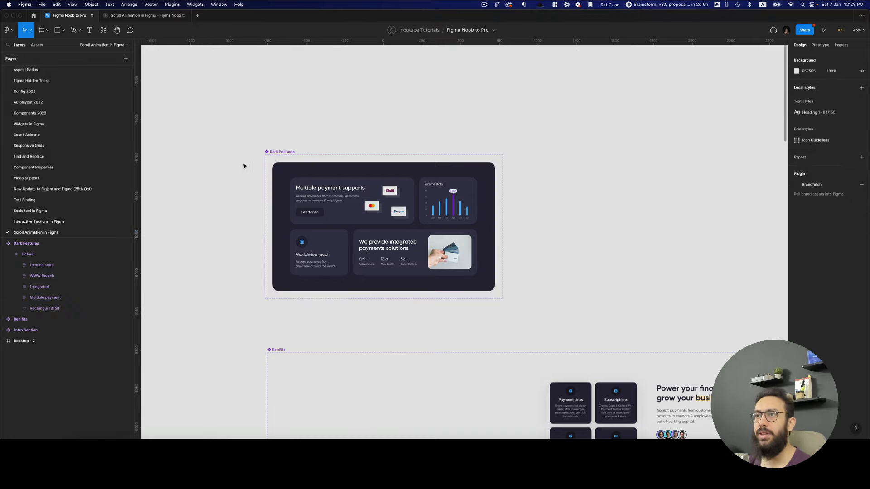
{"action": "left_click", "coordinate": [46, 302]}
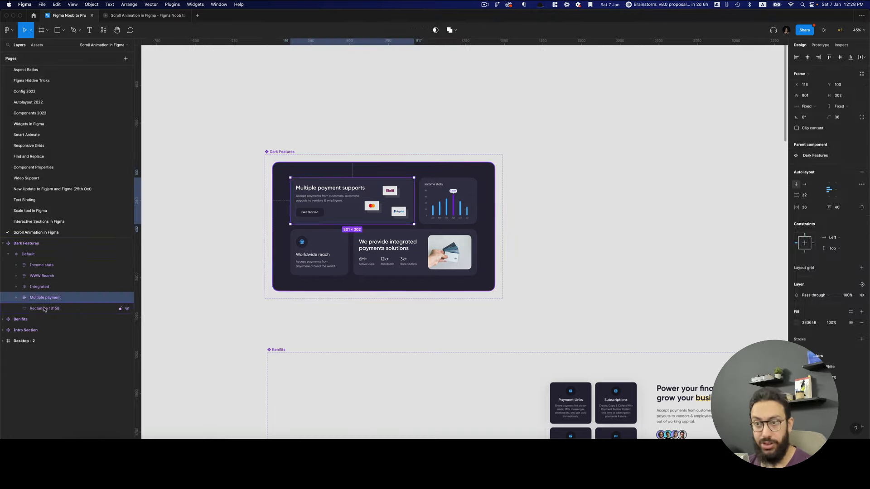
{"action": "left_click", "coordinate": [46, 309]}
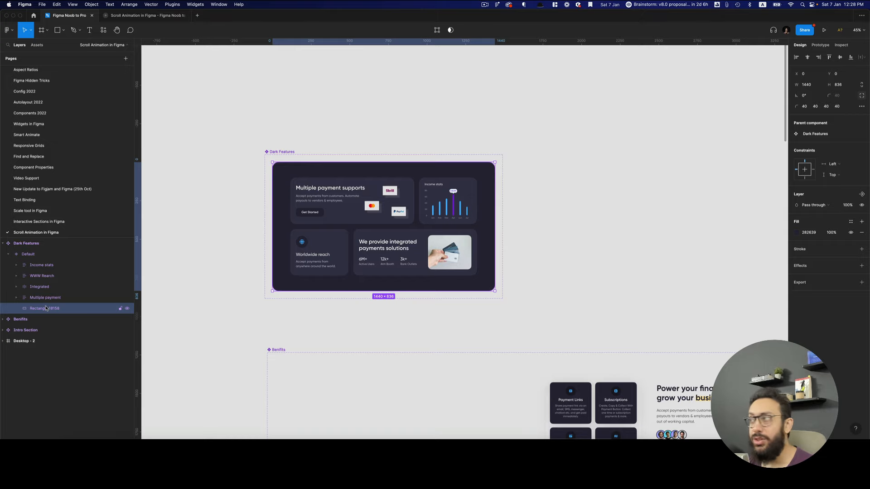
{"action": "left_click", "coordinate": [862, 96]}
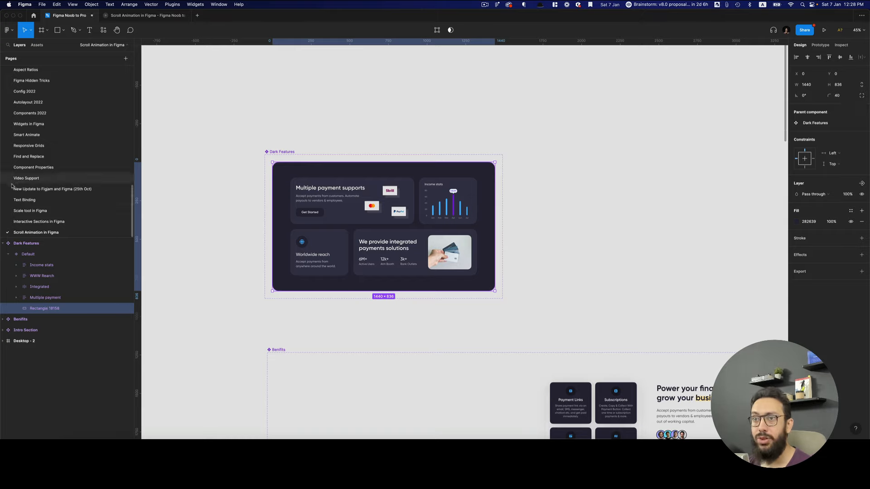
Set the corner radius of the Dark Features Default variant to 40
{"action": "left_click", "coordinate": [76, 256]}
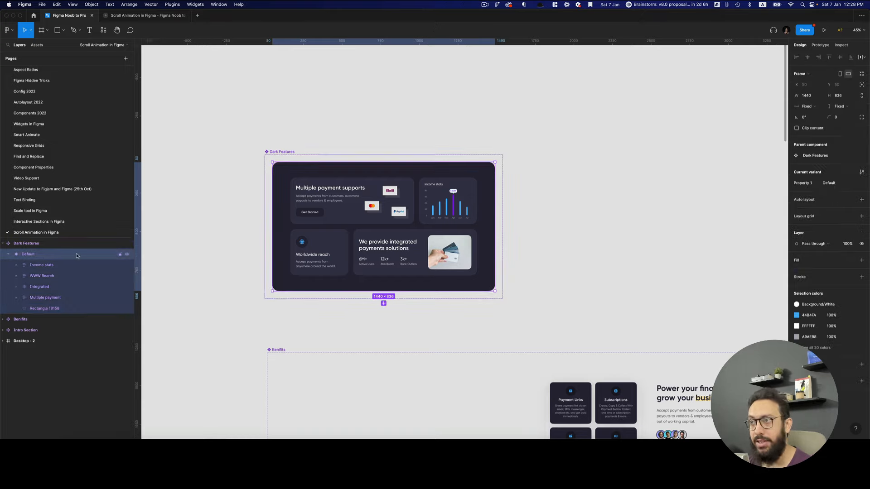
{"action": "left_click", "coordinate": [847, 118]}
{"action": "type", "text": "40"}
{"action": "key", "text": "Return"}
Fill the Default variant frame with the dark color 282639 sampled from its background rectangle
{"action": "key", "text": "o"}
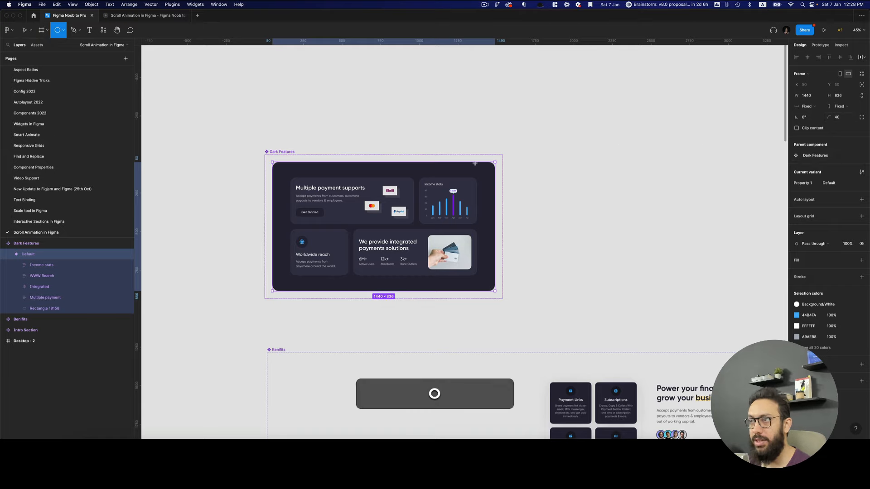
{"action": "key", "text": "p"}
{"action": "key", "text": "o"}
{"action": "key", "text": "i"}
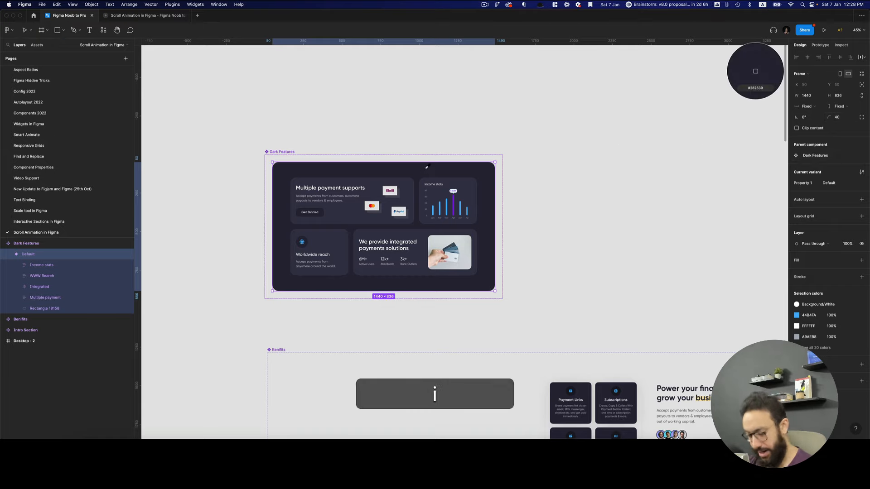
{"action": "left_click", "coordinate": [427, 167]}
Delete the background rectangle from the Default variant and select the variant frame
{"action": "left_click", "coordinate": [45, 308]}
{"action": "key", "text": "BackSpace"}
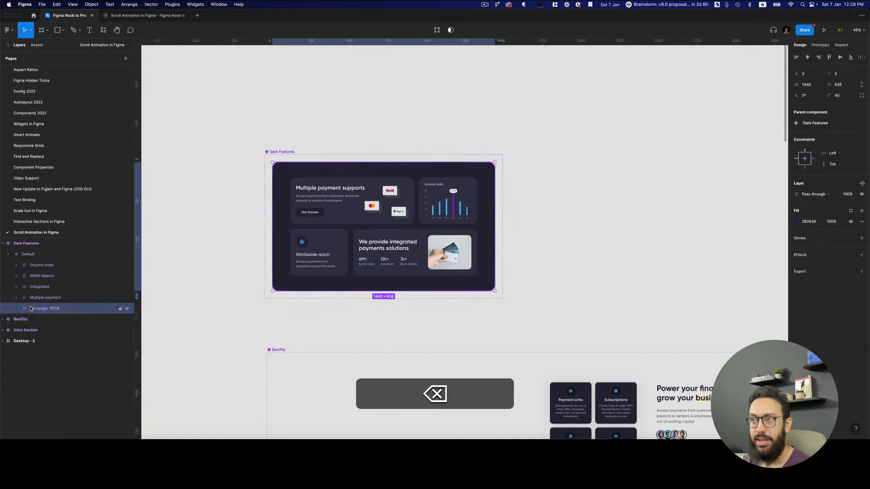
{"action": "left_click", "coordinate": [39, 256]}
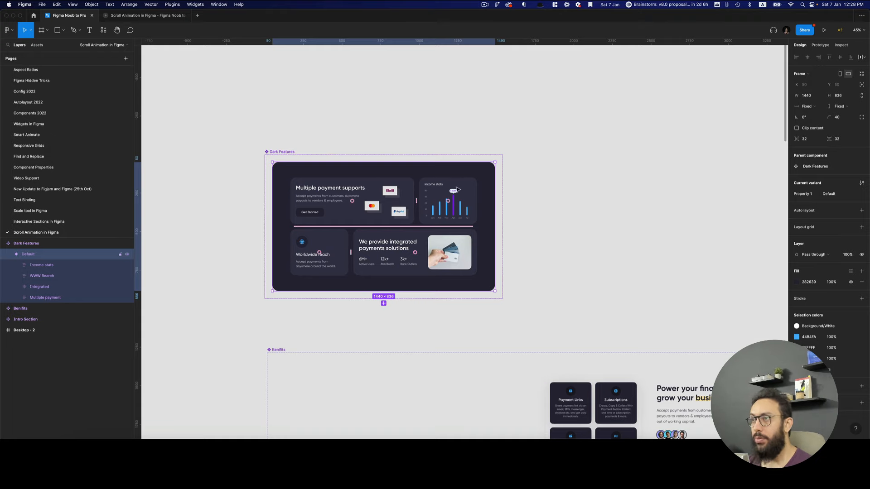
Duplicate the Dark Features Default variant and name the new variant Final
{"action": "key", "text": "ctrl"}
{"action": "left_click", "coordinate": [303, 196]}
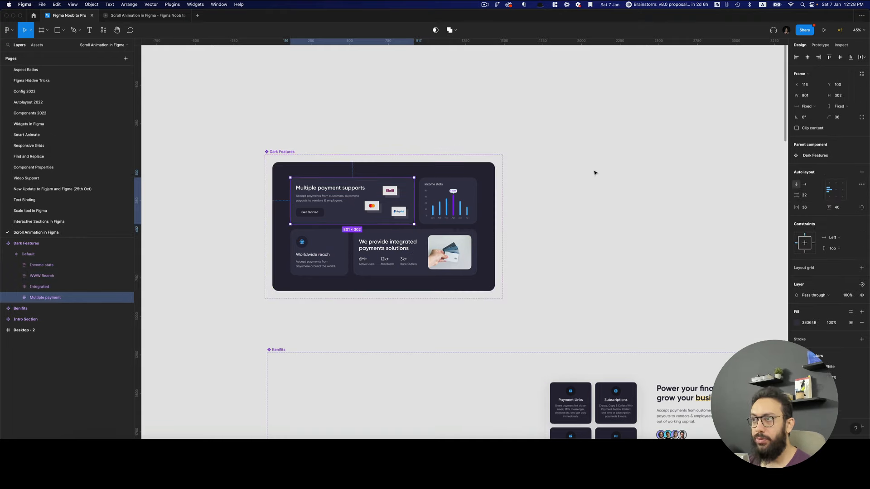
{"action": "left_click", "coordinate": [596, 172]}
{"action": "left_click", "coordinate": [434, 189]}
{"action": "key", "text": "super+d"}
{"action": "type", "text": "F"}
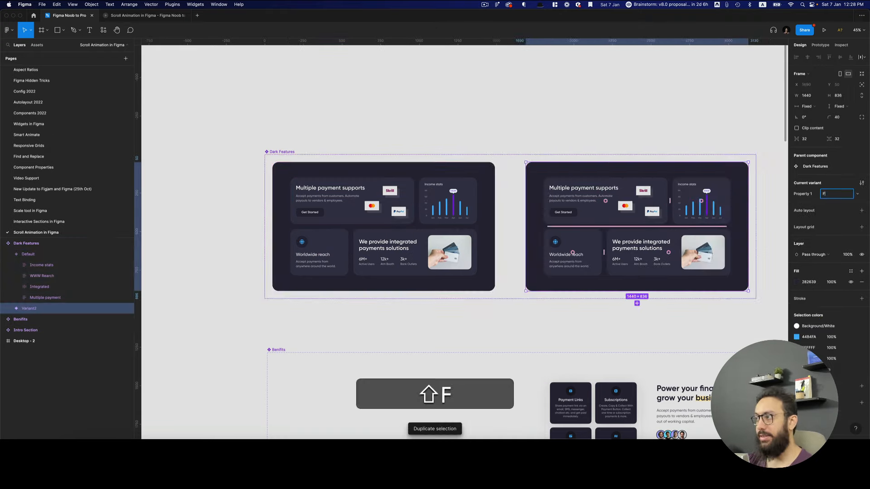
{"action": "type", "text": "inal"}
{"action": "key", "text": "Return"}
Move the Multiple payment card straight up out of the Default variant frame, to about Y -467
{"action": "left_click", "coordinate": [319, 221]}
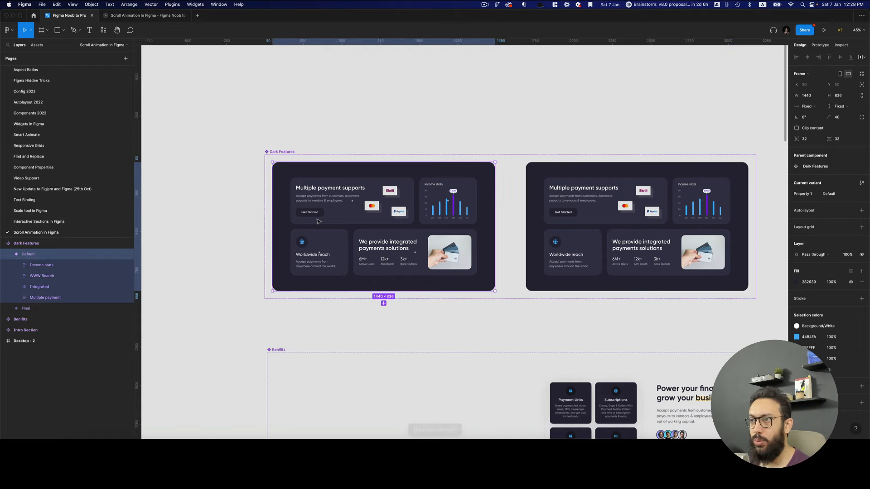
{"action": "left_click", "coordinate": [319, 221]}
{"action": "key", "text": "super+z"}
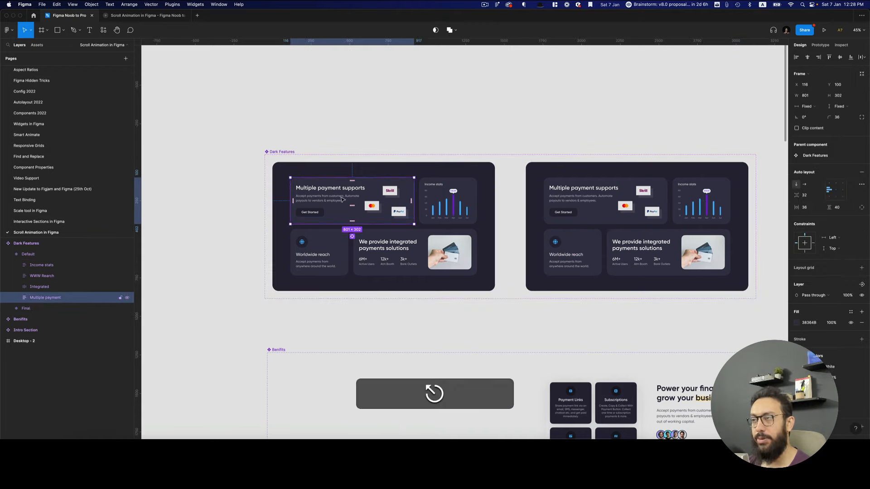
{"action": "left_click_drag", "start_coordinate": [352, 202], "coordinate": [352, 113]}
{"action": "left_click", "coordinate": [460, 201]}
{"action": "key", "text": "super+z"}
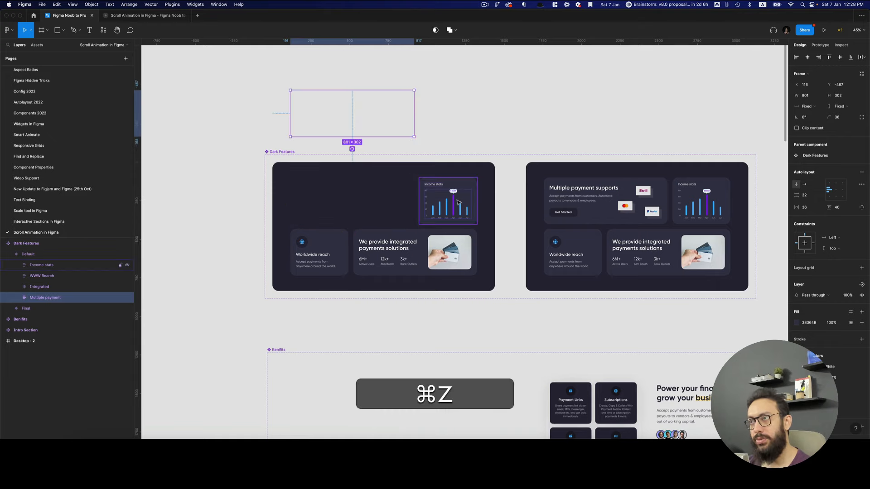
{"action": "key", "text": "super+shift+z"}
Move the Income stats card horizontally out past the right edge of the Default variant frame
{"action": "left_click", "coordinate": [454, 202], "text": "shift"}
{"action": "left_click", "coordinate": [446, 204]}
{"action": "left_click_drag", "start_coordinate": [447, 204], "coordinate": [525, 205]}
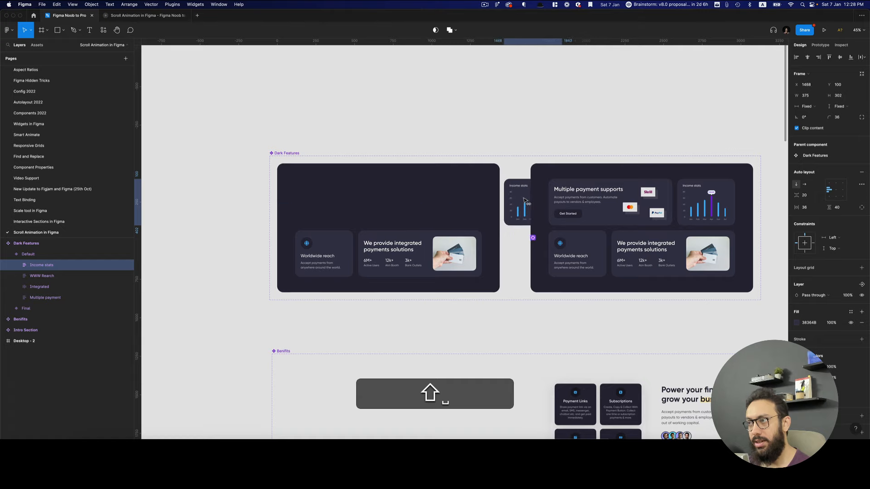
Move the Worldwide reach card out to the left of the Default variant and the Integrated card below it, to about Y 931
{"action": "left_click", "coordinate": [332, 252]}
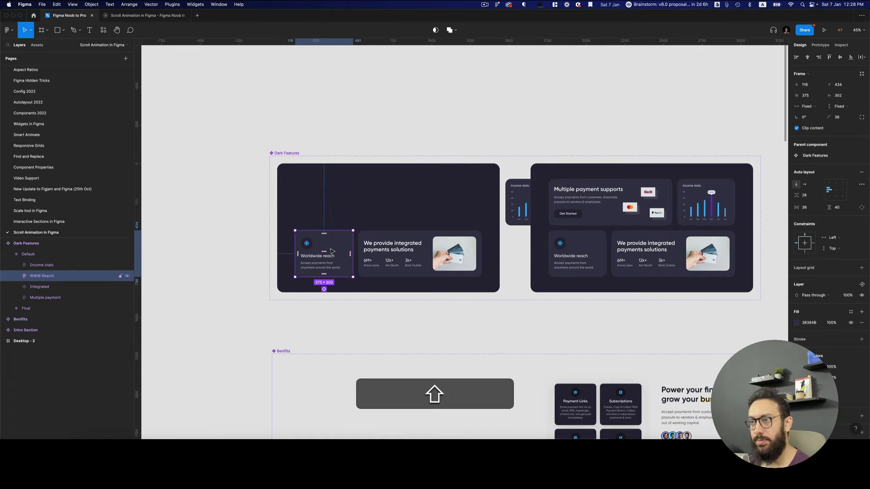
{"action": "left_click_drag", "start_coordinate": [332, 252], "coordinate": [173, 252]}
{"action": "left_click", "coordinate": [407, 257]}
{"action": "left_click_drag", "start_coordinate": [407, 256], "coordinate": [419, 347]}
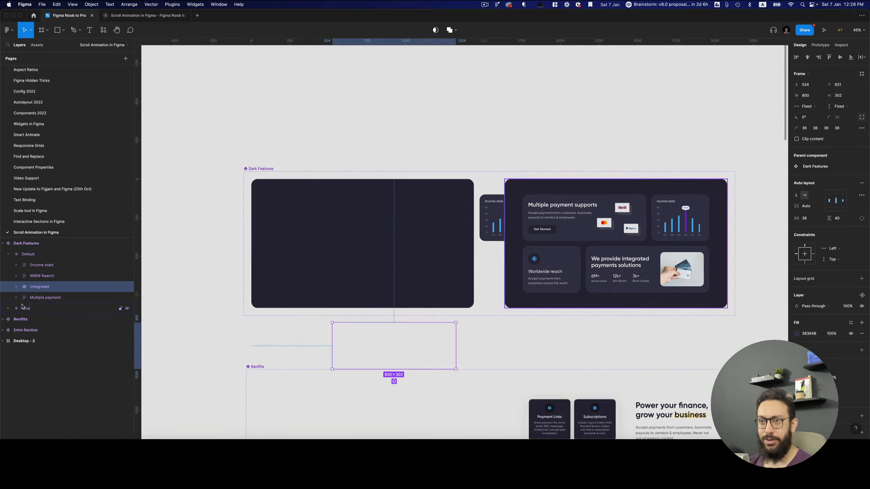
Set the opacity of all four card layers in the Default variant to 0%
{"action": "left_click", "coordinate": [53, 270], "text": "shift"}
{"action": "left_click", "coordinate": [50, 298]}
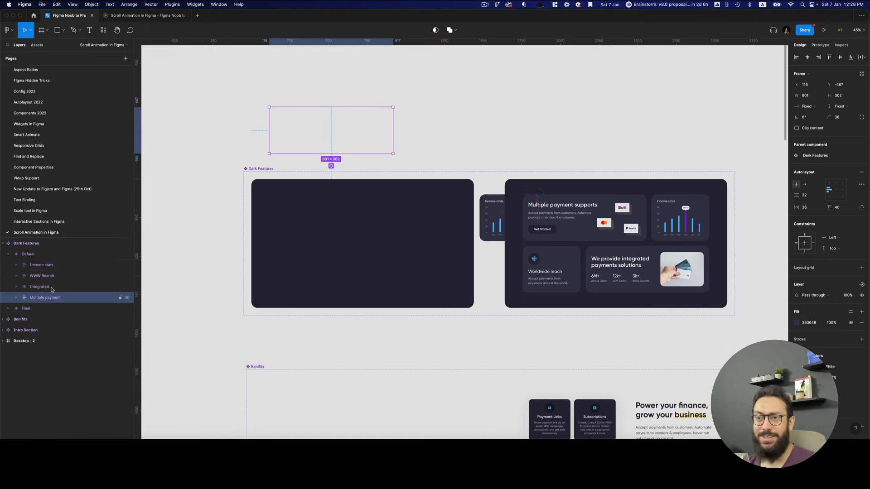
{"action": "left_click", "coordinate": [52, 269], "text": "shift"}
{"action": "key", "text": "0"}
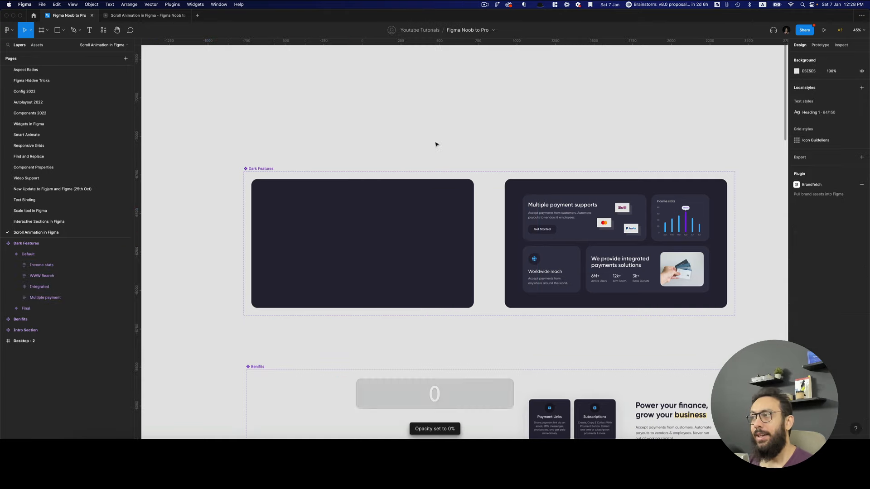
Connect the Dark Features Default variant to Final with a Mouse enter interaction using Smart animate, Ease out, 1000ms
{"action": "scroll", "coordinate": [435, 145], "scroll_direction": "down", "scroll_amount": 2}
{"action": "left_click", "coordinate": [291, 188]}
{"action": "key", "text": "shift+e"}
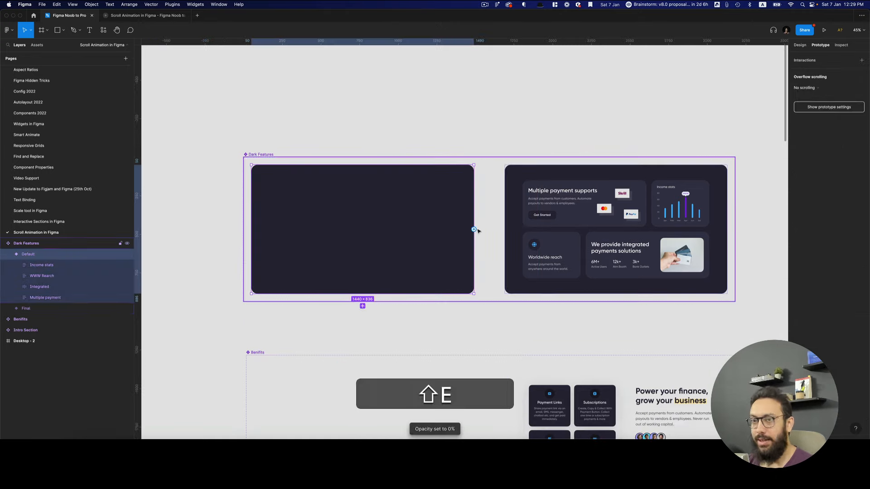
{"action": "left_click_drag", "start_coordinate": [474, 229], "coordinate": [566, 229]}
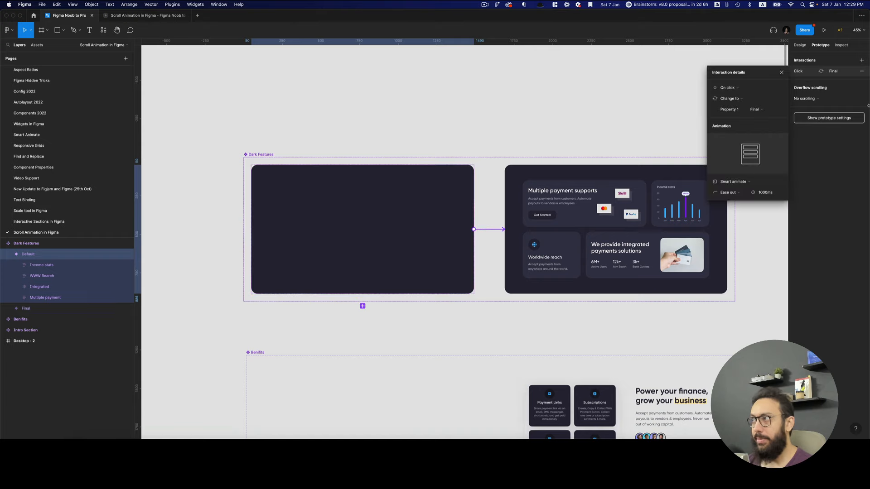
{"action": "left_click", "coordinate": [729, 88]}
{"action": "left_click", "coordinate": [740, 136]}
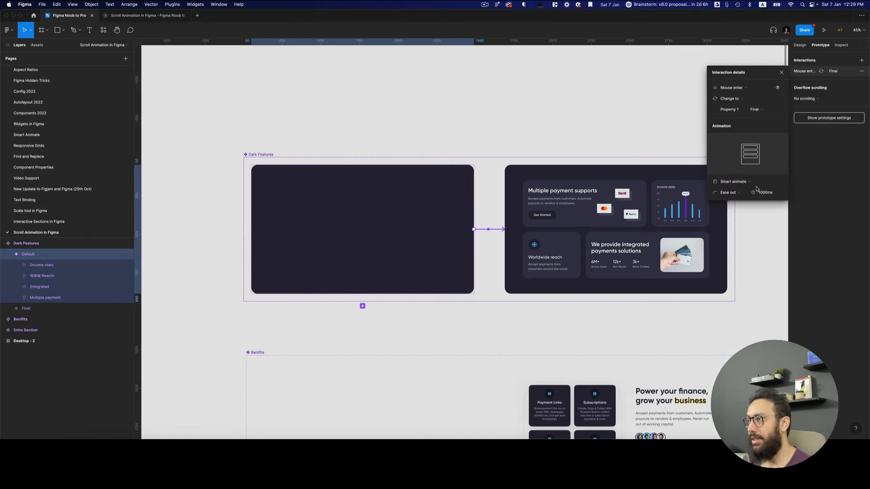
Restart the prototype preview, scroll to the Dark Features section to check its card animation, and return to the design file
{"action": "key", "text": "super+3"}
{"action": "key", "text": "z"}
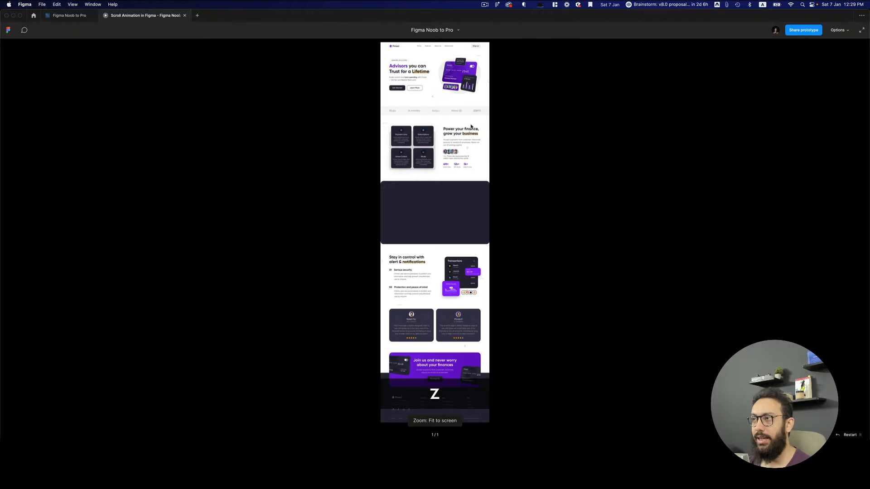
{"action": "key", "text": "z"}
{"action": "key", "text": "r"}
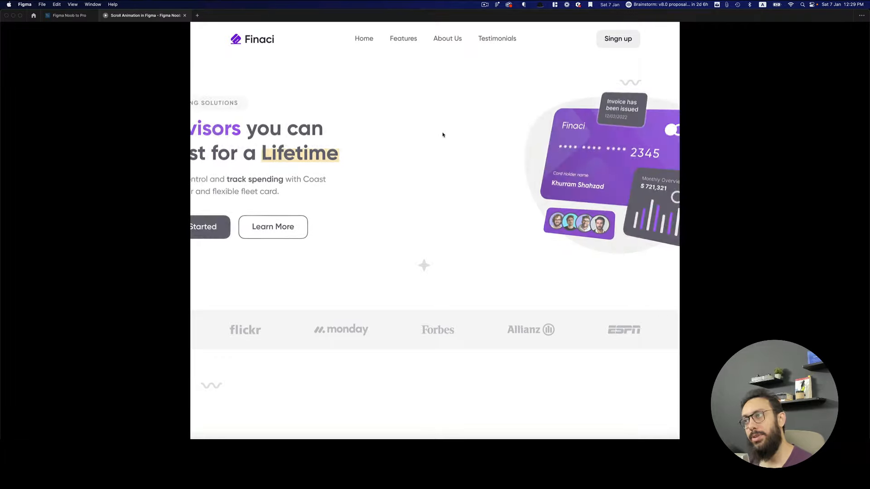
{"action": "scroll", "coordinate": [443, 134], "scroll_direction": "down", "scroll_amount": 10}
{"action": "scroll", "coordinate": [443, 134], "scroll_direction": "up", "scroll_amount": 5}
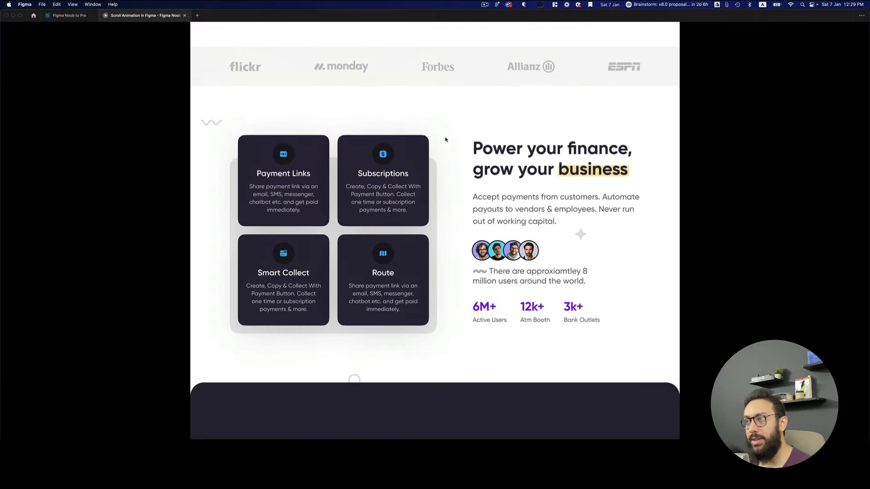
{"action": "scroll", "coordinate": [457, 242], "scroll_direction": "down", "scroll_amount": 5}
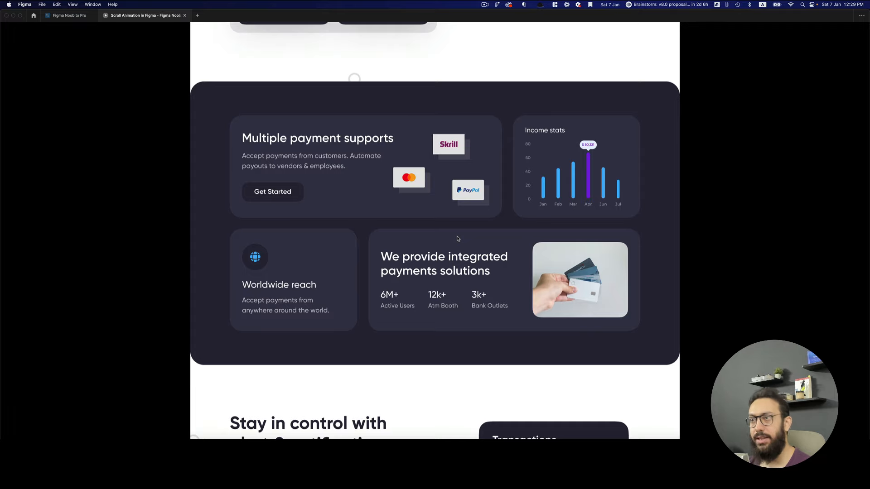
{"action": "key", "text": "super+2"}
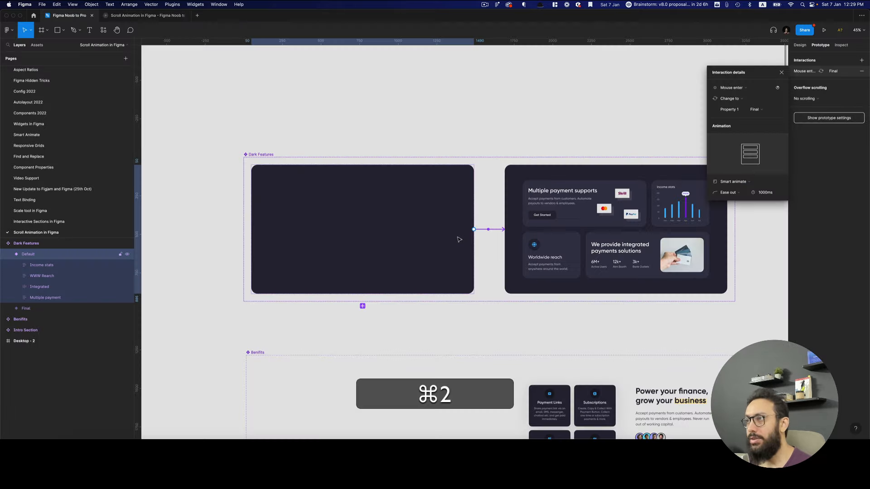
Turn the Notifications section of the Desktop - 2 frame into a component
{"action": "left_click", "coordinate": [501, 131]}
{"action": "scroll", "coordinate": [498, 131], "scroll_direction": "down", "scroll_amount": 10}
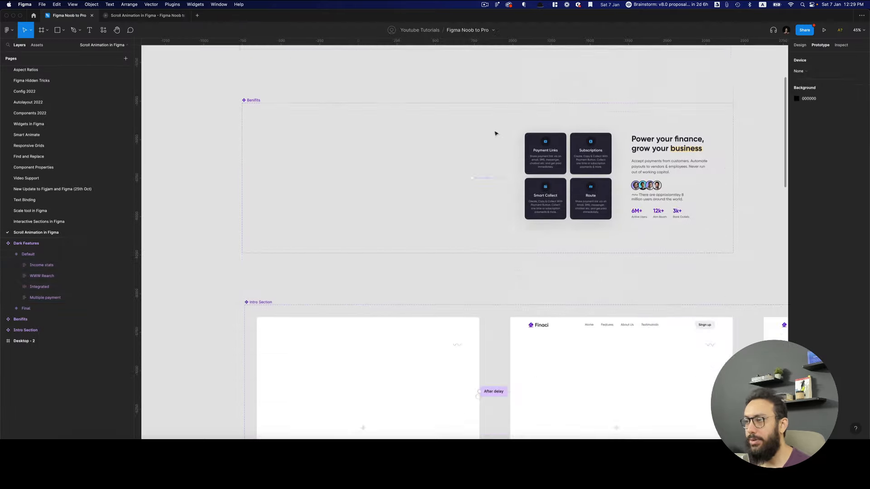
{"action": "scroll", "coordinate": [496, 133], "scroll_direction": "down", "scroll_amount": 15}
{"action": "scroll", "coordinate": [494, 135], "scroll_direction": "left", "scroll_amount": 1}
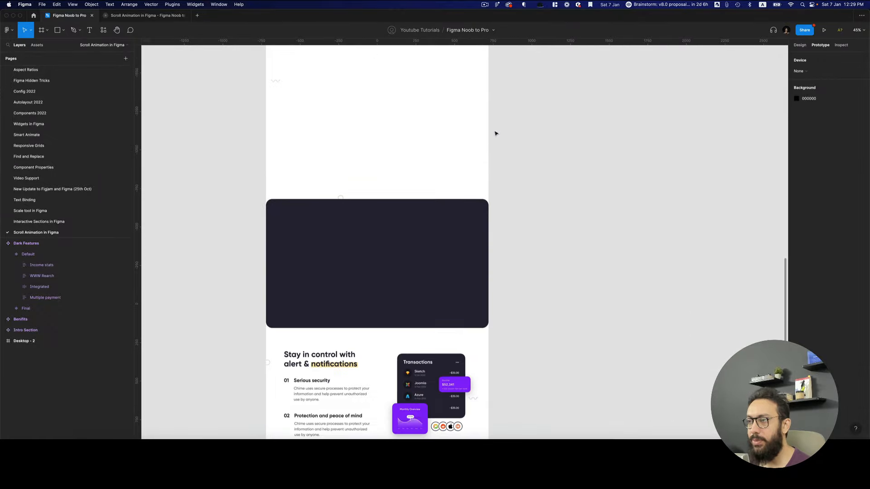
{"action": "scroll", "coordinate": [471, 172], "scroll_direction": "down", "scroll_amount": 5}
{"action": "left_click", "coordinate": [376, 162]}
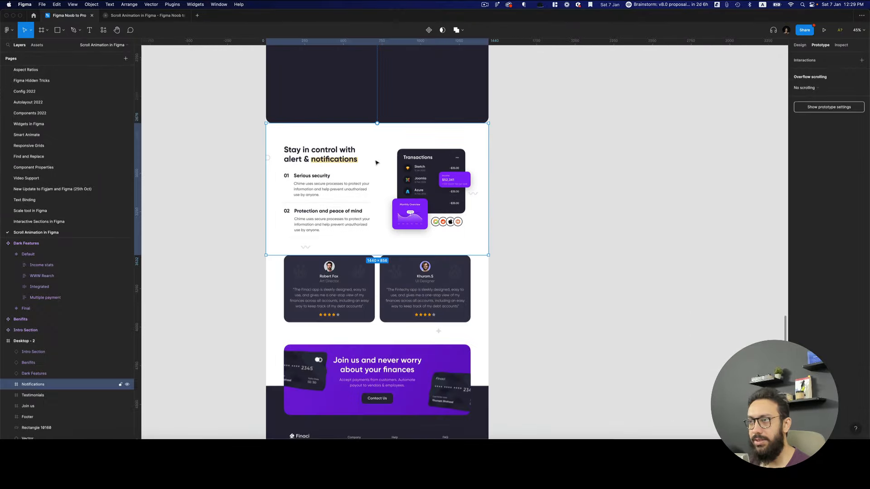
{"action": "key", "text": "alt+super+k"}
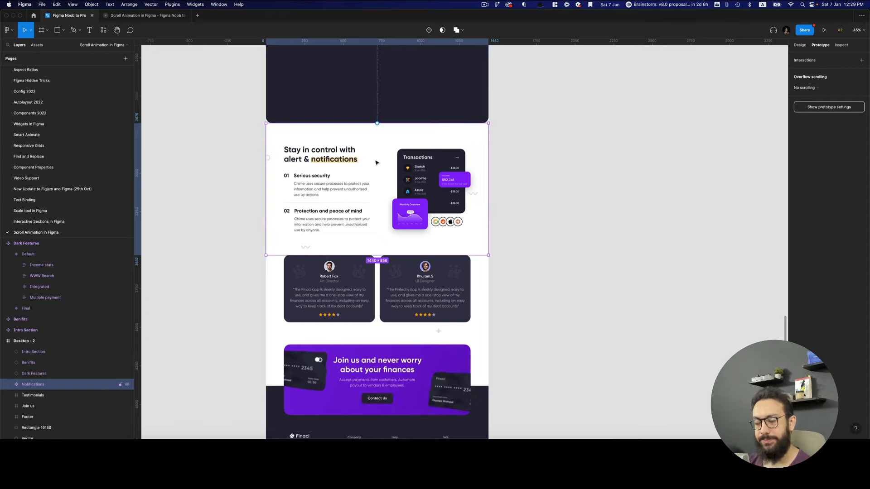
Keep a Notifications instance in the landing page and move the main component onto the empty canvas beside the page
{"action": "key", "text": "super+d"}
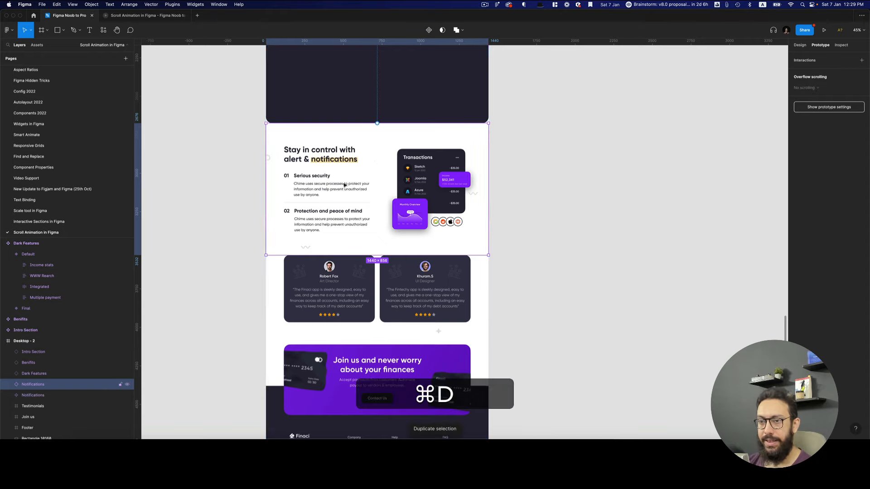
{"action": "key", "text": "super+x"}
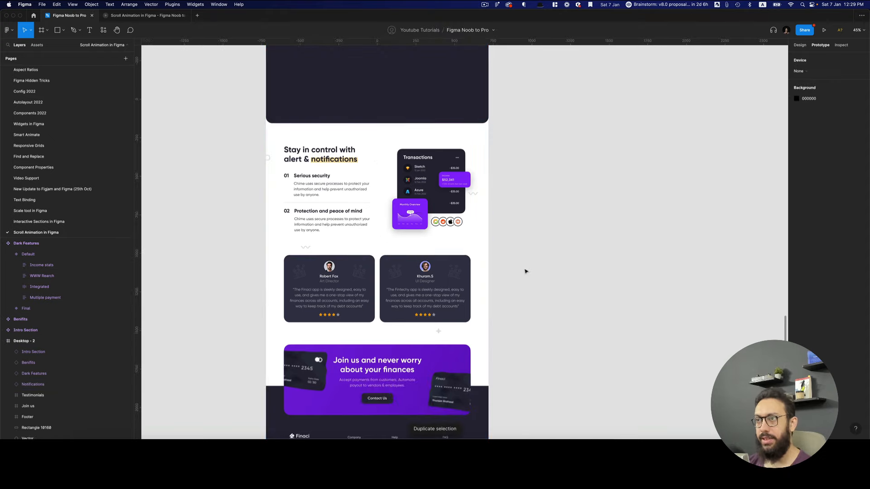
{"action": "key", "text": "super+v"}
{"action": "key", "text": "alt+super+z"}
{"action": "left_click", "coordinate": [373, 221], "text": "alt"}
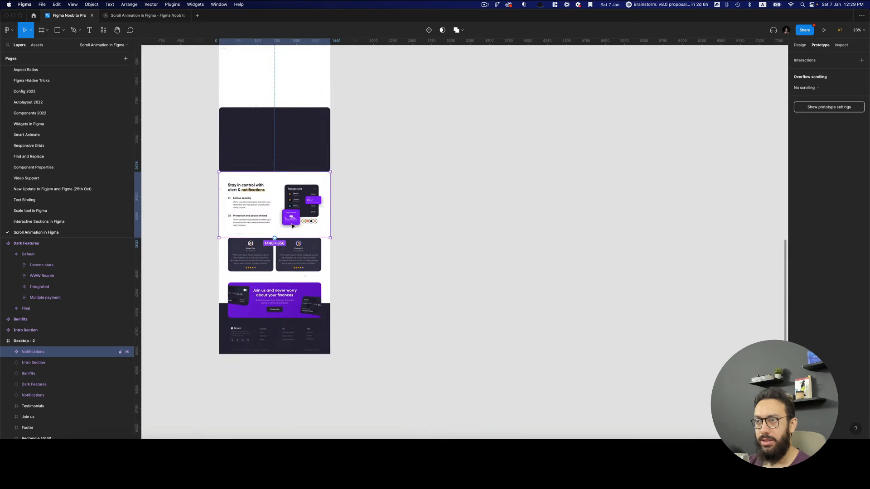
{"action": "left_click_drag", "start_coordinate": [292, 225], "coordinate": [428, 228]}
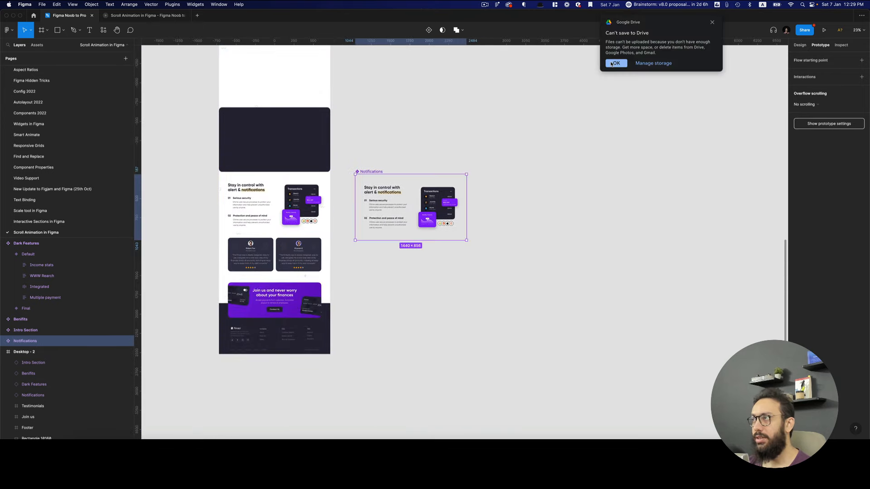
{"action": "left_click_drag", "start_coordinate": [397, 194], "coordinate": [393, 198]}
Add a second variant to the Notifications component and select the whole component set
{"action": "key", "text": "shift+e"}
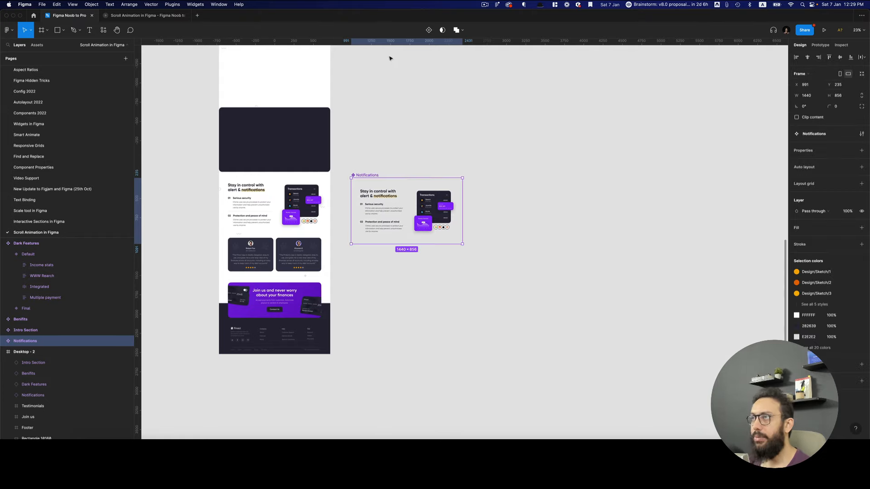
{"action": "left_click", "coordinate": [429, 30]}
{"action": "left_click", "coordinate": [371, 173]}
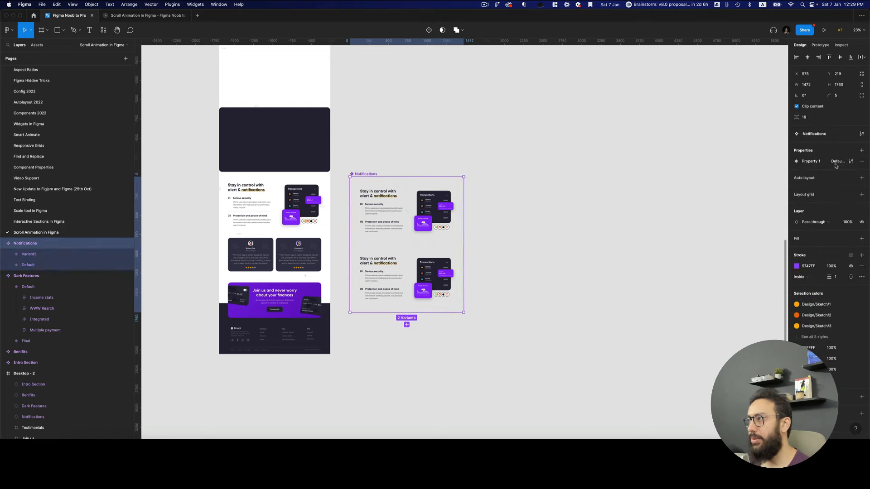
Apply a horizontal auto layout to the Notifications component set with 200 spacing between variants and 50 padding
{"action": "key", "text": "shift+a"}
{"action": "left_click", "coordinate": [806, 202]}
{"action": "type", "text": "200"}
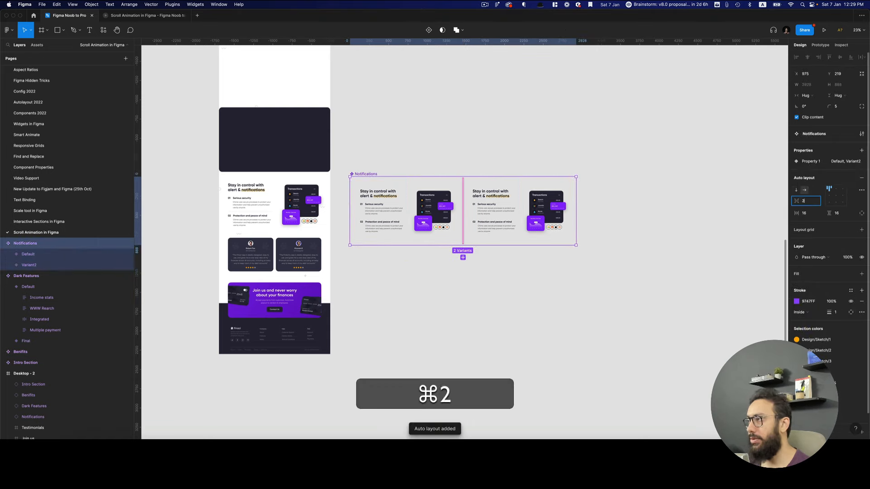
{"action": "key", "text": "Return"}
{"action": "left_click", "coordinate": [808, 214], "text": "super"}
{"action": "type", "text": "50"}
{"action": "key", "text": "Return"}
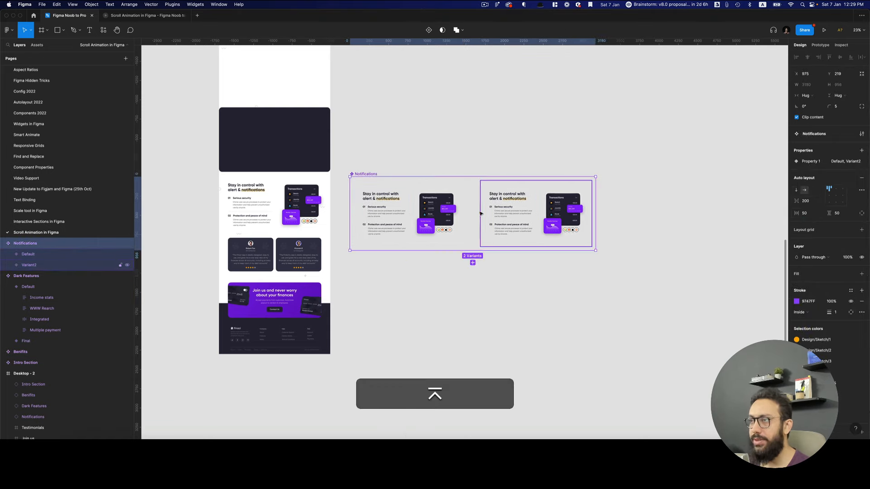
In the Default variant of Notifications, move the Right group with the Transactions graphic horizontally past the frame's right edge
{"action": "left_click", "coordinate": [434, 212], "text": "super"}
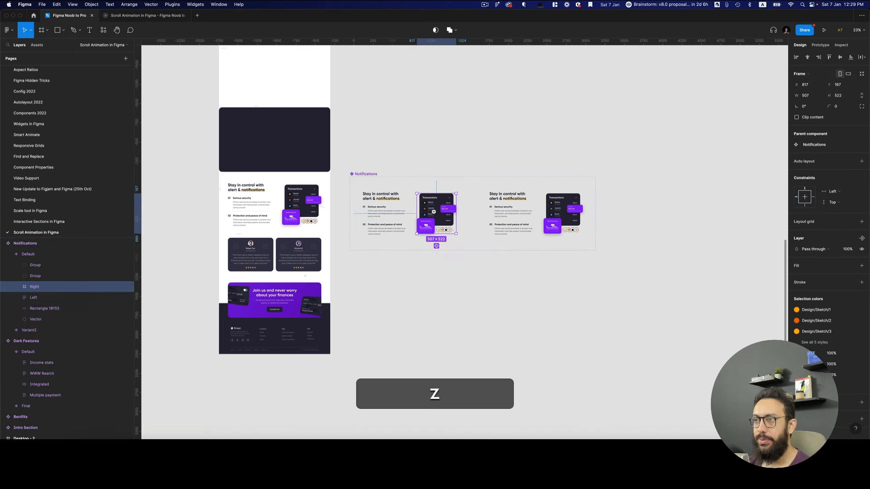
{"action": "left_click", "coordinate": [434, 212]}
{"action": "key", "text": "space"}
{"action": "left_click_drag", "start_coordinate": [433, 214], "coordinate": [618, 219]}
Move the Default variant's Left text group out past the frame's left edge, to about X -676
{"action": "double_click", "coordinate": [374, 208]}
{"action": "key", "text": "space"}
{"action": "left_click_drag", "start_coordinate": [379, 203], "coordinate": [407, 210]}
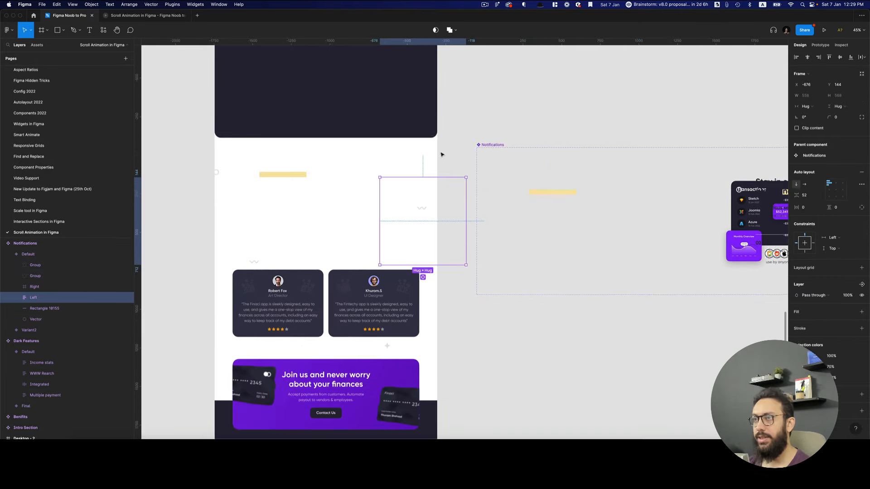
Review the earlier section components and page frames on the canvas around the Notifications component
{"action": "scroll", "coordinate": [442, 155], "scroll_direction": "up", "scroll_amount": 12}
{"action": "scroll", "coordinate": [441, 154], "scroll_direction": "right", "scroll_amount": 2}
{"action": "scroll", "coordinate": [442, 154], "scroll_direction": "down", "scroll_amount": 3}
{"action": "scroll", "coordinate": [441, 155], "scroll_direction": "up", "scroll_amount": 3}
{"action": "scroll", "coordinate": [442, 154], "scroll_direction": "left", "scroll_amount": 2}
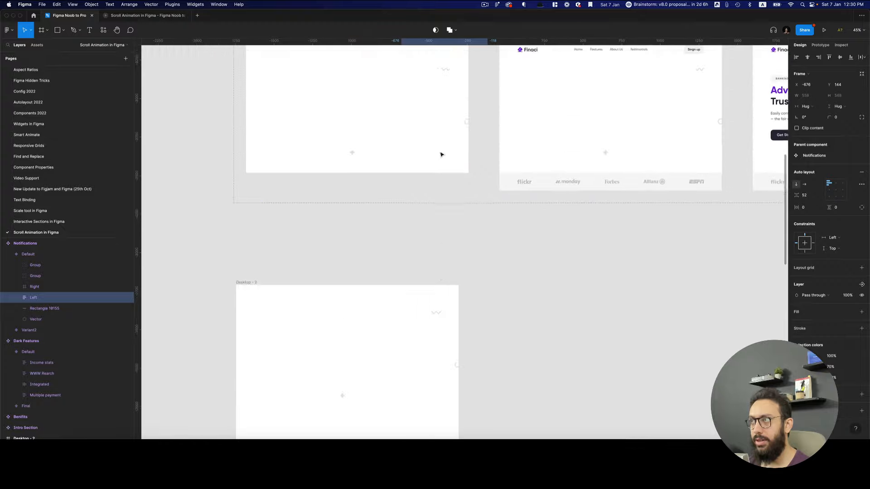
{"action": "scroll", "coordinate": [442, 155], "scroll_direction": "up", "scroll_amount": 8}
{"action": "scroll", "coordinate": [635, 206], "scroll_direction": "down", "scroll_amount": 20}
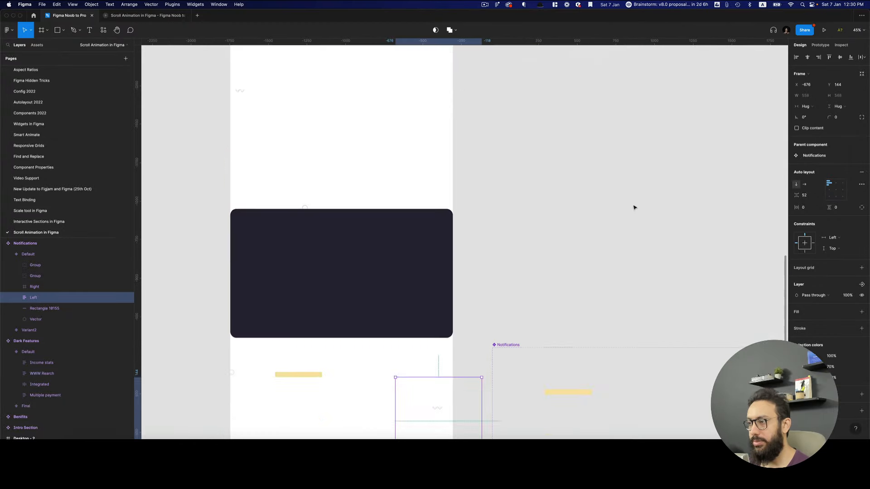
{"action": "scroll", "coordinate": [571, 219], "scroll_direction": "right", "scroll_amount": 3}
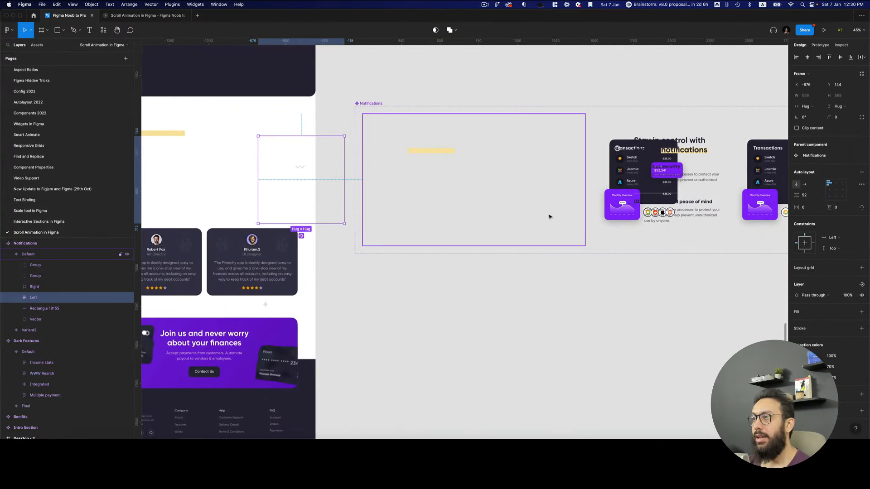
Set the opacity of the yellow highlight rectangle in the Default variant to 0%
{"action": "left_click", "coordinate": [433, 151], "text": "super"}
{"action": "key", "text": "0"}
{"action": "left_click", "coordinate": [605, 293]}
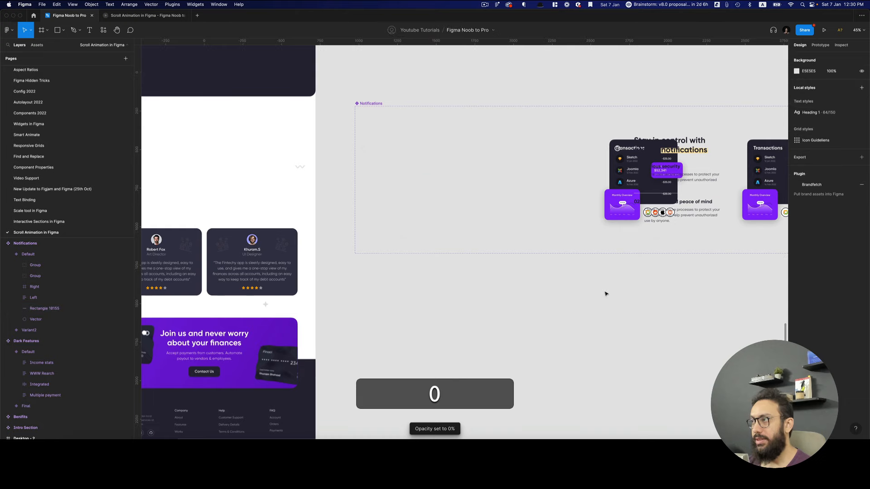
Turn on content clipping for the Default variant of Notifications
{"action": "key", "text": "z"}
{"action": "left_click", "coordinate": [552, 183], "text": "alt"}
{"action": "left_click", "coordinate": [539, 191]}
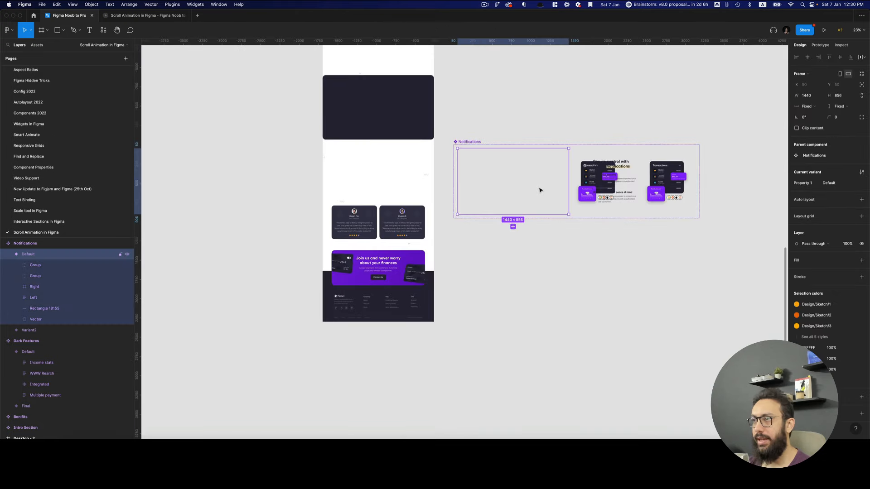
{"action": "left_click", "coordinate": [812, 129]}
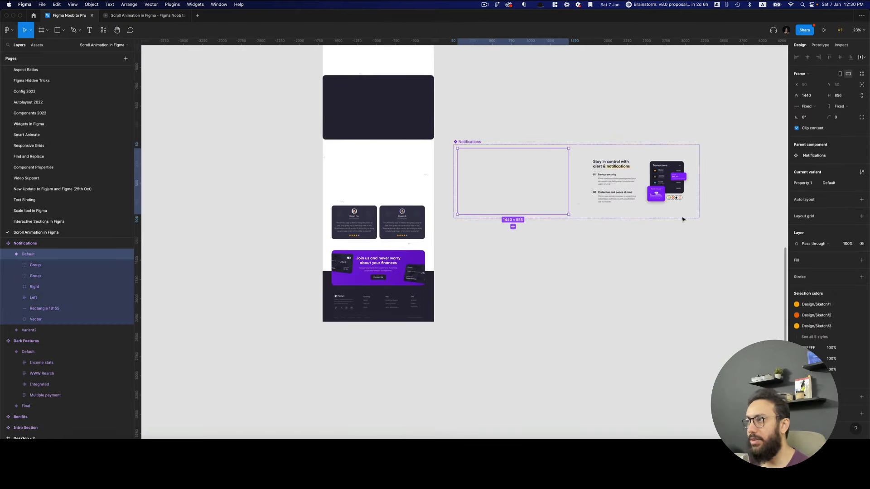
Connect the Default variant to Variant2 with a Mouse enter interaction
{"action": "key", "text": "z"}
{"action": "left_click", "coordinate": [588, 185]}
{"action": "key", "text": "shift+e"}
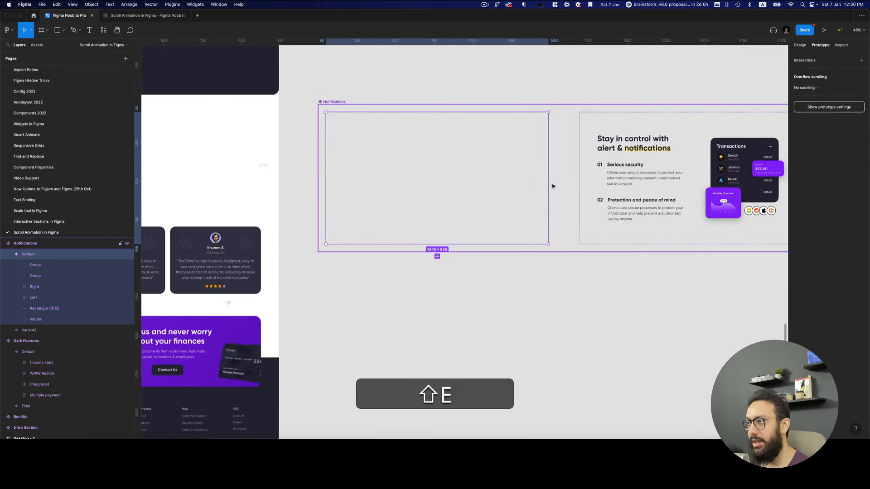
{"action": "key", "text": "shift+e"}
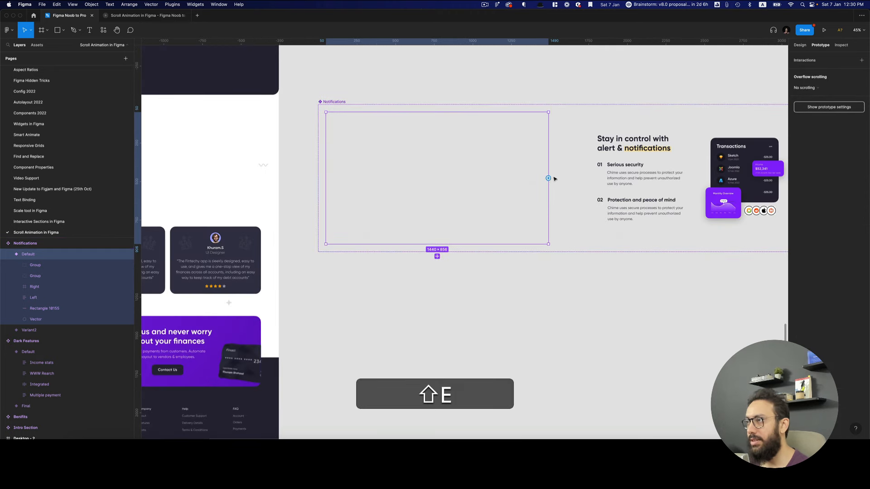
{"action": "left_click_drag", "start_coordinate": [549, 179], "coordinate": [604, 179]}
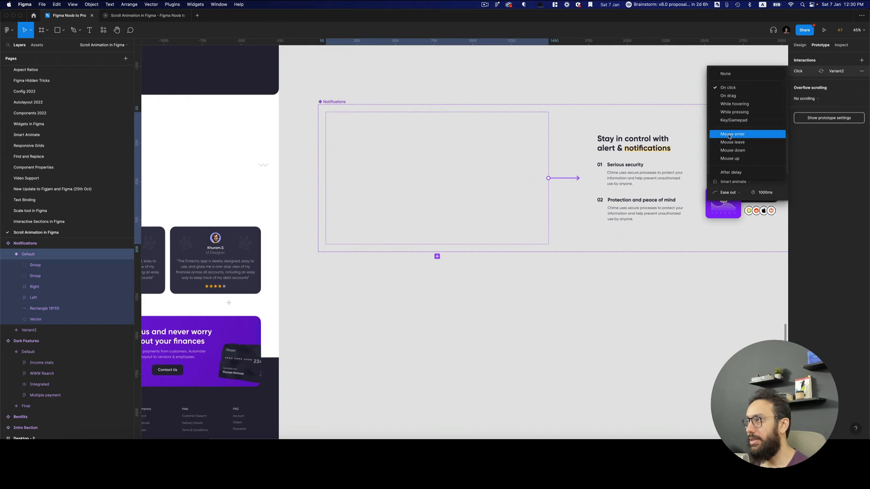
Check the highlighted word in the notifications section of the prototype preview, and return to the design file
{"action": "key", "text": "super+3"}
{"action": "scroll", "coordinate": [481, 151], "scroll_direction": "down", "scroll_amount": 3}
{"action": "scroll", "coordinate": [471, 191], "scroll_direction": "down", "scroll_amount": 3}
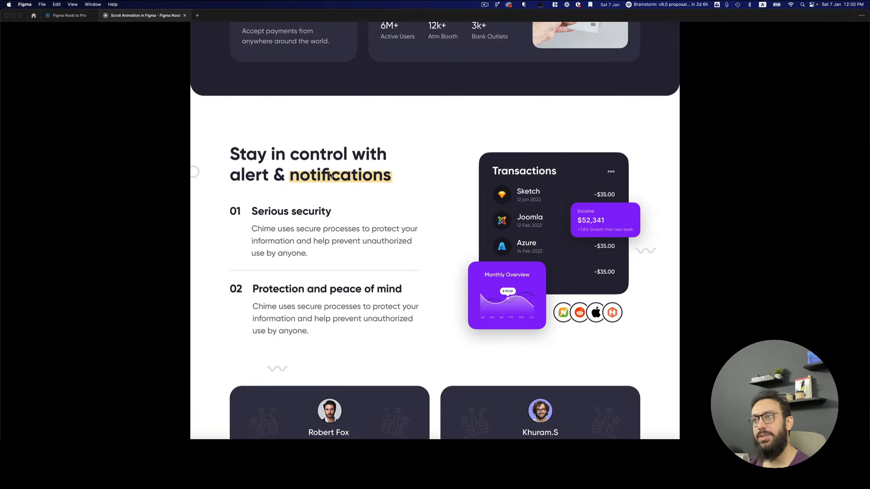
{"action": "key", "text": "super+2"}
{"action": "scroll", "coordinate": [478, 176], "scroll_direction": "right", "scroll_amount": 5}
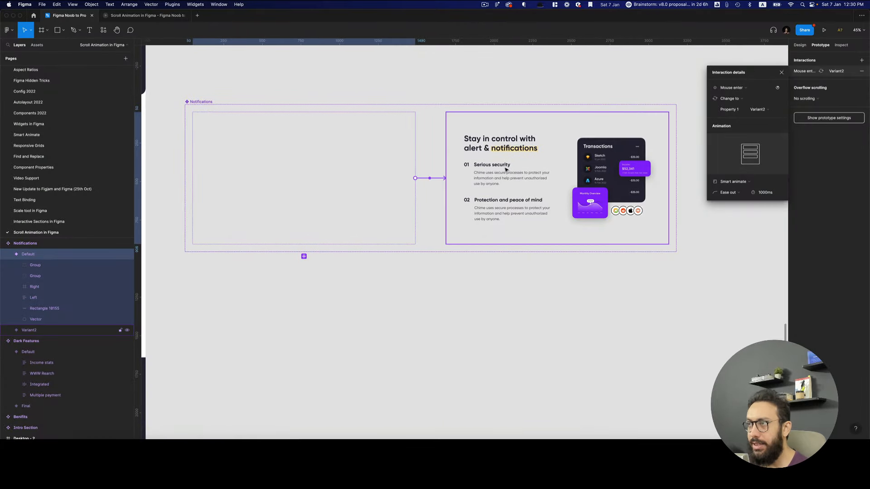
In Variant2, shrink the yellow rectangle behind "notifications" to a sliver about 5 px wide and set its opacity to 0%
{"action": "left_click", "coordinate": [331, 160]}
{"action": "left_click", "coordinate": [530, 159]}
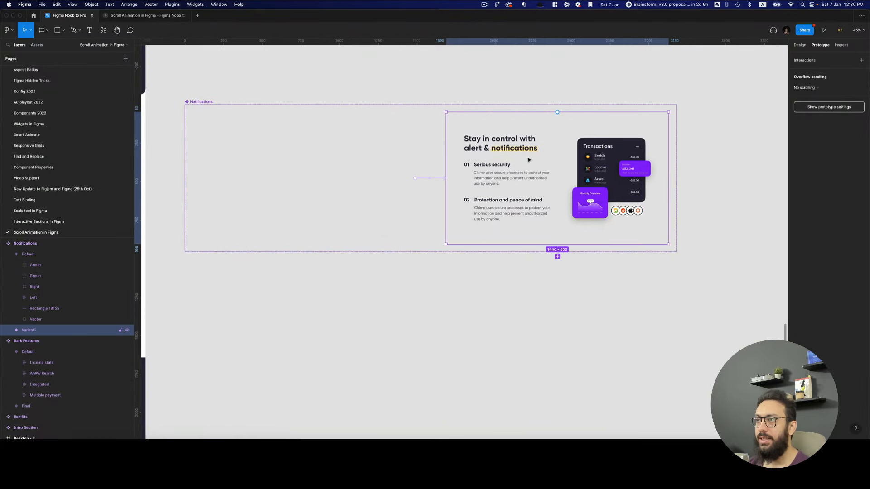
{"action": "left_click", "coordinate": [529, 152], "text": "super"}
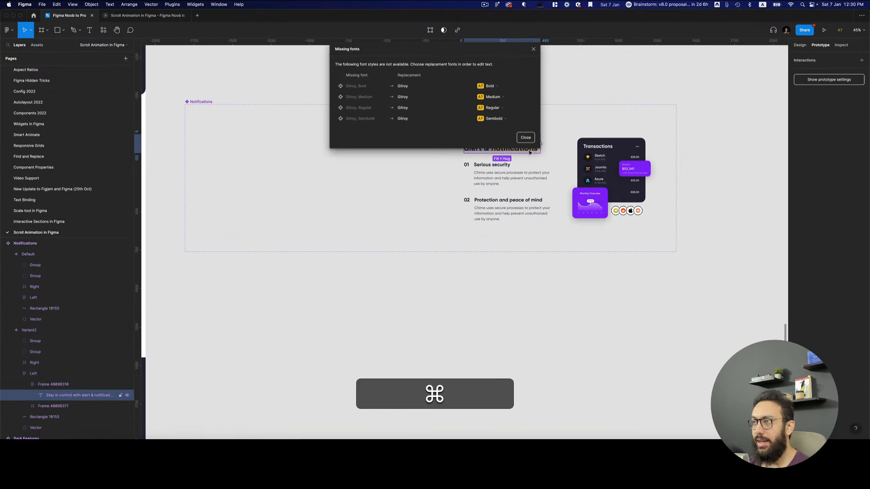
{"action": "left_click", "coordinate": [71, 411]}
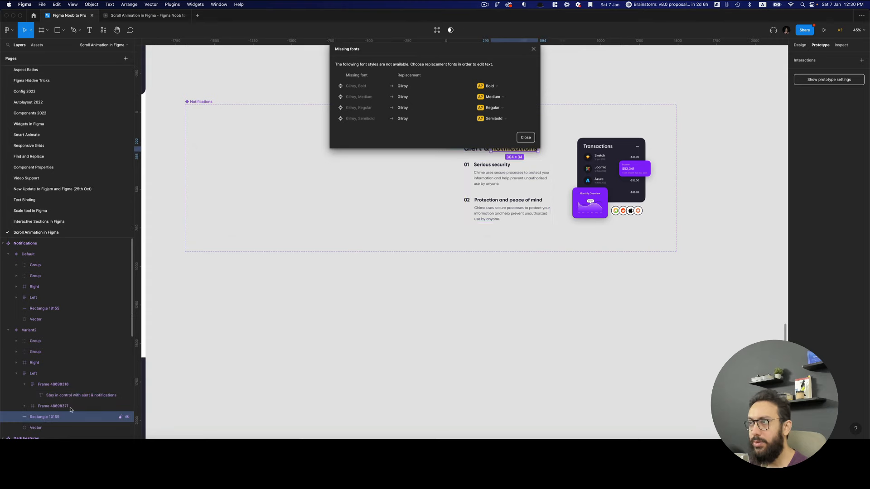
{"action": "left_click", "coordinate": [533, 50]}
{"action": "key", "text": "z"}
{"action": "left_click", "coordinate": [518, 120]}
{"action": "key", "text": "0"}
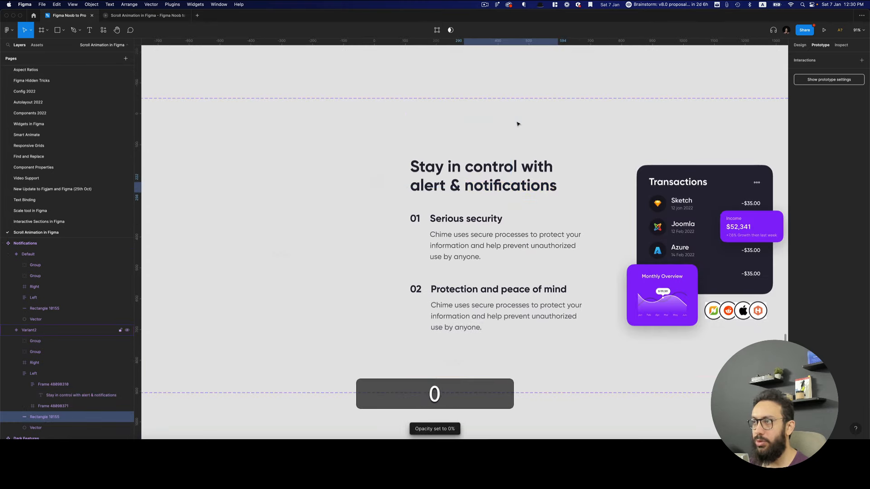
{"action": "key", "text": "super+z"}
{"action": "key", "text": "z"}
{"action": "left_click", "coordinate": [471, 187]}
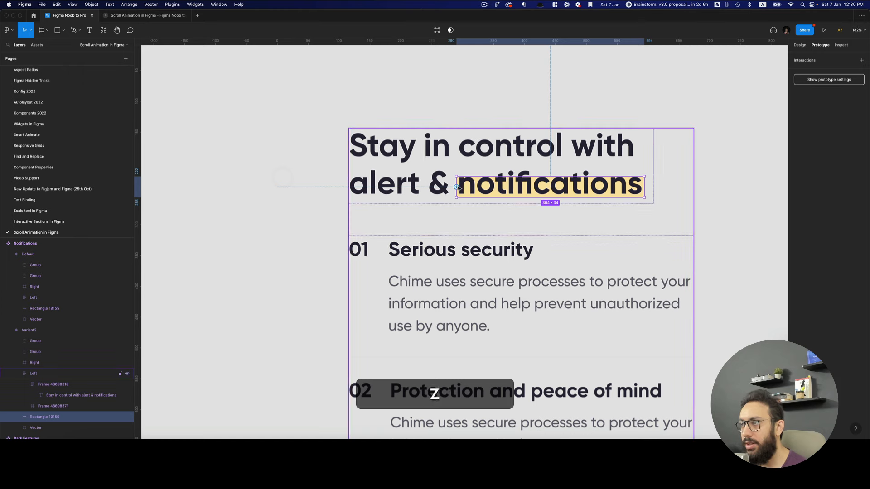
{"action": "left_click_drag", "start_coordinate": [642, 184], "coordinate": [483, 184]}
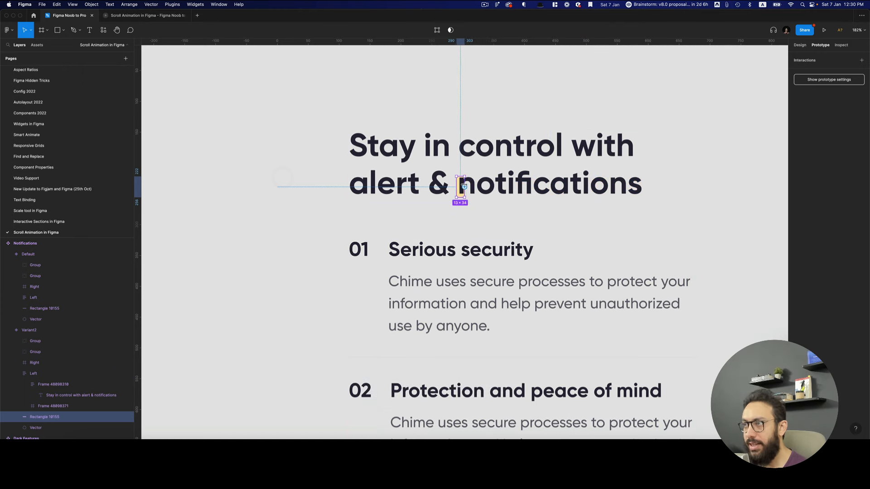
{"action": "key", "text": "0"}
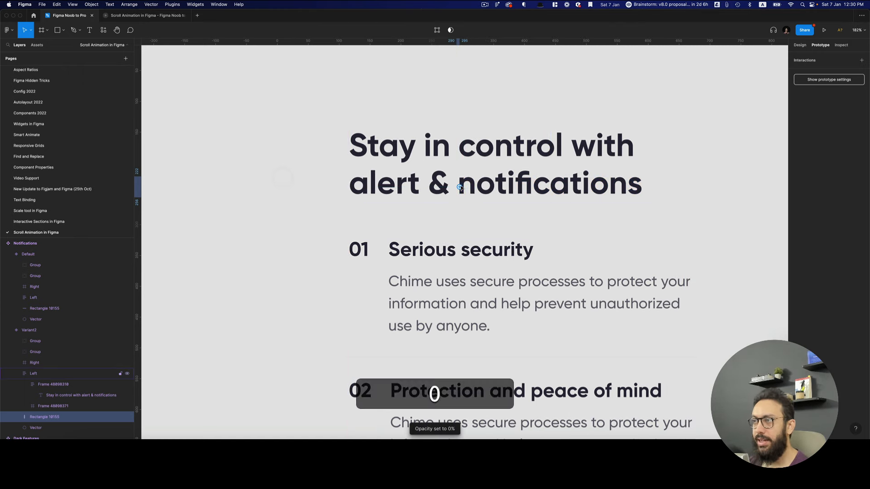
Rename the shrunken rectangle layer in Variant2 to "Highlight"
{"action": "left_click", "coordinate": [482, 176], "text": "alt"}
{"action": "key", "text": "shift+super+r"}
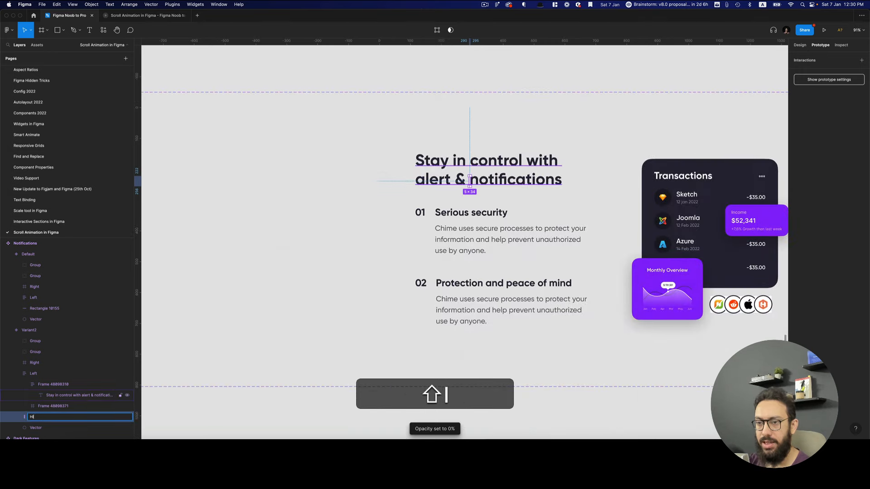
{"action": "type", "text": "Highlight"}
{"action": "key", "text": "Return"}
{"action": "left_click", "coordinate": [483, 175], "text": "alt"}
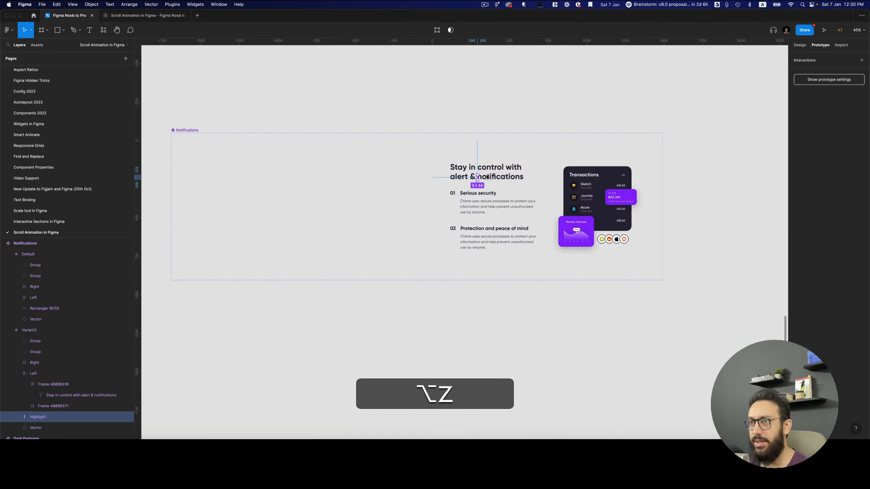
Rename the matching rectangle layer in the Default variant to "Highlight"
{"action": "left_click", "coordinate": [307, 227]}
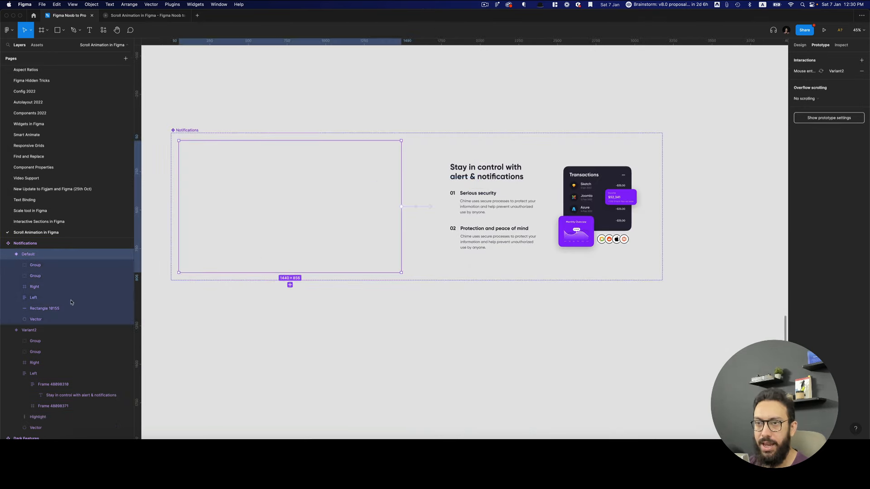
{"action": "left_click", "coordinate": [17, 300]}
{"action": "left_click", "coordinate": [45, 330]}
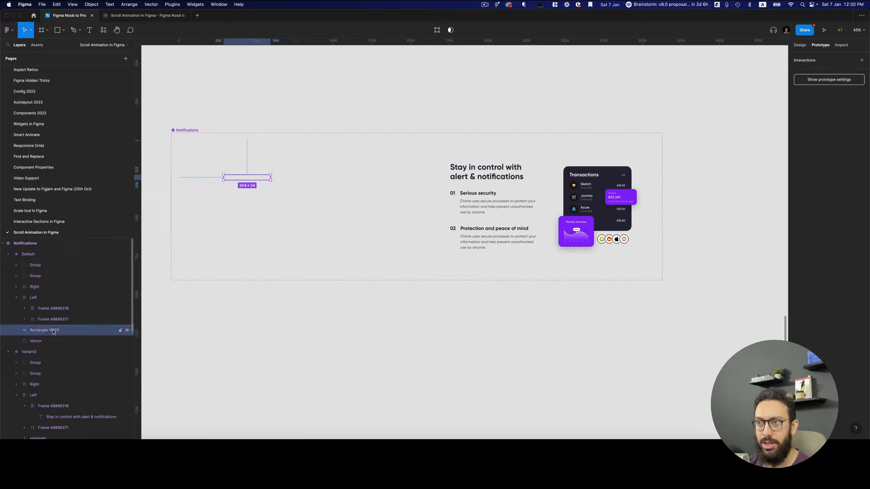
{"action": "key", "text": "shift+super+r"}
{"action": "type", "text": "H"}
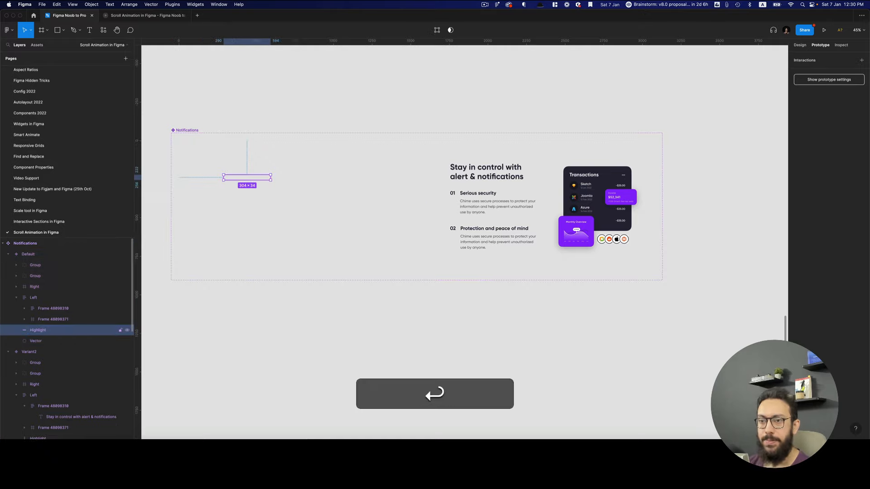
{"action": "scroll", "coordinate": [68, 290], "scroll_direction": "down", "scroll_amount": 2}
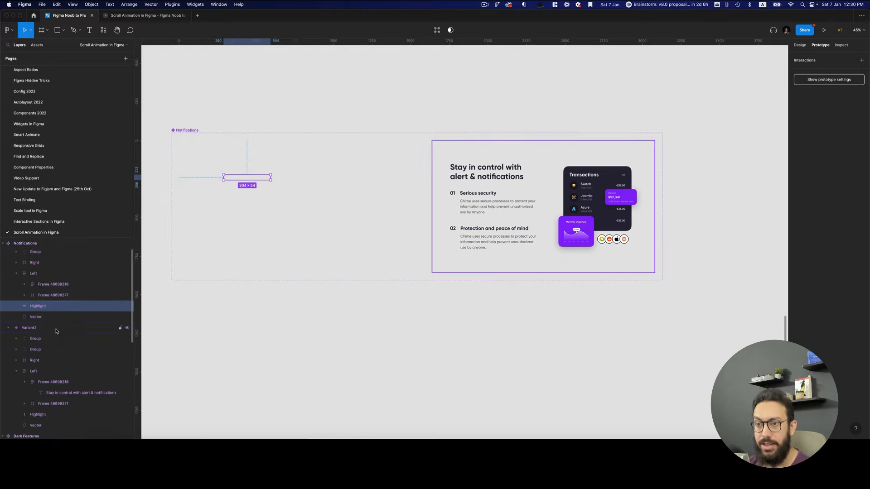
Duplicate Variant2 to add a third variant to the Notifications component
{"action": "left_click", "coordinate": [459, 308]}
{"action": "left_click", "coordinate": [473, 195]}
{"action": "key", "text": "super+d"}
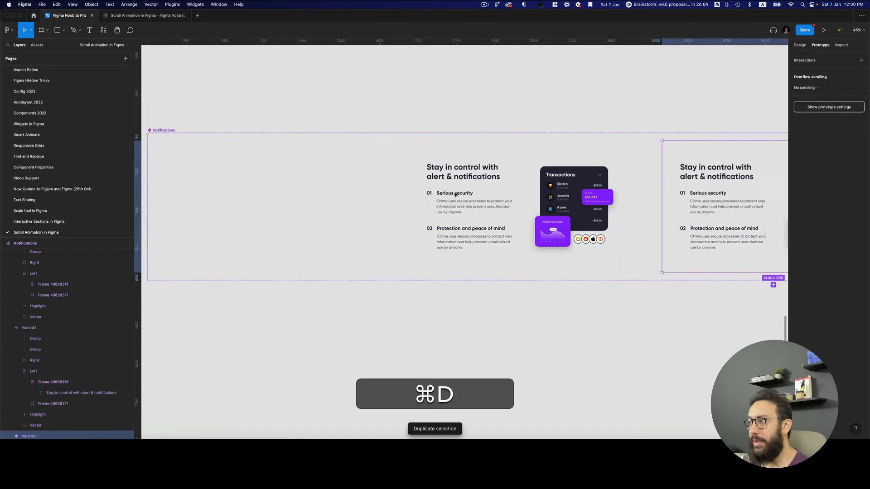
In the third variant, restore the Highlight layer to full opacity and widen it to about 303 px across the word "notifications"
{"action": "scroll", "coordinate": [455, 195], "scroll_direction": "right", "scroll_amount": 5}
{"action": "double_click", "coordinate": [500, 178], "text": "super"}
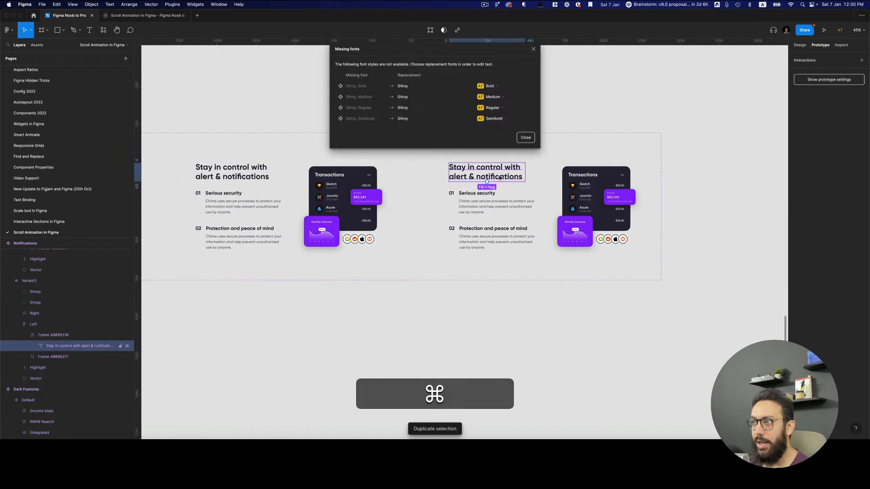
{"action": "left_click", "coordinate": [45, 369]}
{"action": "key", "text": "z"}
{"action": "left_click", "coordinate": [493, 165]}
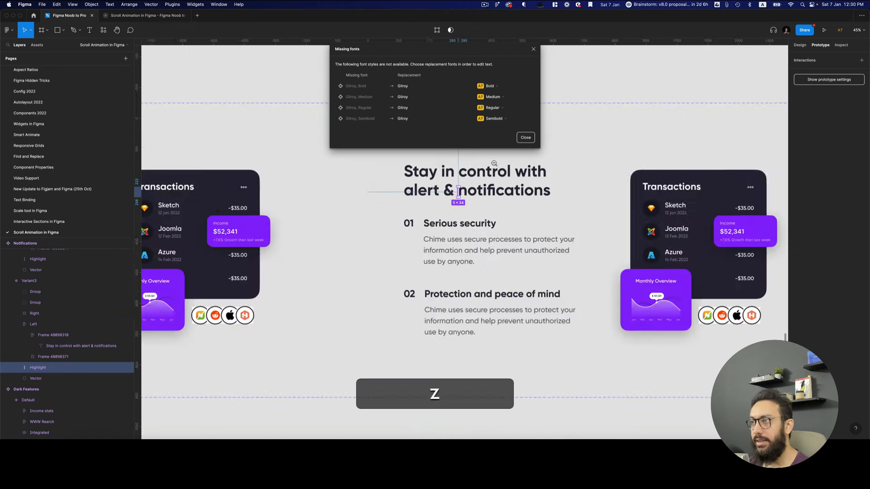
{"action": "left_click", "coordinate": [493, 165]}
{"action": "key", "text": "0"}
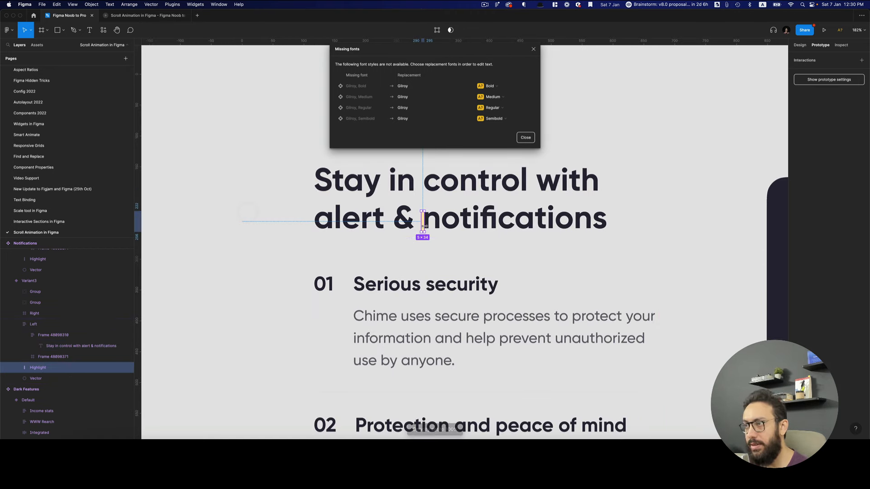
{"action": "left_click_drag", "start_coordinate": [424, 222], "coordinate": [608, 222]}
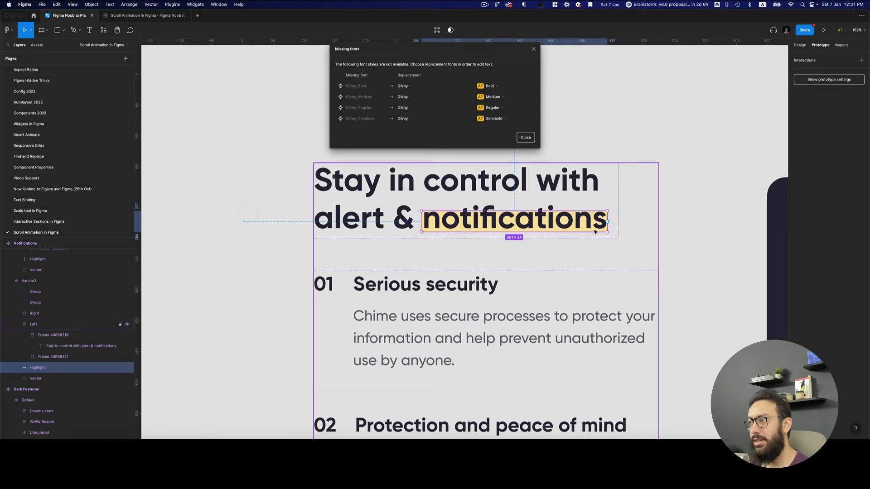
{"action": "key", "text": "super+Right"}
Connect Variant2 to Variant3 with an interaction triggered After delay
{"action": "key", "text": "super+0"}
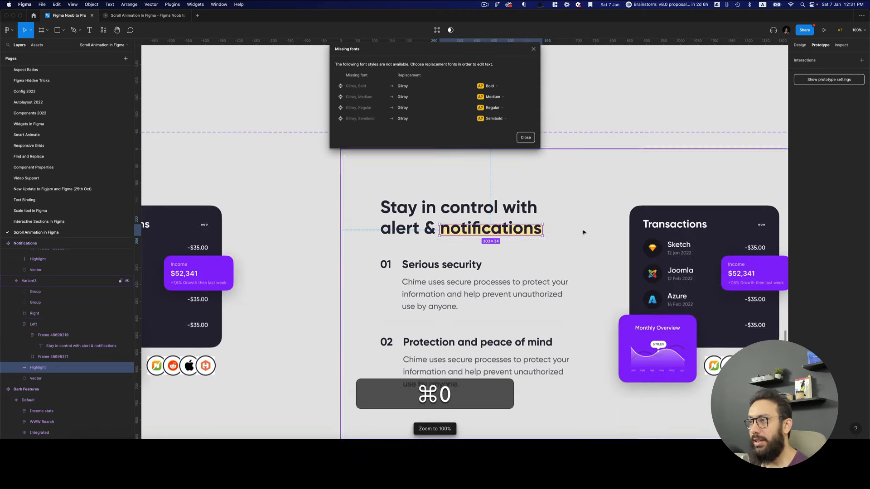
{"action": "key", "text": "super+Escape"}
{"action": "key", "text": "alt+z"}
{"action": "key", "text": "alt+shift+z"}
{"action": "key", "text": "shift+e"}
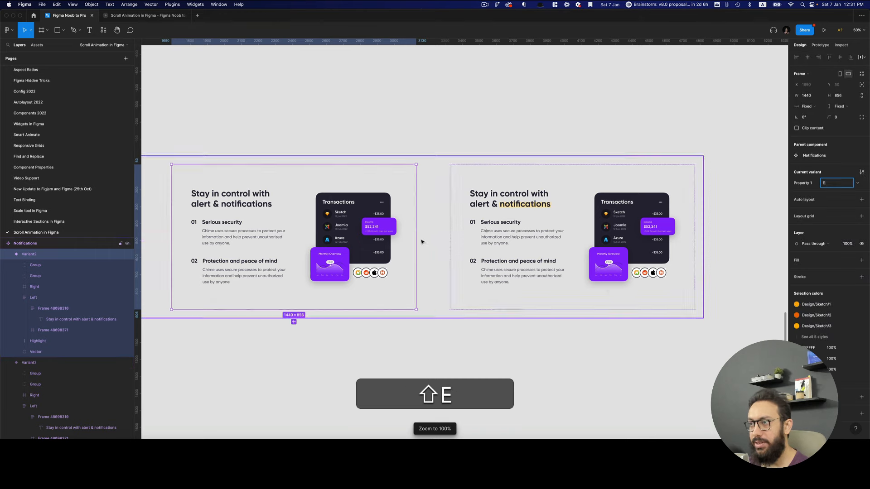
{"action": "key", "text": "shift+Escape"}
{"action": "key", "text": "shift+e"}
{"action": "left_click_drag", "start_coordinate": [416, 237], "coordinate": [634, 204]}
{"action": "left_click", "coordinate": [727, 88]}
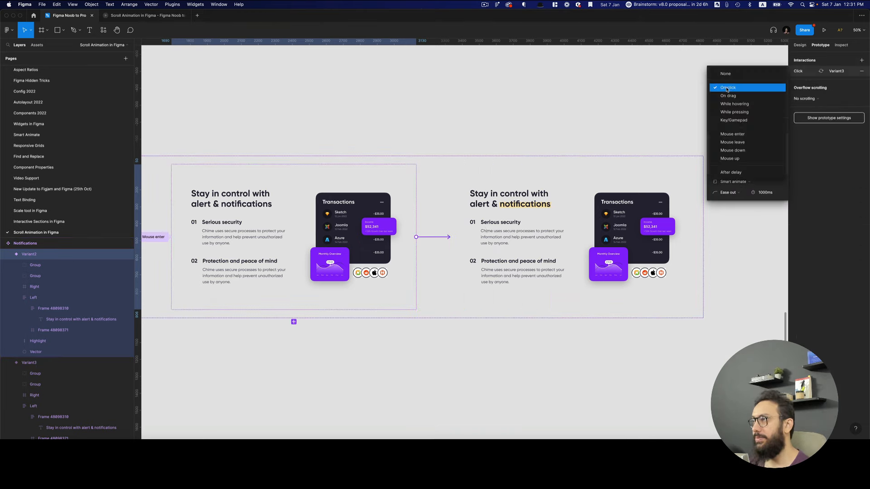
{"action": "left_click", "coordinate": [740, 172]}
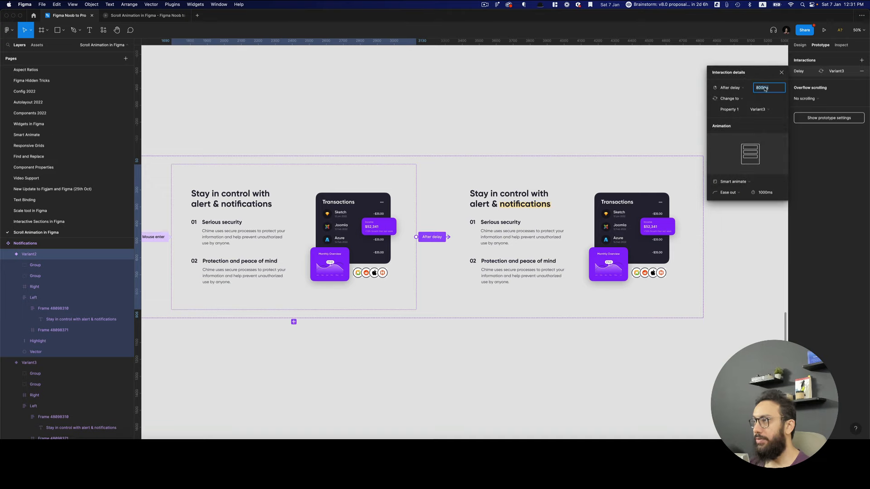
Set the delay of the interaction from Variant2 to Variant3 to 1 ms
{"action": "type", "text": "1"}
{"action": "key", "text": "Return"}
{"action": "key", "text": "super+3"}
{"action": "key", "text": "super+2"}
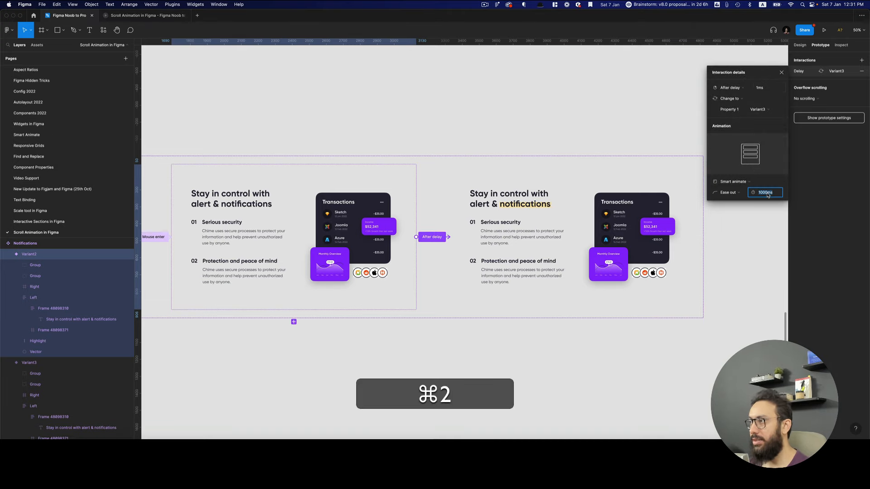
Set the duration of the transition to Variant3 to 300 ms and preview the Notifications section in the restarted prototype
{"action": "type", "text": "0"}
{"action": "key", "text": "super+3"}
{"action": "key", "text": "super+r"}
{"action": "key", "text": "r"}
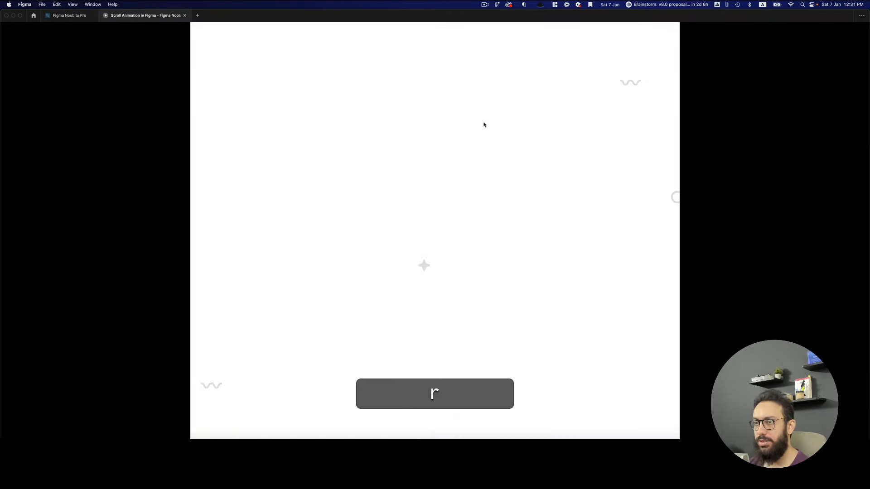
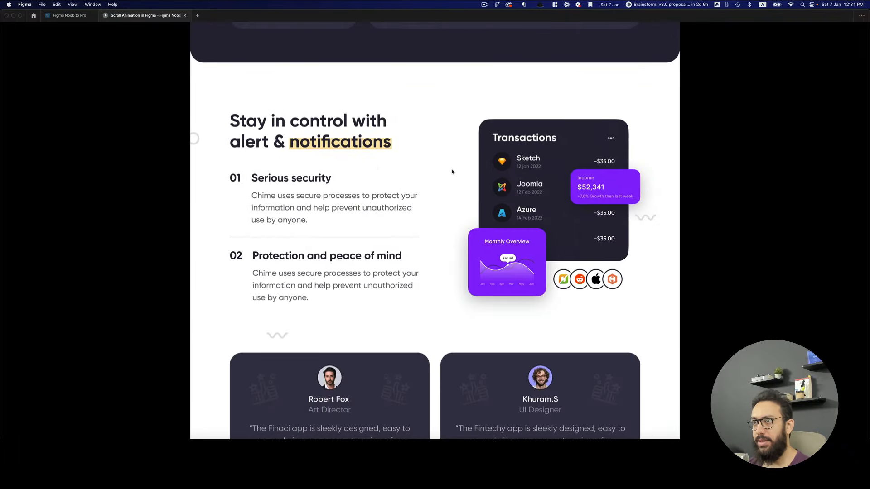
{"action": "key", "text": "super+2"}
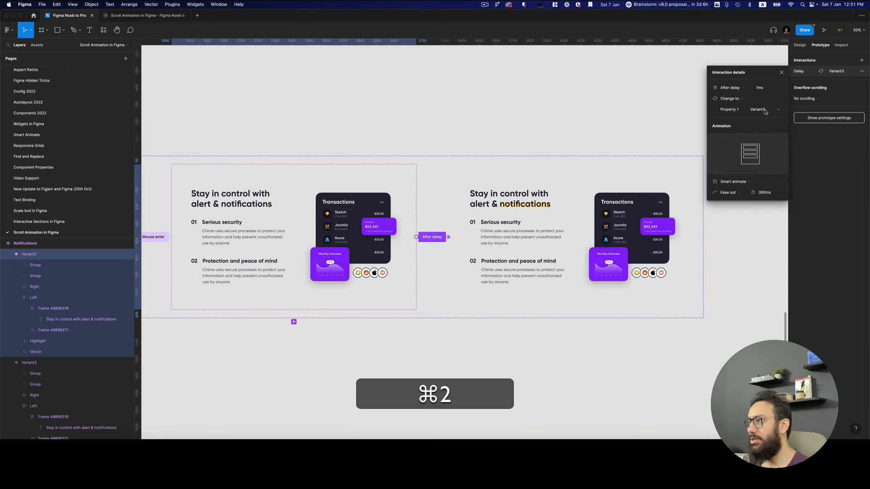
Shorten the duration of the Variant2-to-Variant3 animation to 100 ms
{"action": "type", "text": "100"}
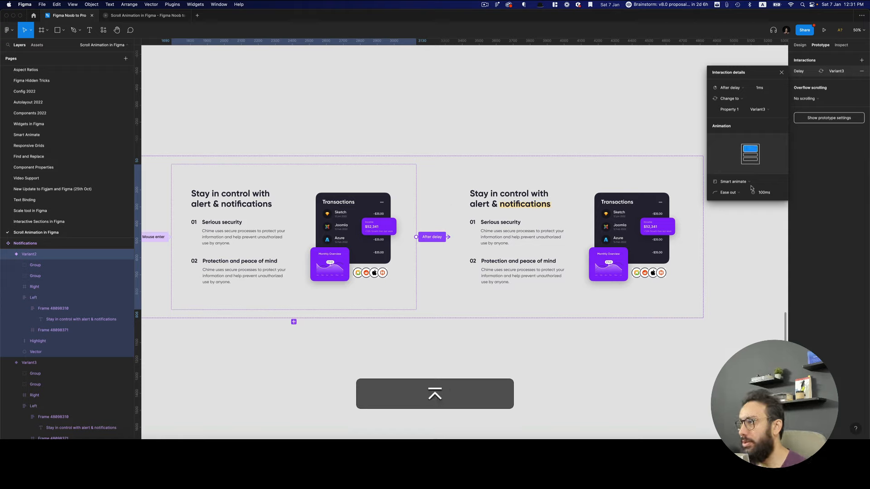
{"action": "left_click", "coordinate": [748, 182]}
{"action": "key", "text": "Escape"}
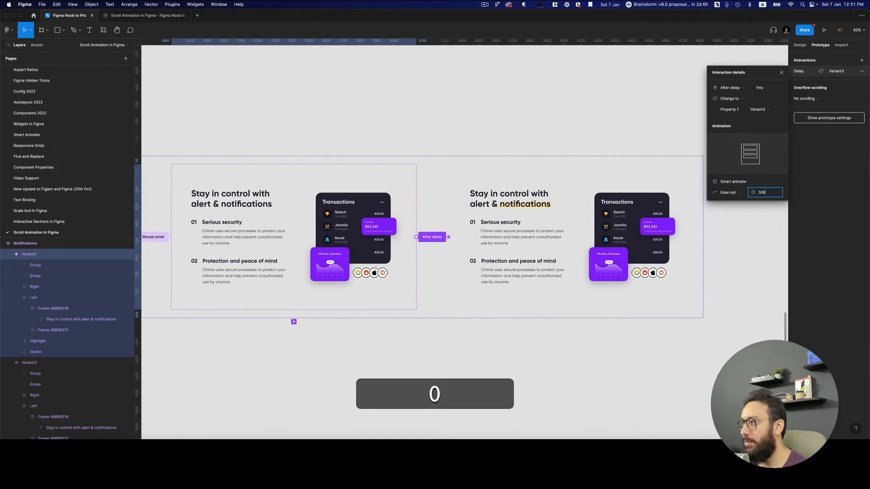
Change the easing of the transition to Variant3 to Slow and preview the highlight animation in the restarted prototype
{"action": "left_click", "coordinate": [730, 193]}
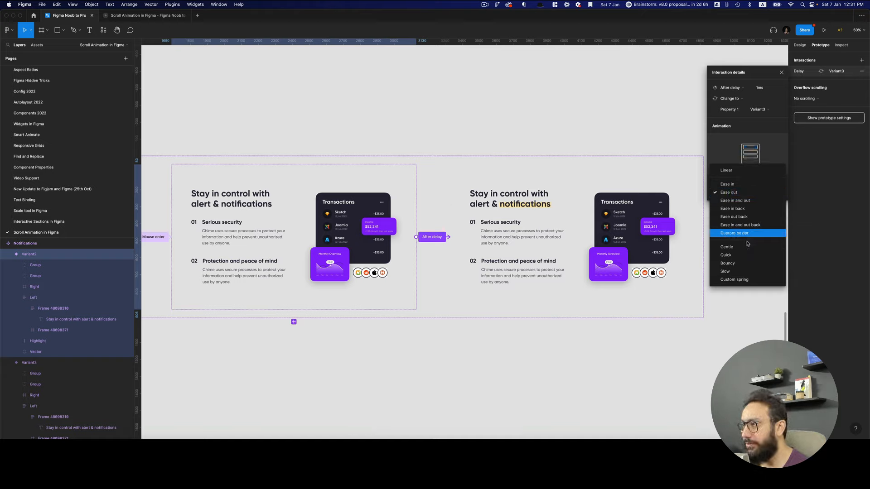
{"action": "left_click", "coordinate": [736, 270]}
{"action": "key", "text": "super+3"}
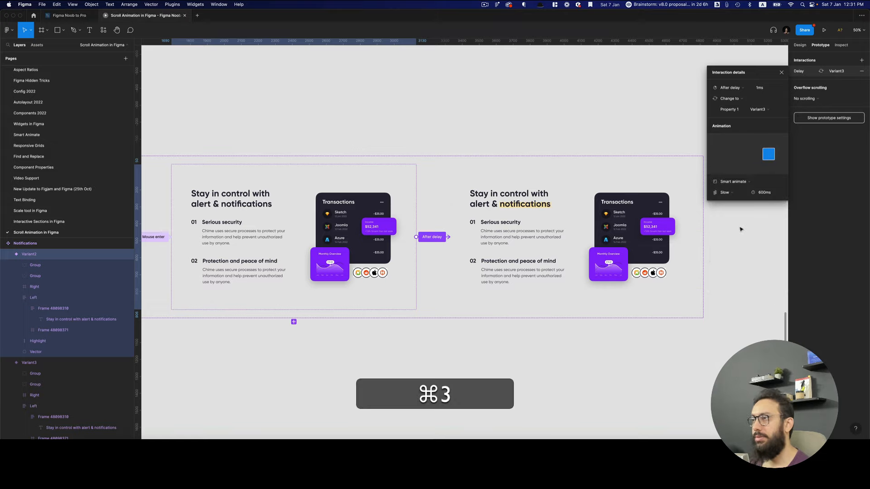
{"action": "key", "text": "super+r"}
{"action": "scroll", "coordinate": [498, 166], "scroll_direction": "down", "scroll_amount": 15}
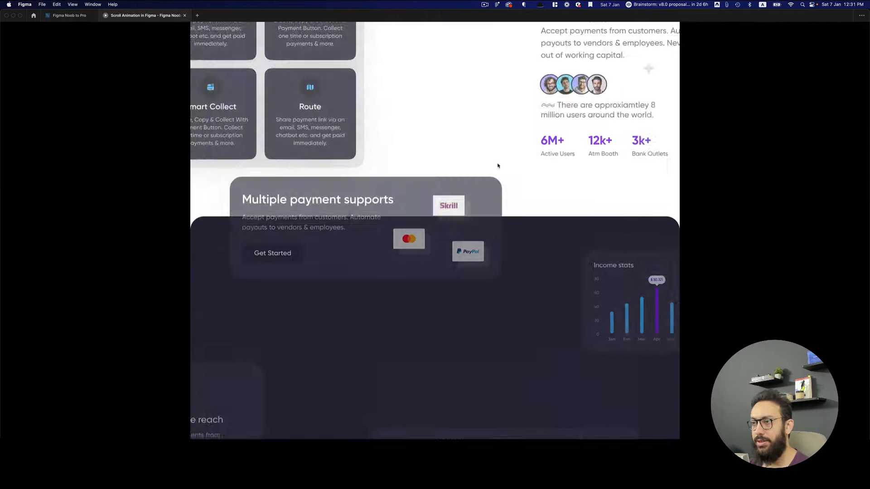
{"action": "scroll", "coordinate": [497, 166], "scroll_direction": "up", "scroll_amount": 2}
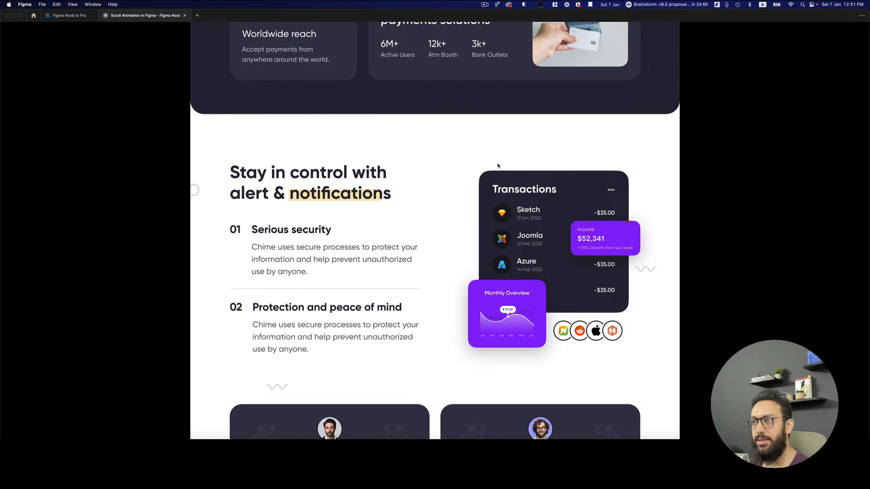
Convert the Testimonials frame in Desktop - 2 into a component
{"action": "key", "text": "super+2"}
{"action": "key", "text": "super+z"}
{"action": "key", "text": "super+z"}
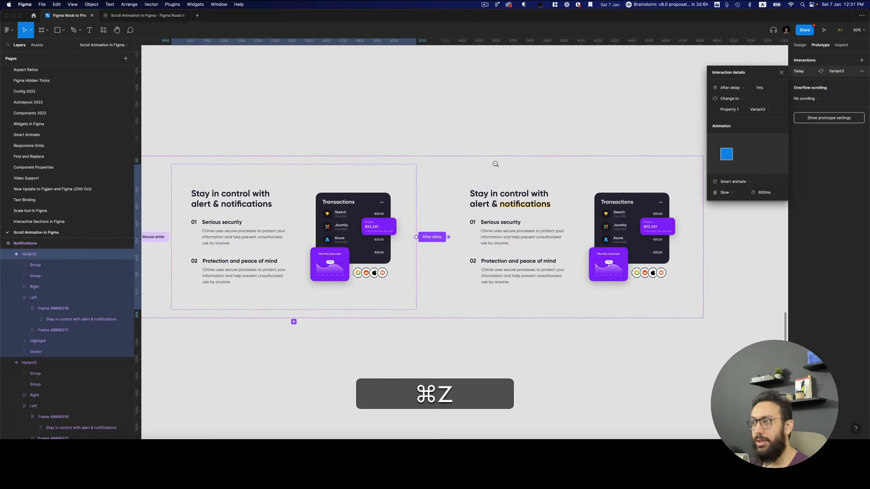
{"action": "key", "text": "space"}
{"action": "left_click_drag", "start_coordinate": [301, 190], "coordinate": [553, 137]}
{"action": "left_click_drag", "start_coordinate": [491, 186], "coordinate": [514, 237]}
{"action": "left_click", "coordinate": [458, 274]}
{"action": "key", "text": "z"}
{"action": "left_click", "coordinate": [404, 249]}
{"action": "left_click", "coordinate": [373, 242]}
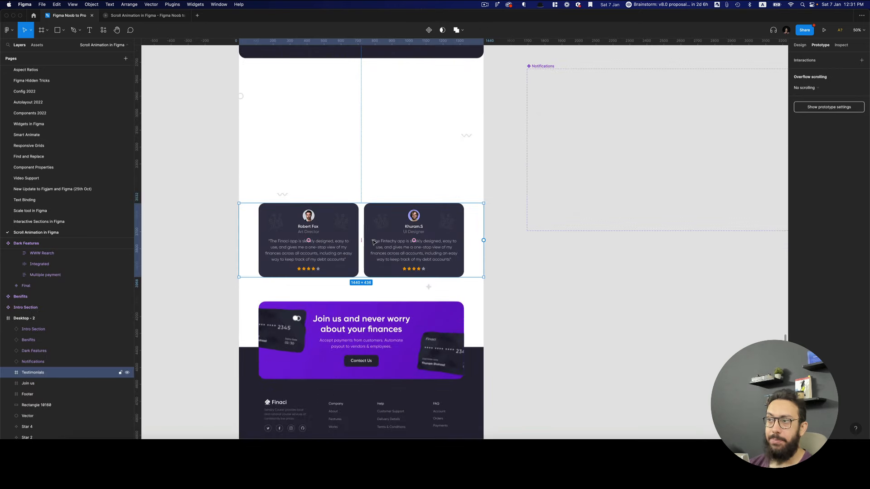
{"action": "key", "text": "alt+super+k"}
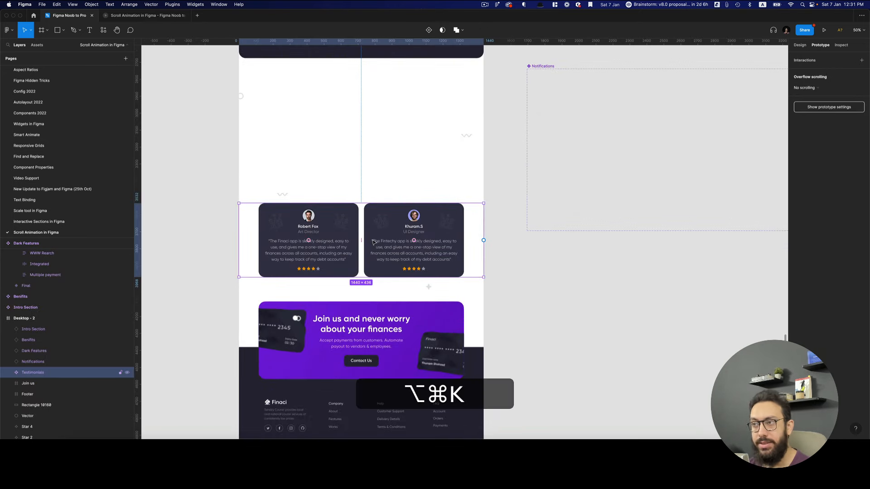
Duplicate Testimonials to leave an instance in Desktop - 2, and move the main component onto the canvas below the Notifications component
{"action": "key", "text": "super+d"}
{"action": "key", "text": "super+x"}
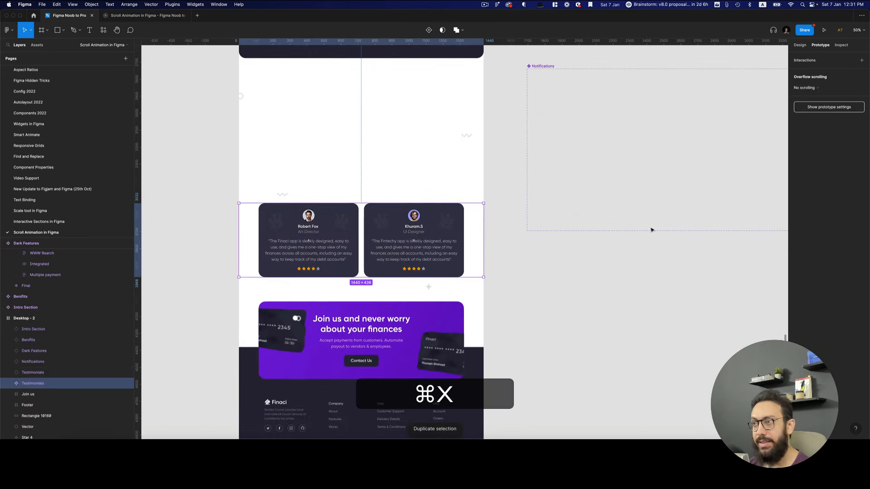
{"action": "key", "text": "super+z"}
{"action": "left_click", "coordinate": [695, 326]}
{"action": "left_click", "coordinate": [603, 300], "text": "alt"}
{"action": "left_click_drag", "start_coordinate": [391, 240], "coordinate": [676, 317]}
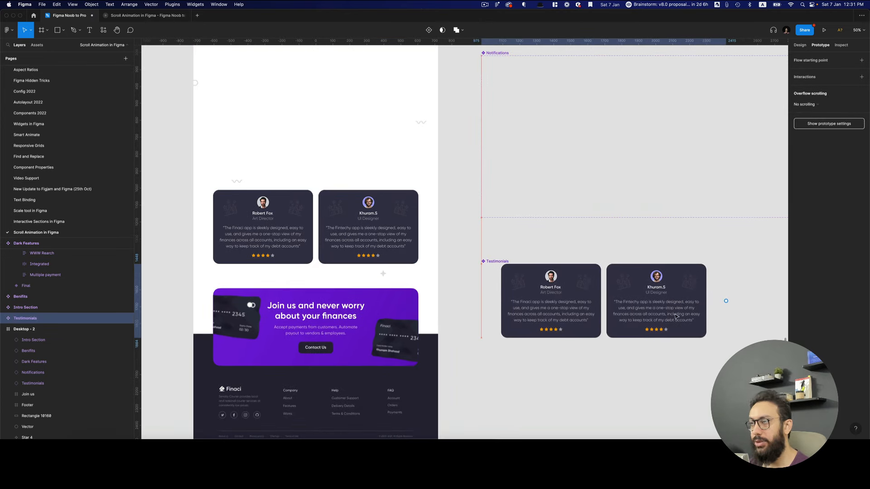
Add a second variant to Testimonials and lay the variants out in a horizontal auto layout with 50 padding and 200 spacing
{"action": "left_click", "coordinate": [429, 29]}
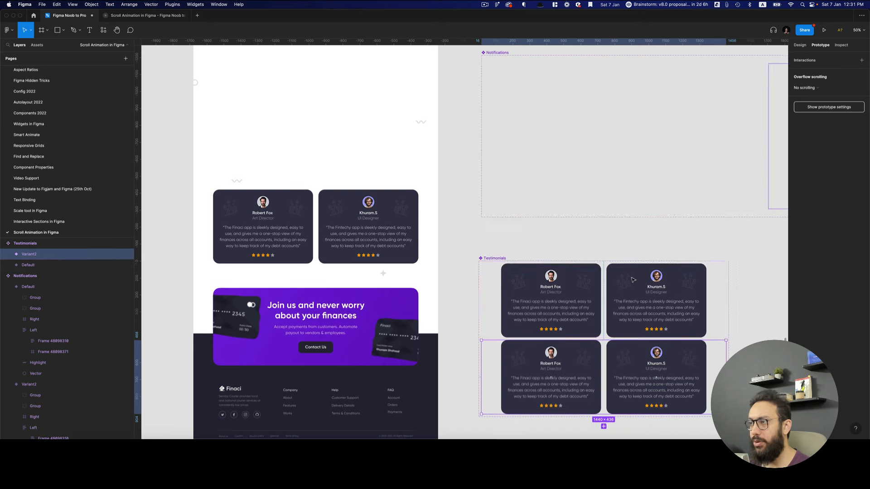
{"action": "scroll", "coordinate": [589, 271], "scroll_direction": "down", "scroll_amount": 3}
{"action": "left_click", "coordinate": [498, 197], "text": "shift"}
{"action": "key", "text": "shift+a"}
{"action": "key", "text": "shift+e"}
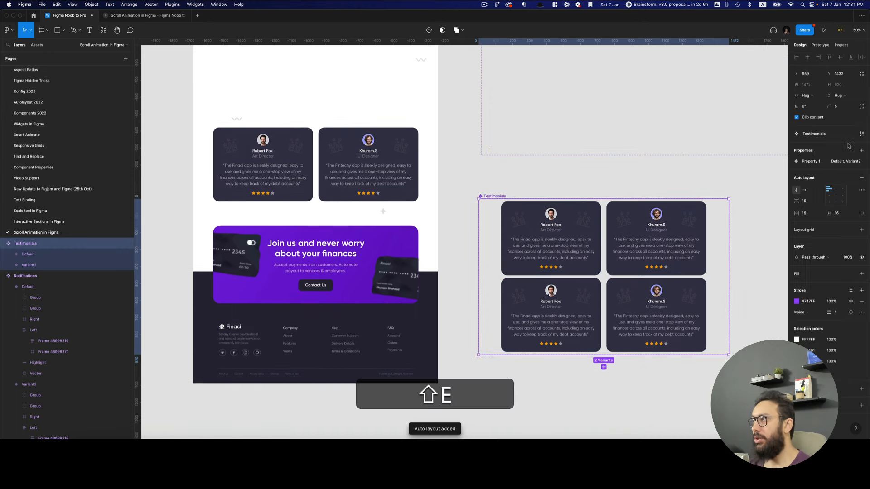
{"action": "type", "text": "50"}
{"action": "key", "text": "Return"}
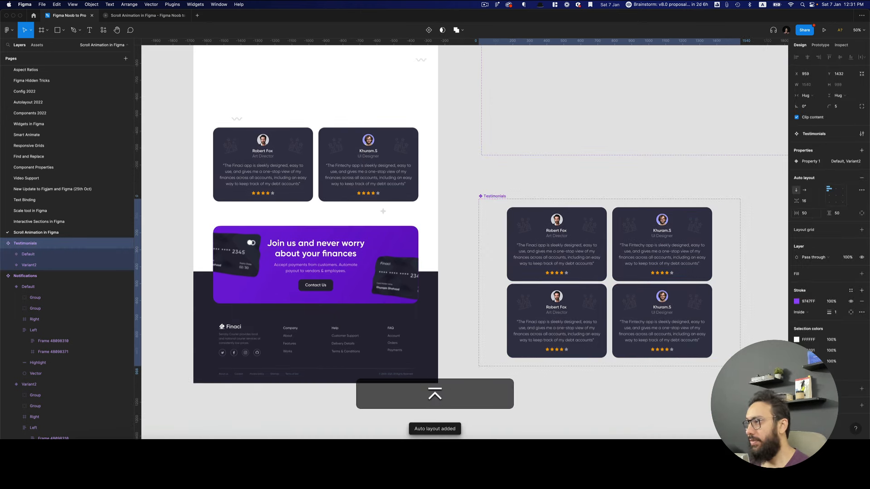
{"action": "type", "text": "200"}
{"action": "key", "text": "Return"}
{"action": "left_click", "coordinate": [805, 190]}
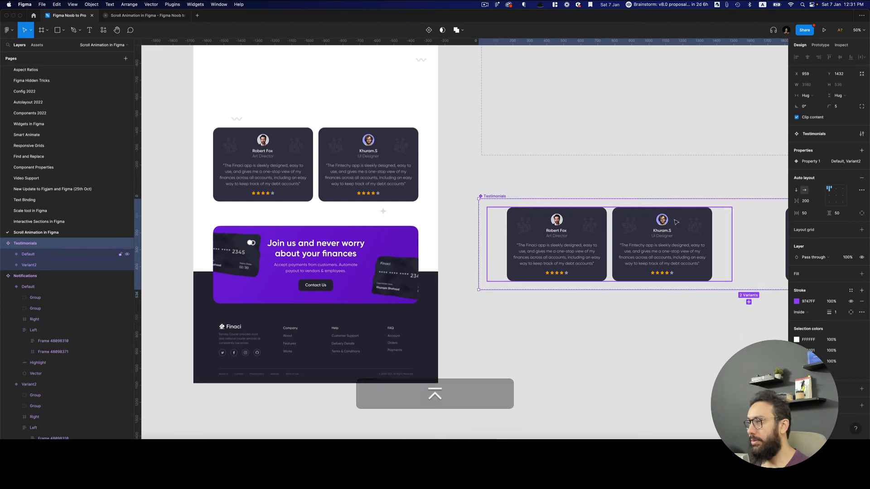
In the Default variant of Testimonials, move the UI Designer card up to Y -538 and the Art Director card down to Y 540
{"action": "scroll", "coordinate": [607, 225], "scroll_direction": "right", "scroll_amount": 5}
{"action": "scroll", "coordinate": [528, 231], "scroll_direction": "right", "scroll_amount": 1}
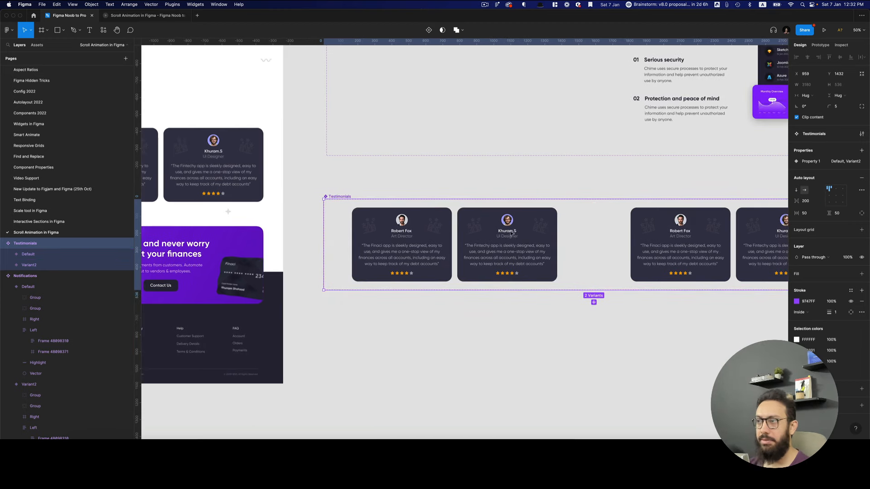
{"action": "left_click", "coordinate": [510, 233]}
{"action": "type", "text": "E"}
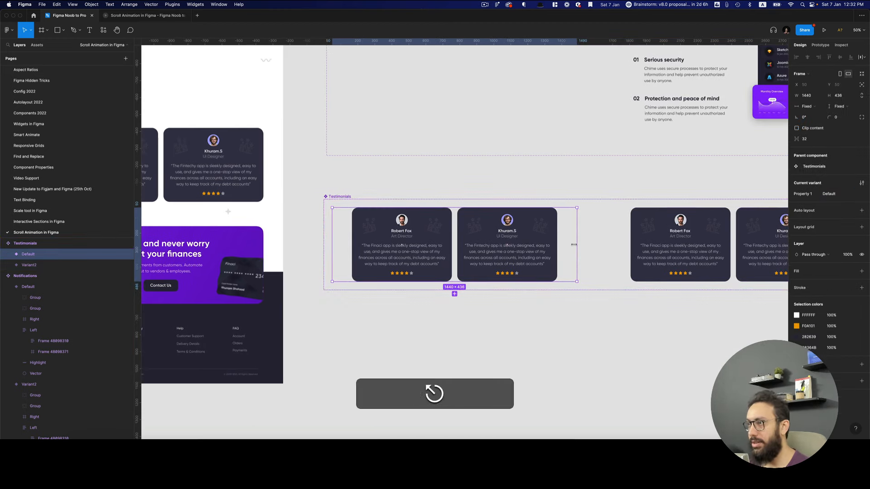
{"action": "left_click", "coordinate": [542, 248]}
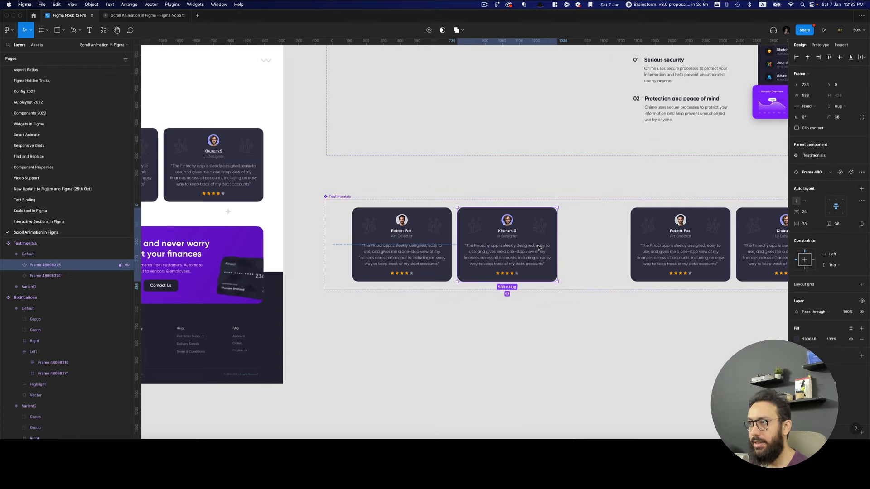
{"action": "left_click_drag", "start_coordinate": [539, 248], "coordinate": [539, 158]}
{"action": "left_click_drag", "start_coordinate": [469, 233], "coordinate": [588, 280]}
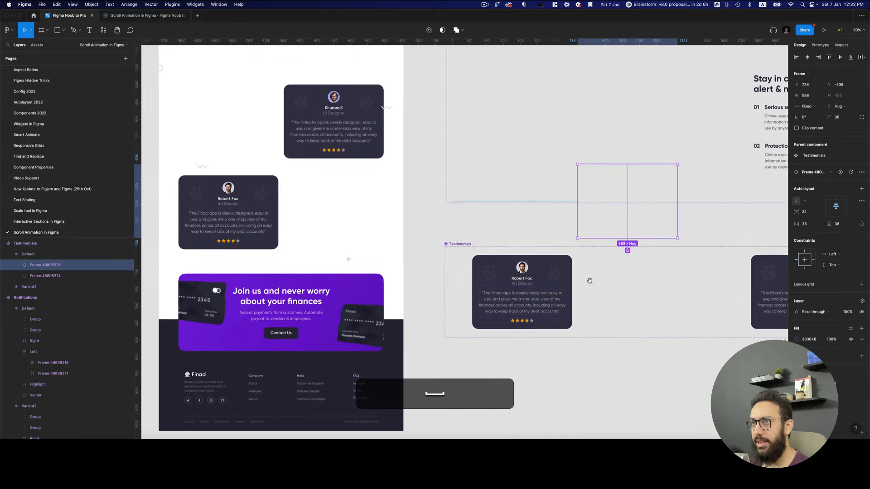
{"action": "left_click", "coordinate": [522, 297]}
{"action": "left_click_drag", "start_coordinate": [521, 315], "coordinate": [518, 390]}
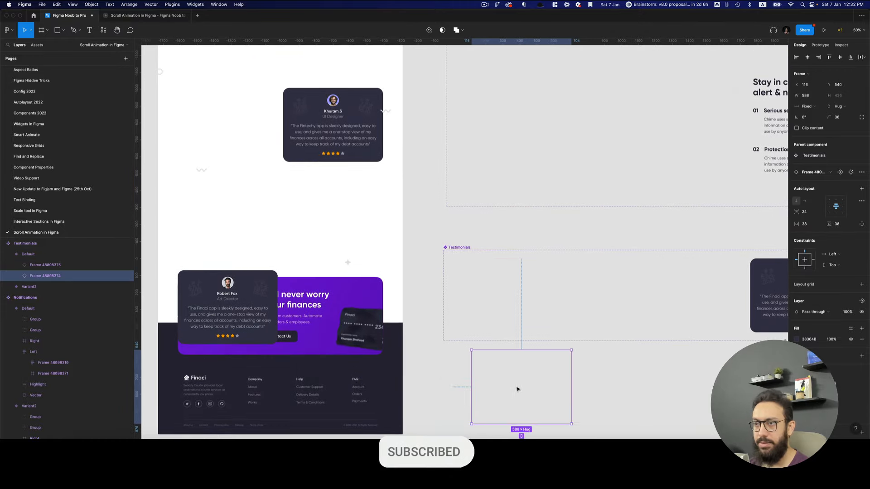
Set the opacity of both testimonial cards in the Default variant to 0%
{"action": "left_click", "coordinate": [181, 272]}
{"action": "left_click", "coordinate": [536, 270]}
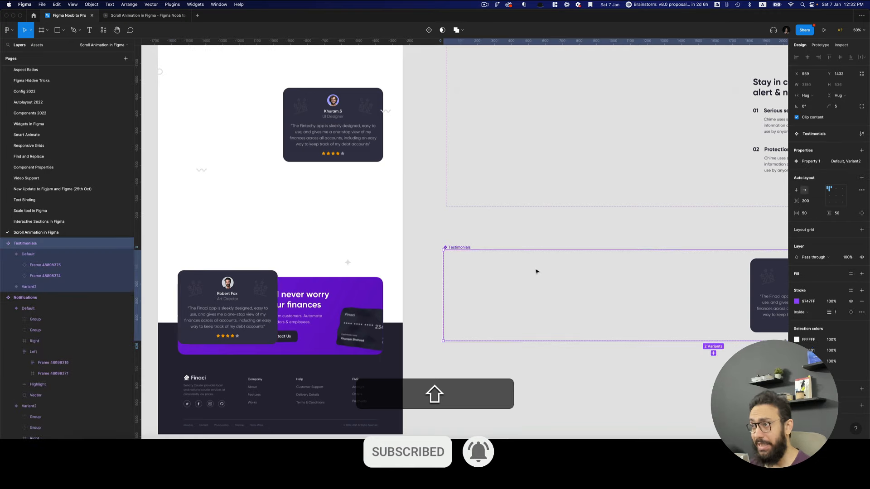
{"action": "left_click", "coordinate": [522, 291]}
{"action": "key", "text": "Return"}
{"action": "key", "text": "0"}
{"action": "key", "text": "0"}
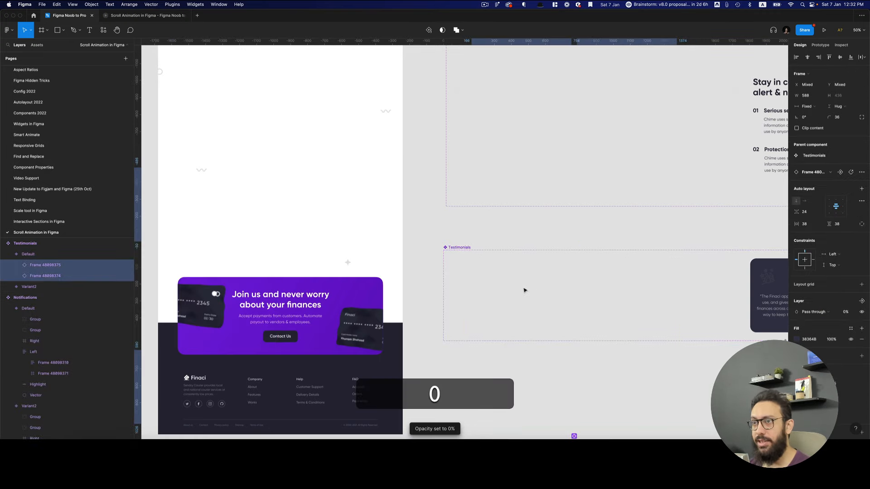
{"action": "scroll", "coordinate": [524, 260], "scroll_direction": "down", "scroll_amount": 1}
{"action": "left_click", "coordinate": [620, 361]}
Connect the Default variant of Testimonials to Variant2 with a Mouse enter interaction
{"action": "scroll", "coordinate": [586, 279], "scroll_direction": "right", "scroll_amount": 5}
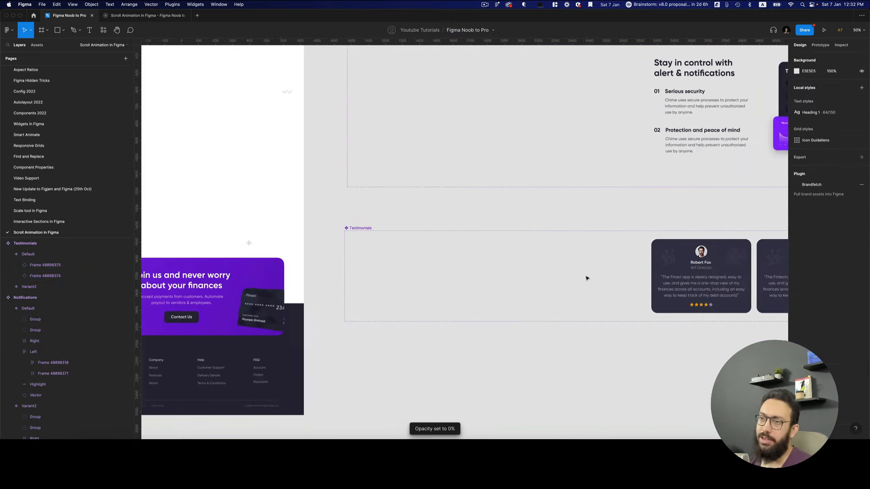
{"action": "scroll", "coordinate": [529, 229], "scroll_direction": "left", "scroll_amount": 4}
{"action": "scroll", "coordinate": [479, 228], "scroll_direction": "right", "scroll_amount": 1}
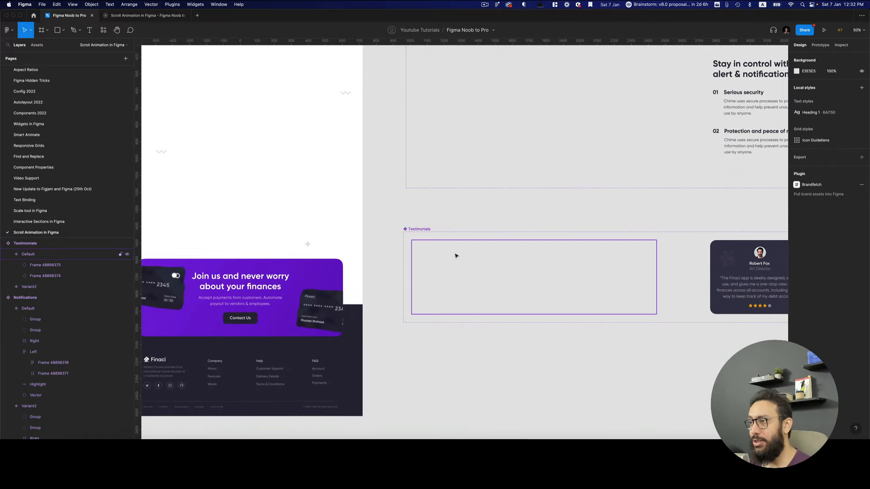
{"action": "left_click", "coordinate": [456, 254]}
{"action": "key", "text": "shift+e"}
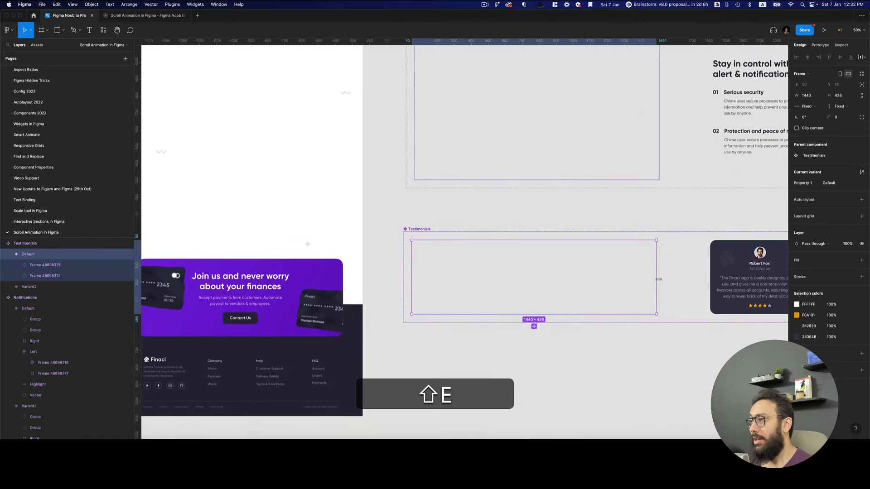
{"action": "left_click_drag", "start_coordinate": [657, 277], "coordinate": [714, 275]}
{"action": "left_click", "coordinate": [744, 87]}
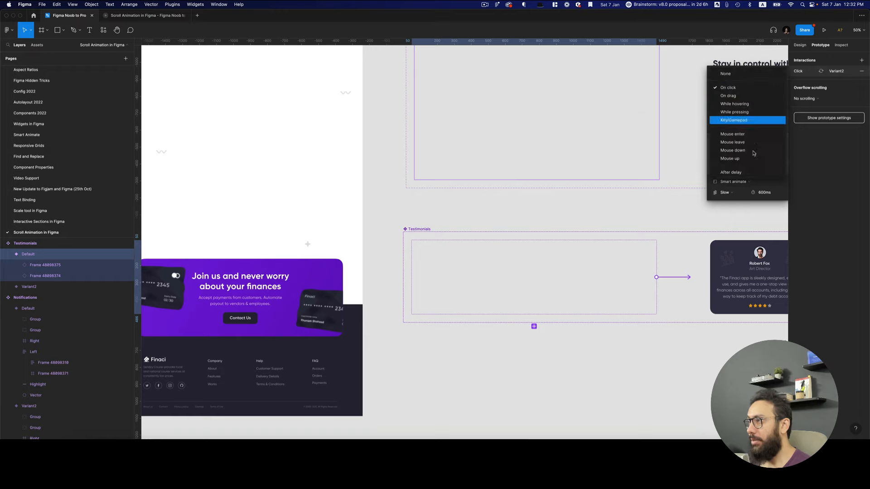
{"action": "left_click", "coordinate": [739, 134]}
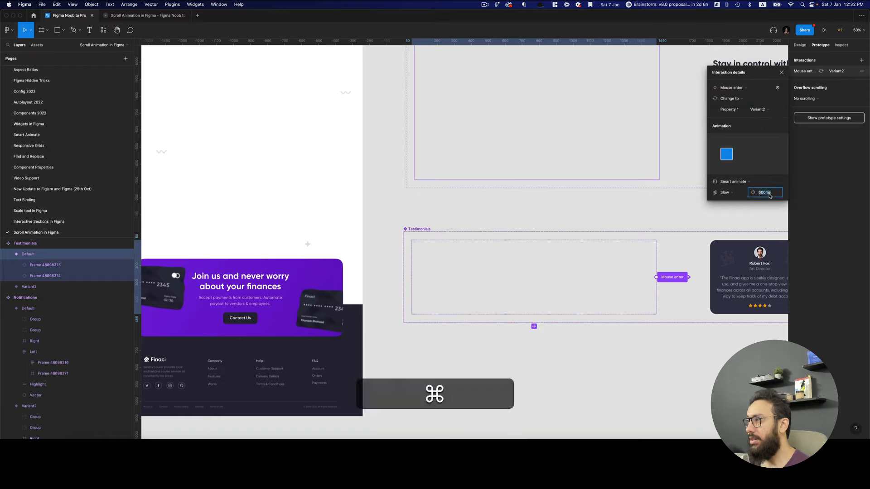
Set the easing of the Testimonials transition to Ease in and preview the section in the prototype
{"action": "left_click", "coordinate": [728, 192]}
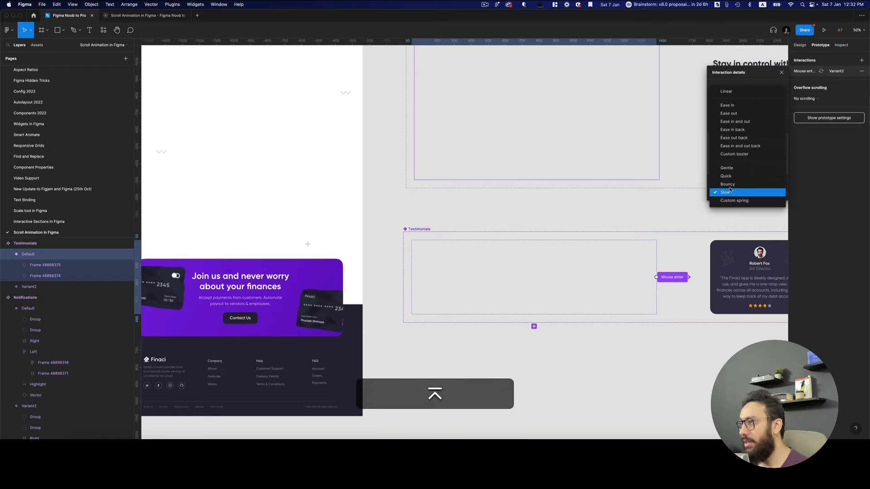
{"action": "left_click", "coordinate": [740, 106]}
{"action": "key", "text": "super+3"}
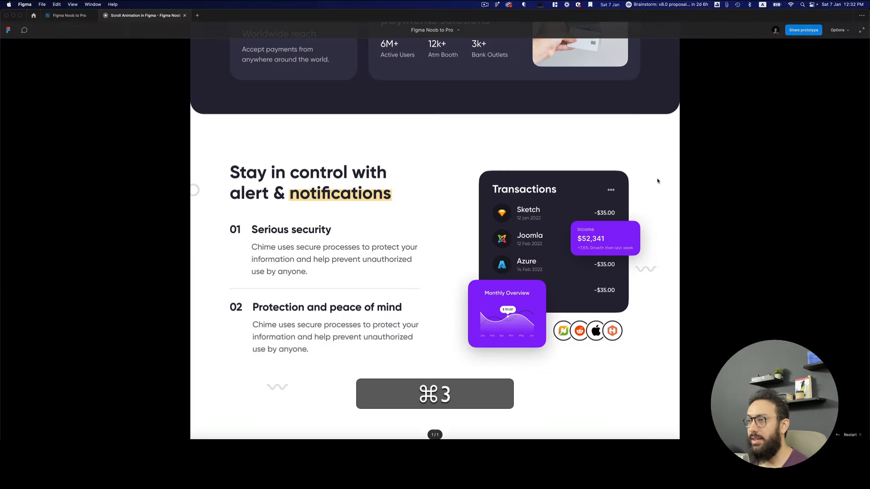
{"action": "scroll", "coordinate": [478, 168], "scroll_direction": "down", "scroll_amount": 7}
{"action": "scroll", "coordinate": [477, 167], "scroll_direction": "up", "scroll_amount": 3}
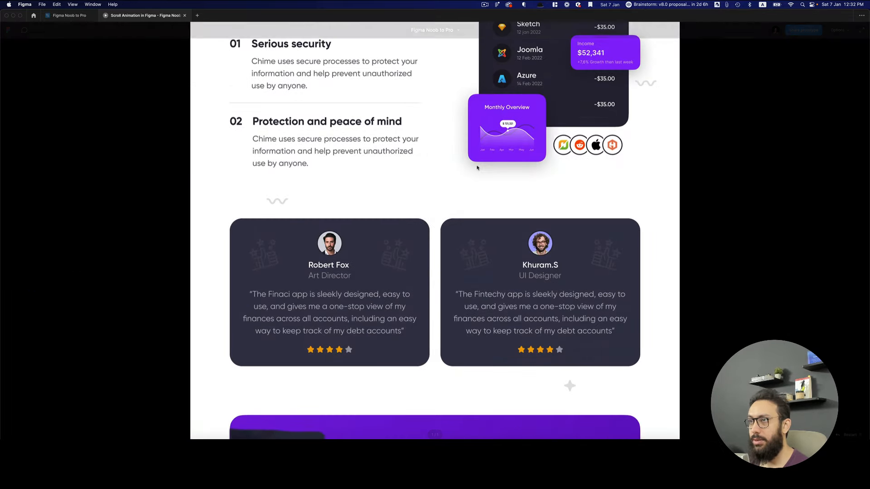
{"action": "key", "text": "super+2"}
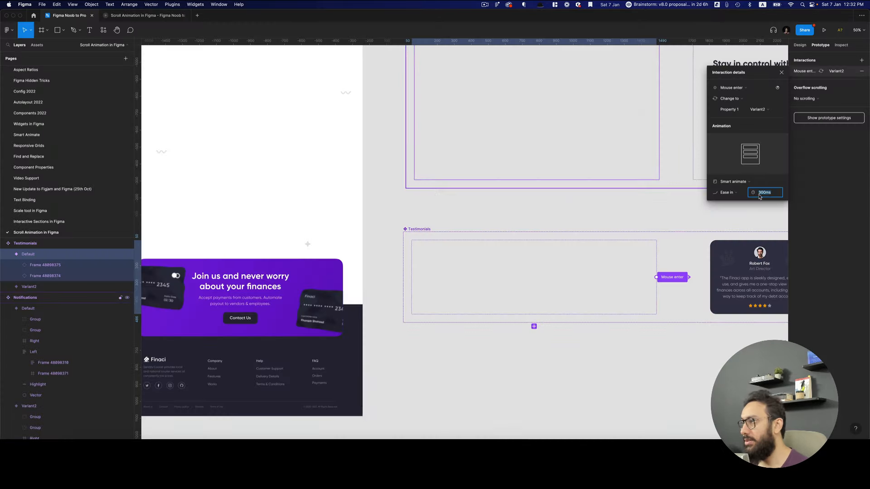
Restart the prototype repeatedly and examine how the Testimonials cards animate when the page is scrolled to them
{"action": "key", "text": "super+3"}
{"action": "scroll", "coordinate": [441, 177], "scroll_direction": "up", "scroll_amount": 4}
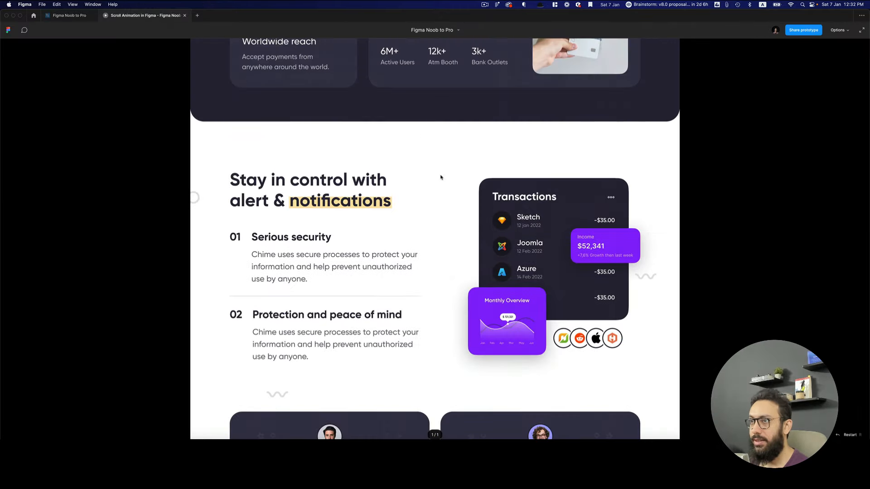
{"action": "key", "text": "r"}
{"action": "scroll", "coordinate": [442, 177], "scroll_direction": "down", "scroll_amount": 10}
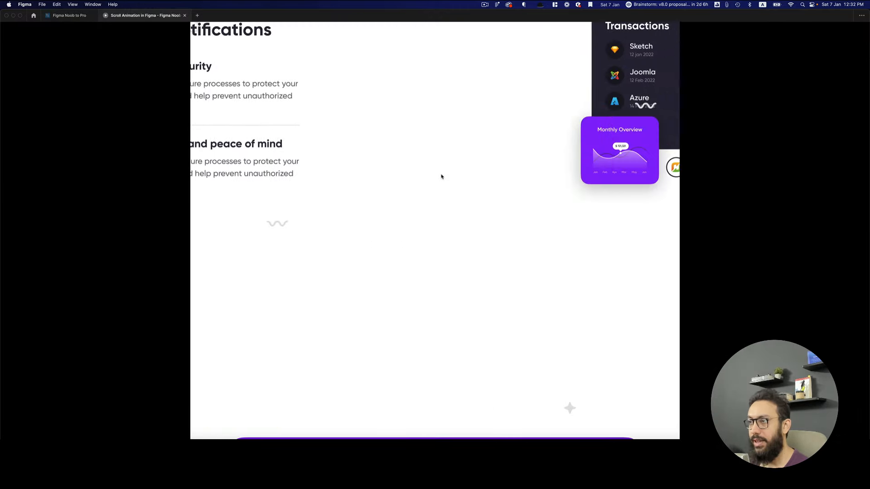
{"action": "scroll", "coordinate": [443, 176], "scroll_direction": "up", "scroll_amount": 4}
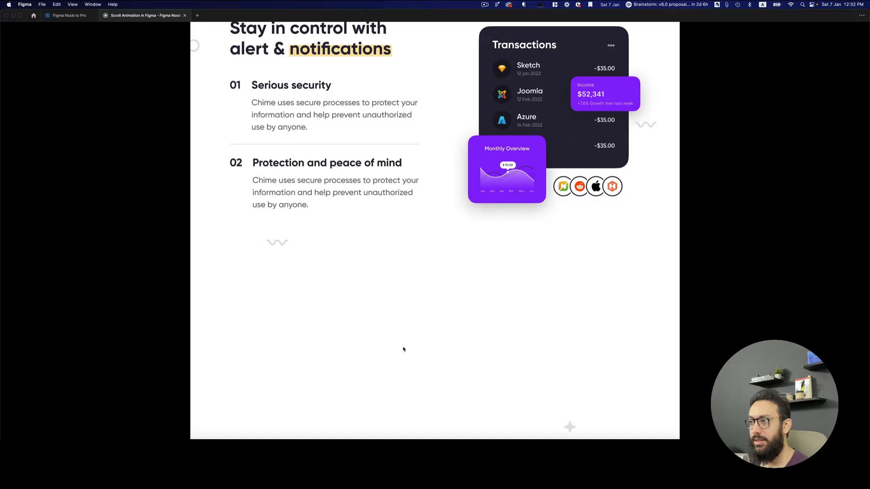
{"action": "key", "text": "super+2"}
{"action": "key", "text": "super+3"}
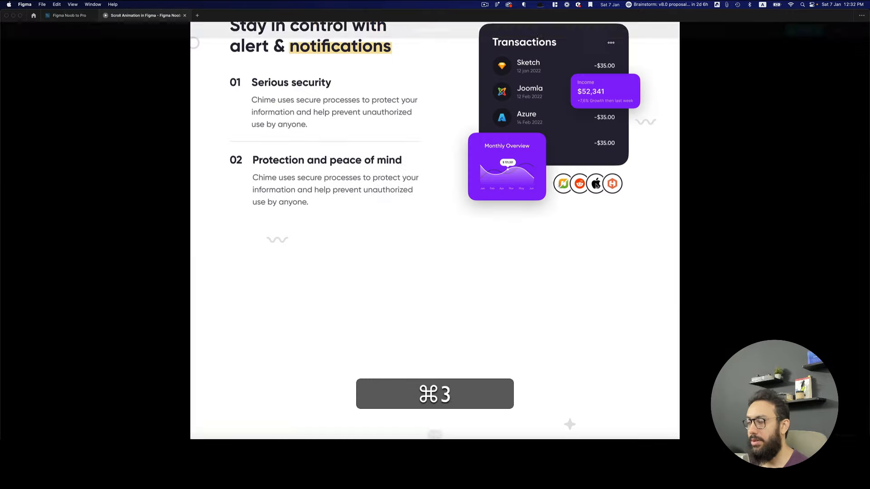
{"action": "key", "text": "super+r"}
{"action": "scroll", "coordinate": [550, 184], "scroll_direction": "down", "scroll_amount": 10}
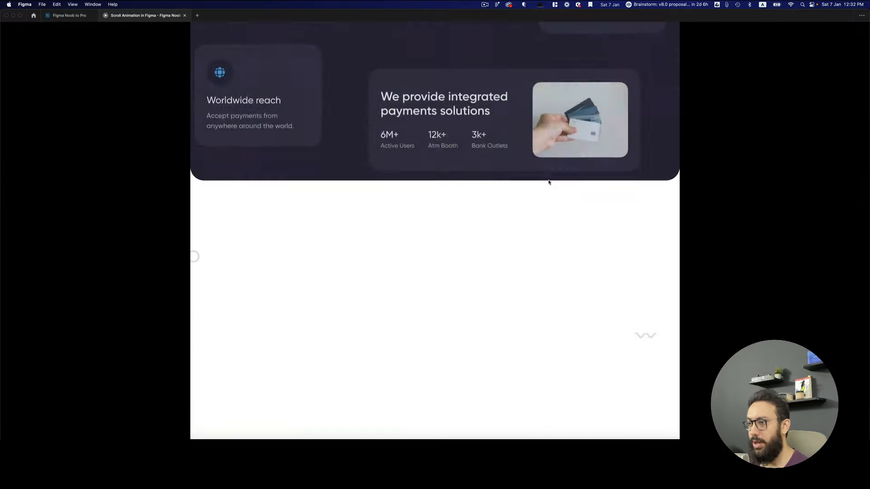
{"action": "scroll", "coordinate": [544, 186], "scroll_direction": "down", "scroll_amount": 8}
{"action": "scroll", "coordinate": [543, 189], "scroll_direction": "up", "scroll_amount": 2}
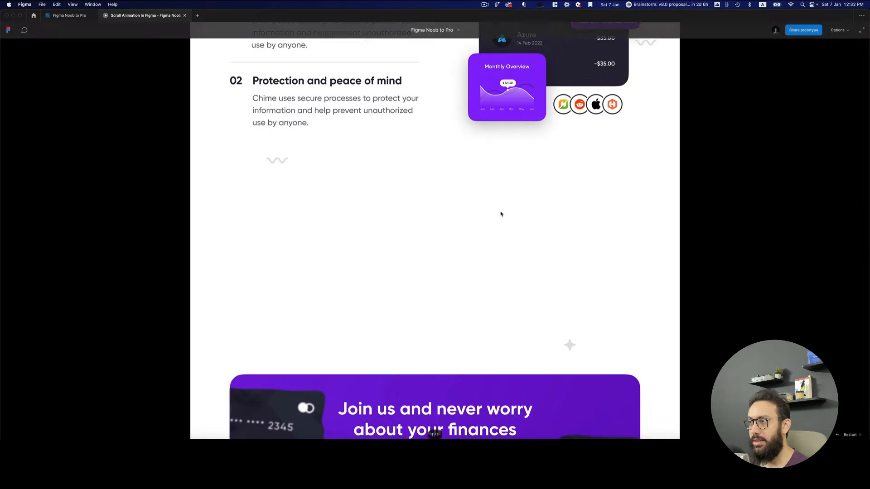
Undo the Testimonials transition settings and the Mouse enter connection between the Default variant and Variant2
{"action": "key", "text": "super+2"}
{"action": "scroll", "coordinate": [646, 247], "scroll_direction": "right", "scroll_amount": 6}
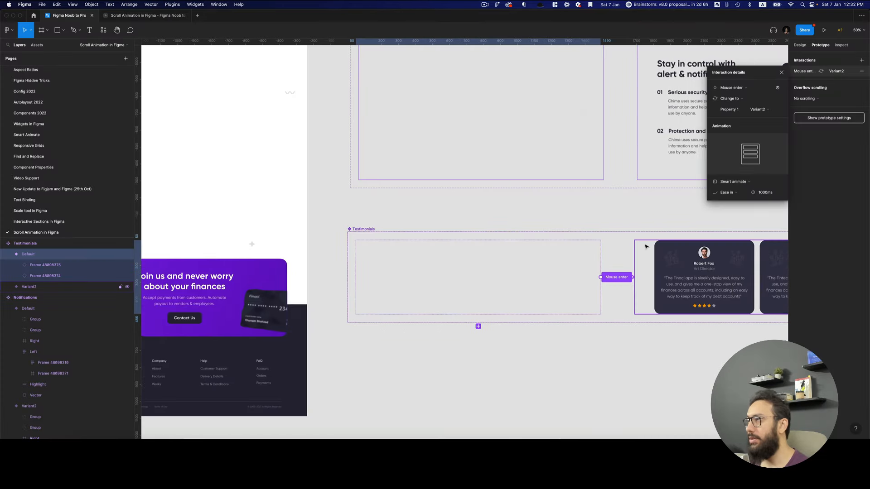
{"action": "scroll", "coordinate": [646, 247], "scroll_direction": "right", "scroll_amount": 1}
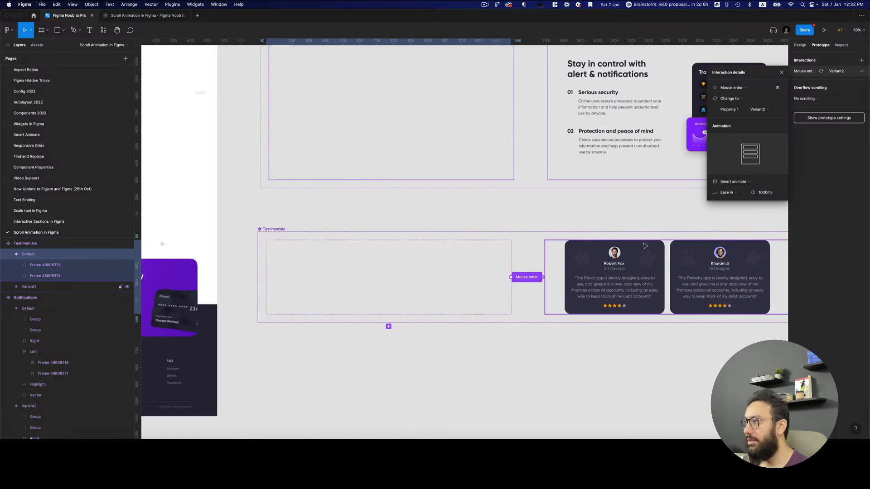
{"action": "key", "text": "super"}
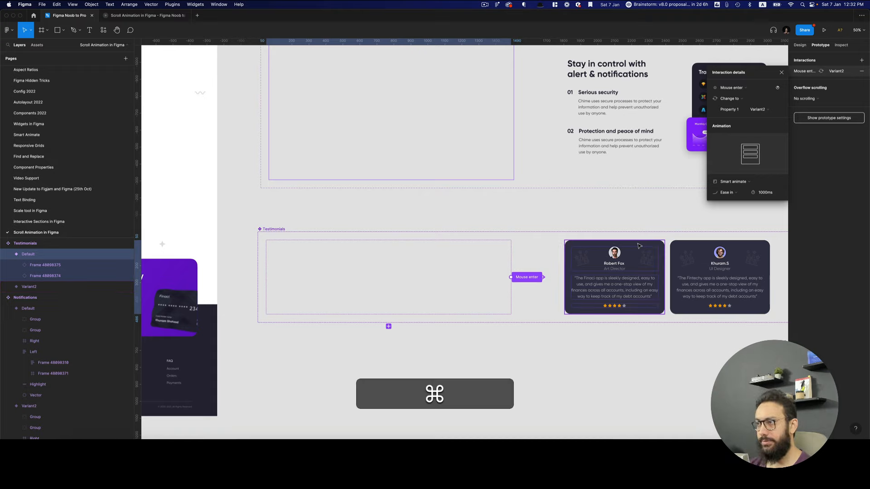
{"action": "key", "text": "super+z"}
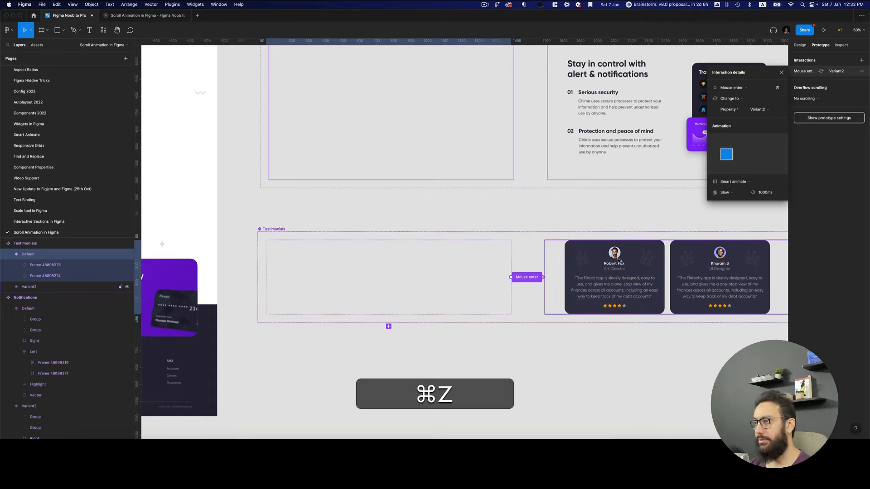
{"action": "key", "text": "super+z"}
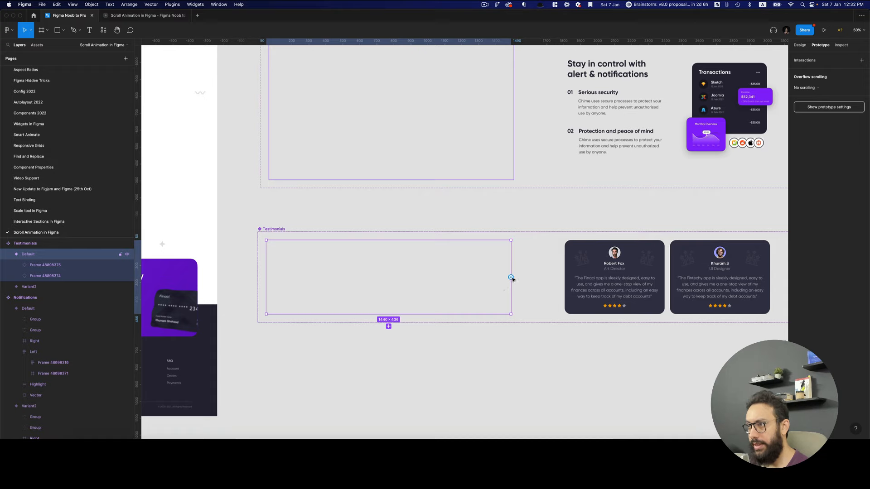
Reconnect the Default variant of Testimonials to Variant2 with a Mouse enter interaction using Ease in easing
{"action": "left_click_drag", "start_coordinate": [512, 278], "coordinate": [573, 278]}
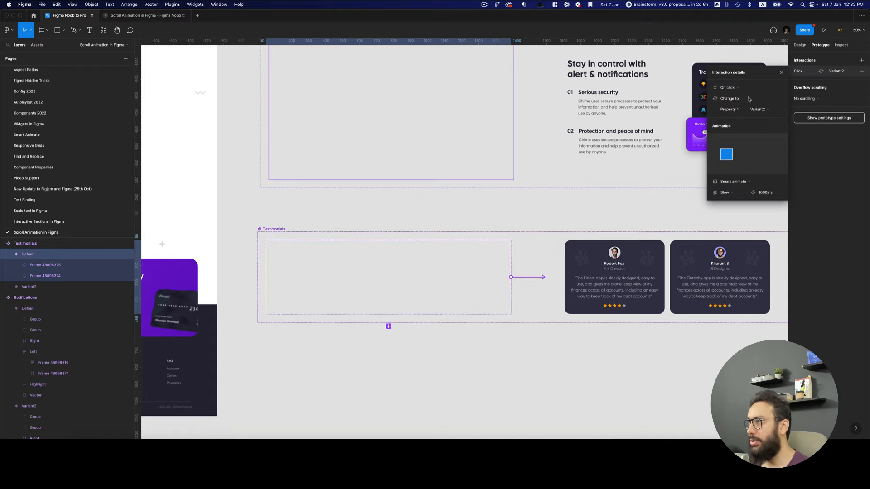
{"action": "left_click", "coordinate": [729, 88]}
{"action": "left_click", "coordinate": [734, 132]}
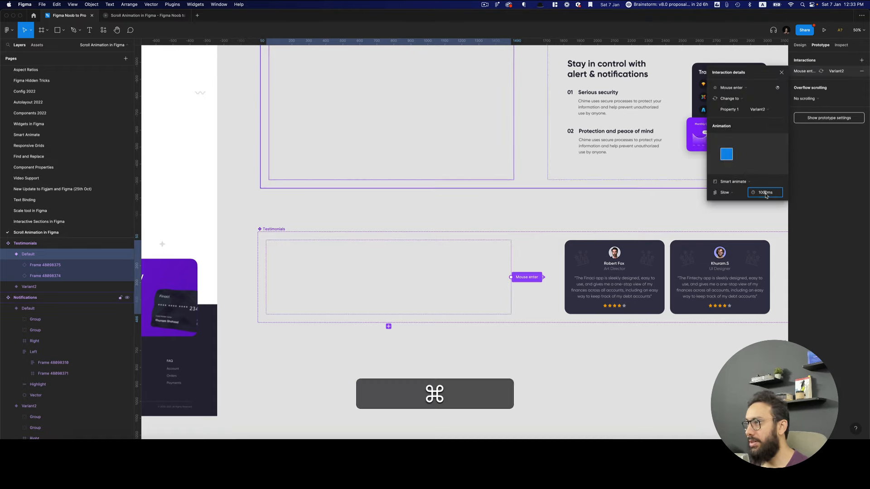
{"action": "left_click", "coordinate": [737, 193]}
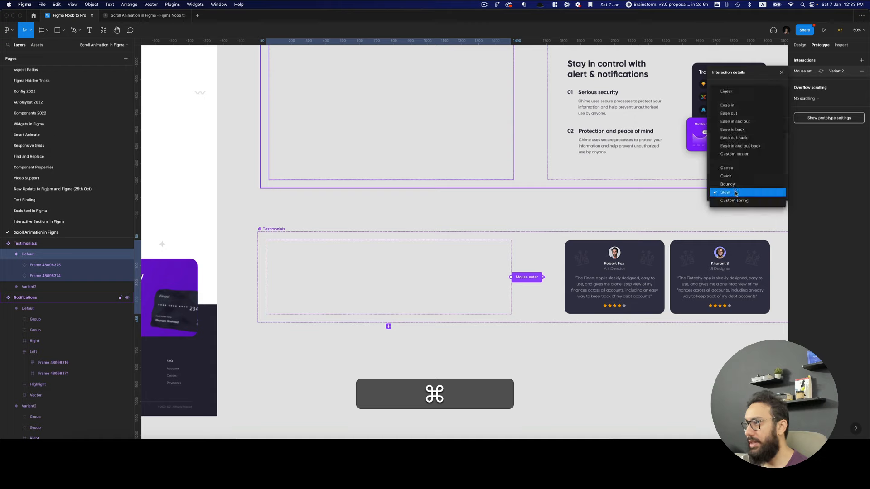
{"action": "left_click", "coordinate": [736, 105]}
Restart the prototype and preview the reconnected Testimonials transition
{"action": "key", "text": "super+3"}
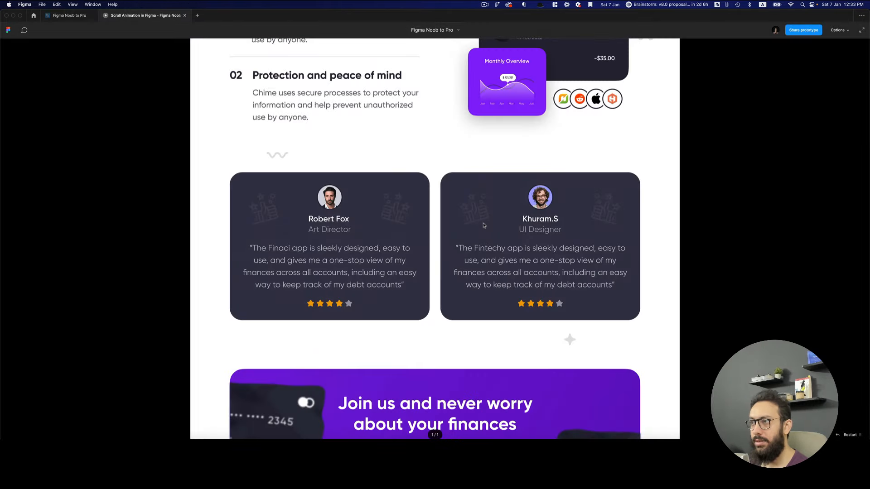
{"action": "key", "text": "r"}
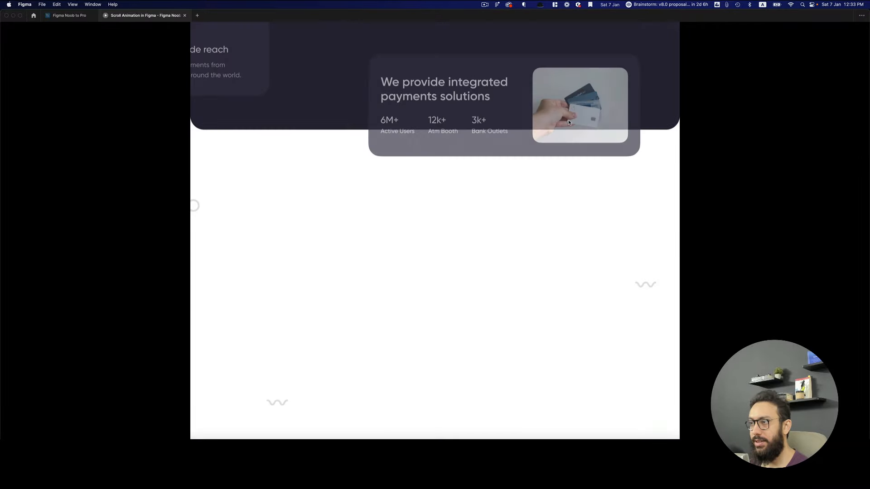
{"action": "scroll", "coordinate": [569, 123], "scroll_direction": "down", "scroll_amount": 10}
Set the duration of the Testimonials Smart animate transition to 1000 ms
{"action": "key", "text": "super+2"}
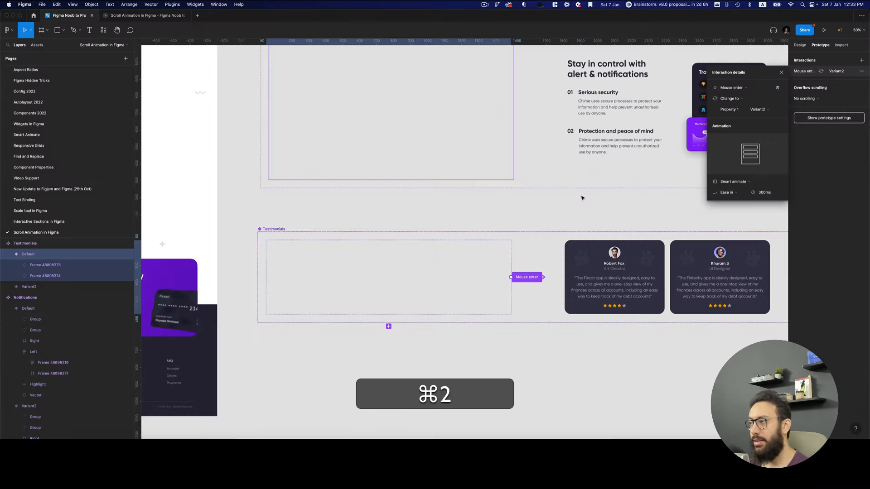
{"action": "left_click", "coordinate": [772, 195]}
{"action": "type", "text": "10"}
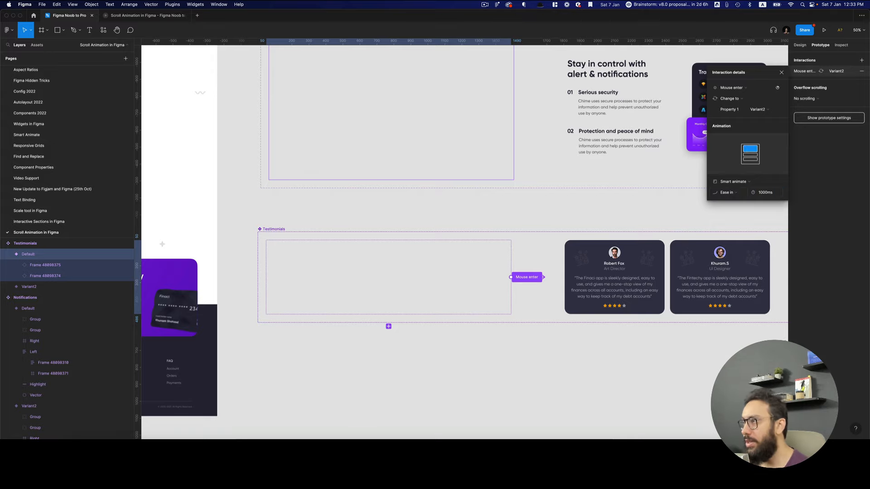
Check the slower Testimonials transition in the prototype, then close and reopen the prototype to reload it
{"action": "key", "text": "super+3"}
{"action": "key", "text": "super+r"}
{"action": "scroll", "coordinate": [554, 155], "scroll_direction": "down", "scroll_amount": 15}
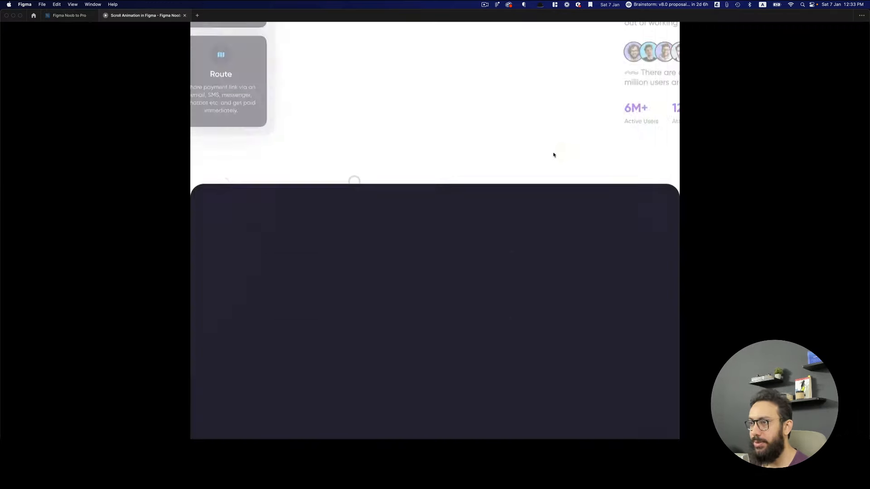
{"action": "scroll", "coordinate": [525, 202], "scroll_direction": "down", "scroll_amount": 2}
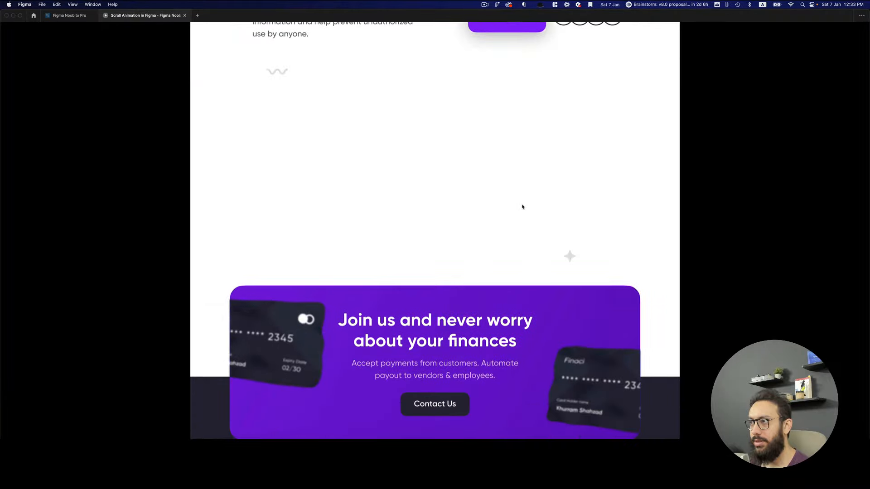
{"action": "scroll", "coordinate": [521, 204], "scroll_direction": "up", "scroll_amount": 3}
{"action": "key", "text": "shift+super+w"}
{"action": "key", "text": "shift+super+t"}
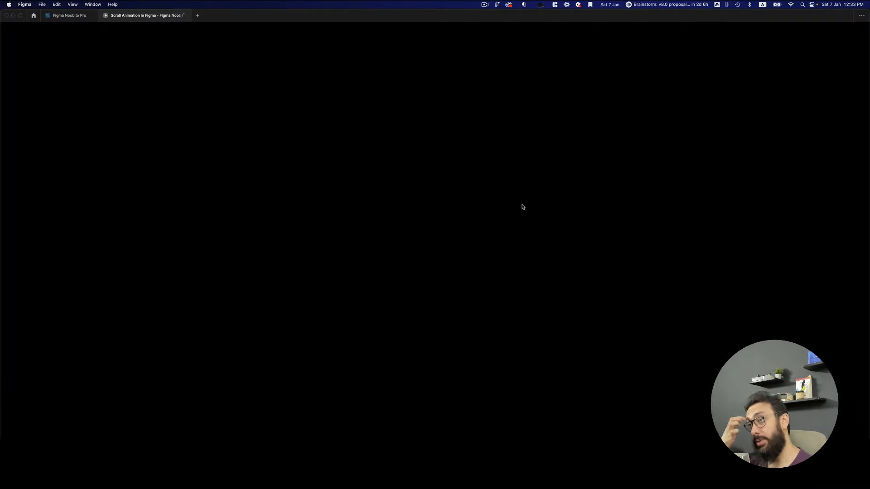
{"action": "key", "text": "super+2"}
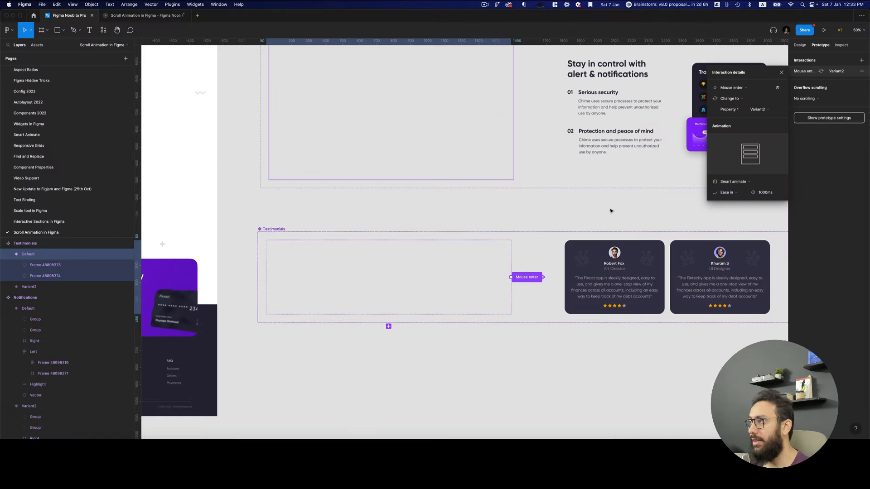
{"action": "key", "text": "super+3"}
{"action": "key", "text": "super+2"}
Add a 300 ms delay to the Testimonials Mouse enter trigger and preview the section in the prototype
{"action": "left_click", "coordinate": [776, 87]}
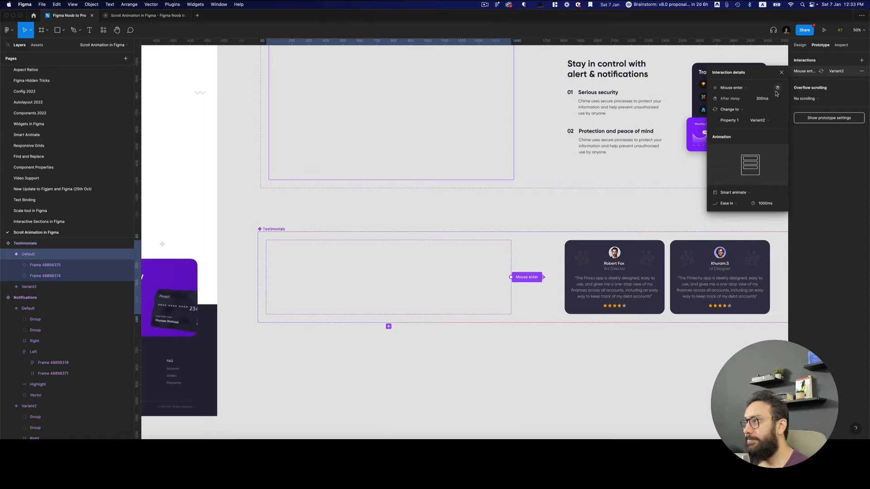
{"action": "key", "text": "super+3"}
{"action": "scroll", "coordinate": [559, 158], "scroll_direction": "down", "scroll_amount": 10}
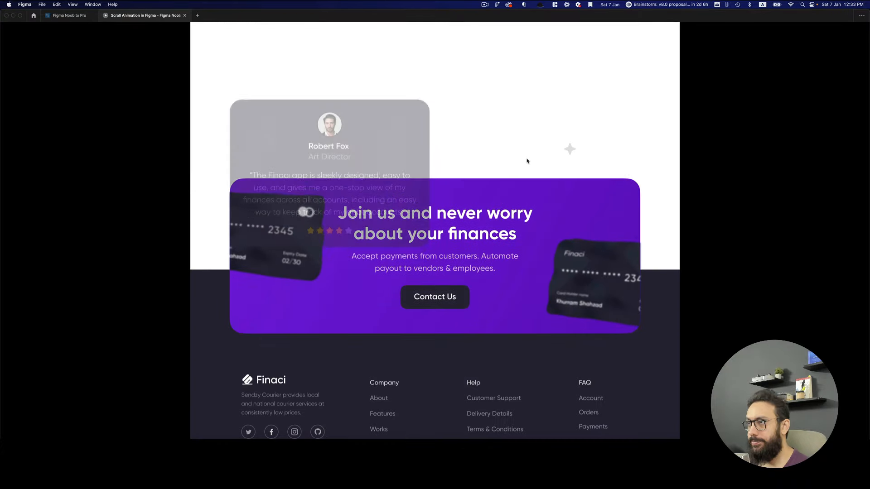
{"action": "scroll", "coordinate": [527, 161], "scroll_direction": "up", "scroll_amount": 1}
{"action": "scroll", "coordinate": [557, 168], "scroll_direction": "left", "scroll_amount": 3}
{"action": "key", "text": "Escape"}
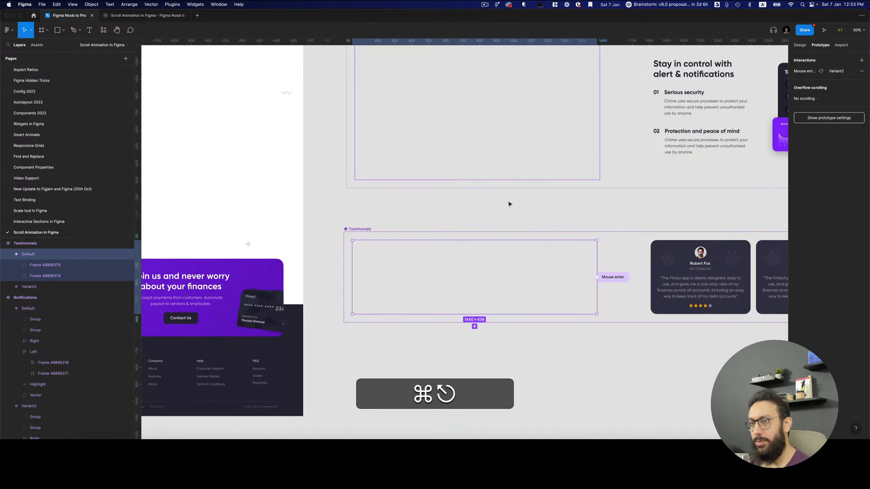
Wrap the Join us banner and the Footer in one frame and name it Bottom
{"action": "scroll", "coordinate": [511, 198], "scroll_direction": "left", "scroll_amount": 5}
{"action": "left_click", "coordinate": [384, 285]}
{"action": "left_click_drag", "start_coordinate": [409, 266], "coordinate": [456, 185]}
{"action": "left_click", "coordinate": [375, 287], "text": "shift"}
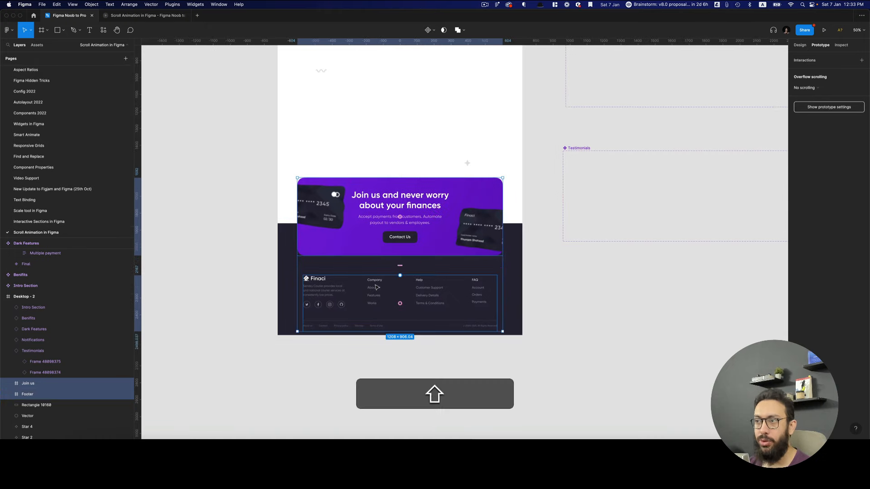
{"action": "key", "text": "alt+shift+super+g"}
{"action": "key", "text": "alt+shift+super+r"}
{"action": "type", "text": "Bottom"}
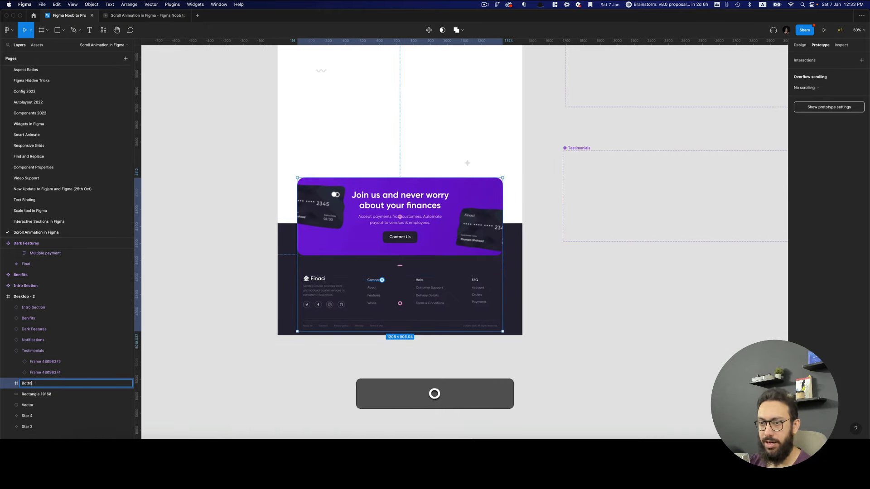
{"action": "key", "text": "Return"}
Undo the Bottom frame and turn the Join us banner alone into a component
{"action": "left_click_drag", "start_coordinate": [421, 242], "coordinate": [432, 207]}
{"action": "key", "text": "super+z"}
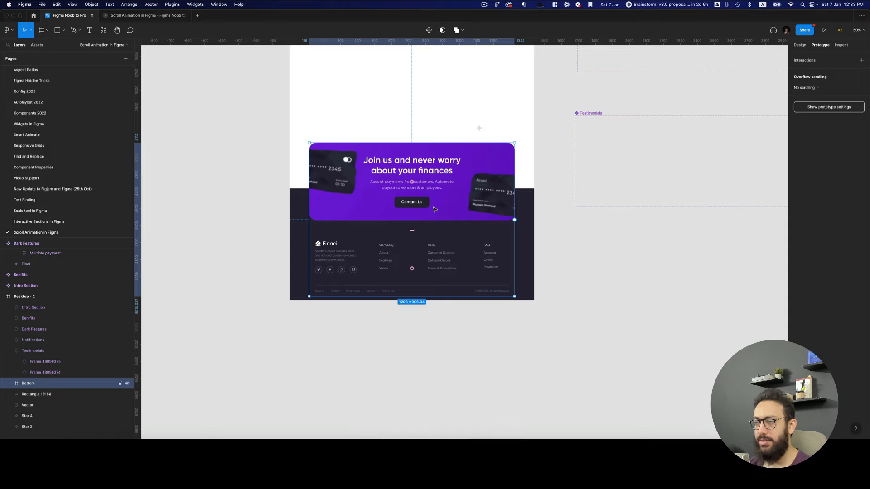
{"action": "key", "text": "super+z"}
{"action": "key", "text": "super+z"}
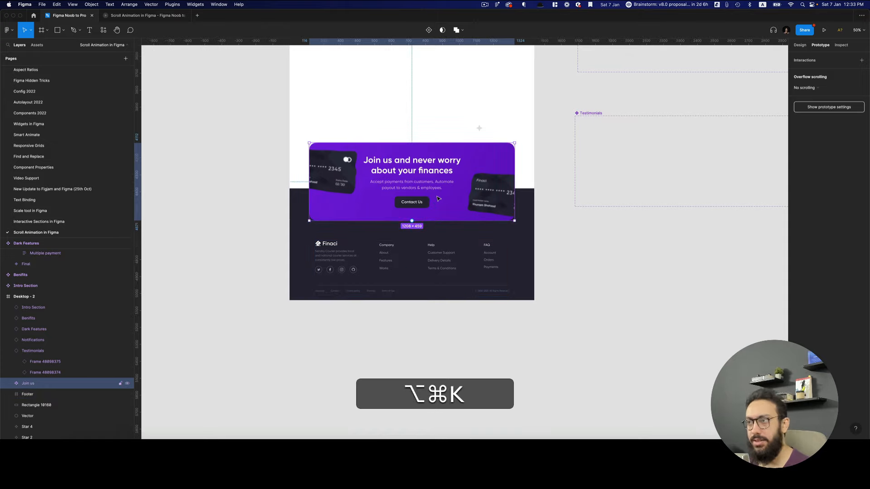
Duplicate Join us to leave an instance in Desktop - 2, and move its main component onto the canvas below Testimonials
{"action": "key", "text": "super+d"}
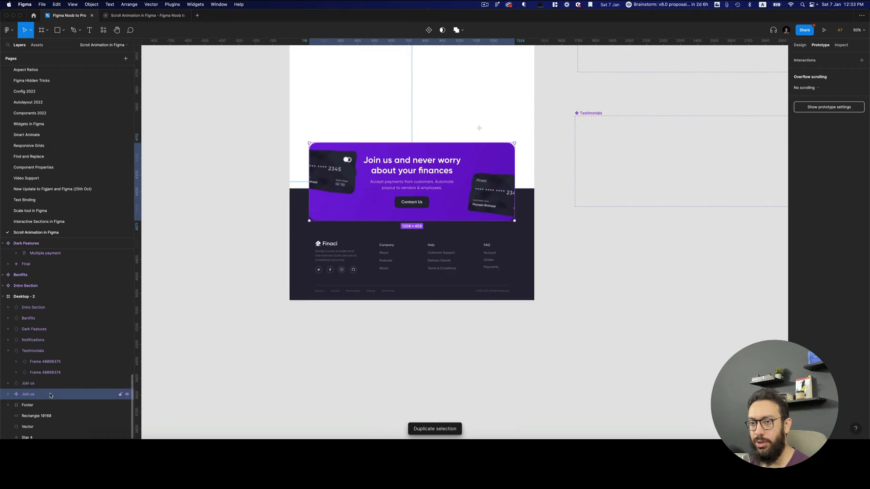
{"action": "key", "text": "super+x"}
{"action": "left_click_drag", "start_coordinate": [678, 288], "coordinate": [405, 255]}
{"action": "key", "text": "z"}
{"action": "left_click", "coordinate": [470, 274]}
{"action": "left_click", "coordinate": [469, 269]}
{"action": "key", "text": "super+v"}
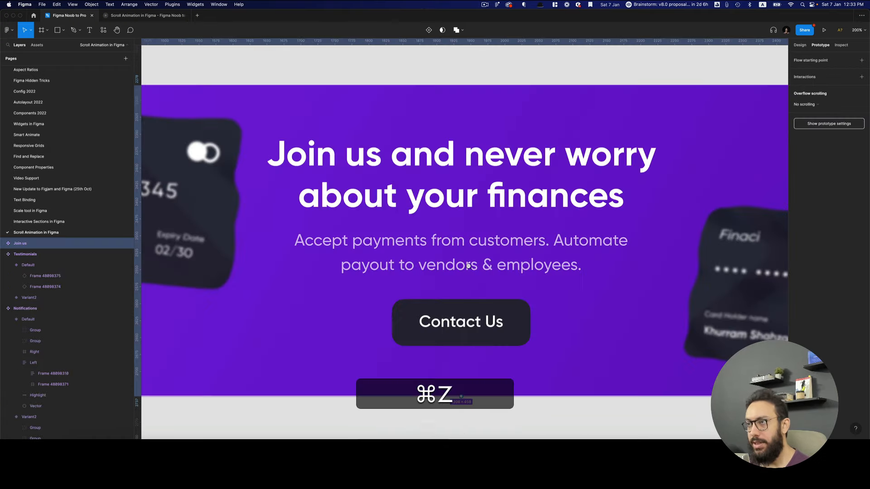
{"action": "left_click", "coordinate": [469, 267], "text": "alt"}
{"action": "left_click", "coordinate": [468, 266], "text": "alt"}
{"action": "left_click", "coordinate": [468, 267], "text": "alt"}
{"action": "left_click_drag", "start_coordinate": [465, 272], "coordinate": [432, 266]}
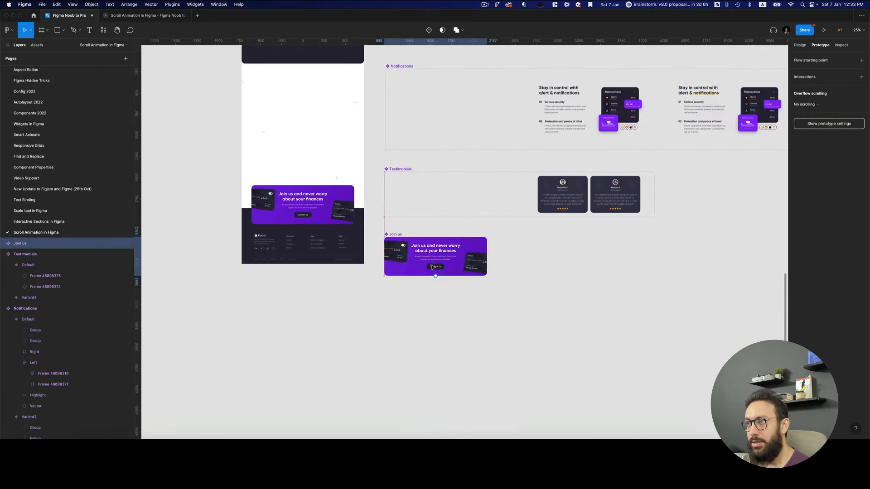
Add a second variant to the Join us component, name it Final, and select the whole component set
{"action": "left_click", "coordinate": [428, 30]}
{"action": "key", "text": "shift+e"}
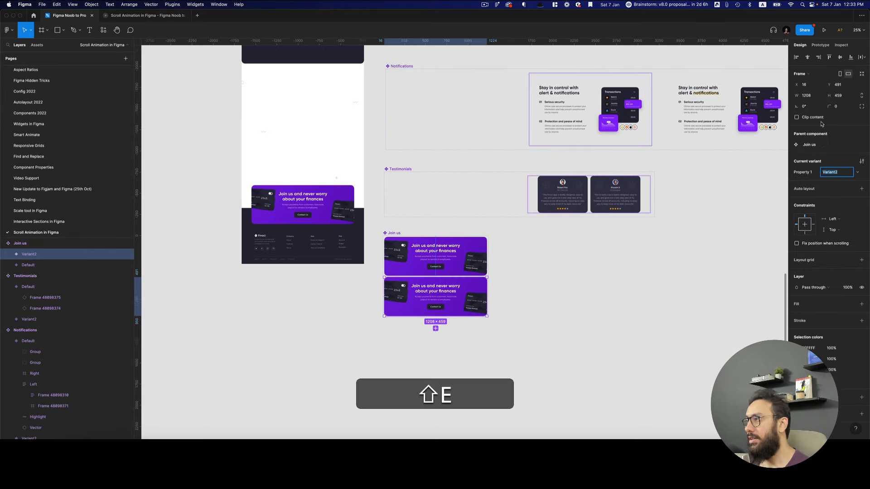
{"action": "type", "text": "Final"}
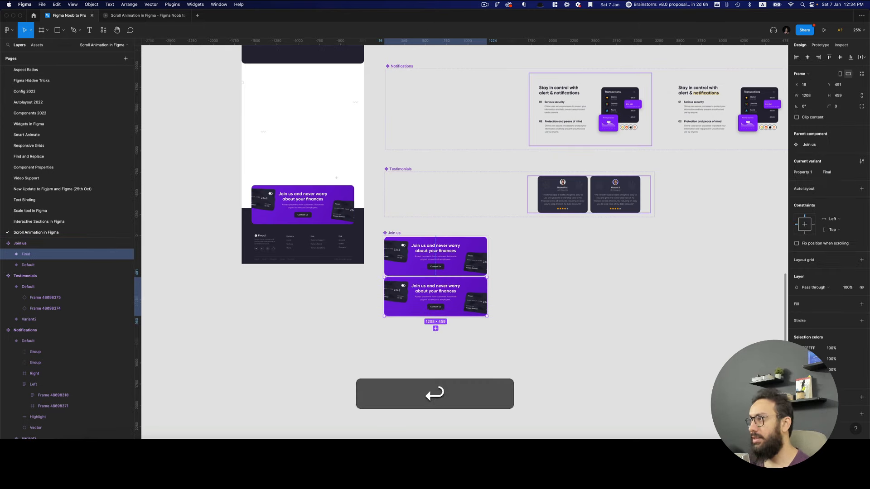
{"action": "key", "text": "shift+Return"}
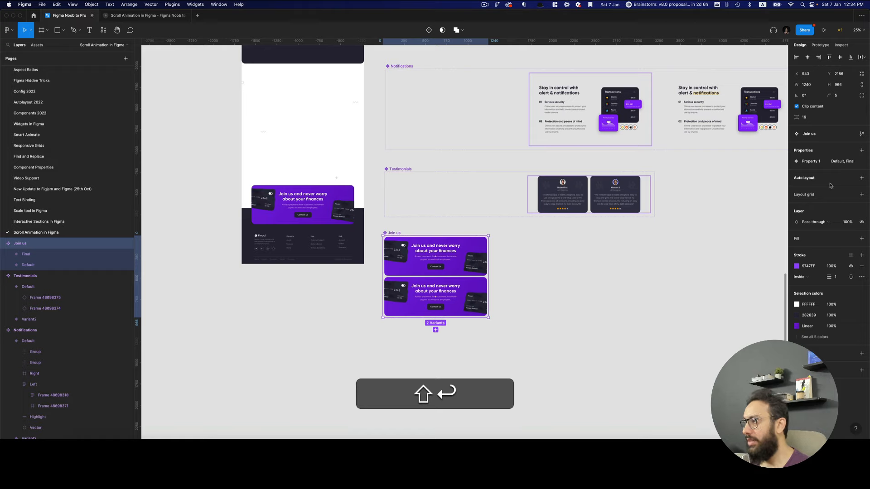
Apply horizontal auto layout to the Join us component set with 200 spacing between variants and 50 padding
{"action": "key", "text": "shift+super+a"}
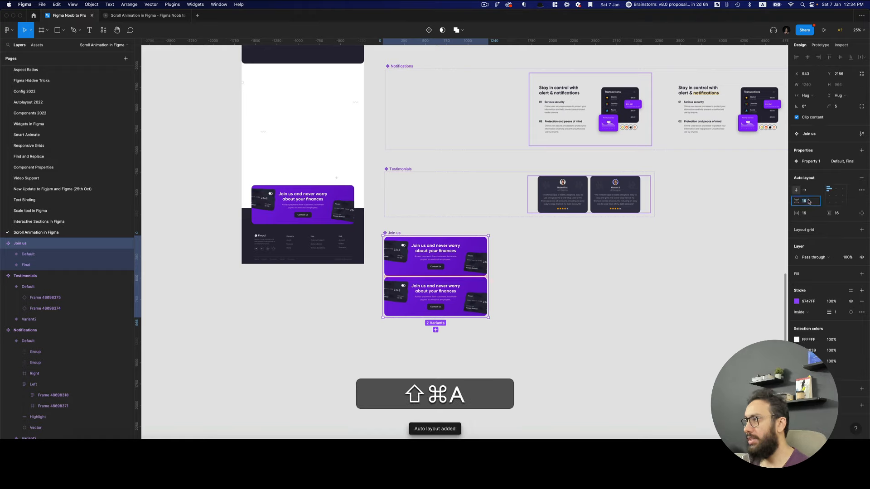
{"action": "key", "text": "Return"}
{"action": "left_click", "coordinate": [805, 190]}
{"action": "left_click", "coordinate": [805, 213]}
{"action": "type", "text": "50"}
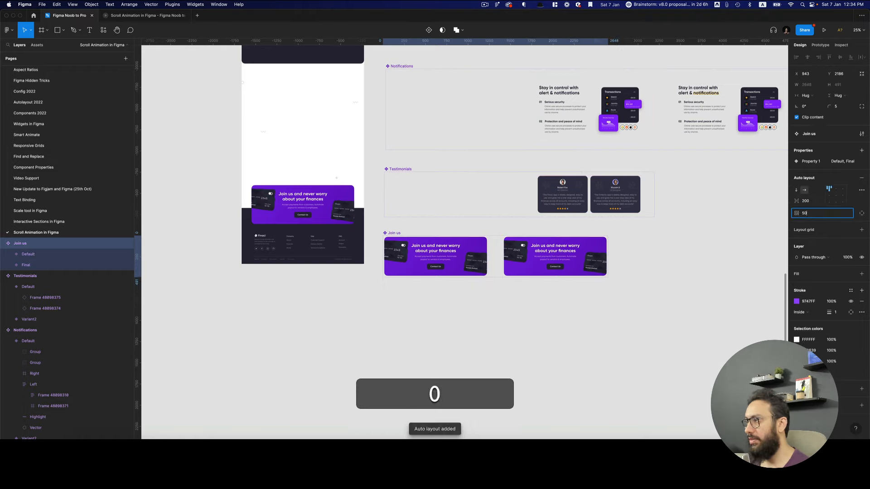
{"action": "key", "text": "Return"}
{"action": "left_click", "coordinate": [528, 305]}
Try to move the Default variant's right card image outward past the banner's edge
{"action": "key", "text": "z"}
{"action": "left_click", "coordinate": [441, 272]}
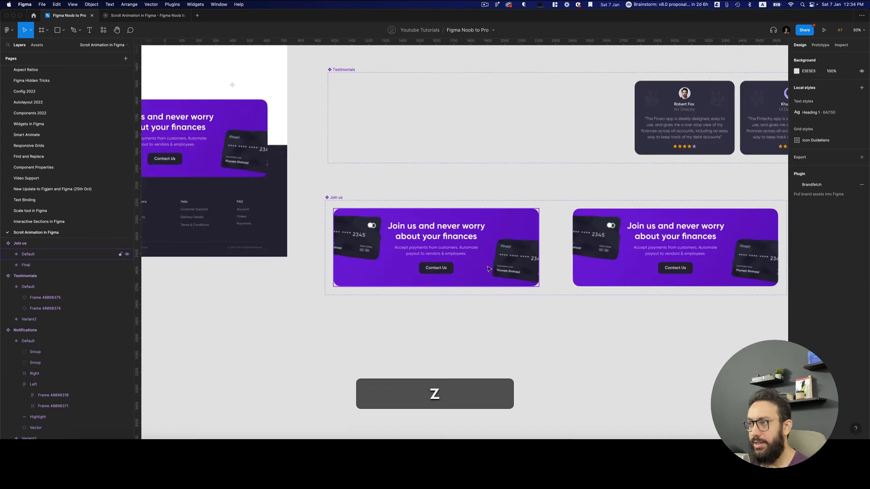
{"action": "double_click", "coordinate": [516, 270]}
{"action": "double_click", "coordinate": [515, 270]}
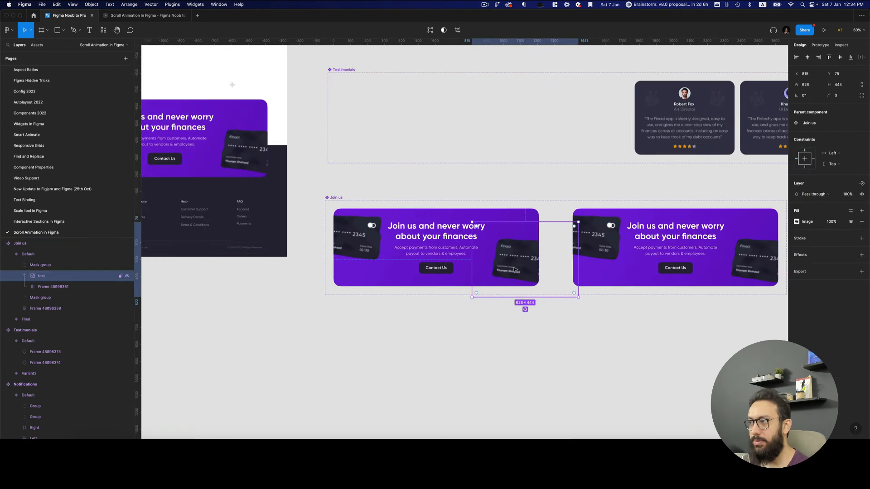
{"action": "left_click_drag", "start_coordinate": [510, 269], "coordinate": [573, 266]}
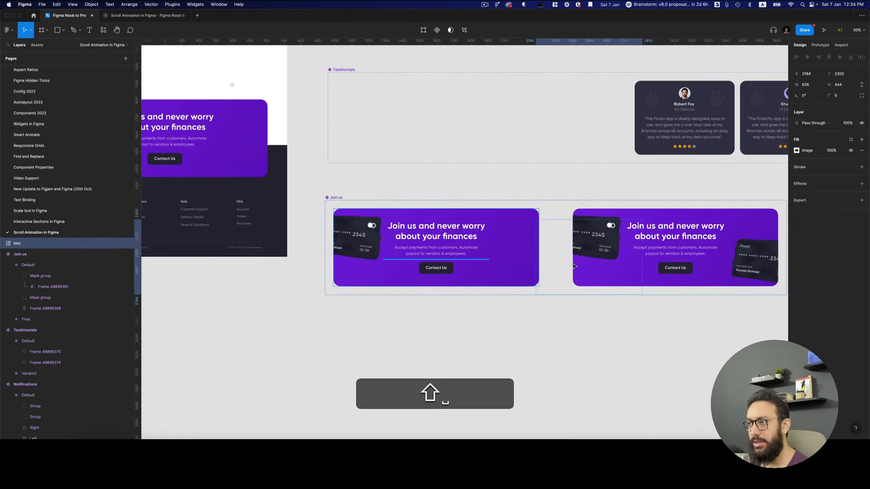
{"action": "key", "text": "super+z"}
{"action": "key", "text": "super+z"}
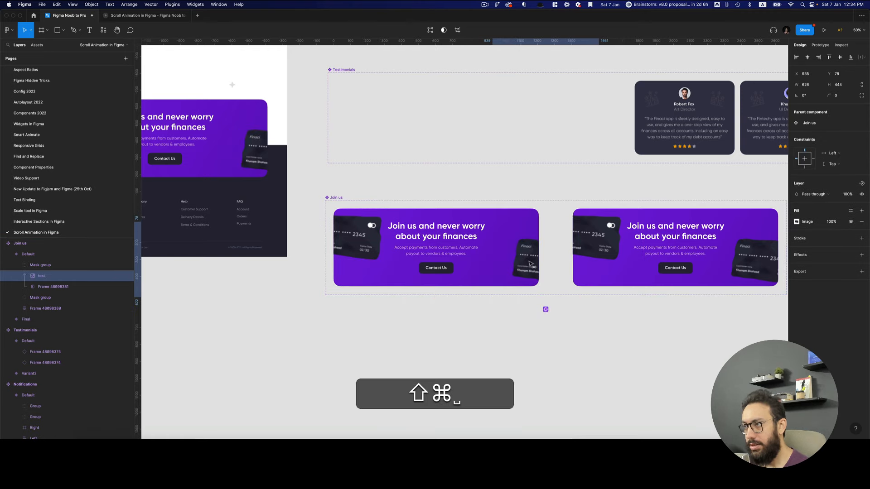
{"action": "key", "text": "shift+super+z"}
{"action": "key", "text": "super+z"}
{"action": "key", "text": "shift+super+z"}
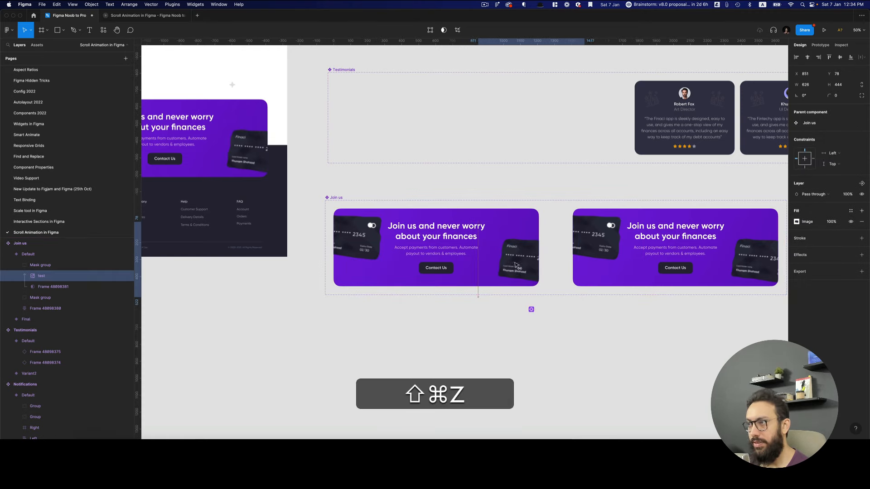
{"action": "left_click_drag", "start_coordinate": [516, 265], "coordinate": [555, 264]}
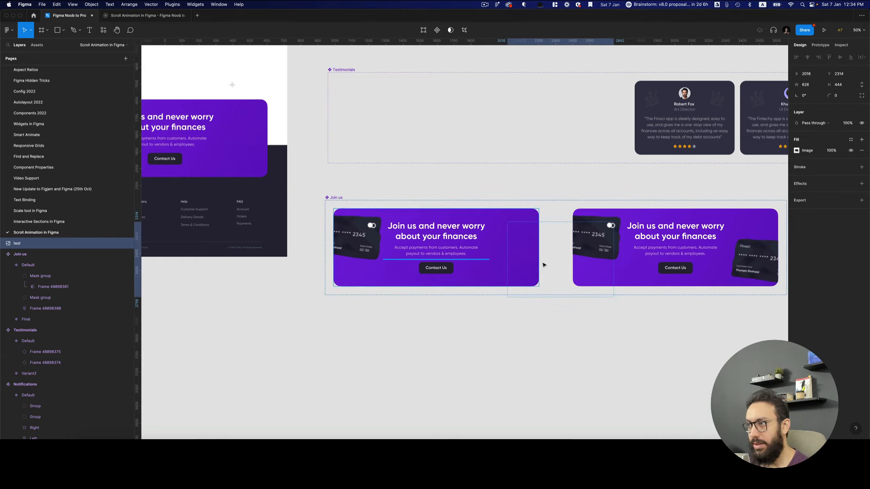
{"action": "left_click_drag", "start_coordinate": [506, 264], "coordinate": [507, 264]}
{"action": "key", "text": "super+z"}
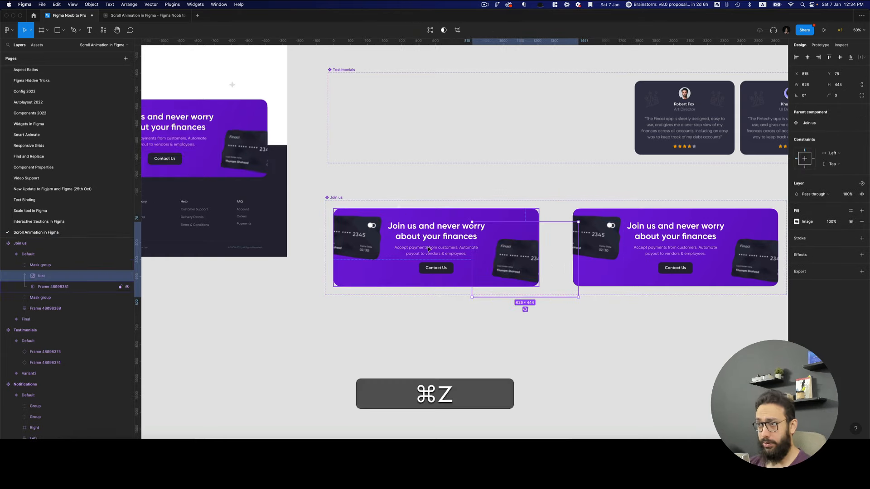
{"action": "key", "text": "super+z"}
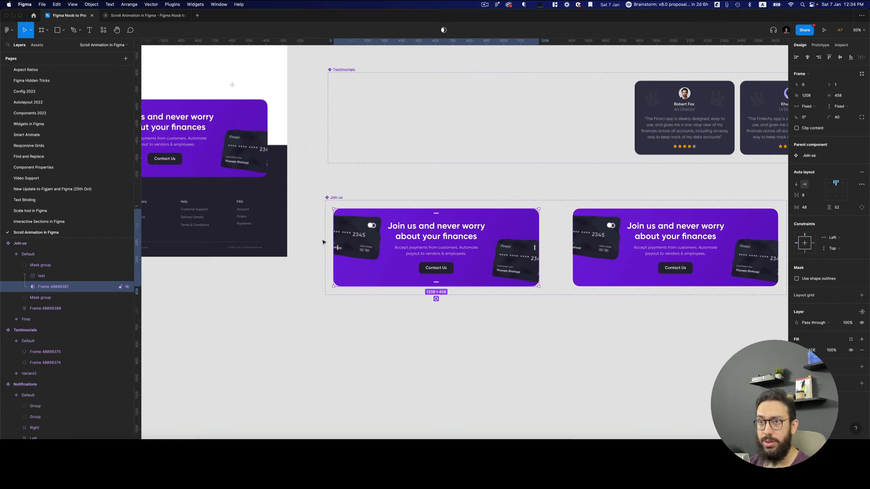
Lock the purple content frame behind the cards in the Default variant of Join us
{"action": "left_click", "coordinate": [453, 232]}
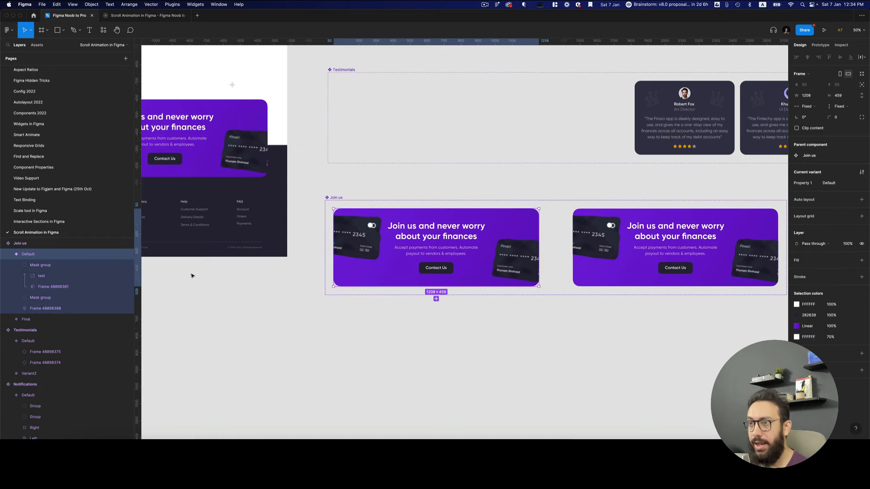
{"action": "left_click", "coordinate": [422, 270]}
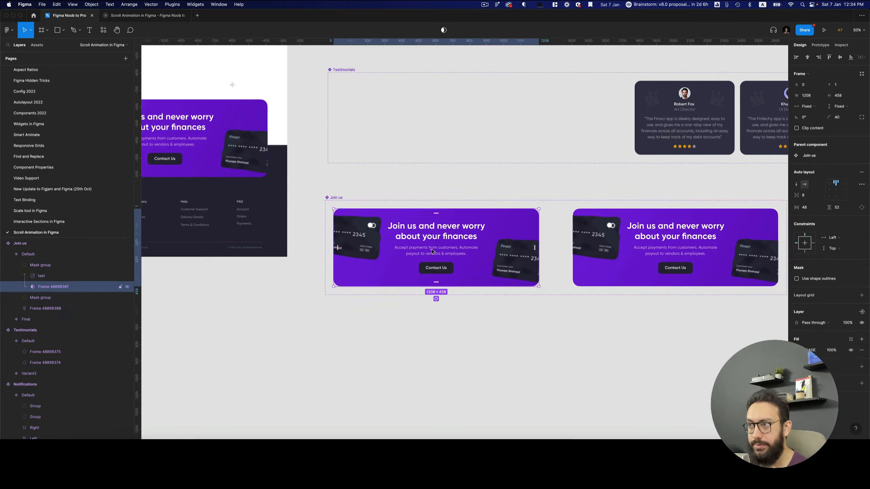
{"action": "left_click", "coordinate": [74, 308]}
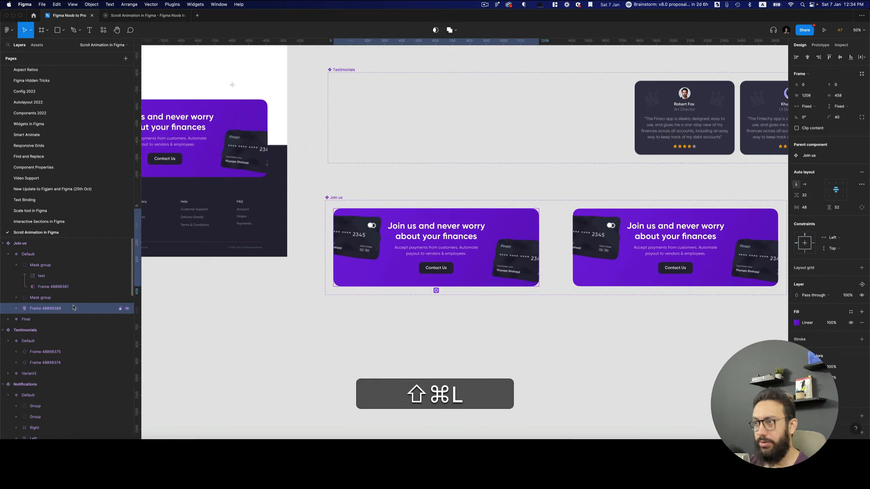
Try again to shift the right card image beyond the Default banner, keeping the content frame locked
{"action": "left_click", "coordinate": [521, 267]}
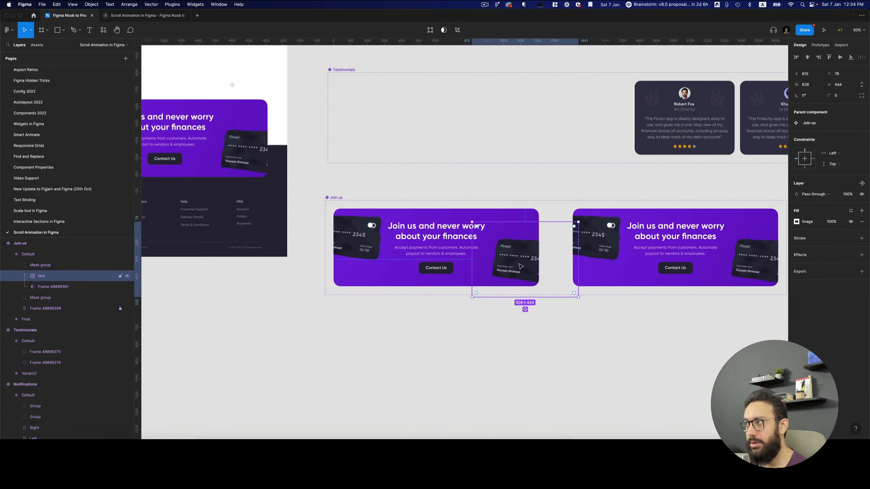
{"action": "left_click_drag", "start_coordinate": [521, 266], "coordinate": [562, 266]}
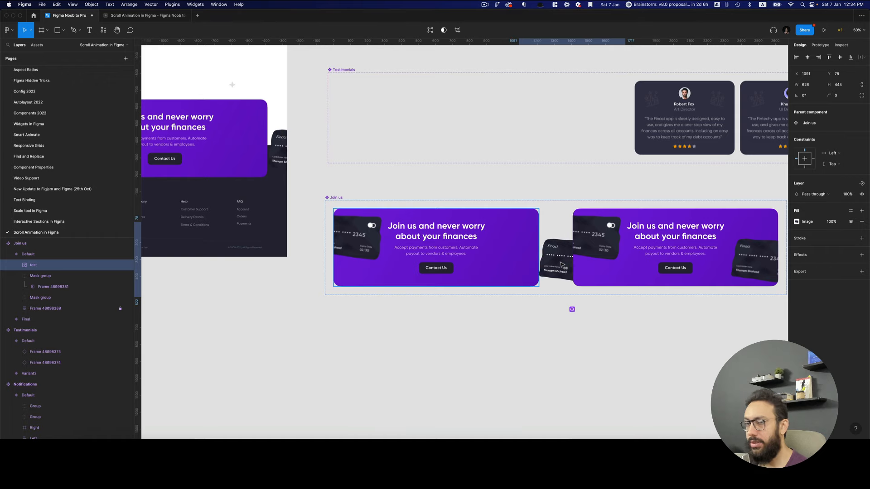
{"action": "key", "text": "super+z"}
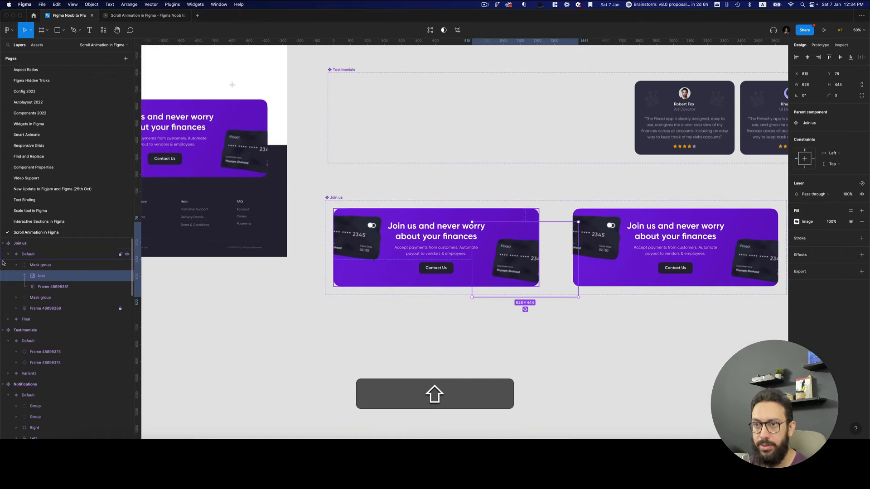
Move the right card's whole mask group in the Default variant rightward to X 312 and set its opacity to 0%
{"action": "left_click", "coordinate": [44, 268], "text": "shift"}
{"action": "key", "text": "shift+Right"}
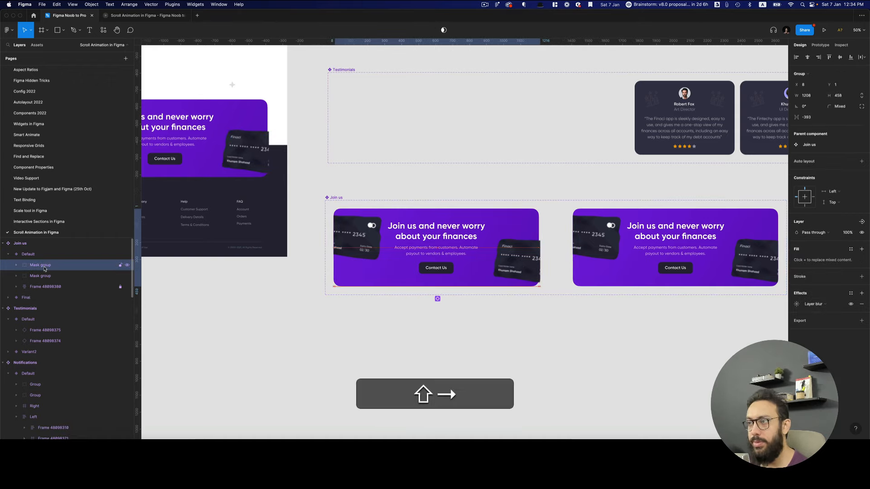
{"action": "key", "text": "shift+Right"}
{"action": "key", "text": "shift+Right"}
{"action": "key", "text": "shift+Right"}
{"action": "key", "text": "shift+Right"}
{"action": "key", "text": "shift+Right"}
{"action": "key", "text": "shift+Right"}
{"action": "key", "text": "shift+Right"}
{"action": "key", "text": "shift+Right"}
{"action": "key", "text": "shift+Right"}
{"action": "key", "text": "shift+Right"}
{"action": "key", "text": "shift+Right"}
{"action": "key", "text": "shift+Right"}
{"action": "key", "text": "shift+Right"}
{"action": "key", "text": "shift+Right"}
{"action": "key", "text": "shift+Right"}
{"action": "key", "text": "shift+Right"}
{"action": "key", "text": "shift+Right"}
{"action": "key", "text": "shift+Right"}
{"action": "key", "text": "shift+Right"}
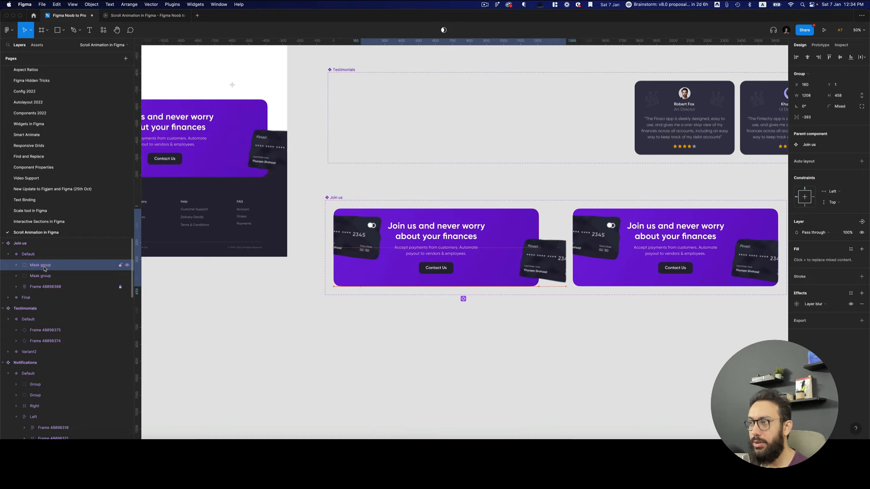
{"action": "key", "text": "shift+Right"}
{"action": "key", "text": "shift+Right"}
{"action": "key", "text": "shift+Right"}
{"action": "key", "text": "shift+Right"}
{"action": "key", "text": "shift+Right"}
{"action": "key", "text": "shift+Right"}
{"action": "key", "text": "shift+Right"}
{"action": "key", "text": "shift+Right"}
{"action": "key", "text": "shift+Right"}
{"action": "key", "text": "shift+Right"}
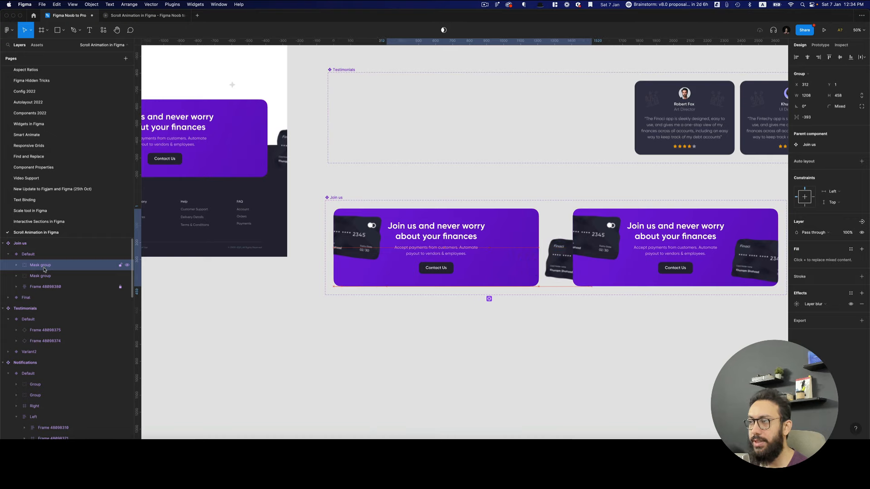
{"action": "key", "text": "0"}
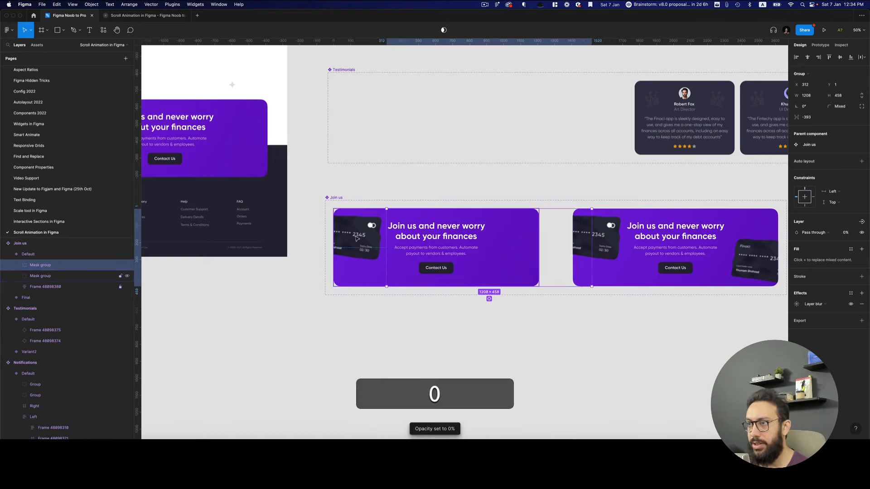
Move the left card's mask group in the Default variant leftward to X -304, keeping Y at 0, and set its opacity to 0%
{"action": "left_click", "coordinate": [356, 239]}
{"action": "key", "text": "shift+Down"}
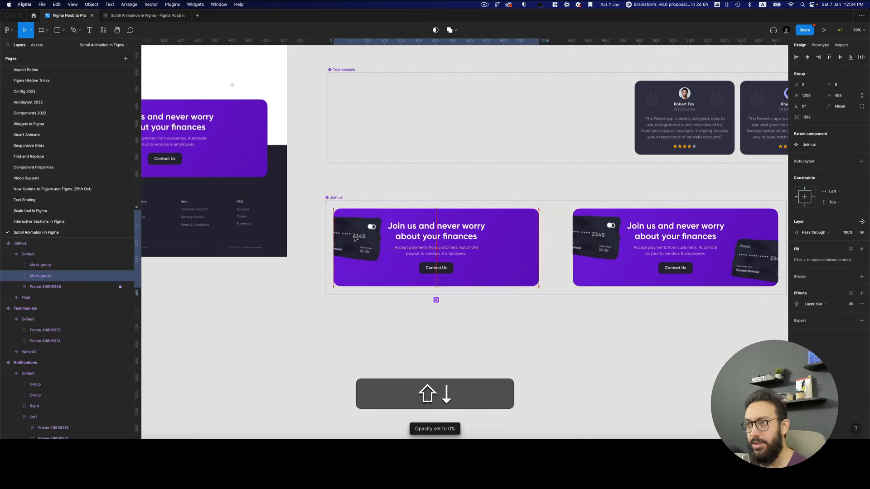
{"action": "key", "text": "shift+Up"}
{"action": "key", "text": "shift+Left"}
{"action": "key", "text": "shift+Left"}
{"action": "key", "text": "shift+Left"}
{"action": "key", "text": "shift+Left"}
{"action": "key", "text": "shift+Left"}
{"action": "key", "text": "shift+Left"}
{"action": "key", "text": "shift+Left"}
{"action": "key", "text": "shift+Left"}
{"action": "key", "text": "shift+Left"}
{"action": "key", "text": "shift+Left"}
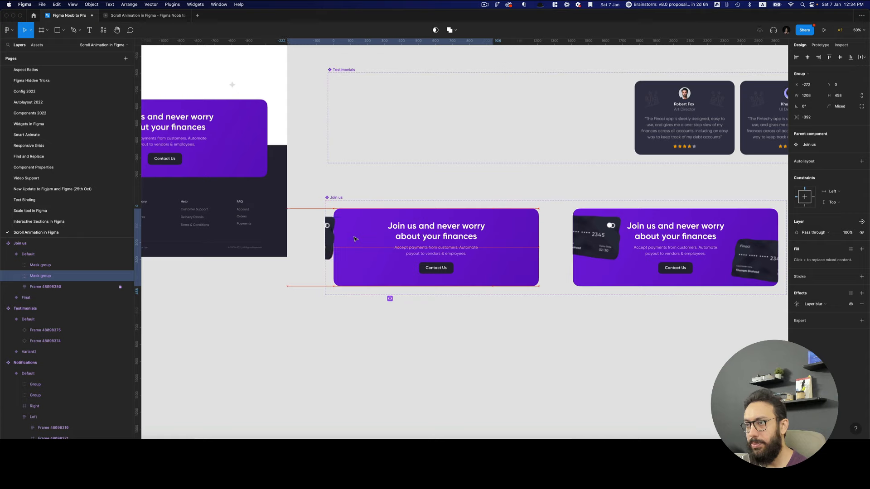
{"action": "key", "text": "shift+Left"}
{"action": "key", "text": "shift+Left"}
{"action": "key", "text": "shift+Left"}
{"action": "key", "text": "shift+Left"}
{"action": "key", "text": "0"}
Rename the Default variant's left card group to Mask group 1 and its right card group to Mask group 2
{"action": "key", "text": "super+r"}
{"action": "key", "text": "super+Right"}
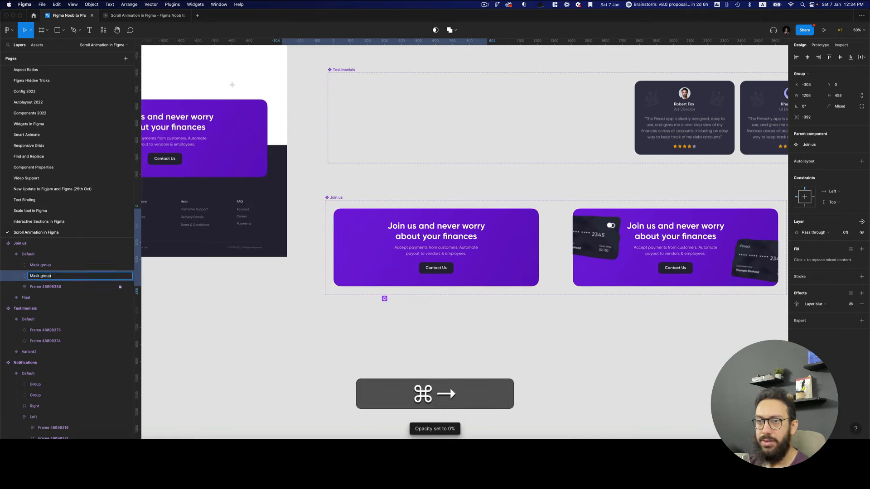
{"action": "type", "text": "1"}
{"action": "key", "text": "Return"}
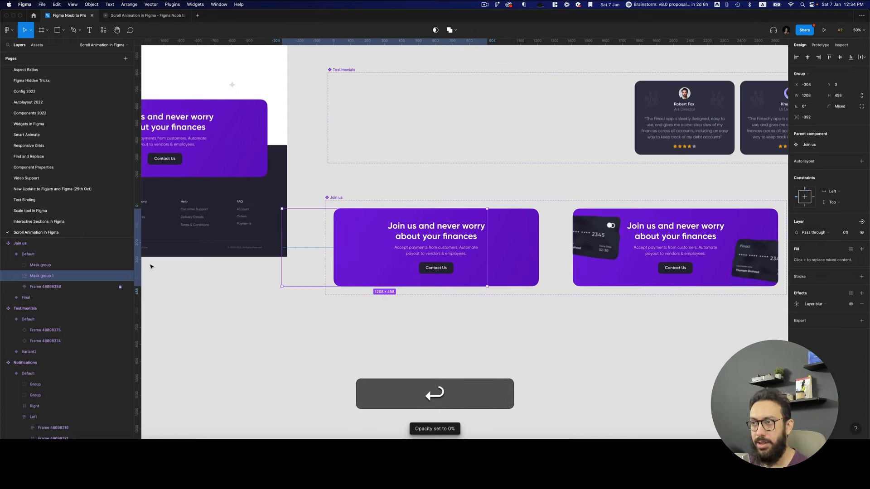
{"action": "left_click", "coordinate": [68, 265]}
{"action": "key", "text": "super+r"}
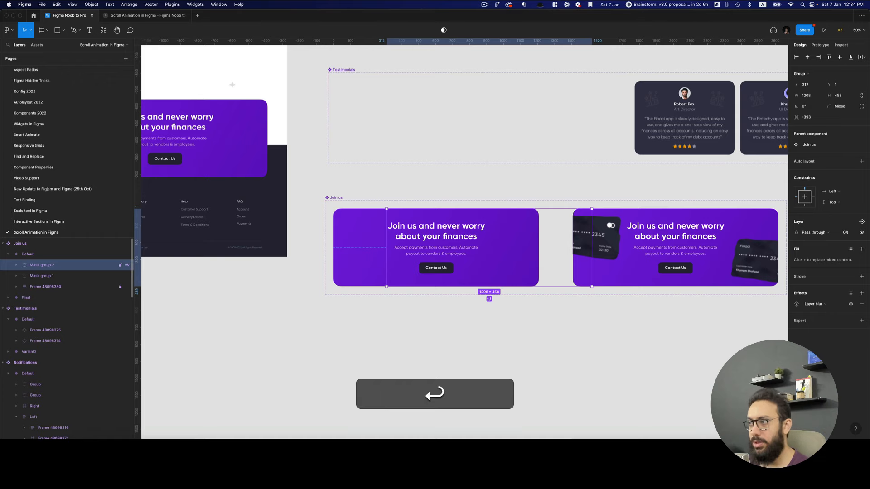
Give the Final variant's card groups matching names: Mask group 2 for the right card, Mask group 1 for the left
{"action": "left_click", "coordinate": [602, 239]}
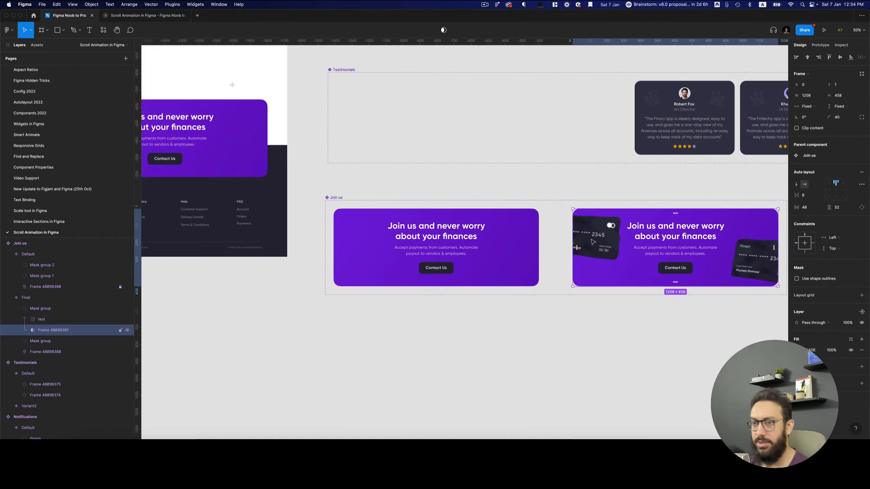
{"action": "left_click", "coordinate": [50, 309]}
{"action": "key", "text": "super+r"}
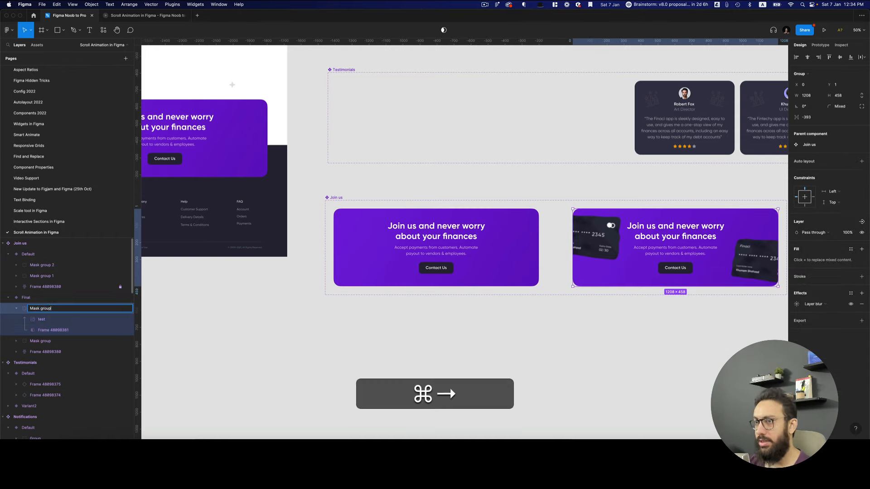
{"action": "key", "text": "shift+super+h"}
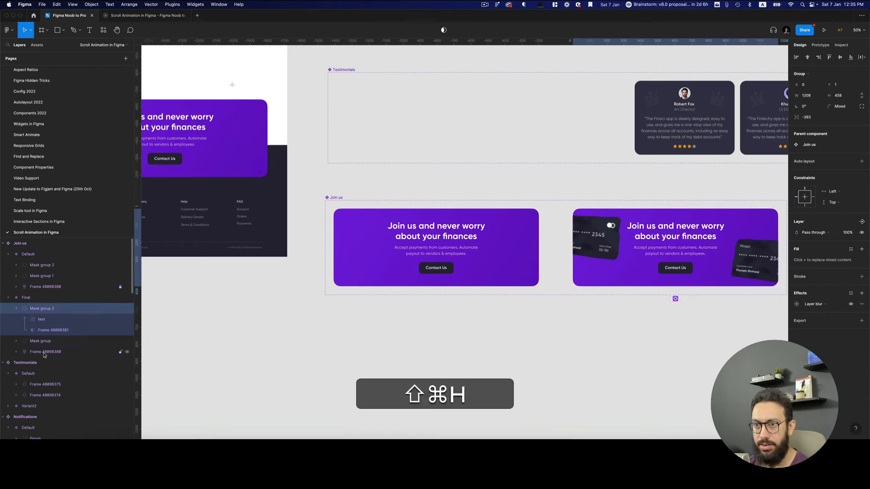
{"action": "left_click", "coordinate": [52, 344]}
{"action": "key", "text": "super+r"}
{"action": "key", "text": "Right"}
{"action": "type", "text": "1"}
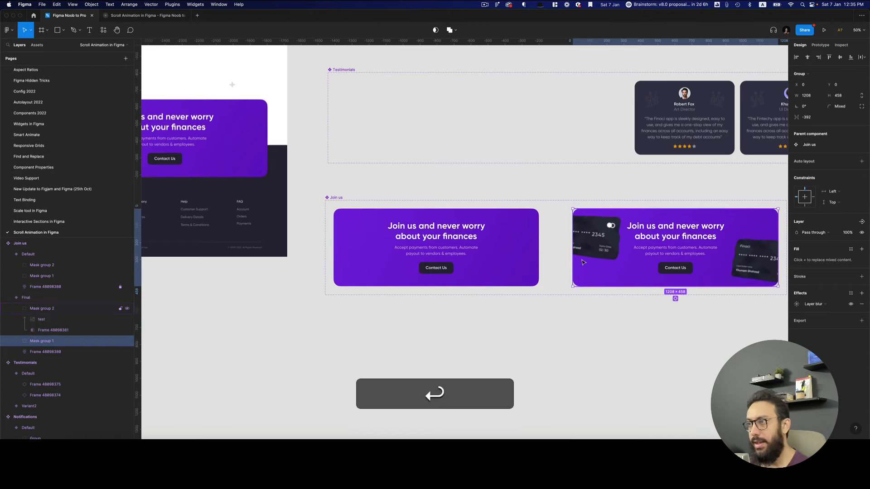
Unlock the Default variant's content frame and rename the content frames in both variants to Content
{"action": "double_click", "coordinate": [422, 254]}
{"action": "double_click", "coordinate": [422, 254]}
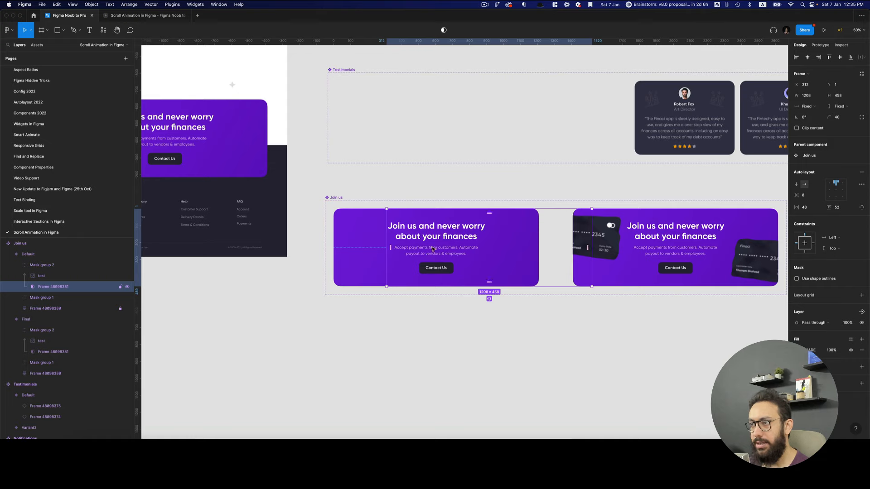
{"action": "left_click", "coordinate": [72, 310]}
{"action": "key", "text": "super+r"}
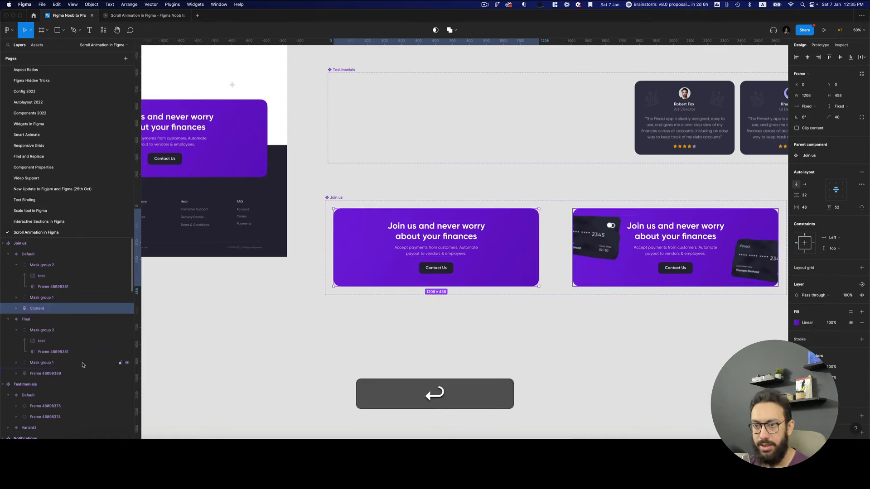
{"action": "left_click", "coordinate": [73, 375]}
{"action": "key", "text": "super+r"}
{"action": "type", "text": "Content"}
{"action": "key", "text": "Return"}
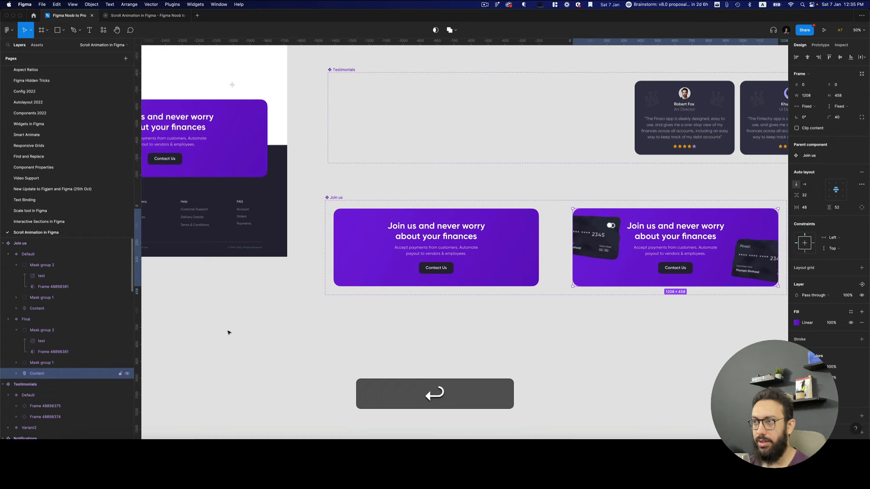
Examine the nested layers and advanced auto layout settings of the Content frames in both Join us variants
{"action": "left_click", "coordinate": [407, 238]}
{"action": "double_click", "coordinate": [407, 237]}
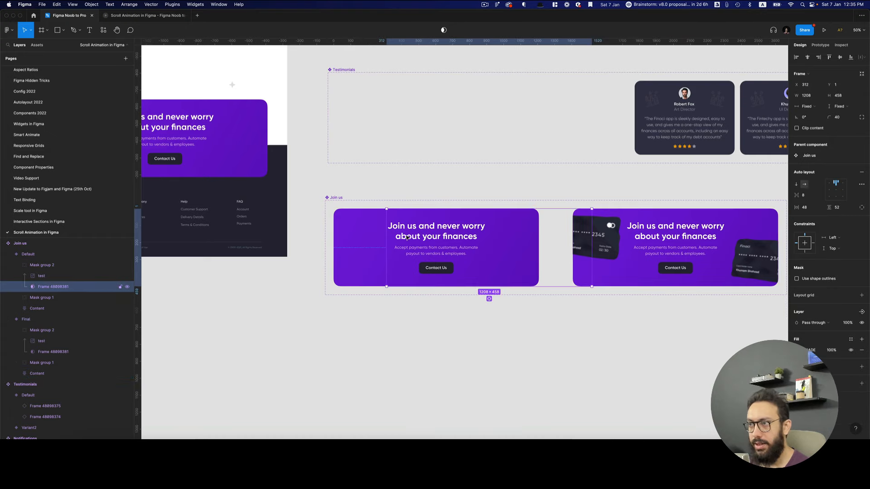
{"action": "left_click", "coordinate": [26, 310]}
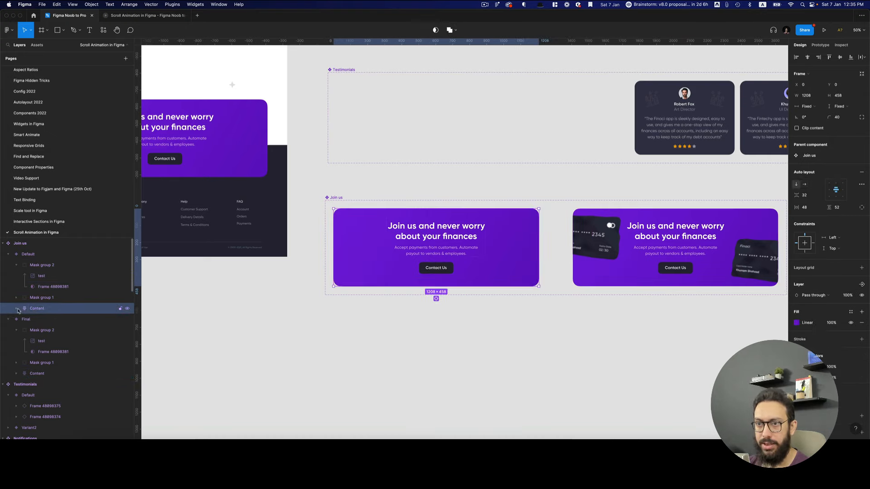
{"action": "left_click", "coordinate": [17, 309]}
{"action": "left_click", "coordinate": [48, 321]}
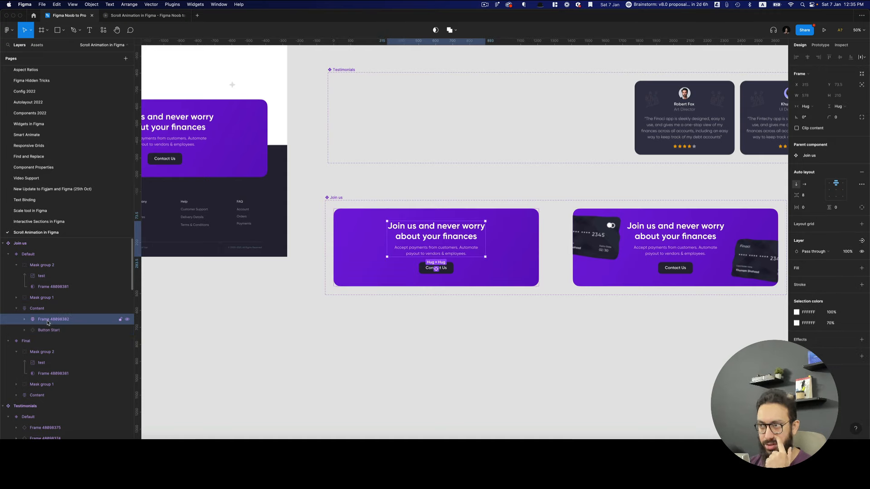
{"action": "left_click", "coordinate": [49, 310]}
{"action": "left_click", "coordinate": [49, 397], "text": "super"}
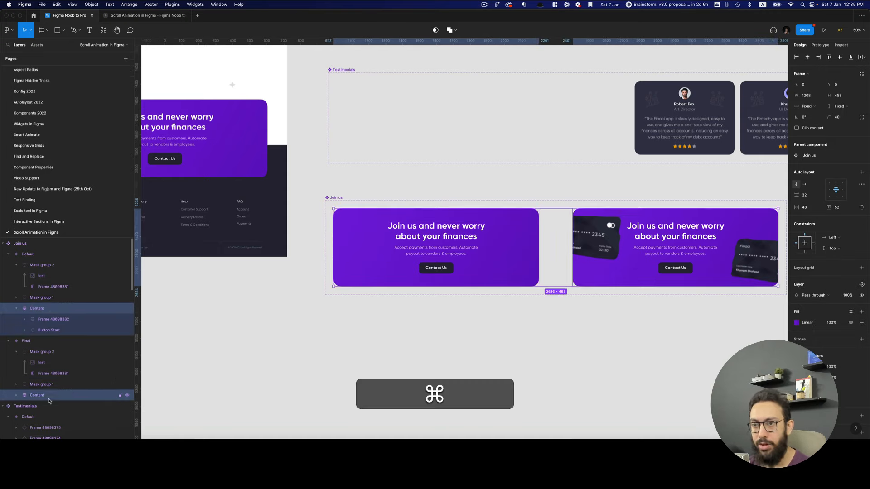
{"action": "left_click", "coordinate": [860, 186]}
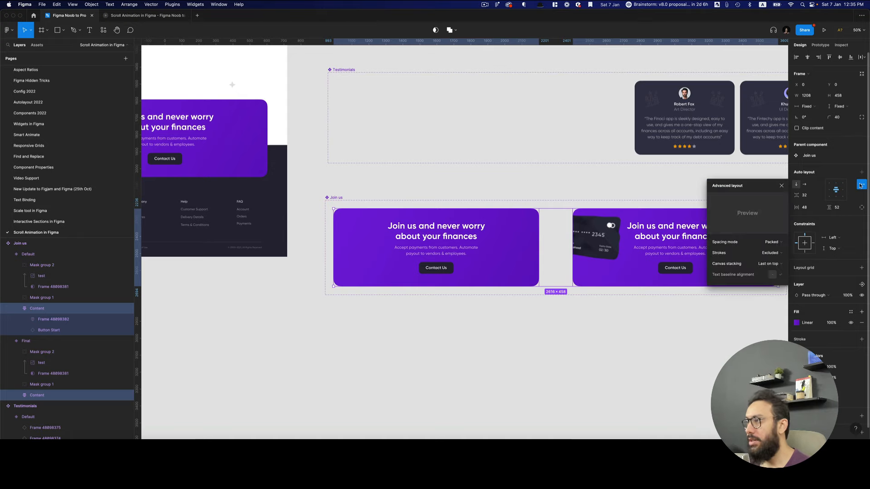
{"action": "left_click", "coordinate": [861, 186]}
Remove auto layout from the Content frames in the Default and Final variants of the Join us component
{"action": "left_click", "coordinate": [52, 311]}
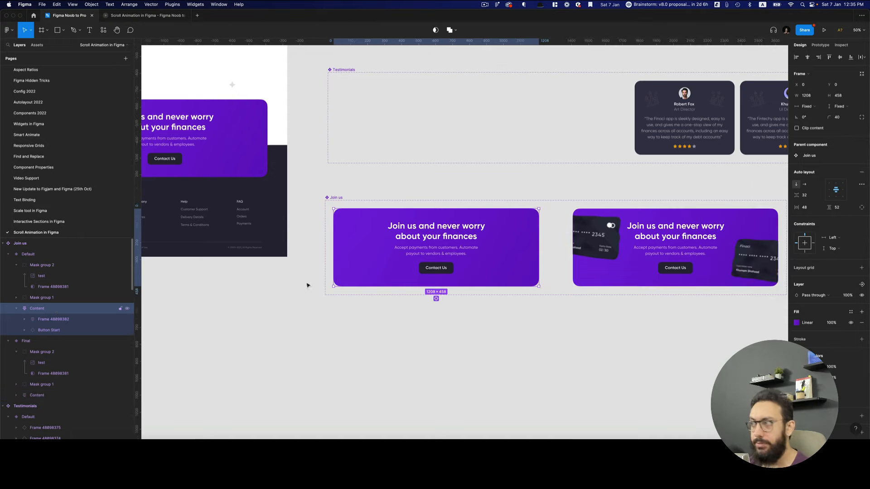
{"action": "left_click", "coordinate": [862, 173]}
{"action": "left_click", "coordinate": [340, 352]}
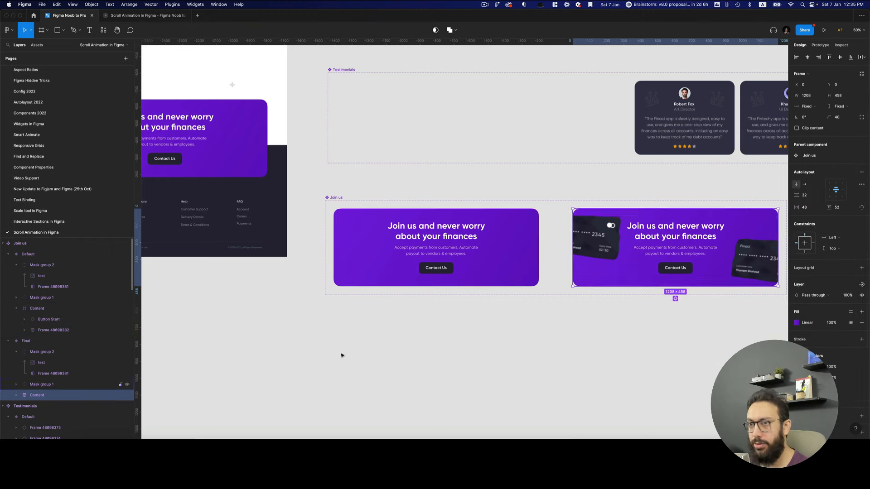
{"action": "left_click", "coordinate": [444, 235]}
{"action": "double_click", "coordinate": [444, 235]}
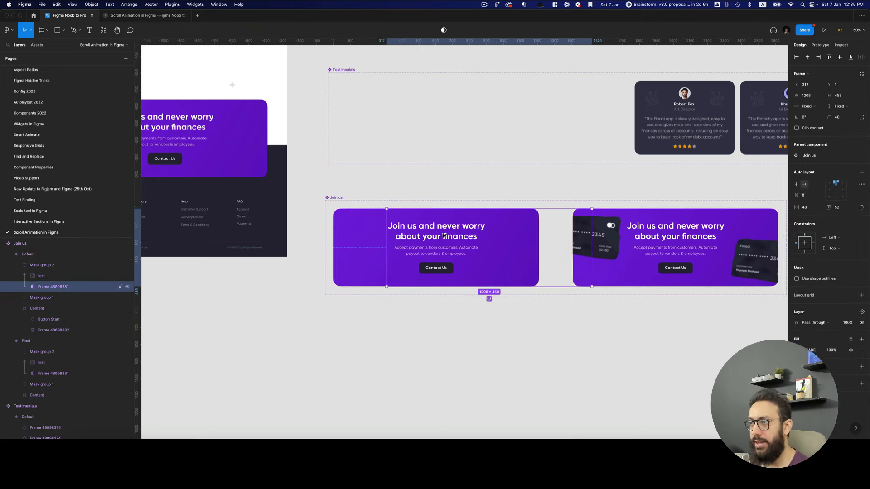
Bring the Content frames to the front of the layer order in both the Default and Final variants
{"action": "left_click", "coordinate": [16, 396]}
{"action": "left_click", "coordinate": [34, 396]}
{"action": "left_click", "coordinate": [41, 309], "text": "super"}
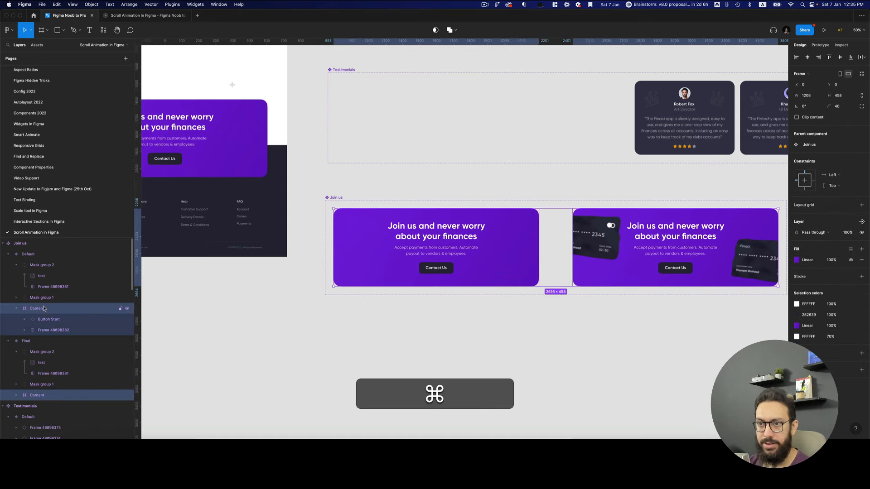
{"action": "key", "text": "alt+super+bracketright"}
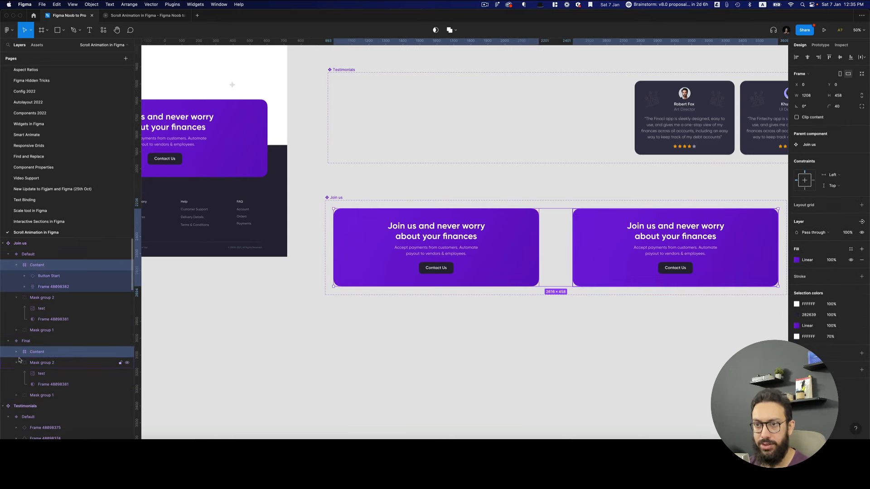
Move the Default variant's heading and description text frame straight up above the banner to Y -280
{"action": "left_click", "coordinate": [675, 268]}
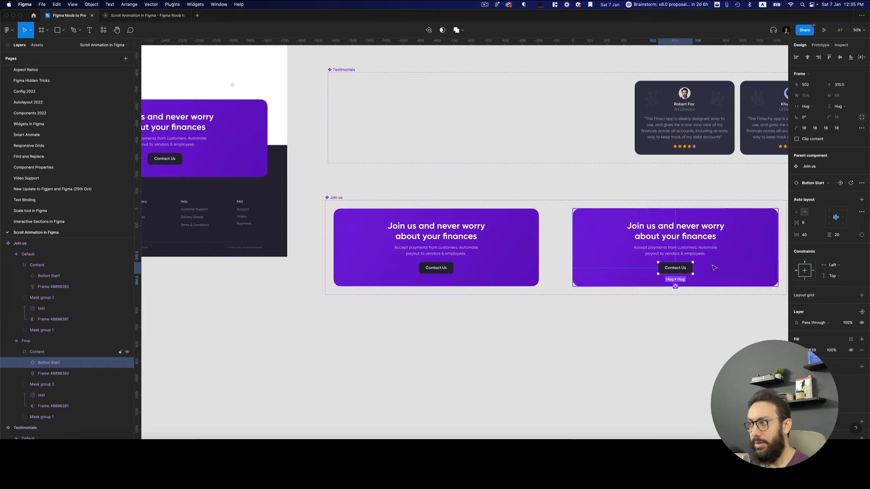
{"action": "double_click", "coordinate": [437, 243]}
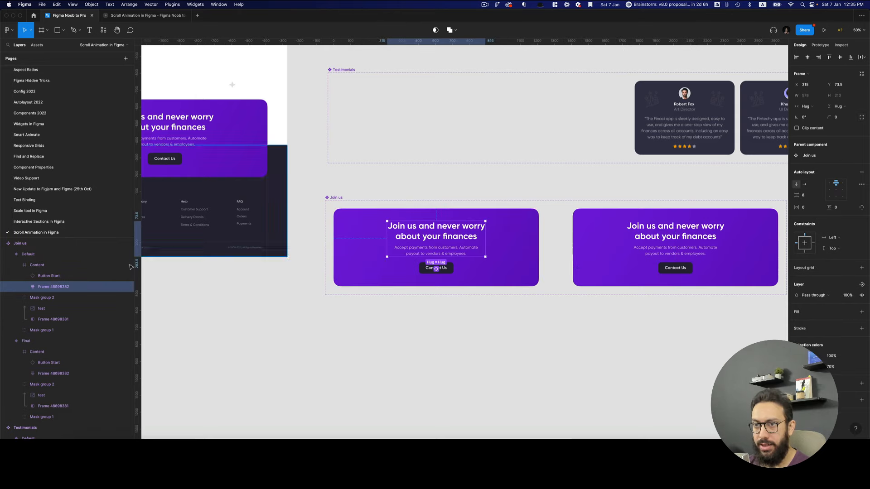
{"action": "left_click_drag", "start_coordinate": [447, 245], "coordinate": [446, 187]}
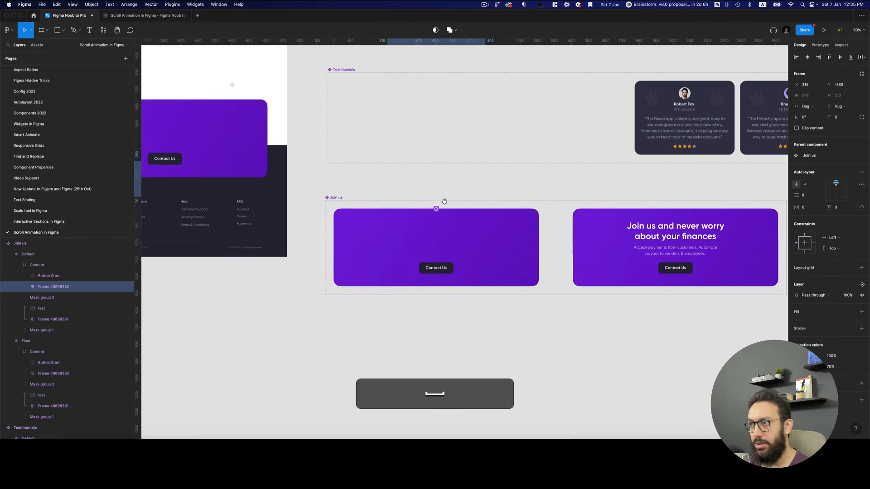
Move the Default variant's Contact Us button straight down below the banner and set its Content frame's opacity to 0%
{"action": "left_click", "coordinate": [438, 269]}
{"action": "scroll", "coordinate": [439, 281], "scroll_direction": "up", "scroll_amount": 2}
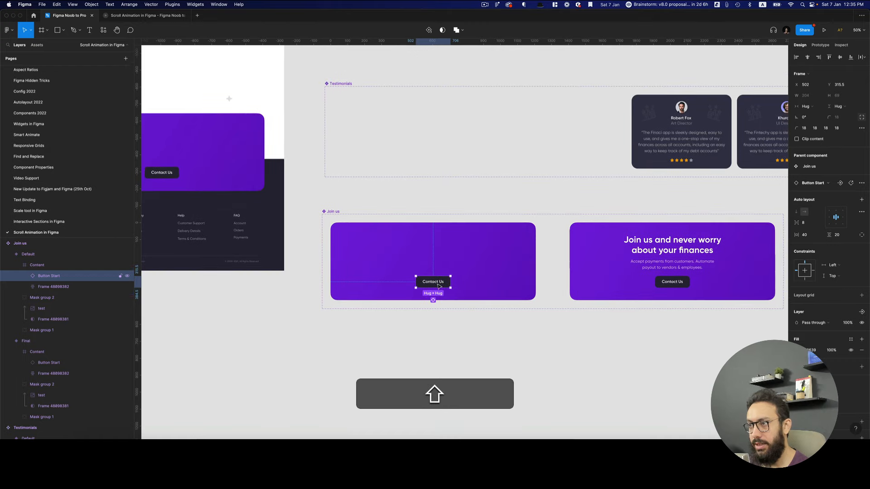
{"action": "left_click_drag", "start_coordinate": [439, 286], "coordinate": [438, 329]}
{"action": "key", "text": "shift+Return"}
{"action": "key", "text": "0"}
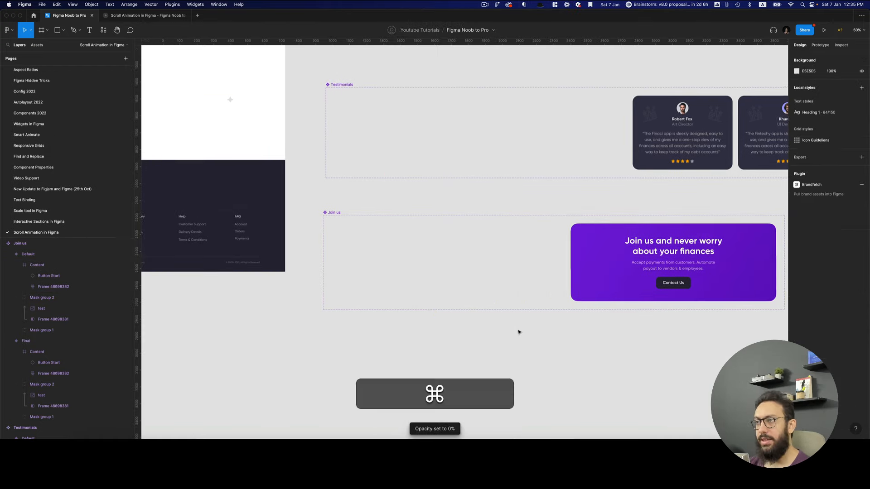
Connect the Default variant to the Final variant with a Change to interaction triggered by Mouse enter
{"action": "key", "text": "shift+Return"}
{"action": "key", "text": "shift+e"}
{"action": "left_click_drag", "start_coordinate": [537, 262], "coordinate": [612, 299]}
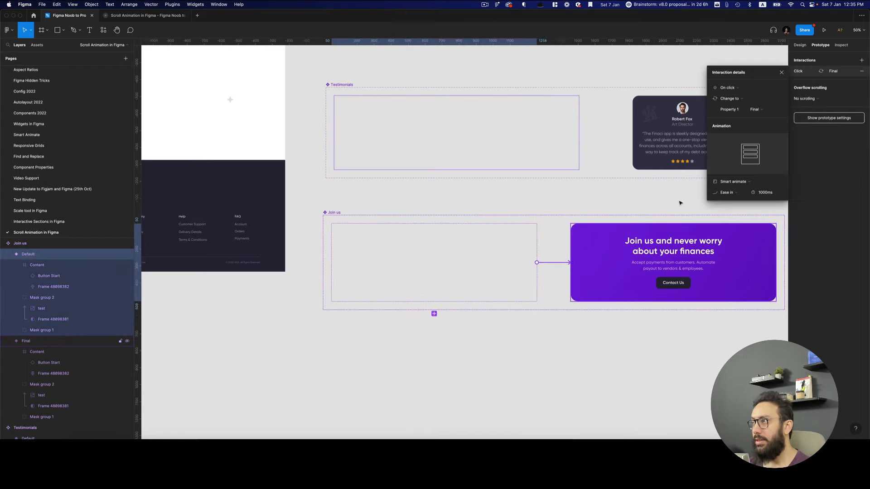
{"action": "left_click", "coordinate": [726, 89]}
{"action": "left_click", "coordinate": [744, 133]}
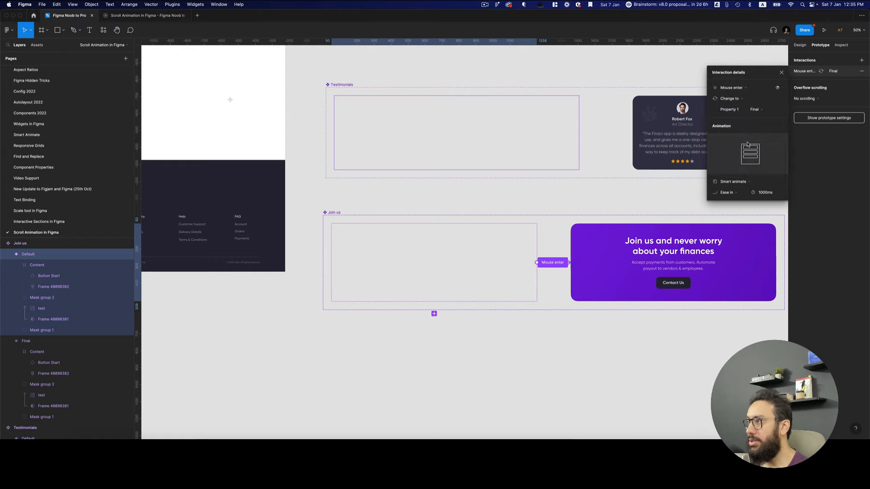
Play the prototype from the start, check the Join us banner's animation, and return to the design file
{"action": "key", "text": "super+3"}
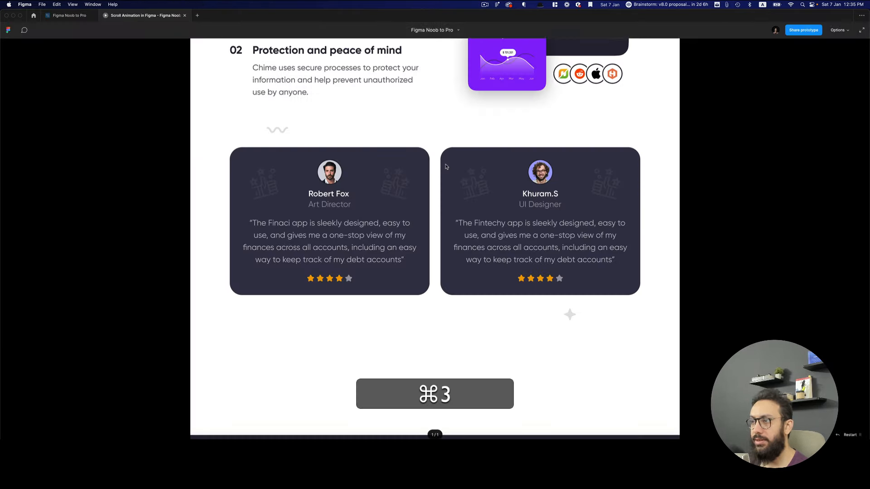
{"action": "scroll", "coordinate": [446, 190], "scroll_direction": "down", "scroll_amount": 6}
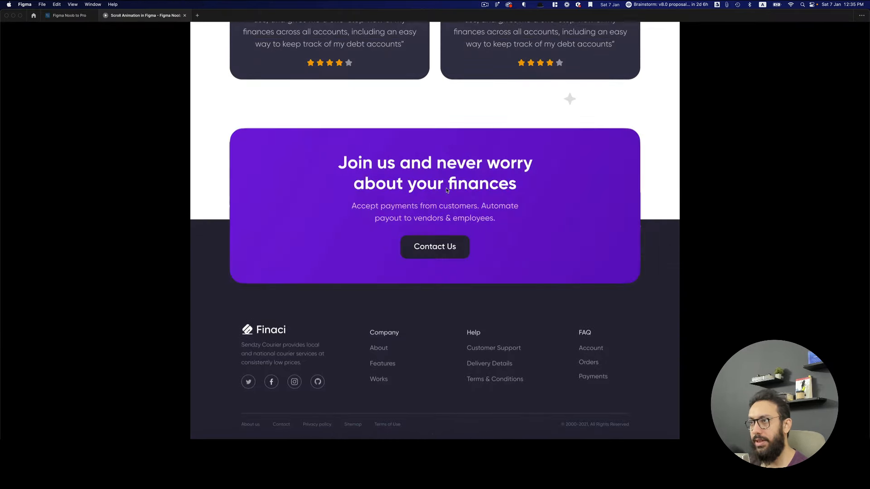
{"action": "key", "text": "r"}
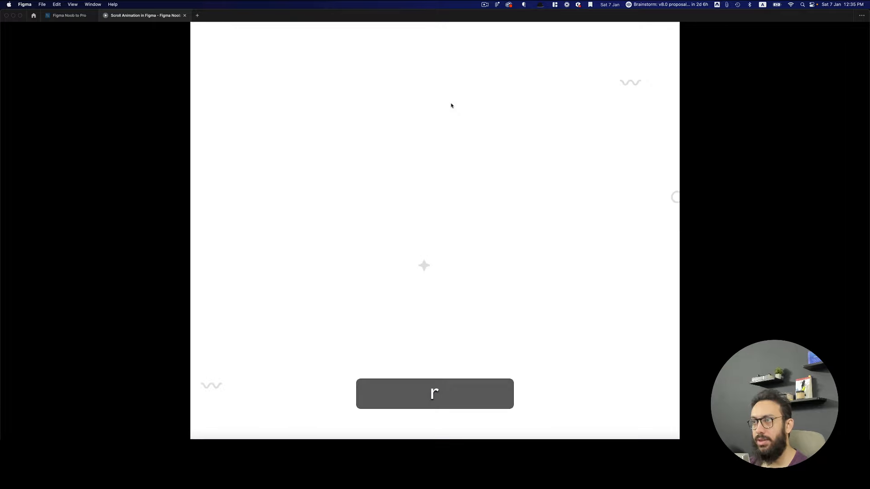
{"action": "scroll", "coordinate": [436, 214], "scroll_direction": "down", "scroll_amount": 10}
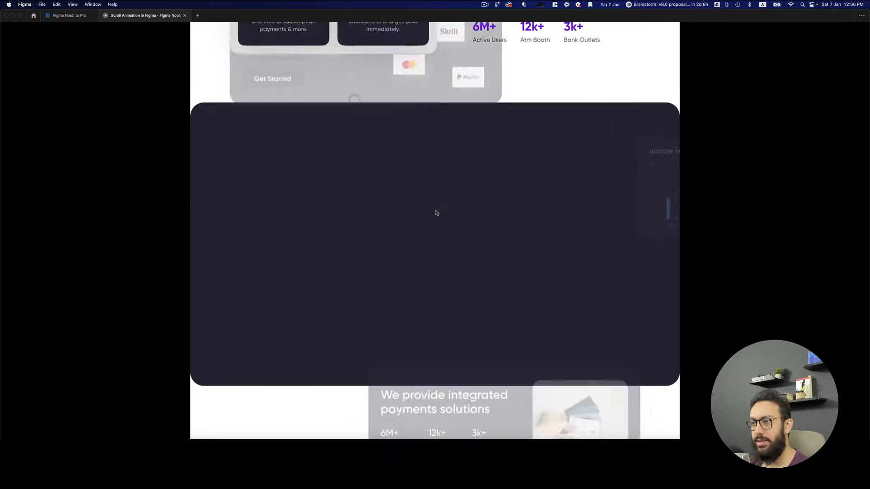
{"action": "scroll", "coordinate": [417, 258], "scroll_direction": "down", "scroll_amount": 15}
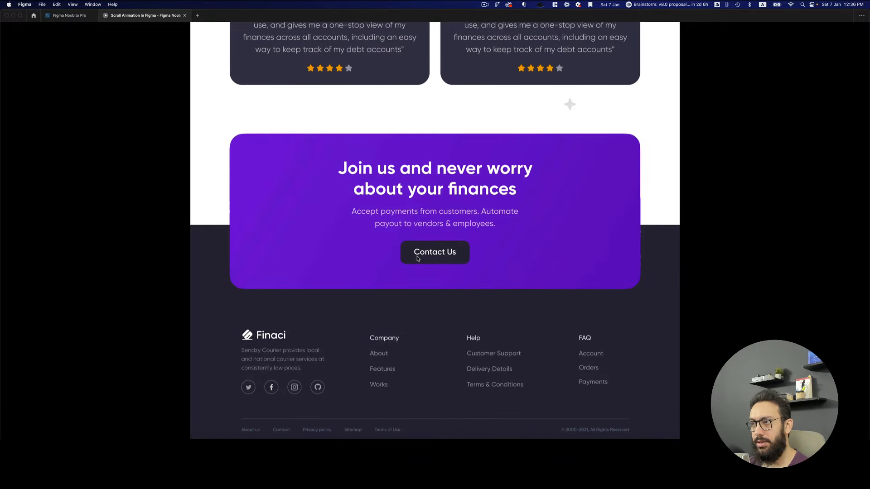
{"action": "key", "text": "super+2"}
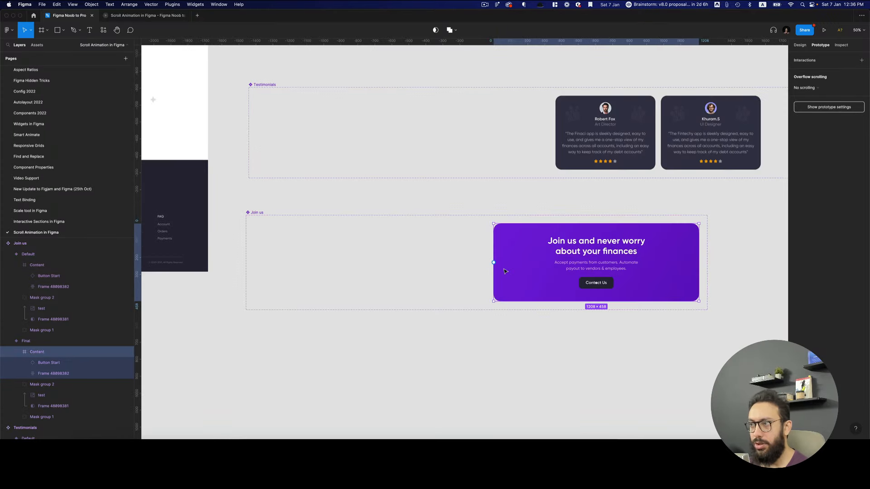
Try setting the opacity of the Final variant's Mask group 1 and Mask group 2 to 0%
{"action": "left_click", "coordinate": [51, 385]}
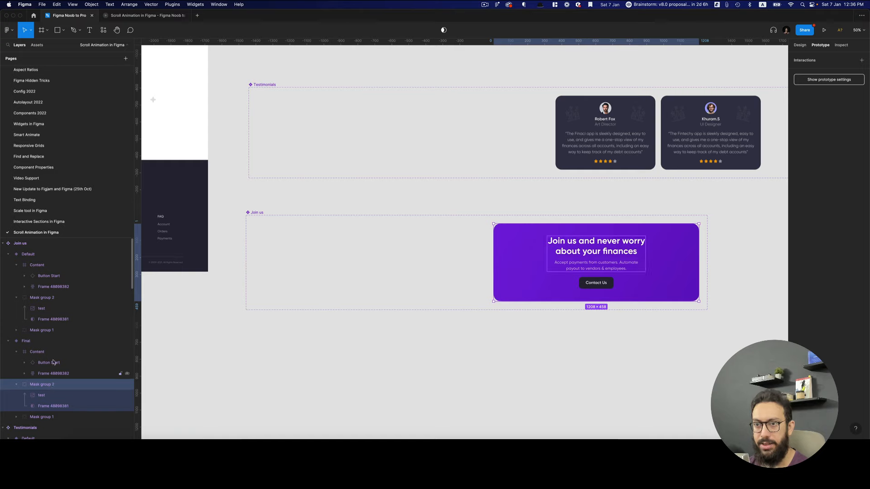
{"action": "key", "text": "alt+l"}
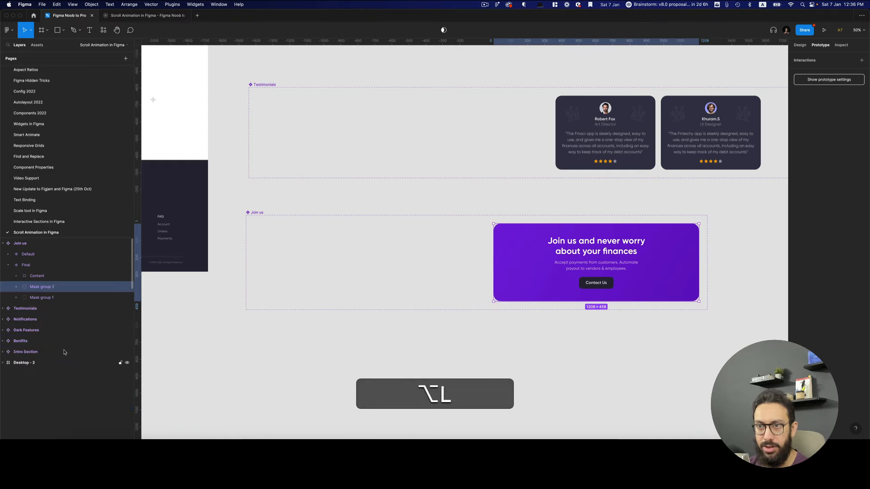
{"action": "left_click", "coordinate": [72, 298], "text": "shift"}
{"action": "key", "text": "shift+0"}
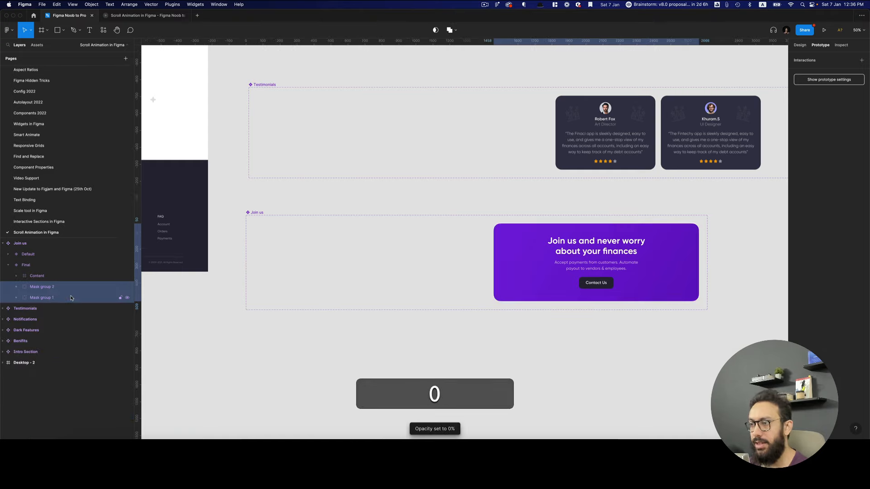
{"action": "key", "text": "super+z"}
{"action": "scroll", "coordinate": [755, 202], "scroll_direction": "right", "scroll_amount": 1}
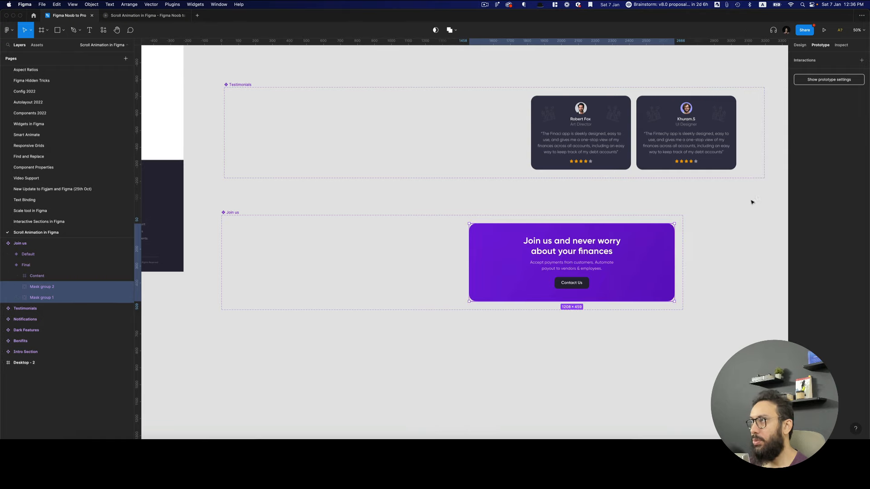
Send the Content frame behind both mask groups in the Final variant and in the Default variant
{"action": "left_click", "coordinate": [68, 276]}
{"action": "key", "text": "super+bracketleft"}
{"action": "key", "text": "super+bracketleft"}
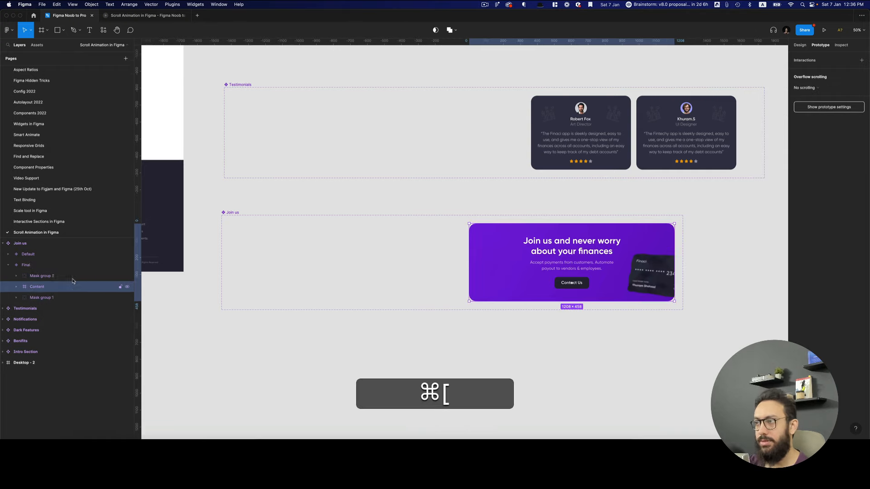
{"action": "scroll", "coordinate": [349, 268], "scroll_direction": "left", "scroll_amount": 3}
{"action": "left_click", "coordinate": [402, 268]}
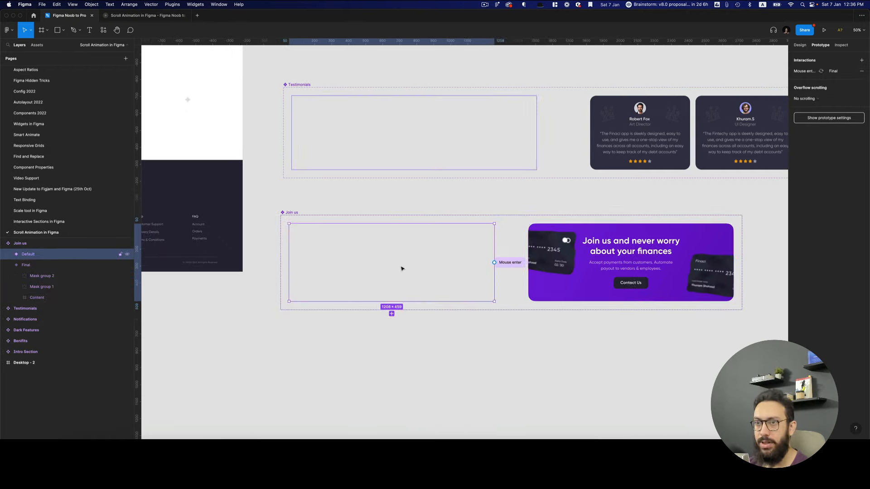
{"action": "left_click", "coordinate": [7, 256]}
{"action": "key", "text": "super+bracketleft"}
{"action": "key", "text": "super+bracketleft"}
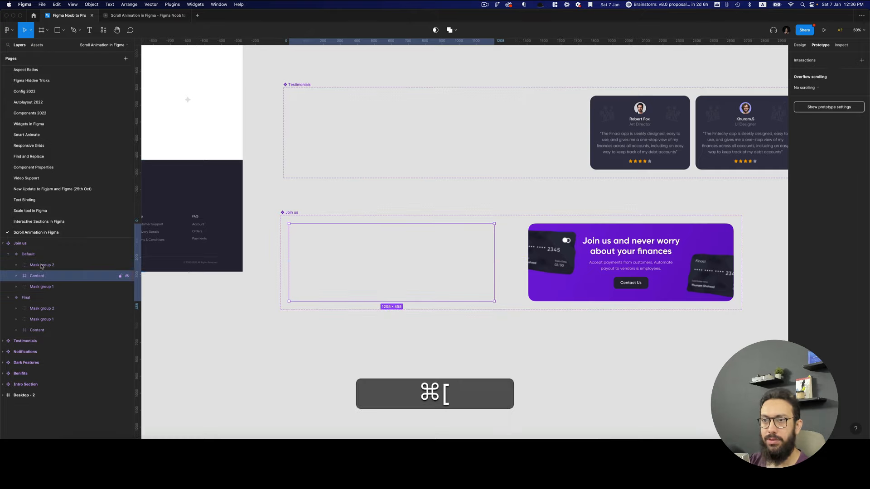
Replay the prototype to check that the Join us banner's cards animate in, and return to the design file
{"action": "key", "text": "super+alt+Return"}
{"action": "key", "text": "r"}
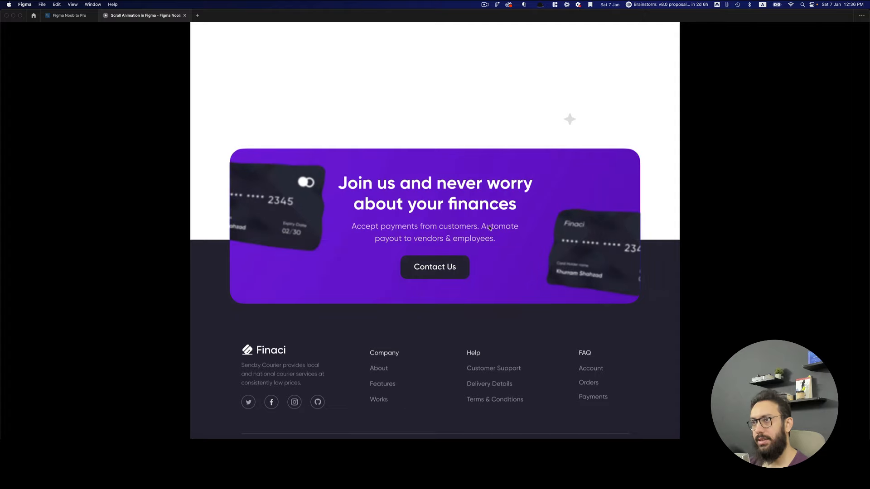
{"action": "key", "text": "super+2"}
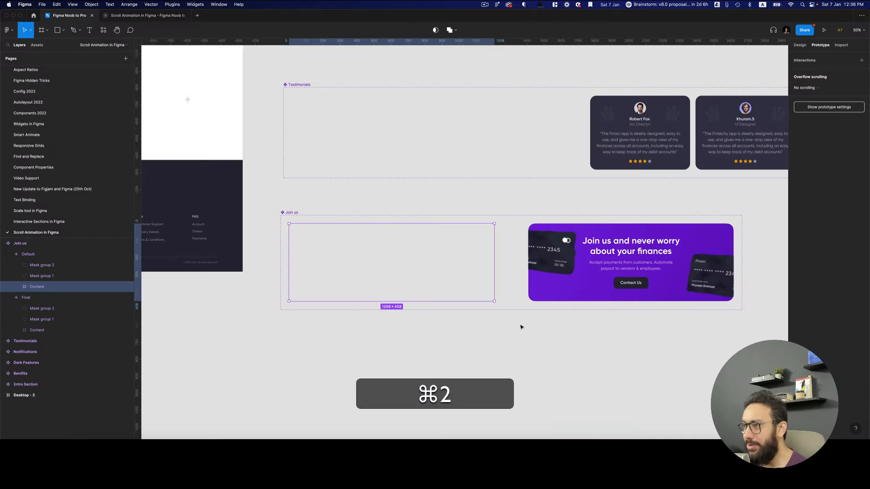
Set the easing of the Default-to-Final Mouse enter interaction to Ease in and out
{"action": "left_click", "coordinate": [501, 266]}
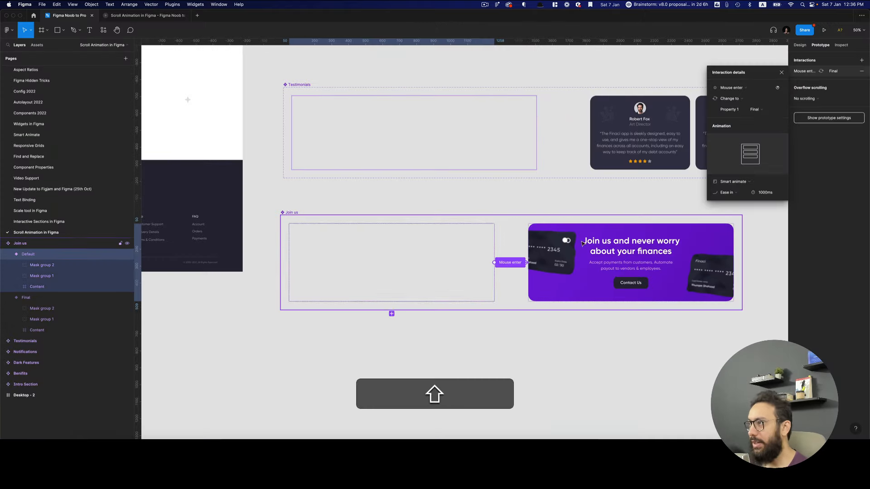
{"action": "left_click", "coordinate": [732, 193]}
{"action": "left_click", "coordinate": [739, 209]}
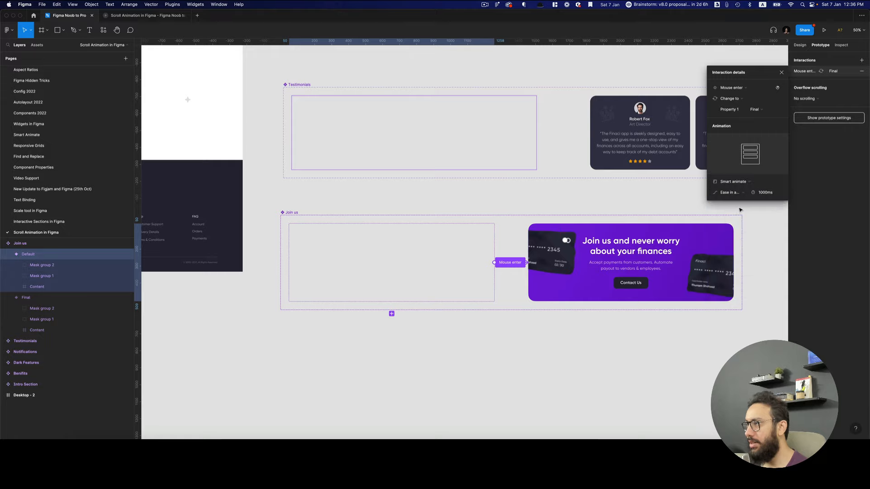
Restart and scroll through the prototype to check the Join us banner's entrance animation, and return to the design file
{"action": "key", "text": "super+3"}
{"action": "key", "text": "super+r"}
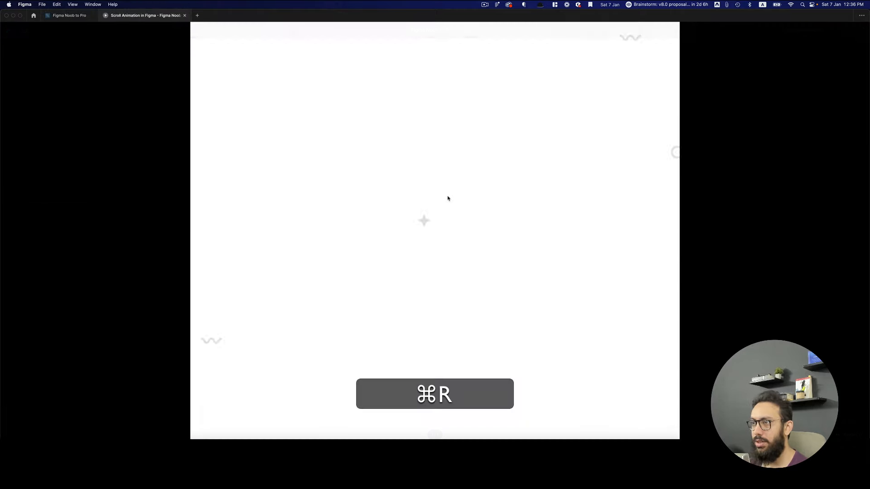
{"action": "scroll", "coordinate": [448, 198], "scroll_direction": "down", "scroll_amount": 15}
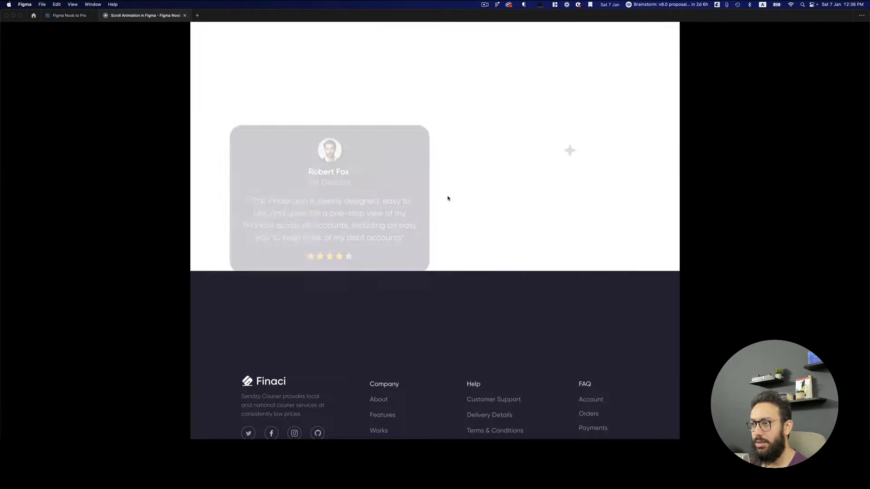
{"action": "scroll", "coordinate": [447, 219], "scroll_direction": "up", "scroll_amount": 5}
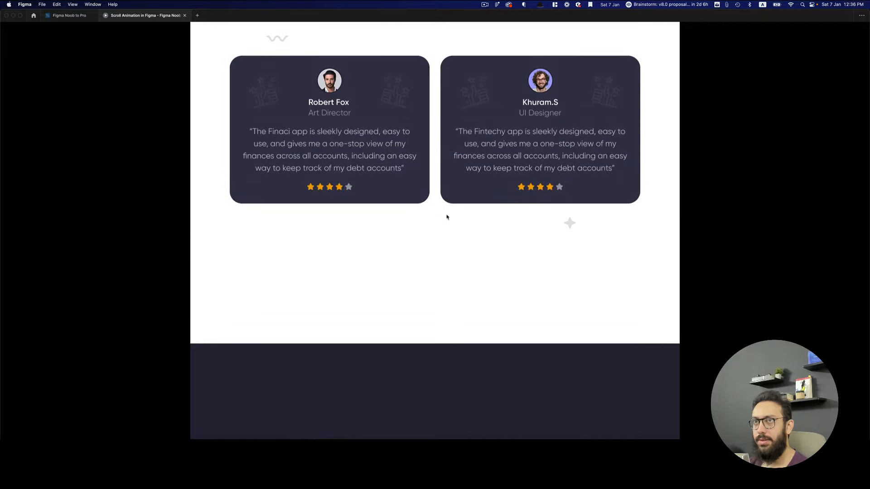
{"action": "key", "text": "shift+super+w"}
{"action": "key", "text": "shift+super+t"}
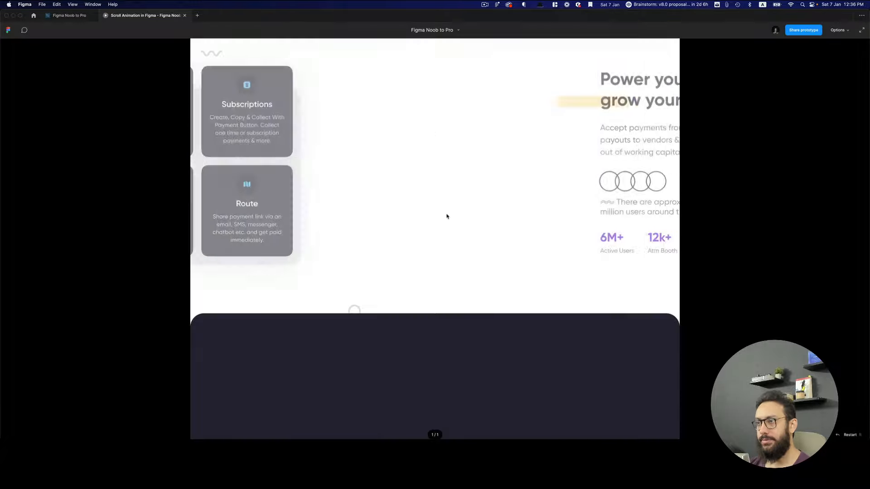
{"action": "scroll", "coordinate": [447, 217], "scroll_direction": "down", "scroll_amount": 20}
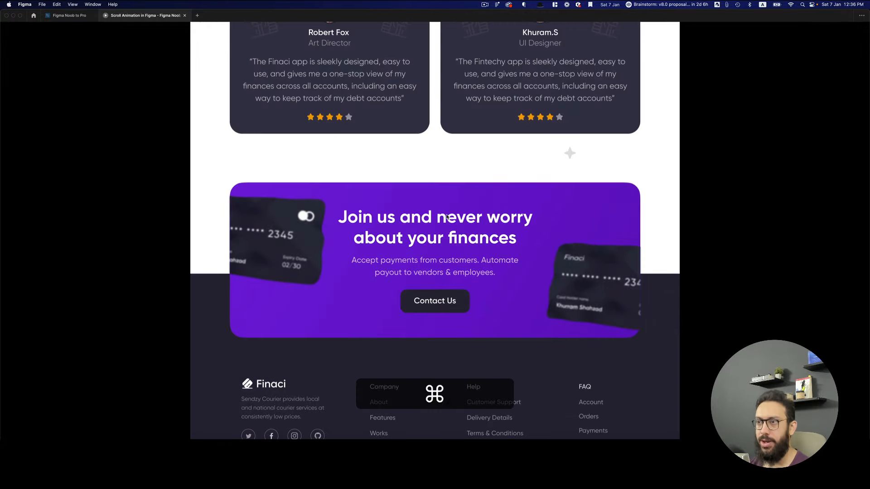
{"action": "key", "text": "super+2"}
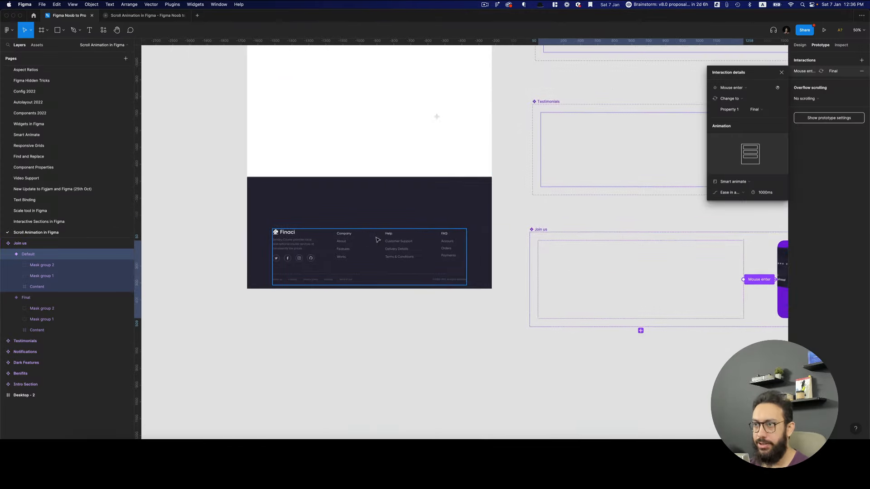
Turn the landing page's Footer frame into a component and duplicate it in place as an instance
{"action": "left_click", "coordinate": [378, 240]}
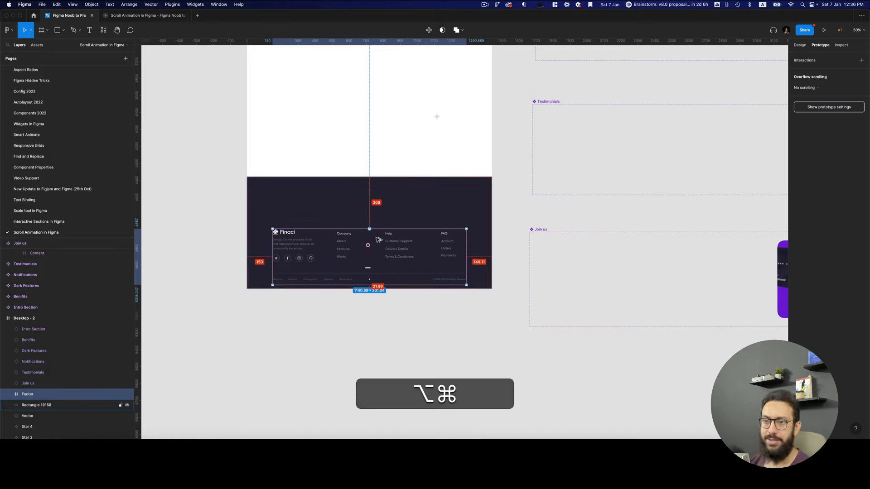
{"action": "key", "text": "alt+super+k"}
{"action": "key", "text": "alt"}
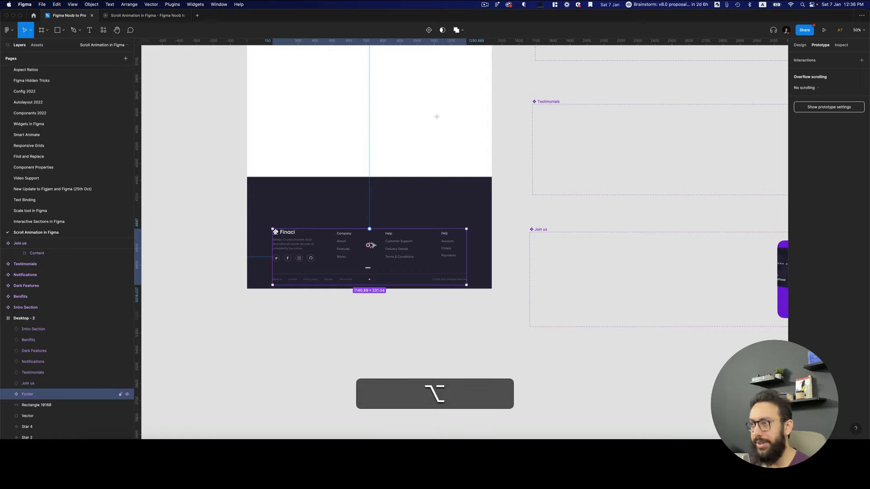
{"action": "key", "text": "alt+super+d"}
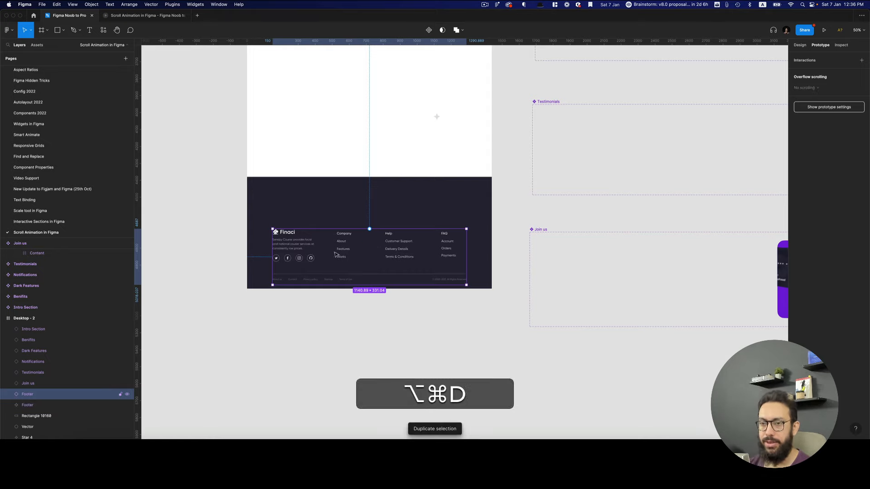
Move the main Footer component out of the Desktop - 2 frame onto the empty canvas below the Join us component set
{"action": "left_click", "coordinate": [34, 406]}
{"action": "key", "text": "super+x"}
{"action": "left_click_drag", "start_coordinate": [550, 408], "coordinate": [431, 301]}
{"action": "left_click", "coordinate": [442, 302], "text": "super"}
{"action": "key", "text": "super+v"}
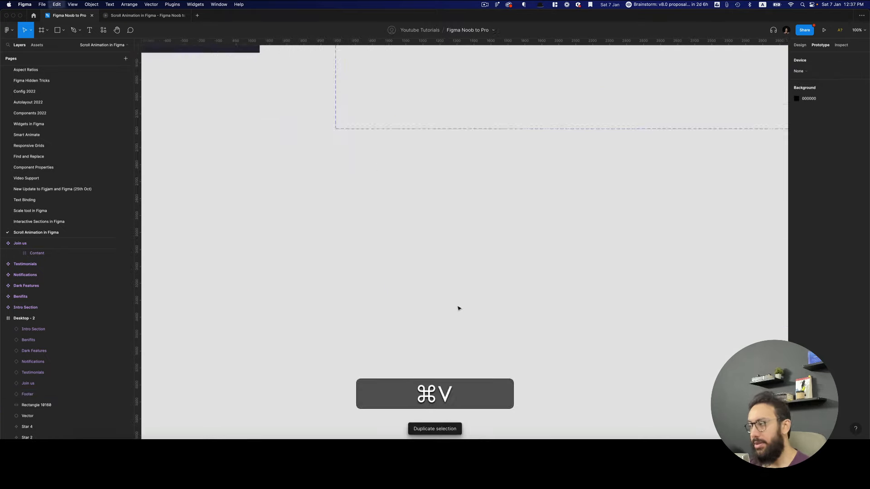
{"action": "key", "text": "super+z"}
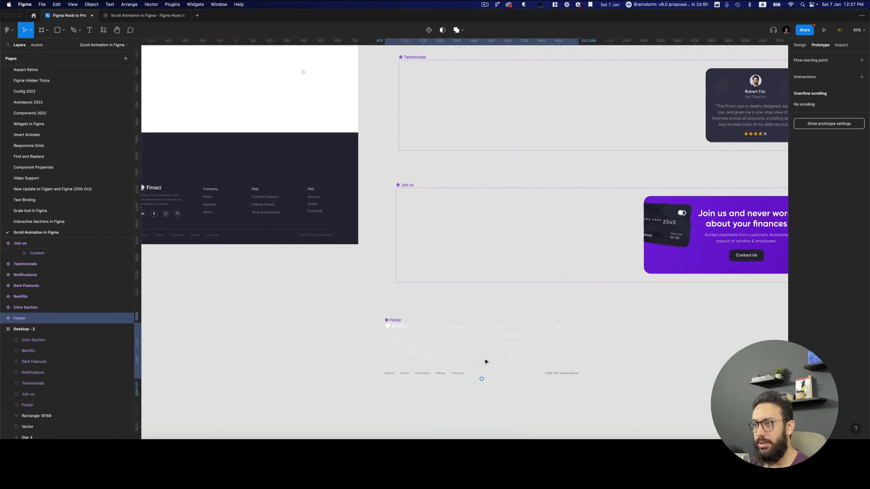
Add a second variant to the Footer component and arrange the variants in a horizontal auto layout with 200 spacing
{"action": "left_click", "coordinate": [428, 30]}
{"action": "left_click", "coordinate": [801, 45]}
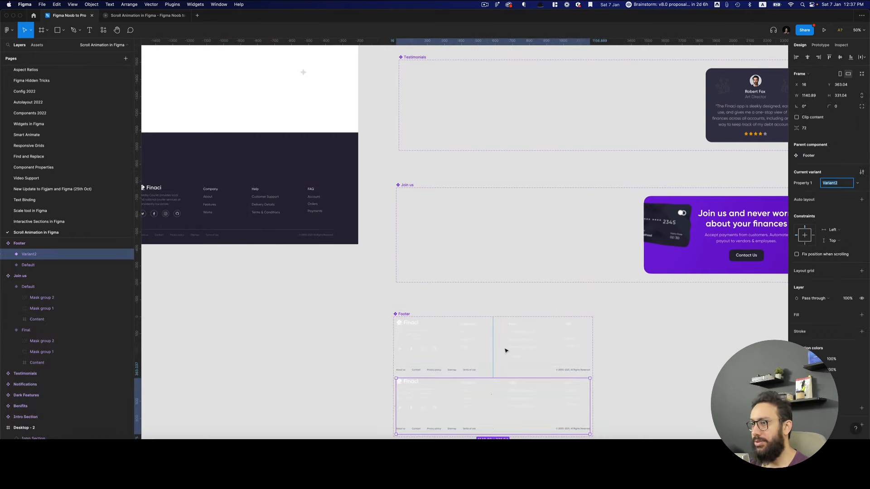
{"action": "left_click", "coordinate": [403, 315]}
{"action": "key", "text": "shift+a"}
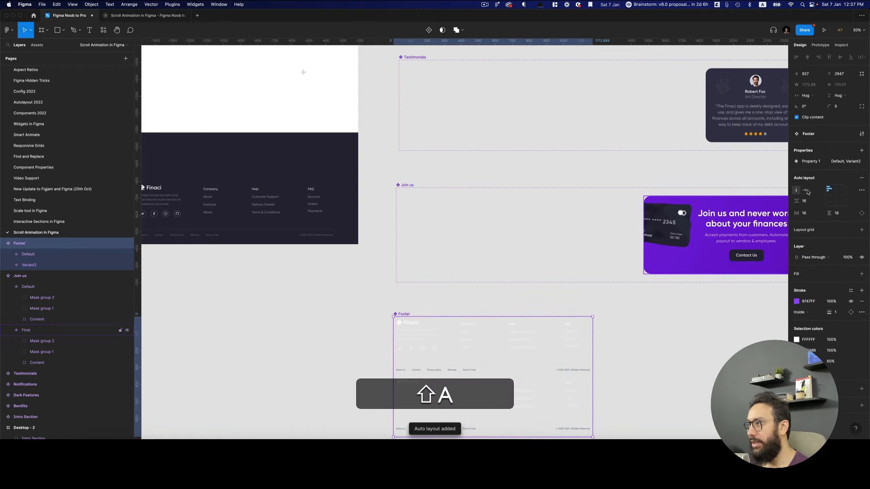
{"action": "left_click", "coordinate": [806, 190]}
{"action": "key", "text": "Return"}
{"action": "key", "text": "Tab"}
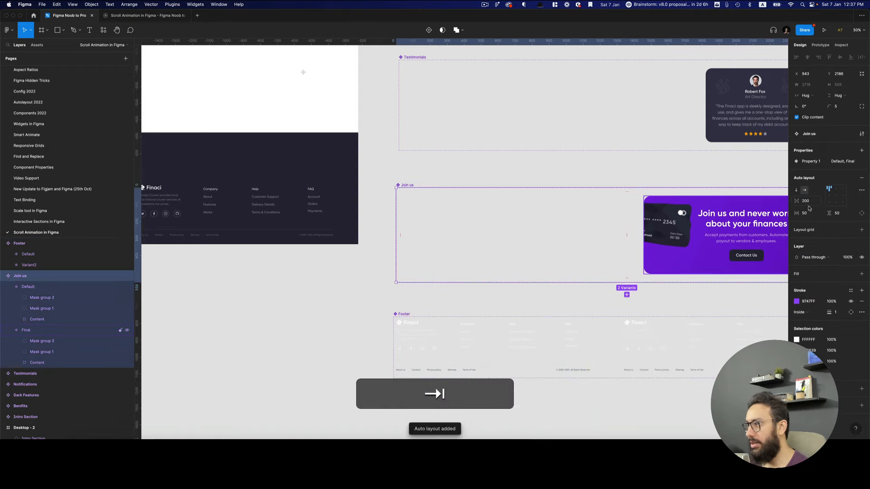
Set the Footer component set's auto layout padding to 50 on all sides
{"action": "scroll", "coordinate": [563, 287], "scroll_direction": "down", "scroll_amount": 2}
{"action": "left_click", "coordinate": [573, 287], "text": "super"}
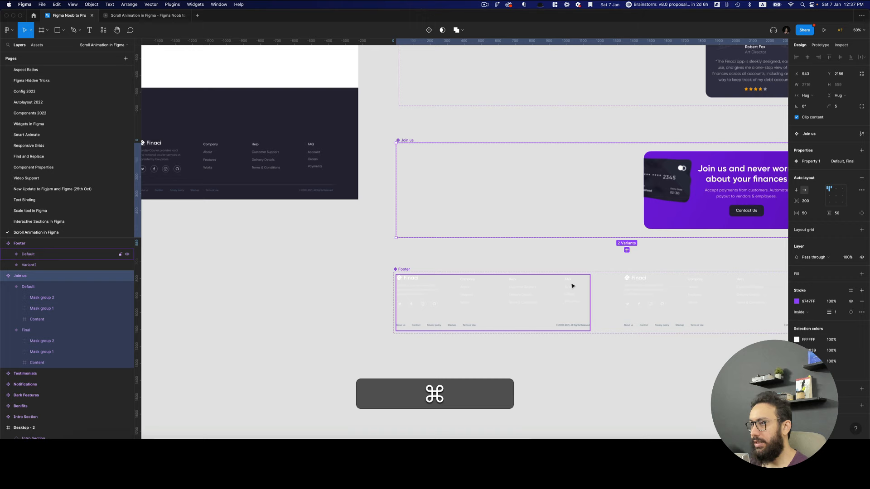
{"action": "left_click", "coordinate": [408, 271]}
{"action": "left_click", "coordinate": [817, 214], "text": "super"}
{"action": "type", "text": "5"}
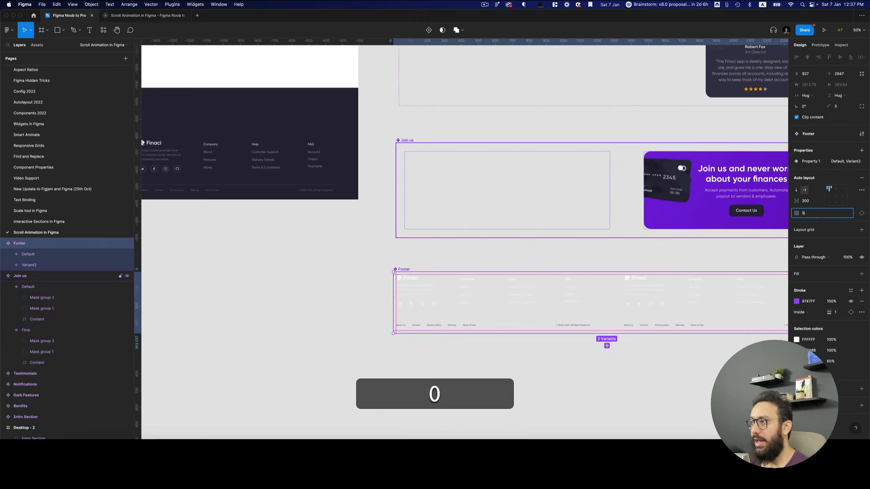
{"action": "key", "text": "Return"}
Try wrapping BottomBar and Frame 451 in a single frame inside both the Default and Variant2 footer variants
{"action": "left_click", "coordinate": [503, 298]}
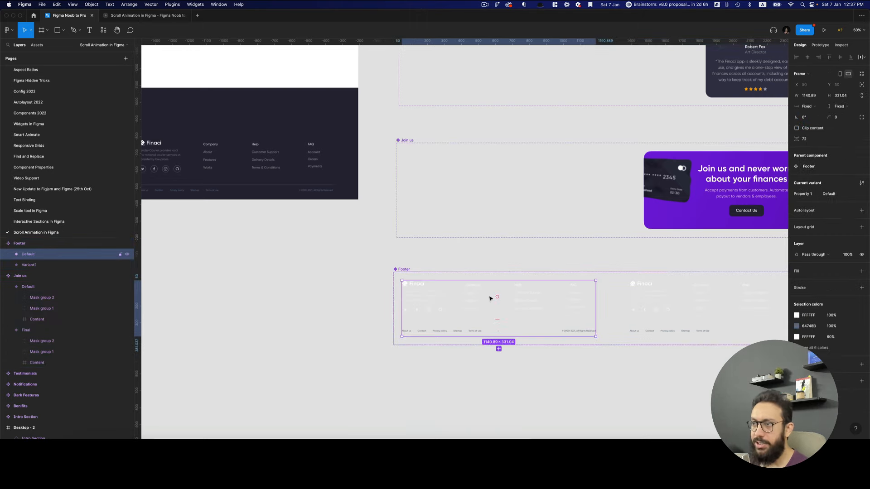
{"action": "scroll", "coordinate": [491, 299], "scroll_direction": "right", "scroll_amount": 3}
{"action": "key", "text": "z"}
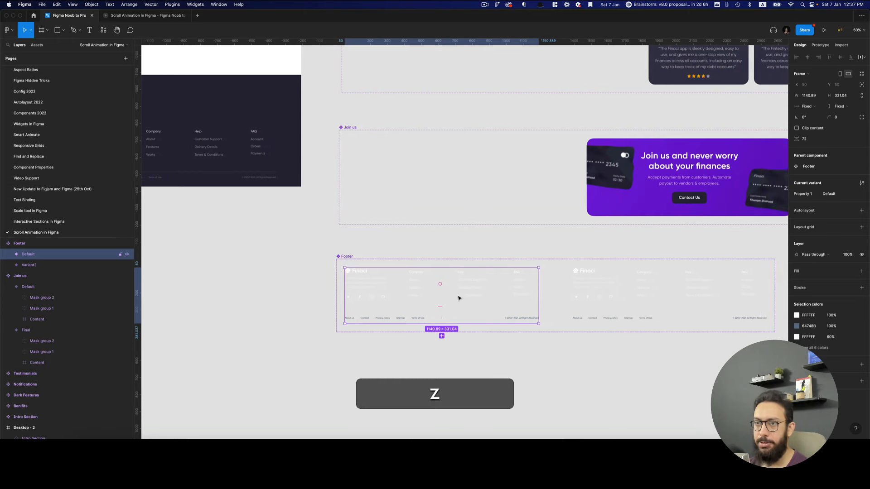
{"action": "key", "text": "Return"}
{"action": "key", "text": "shift+Return"}
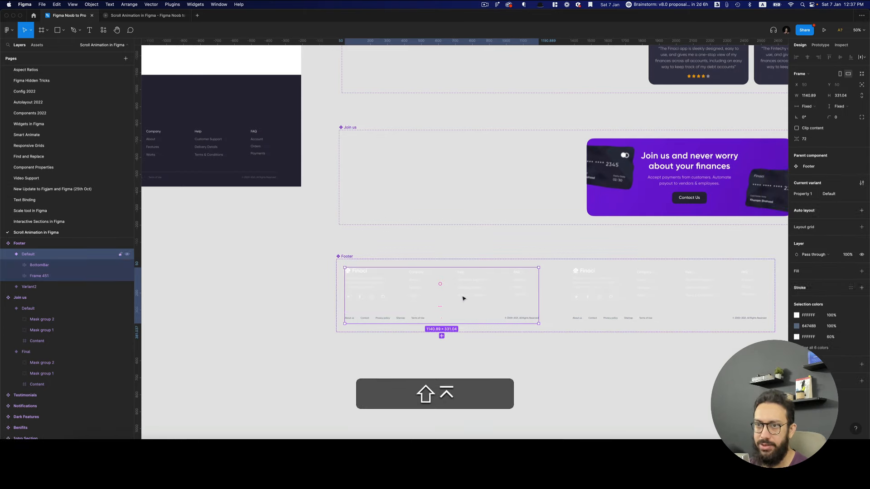
{"action": "key", "text": "alt+super+Return"}
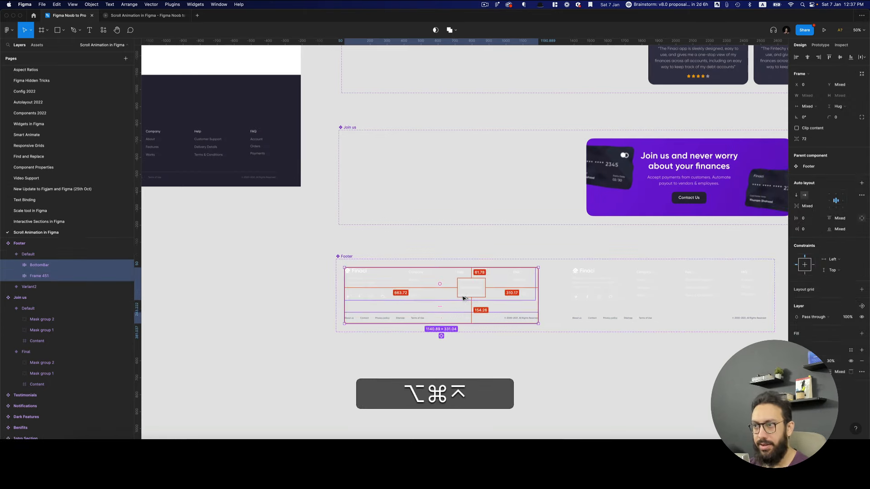
{"action": "key", "text": "alt+super+g"}
{"action": "left_click", "coordinate": [611, 291]}
{"action": "key", "text": "Return"}
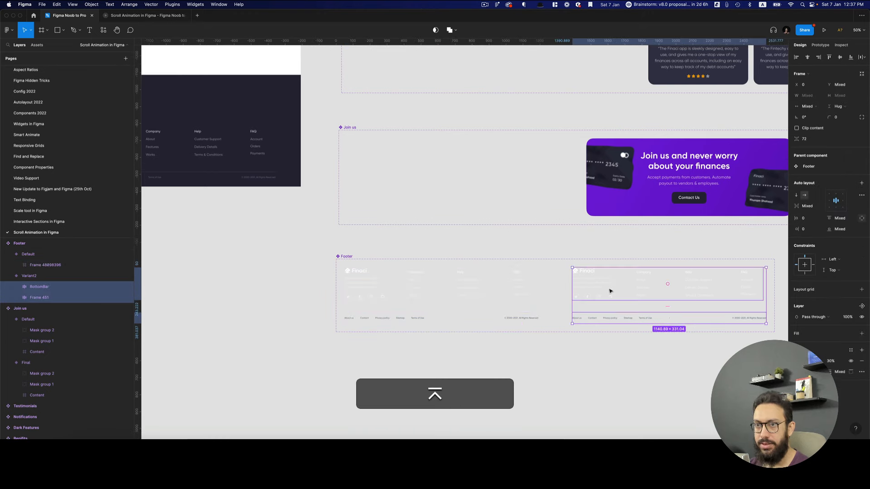
{"action": "key", "text": "alt+super+g"}
Try renaming the wrapping frames in Variant2 and Default to Content
{"action": "key", "text": "super+r"}
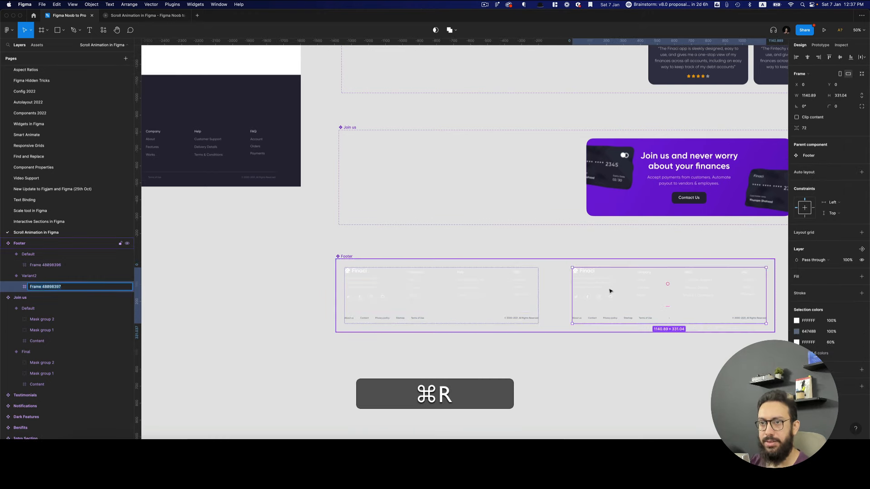
{"action": "type", "text": "Content"}
{"action": "key", "text": "Return"}
{"action": "left_click", "coordinate": [437, 291]}
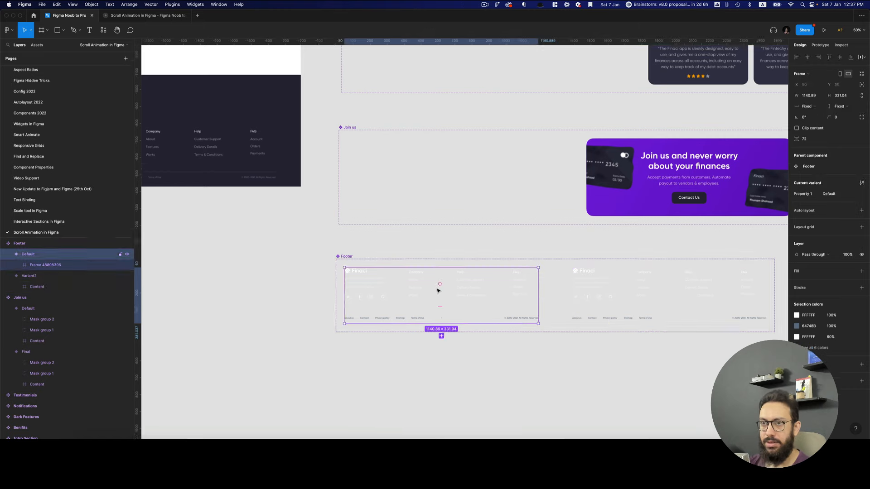
{"action": "key", "text": "super+r"}
{"action": "type", "text": "Content"}
{"action": "key", "text": "Return"}
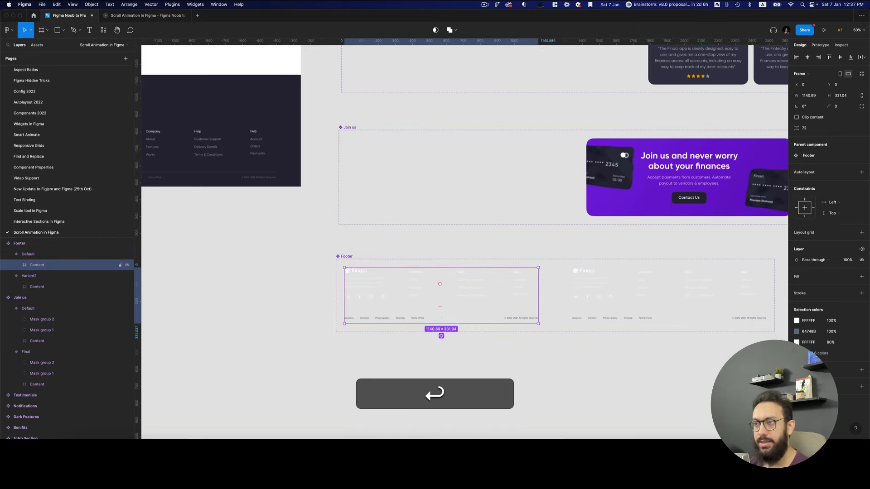
Undo the renaming and the frame wrapping in both Footer variants
{"action": "key", "text": "super+z"}
{"action": "key", "text": "super+z"}
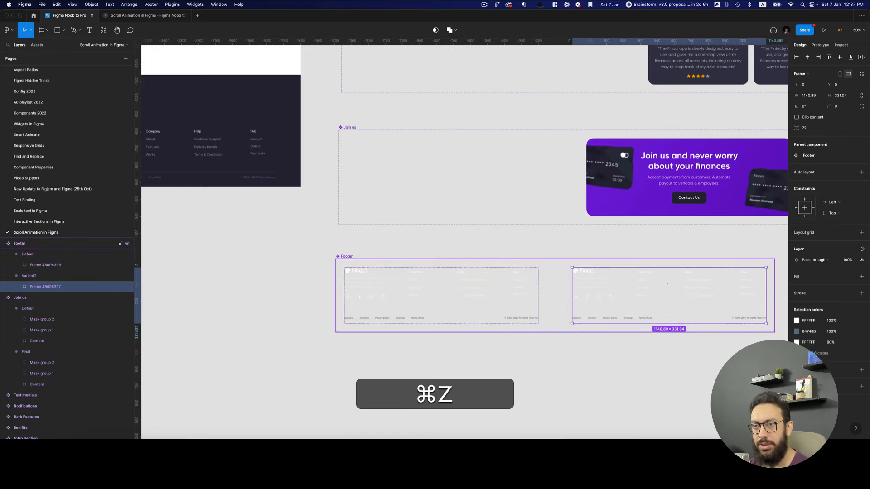
{"action": "key", "text": "super+z"}
{"action": "key", "text": "super+z"}
{"action": "key", "text": "super+z"}
{"action": "key", "text": "super+z"}
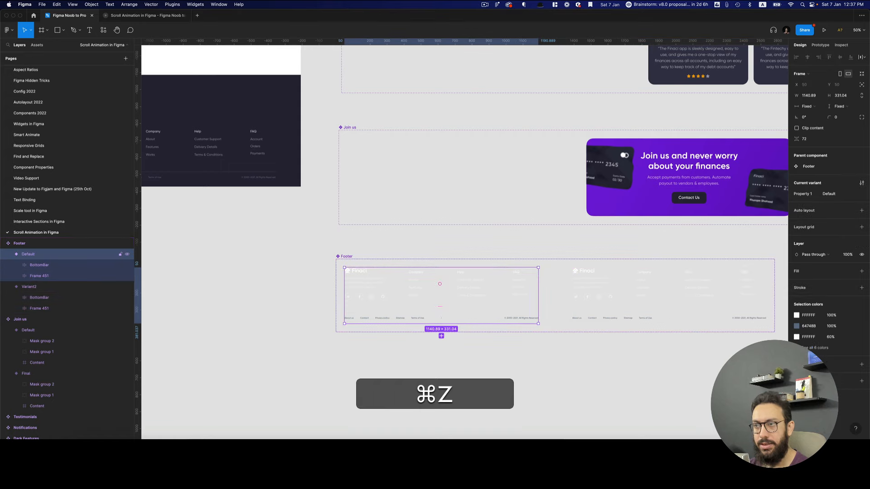
In the Footer's Default variant, move Frame 451 up to Y -506 and BottomBar down to Y 476
{"action": "double_click", "coordinate": [422, 295]}
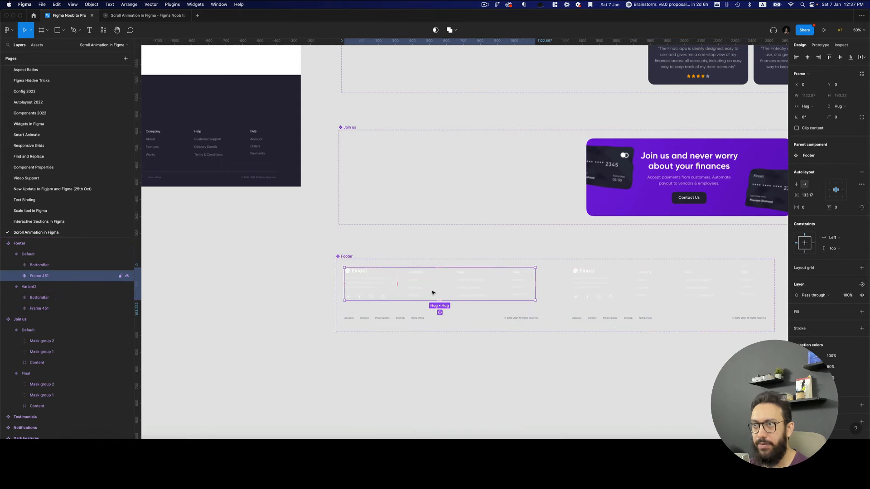
{"action": "left_click_drag", "start_coordinate": [433, 293], "coordinate": [436, 242]}
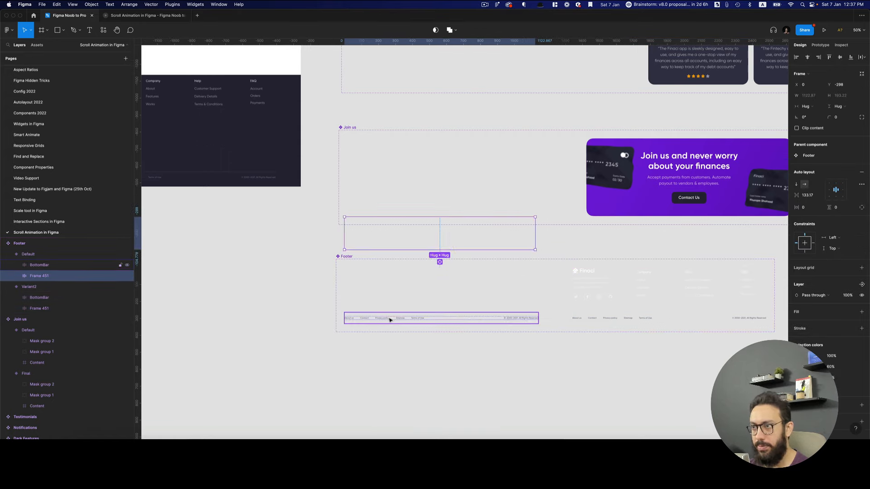
{"action": "left_click", "coordinate": [393, 320]}
{"action": "left_click_drag", "start_coordinate": [395, 319], "coordinate": [398, 382]}
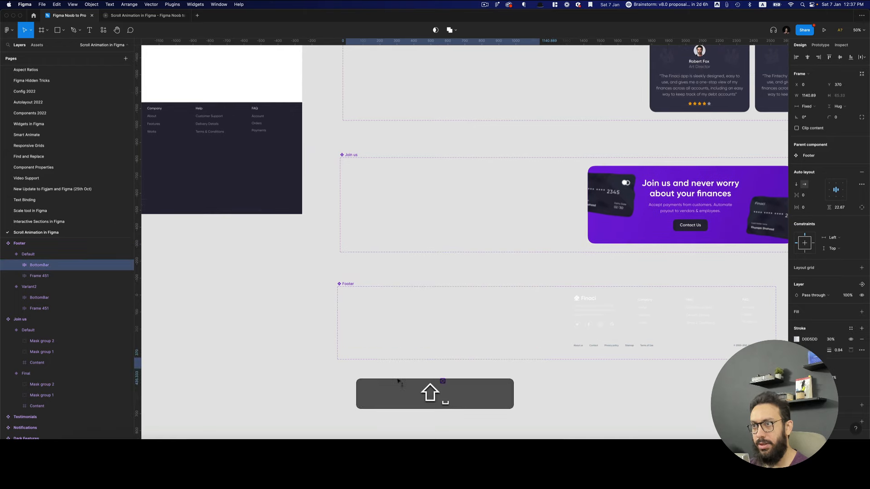
{"action": "left_click", "coordinate": [76, 298]}
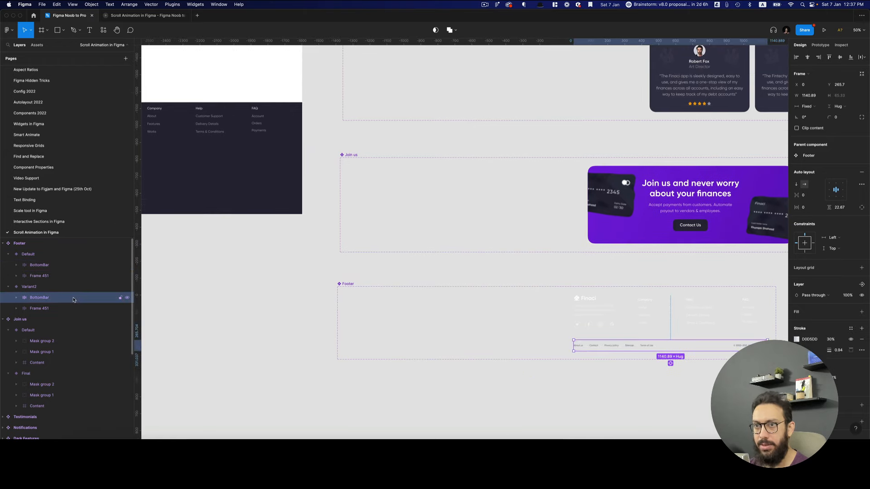
{"action": "left_click", "coordinate": [76, 275]}
{"action": "key", "text": "shift+Up"}
{"action": "key", "text": "shift+Up"}
{"action": "key", "text": "shift+Up"}
{"action": "key", "text": "shift+Up"}
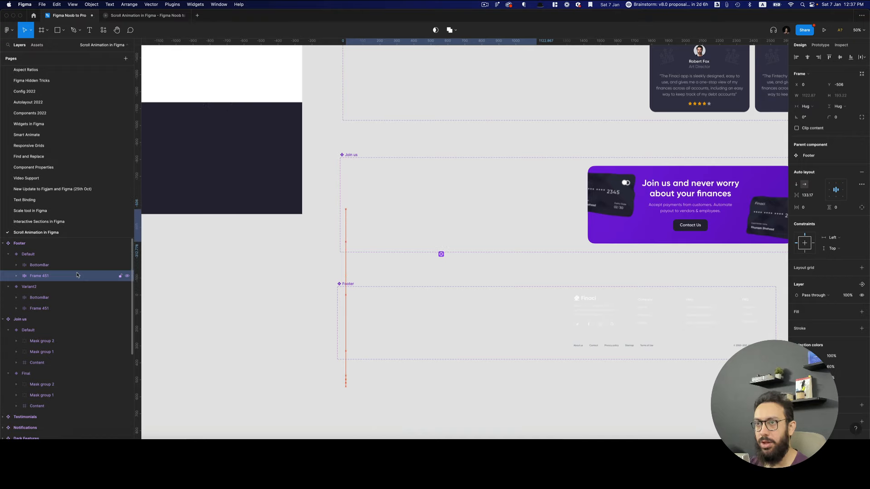
Set the opacity of Frame 451 and BottomBar in the Footer's Default variant to 0%
{"action": "key", "text": "0"}
{"action": "left_click", "coordinate": [79, 265]}
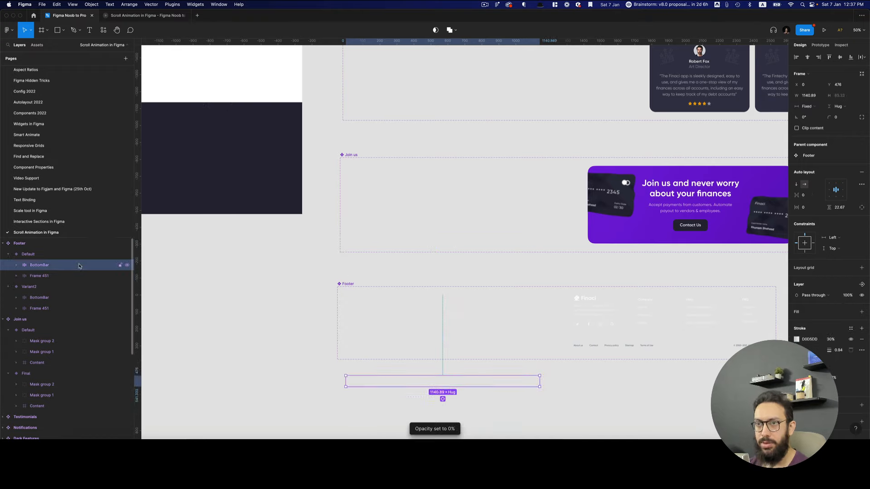
{"action": "key", "text": "0"}
Connect the Footer's Default variant to Variant2 with a prototype interaction triggered on Mouse enter
{"action": "left_click", "coordinate": [537, 323]}
{"action": "key", "text": "shift+e"}
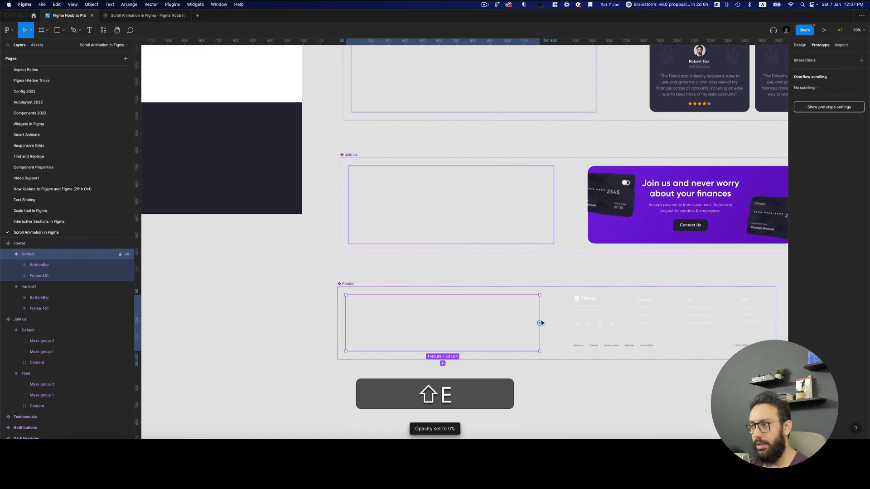
{"action": "left_click_drag", "start_coordinate": [541, 324], "coordinate": [600, 325]}
{"action": "left_click", "coordinate": [735, 88]}
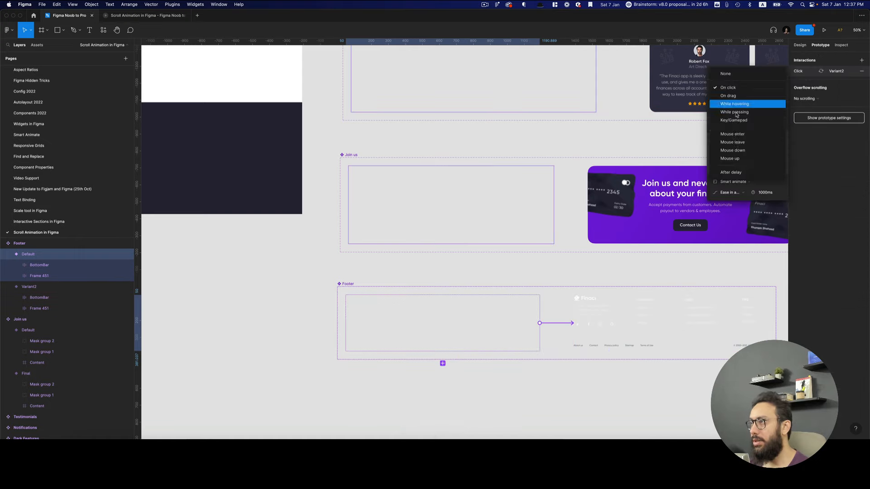
{"action": "left_click", "coordinate": [734, 134]}
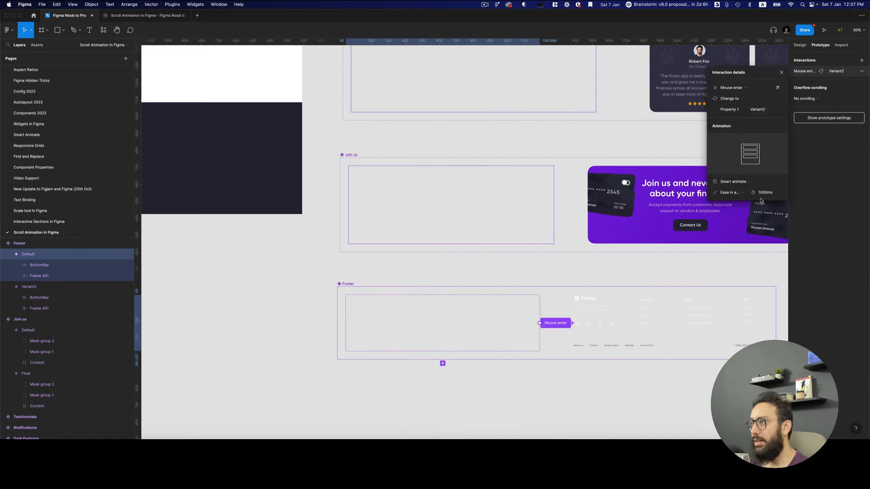
Restart the prototype preview and scroll through the landing page to test the Footer's entrance animation
{"action": "key", "text": "super+3"}
{"action": "scroll", "coordinate": [490, 383], "scroll_direction": "down", "scroll_amount": 2}
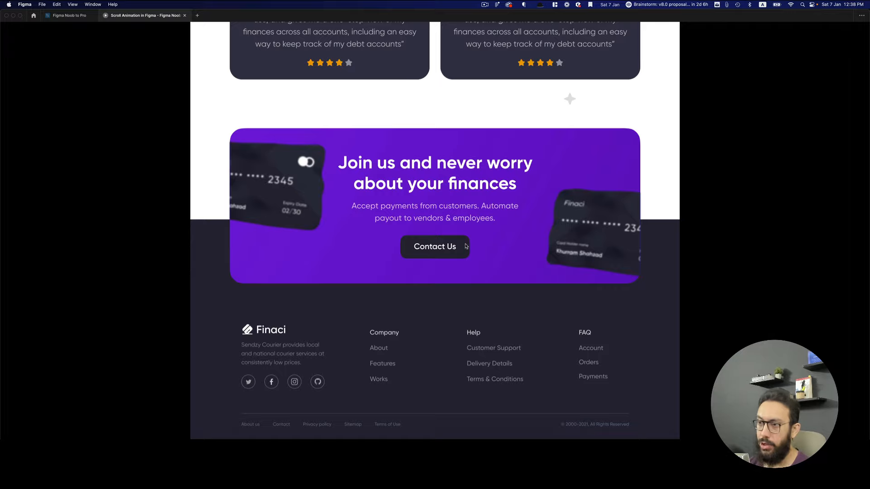
{"action": "key", "text": "r"}
{"action": "scroll", "coordinate": [466, 233], "scroll_direction": "down", "scroll_amount": 10}
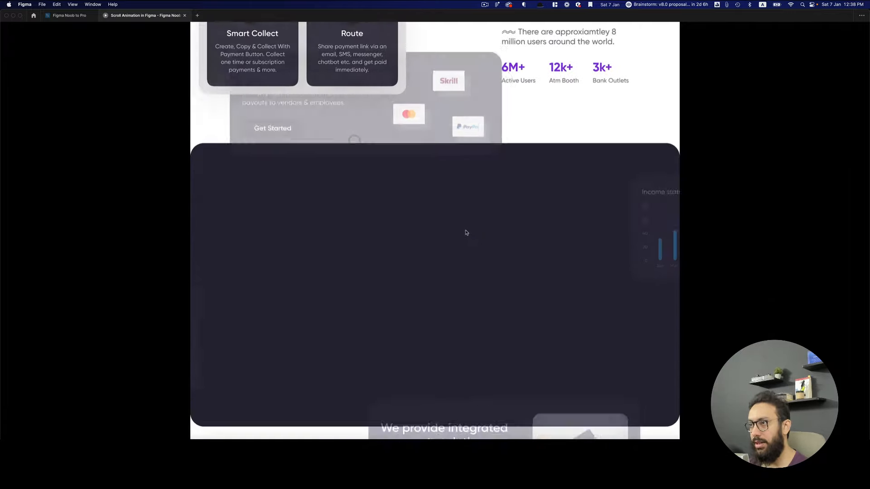
{"action": "scroll", "coordinate": [448, 215], "scroll_direction": "down", "scroll_amount": 15}
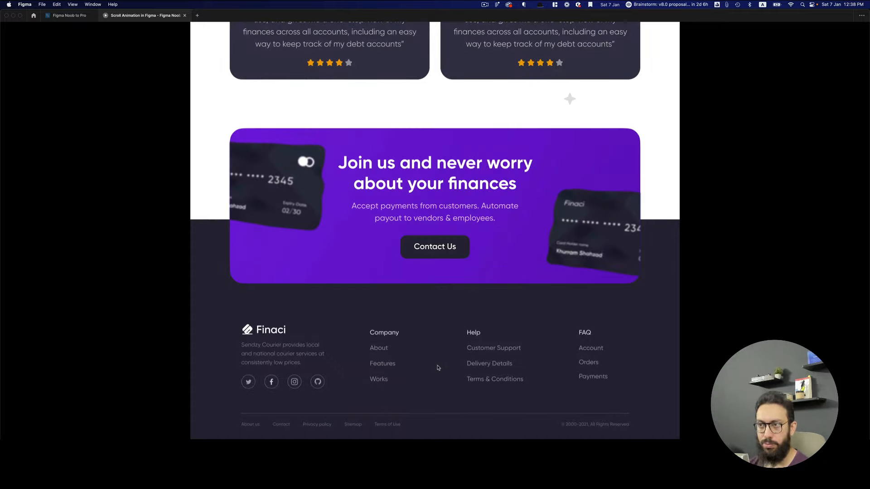
Try to extend both Footer variants upward and check the resulting 1141 × 644 Footer instance in Desktop - 2
{"action": "key", "text": "super+2"}
{"action": "left_click", "coordinate": [487, 279]}
{"action": "left_click_drag", "start_coordinate": [448, 254], "coordinate": [656, 291]}
{"action": "left_click", "coordinate": [339, 190]}
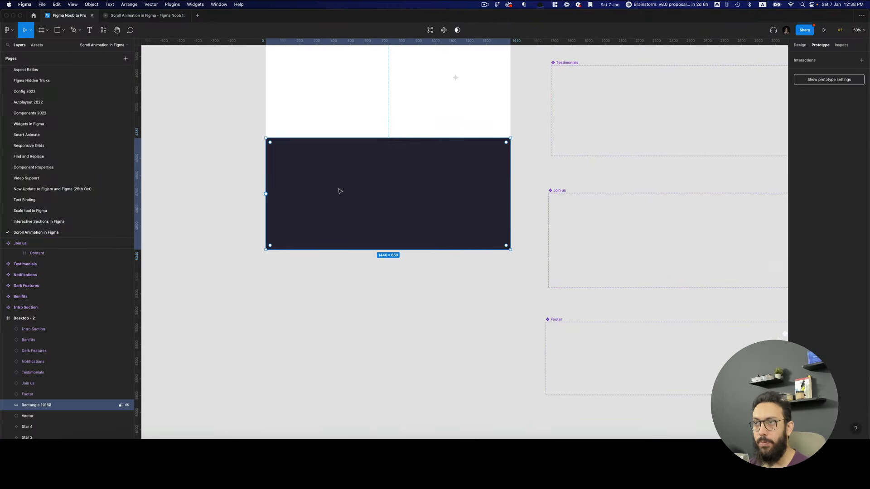
{"action": "left_click", "coordinate": [52, 395]}
{"action": "left_click_drag", "start_coordinate": [606, 243], "coordinate": [439, 145]}
{"action": "left_click", "coordinate": [460, 247]}
{"action": "left_click", "coordinate": [653, 246], "text": "shift"}
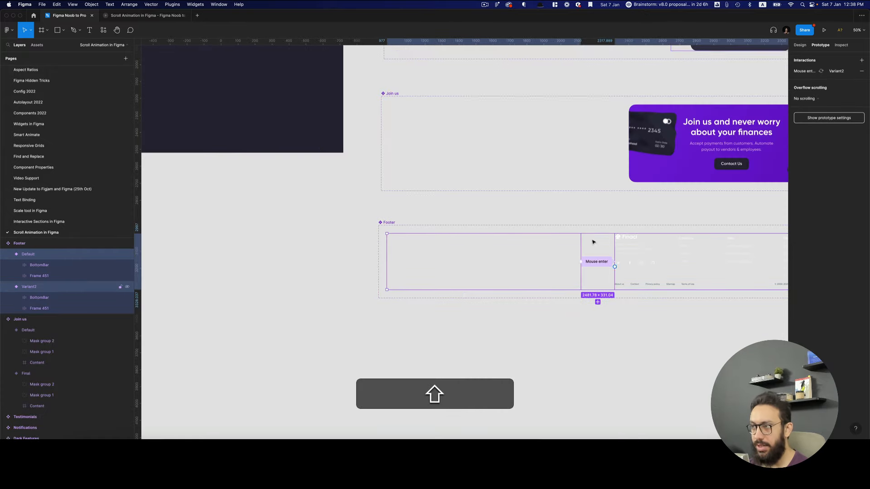
{"action": "left_click_drag", "start_coordinate": [523, 234], "coordinate": [528, 180]}
{"action": "left_click_drag", "start_coordinate": [470, 196], "coordinate": [639, 313]}
{"action": "left_click", "coordinate": [349, 231]}
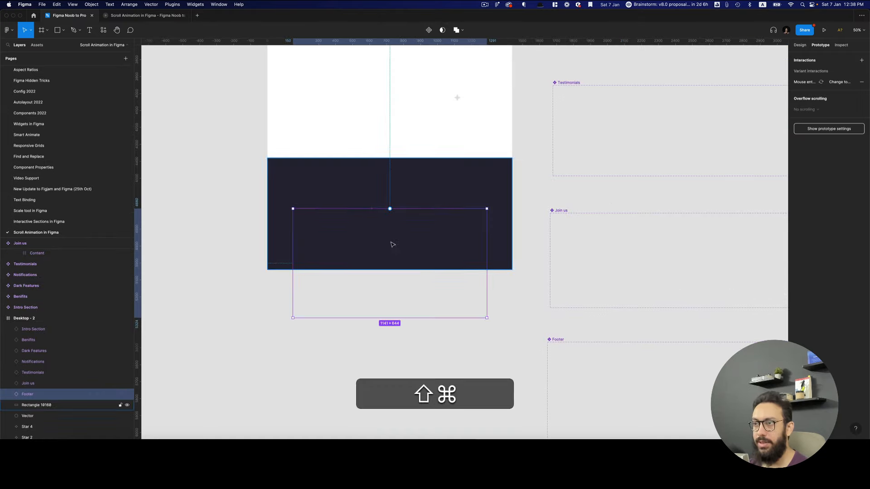
Undo the height change of both Footer variants
{"action": "key", "text": "super+z"}
{"action": "key", "text": "super+z"}
{"action": "key", "text": "super+z"}
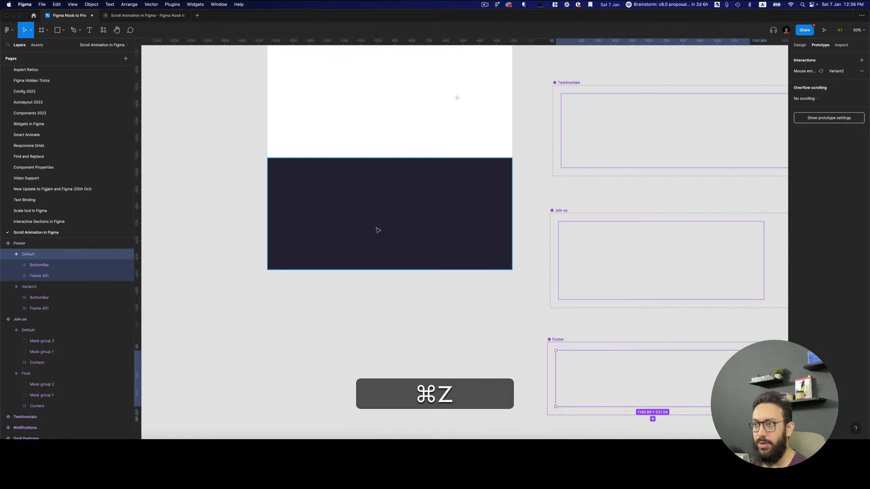
Extend the Footer's Default and Variant2 frames upward together to a height of 708
{"action": "left_click", "coordinate": [369, 231]}
{"action": "key", "text": "alt"}
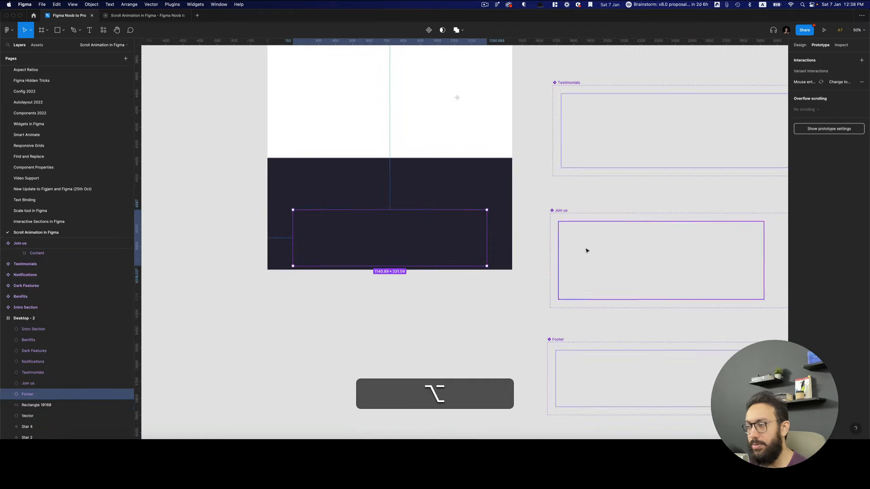
{"action": "left_click_drag", "start_coordinate": [609, 318], "coordinate": [497, 261]}
{"action": "left_click", "coordinate": [577, 317]}
{"action": "left_click", "coordinate": [686, 310], "text": "shift"}
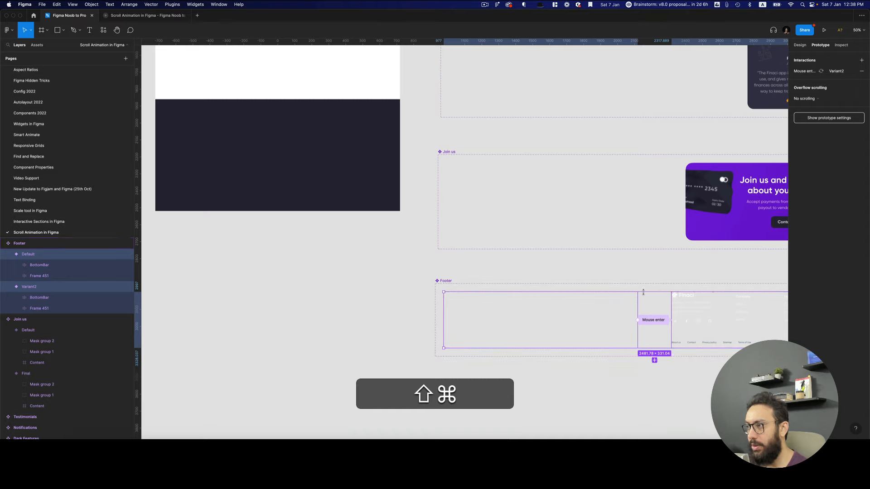
{"action": "left_click_drag", "start_coordinate": [644, 293], "coordinate": [636, 229]}
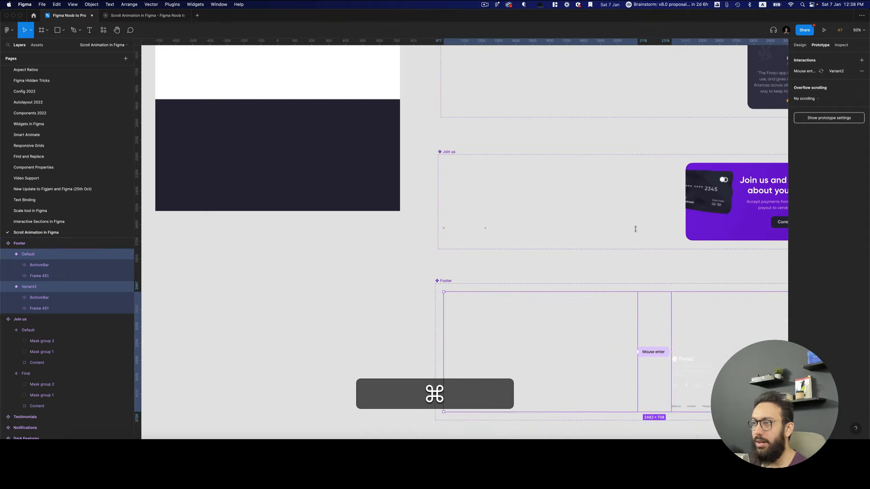
Move the Footer instance in Desktop - 2 up until its lower edge sits 20 px above the dark rectangle's bottom edge
{"action": "left_click", "coordinate": [261, 158], "text": "super"}
{"action": "left_click_drag", "start_coordinate": [273, 186], "coordinate": [276, 140]}
{"action": "key", "text": "alt"}
{"action": "key", "text": "alt+shift+Up"}
{"action": "key", "text": "alt+shift+Up"}
{"action": "key", "text": "alt+shift+Up"}
{"action": "key", "text": "alt+shift+Up"}
{"action": "key", "text": "alt+shift+Up"}
{"action": "key", "text": "alt+shift+Up"}
{"action": "key", "text": "alt+shift+Up"}
{"action": "key", "text": "alt+shift+Up"}
{"action": "key", "text": "alt+shift+Up"}
{"action": "key", "text": "alt+shift+Up"}
{"action": "key", "text": "alt+shift+Up"}
{"action": "key", "text": "alt+shift+Up"}
{"action": "key", "text": "alt+shift+Up"}
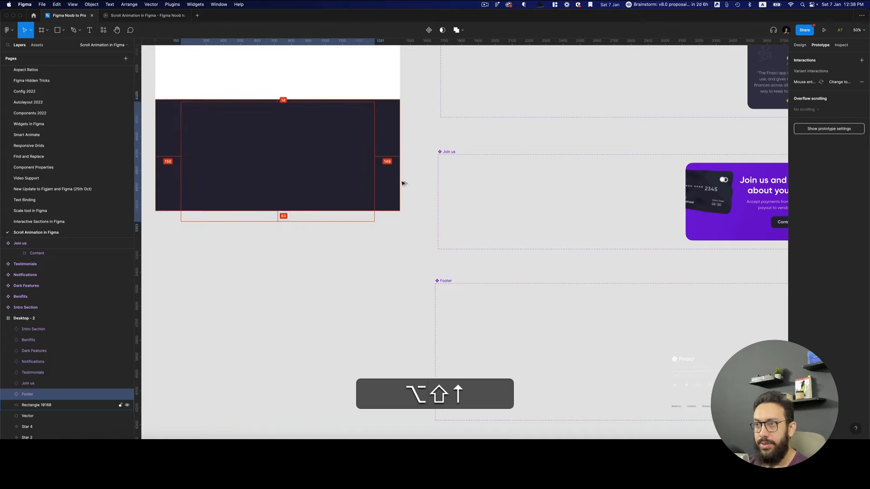
{"action": "key", "text": "alt+shift+Down"}
{"action": "key", "text": "alt+shift+Down"}
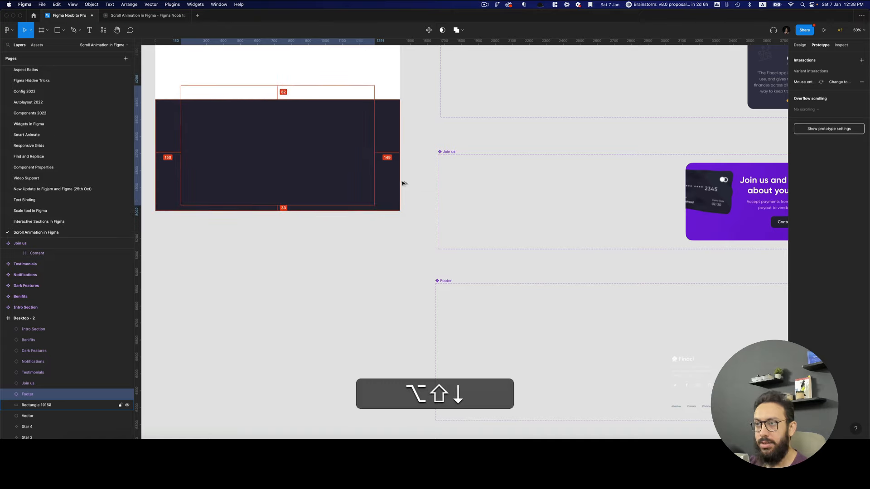
{"action": "key", "text": "alt+Down"}
{"action": "key", "text": "alt+Down"}
{"action": "key", "text": "alt+Down"}
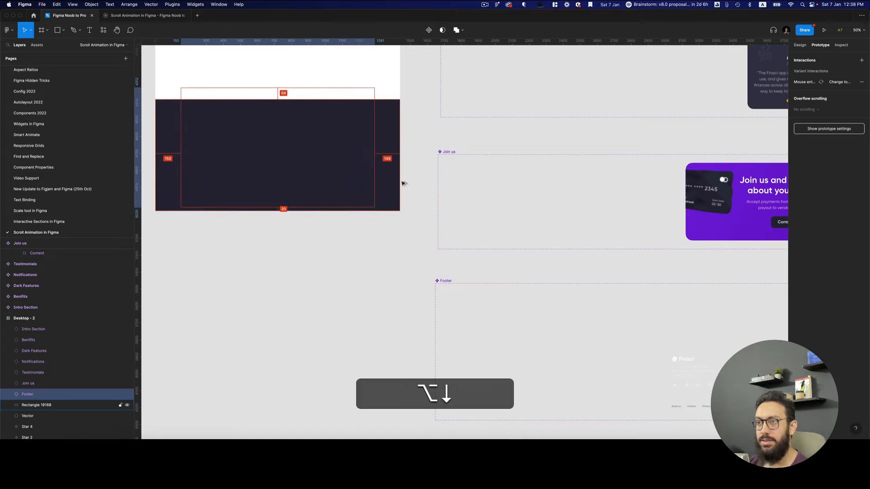
Preview the repositioned footer in the prototype and bring the Footer instance one layer forward, above Join us in Desktop - 2
{"action": "key", "text": "super+alt+Return"}
{"action": "key", "text": "r"}
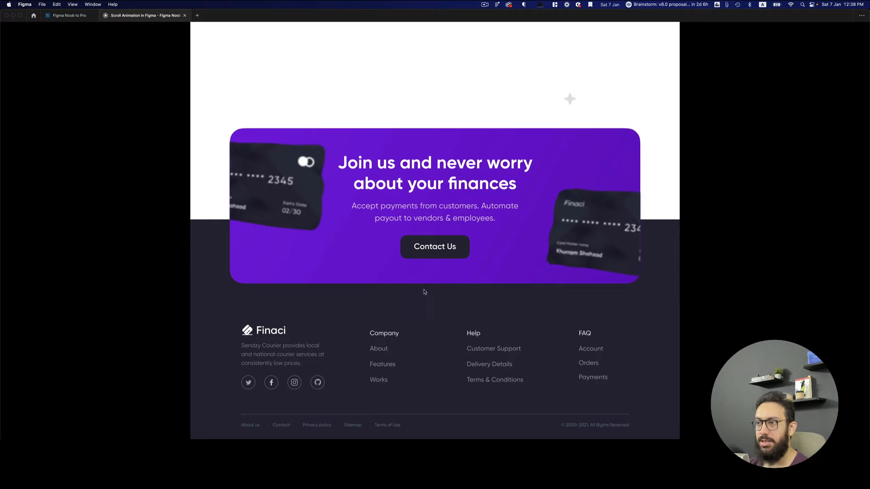
{"action": "key", "text": "super+2"}
{"action": "scroll", "coordinate": [318, 258], "scroll_direction": "left", "scroll_amount": 3}
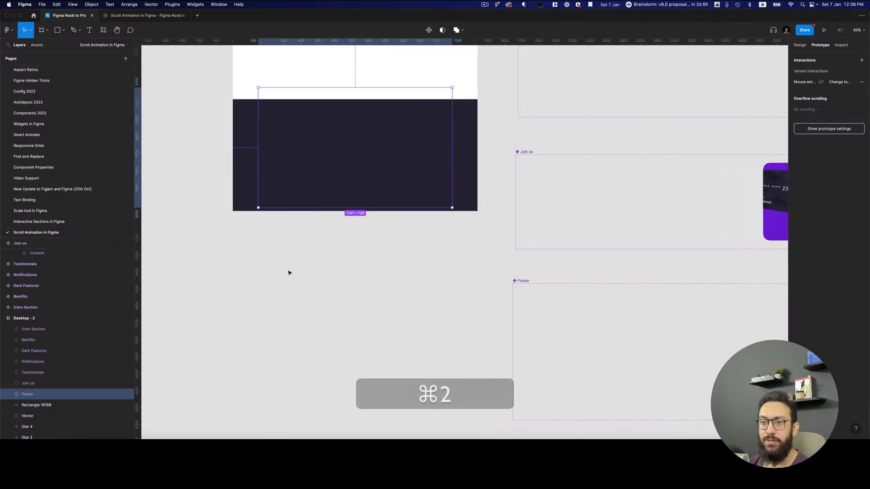
{"action": "key", "text": "super+bracketright"}
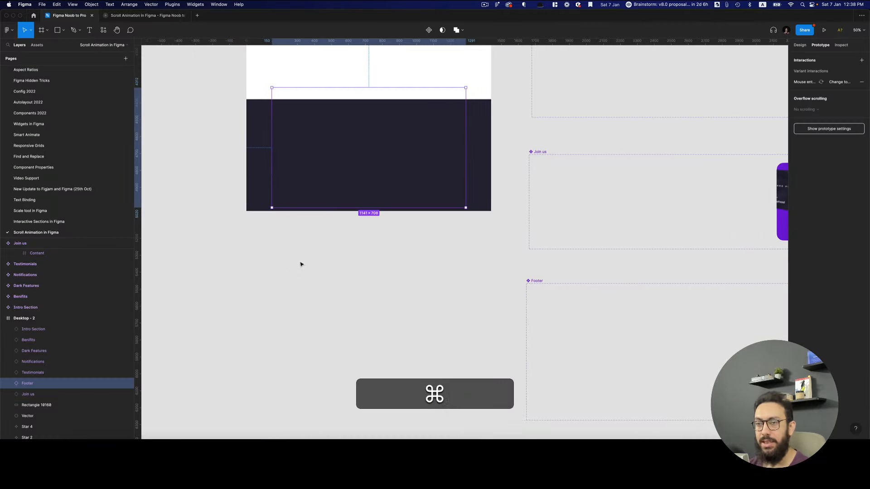
Restart the prototype preview and scroll through the whole landing page to check every section's entrance animation
{"action": "key", "text": "super+3"}
{"action": "key", "text": "r"}
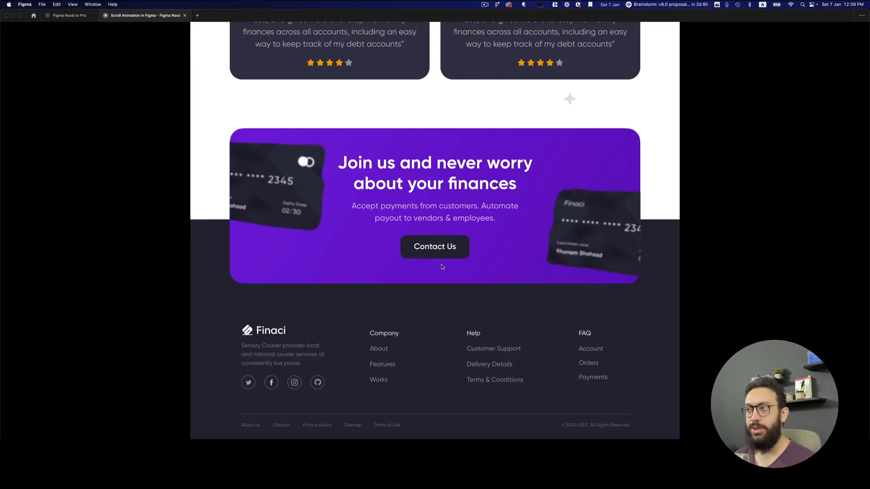
{"action": "scroll", "coordinate": [442, 267], "scroll_direction": "up", "scroll_amount": 20}
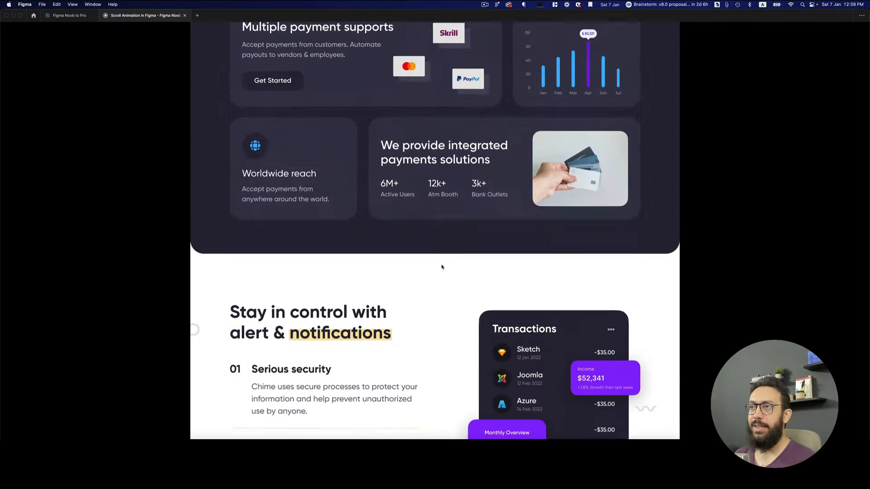
{"action": "scroll", "coordinate": [442, 267], "scroll_direction": "up", "scroll_amount": 3}
{"action": "key", "text": "r"}
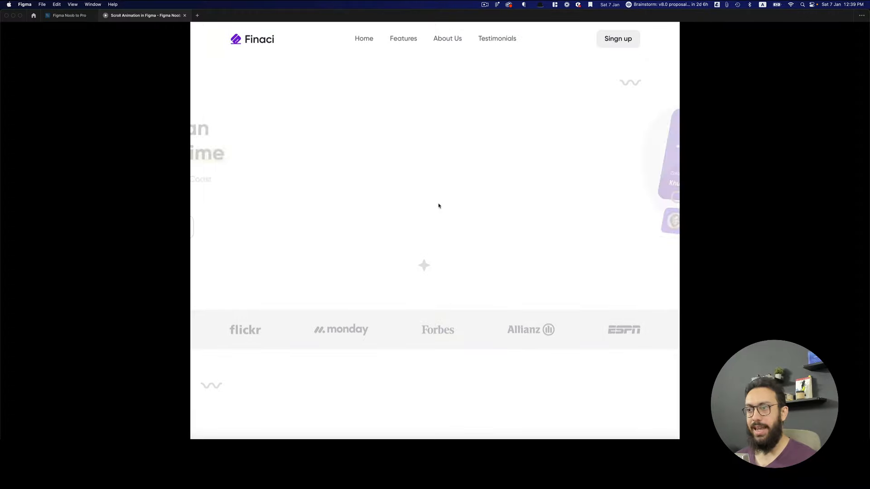
{"action": "scroll", "coordinate": [438, 206], "scroll_direction": "down", "scroll_amount": 10}
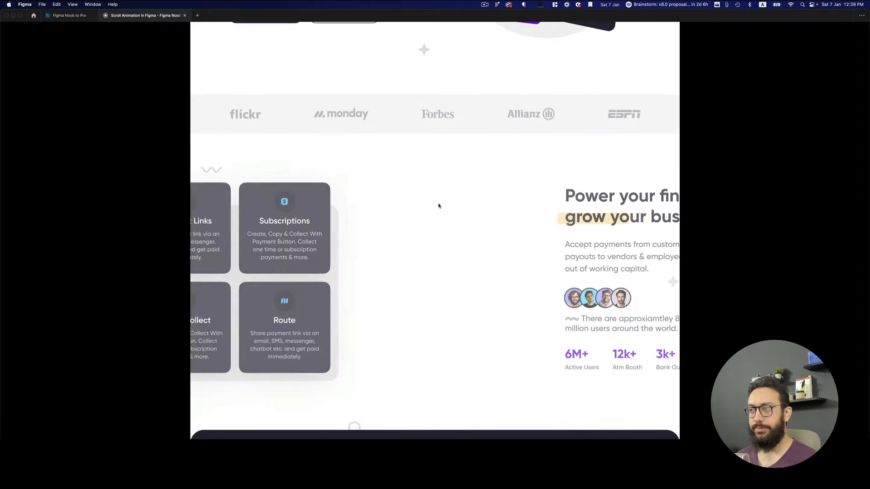
{"action": "scroll", "coordinate": [438, 205], "scroll_direction": "down", "scroll_amount": 12}
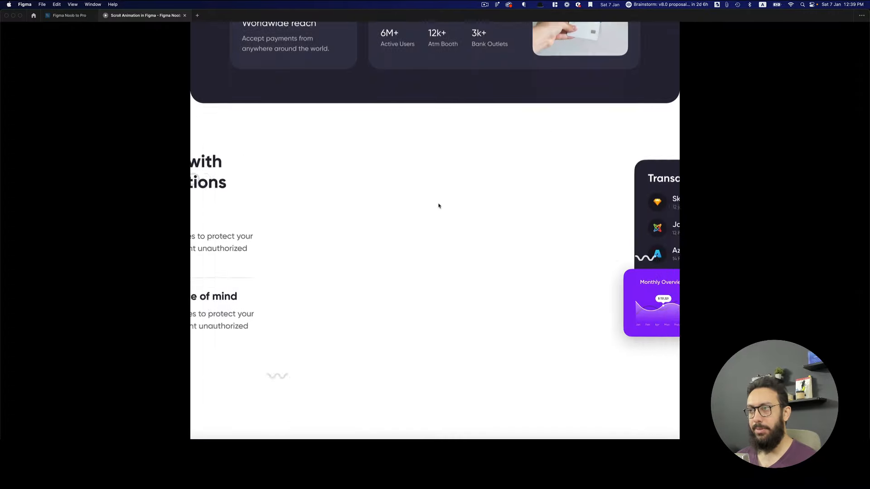
{"action": "scroll", "coordinate": [438, 206], "scroll_direction": "down", "scroll_amount": 12}
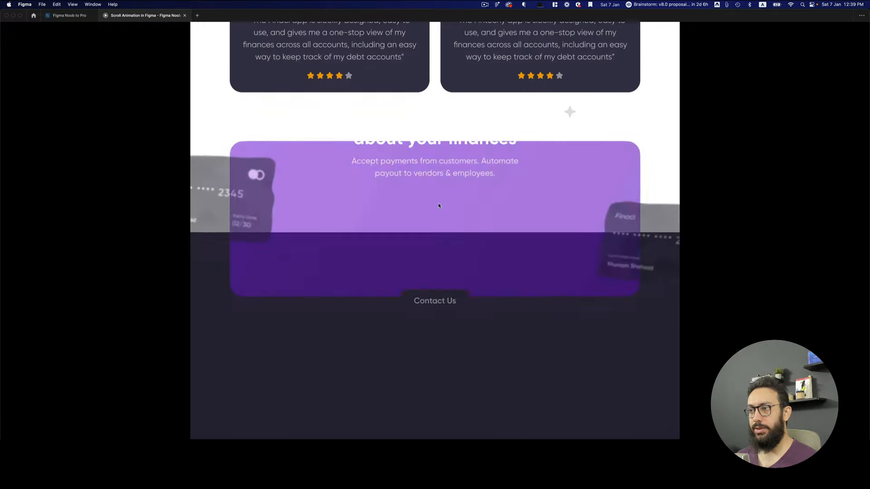
{"action": "scroll", "coordinate": [438, 206], "scroll_direction": "up", "scroll_amount": 20}
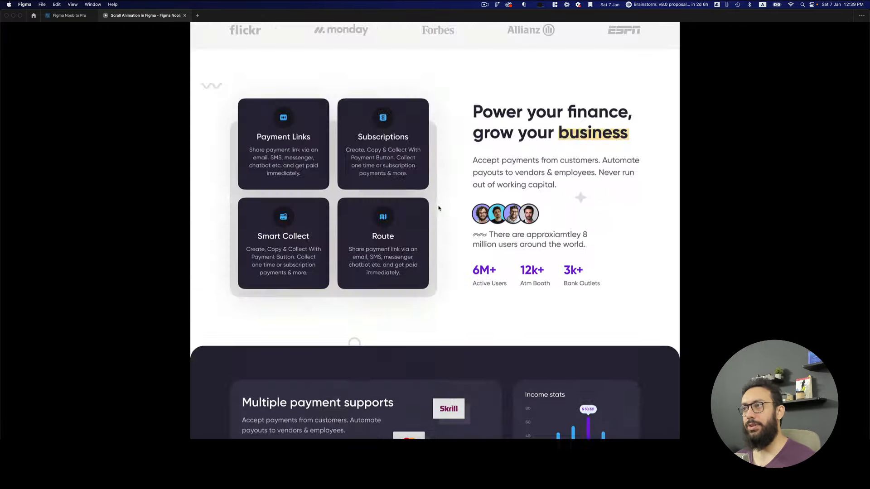